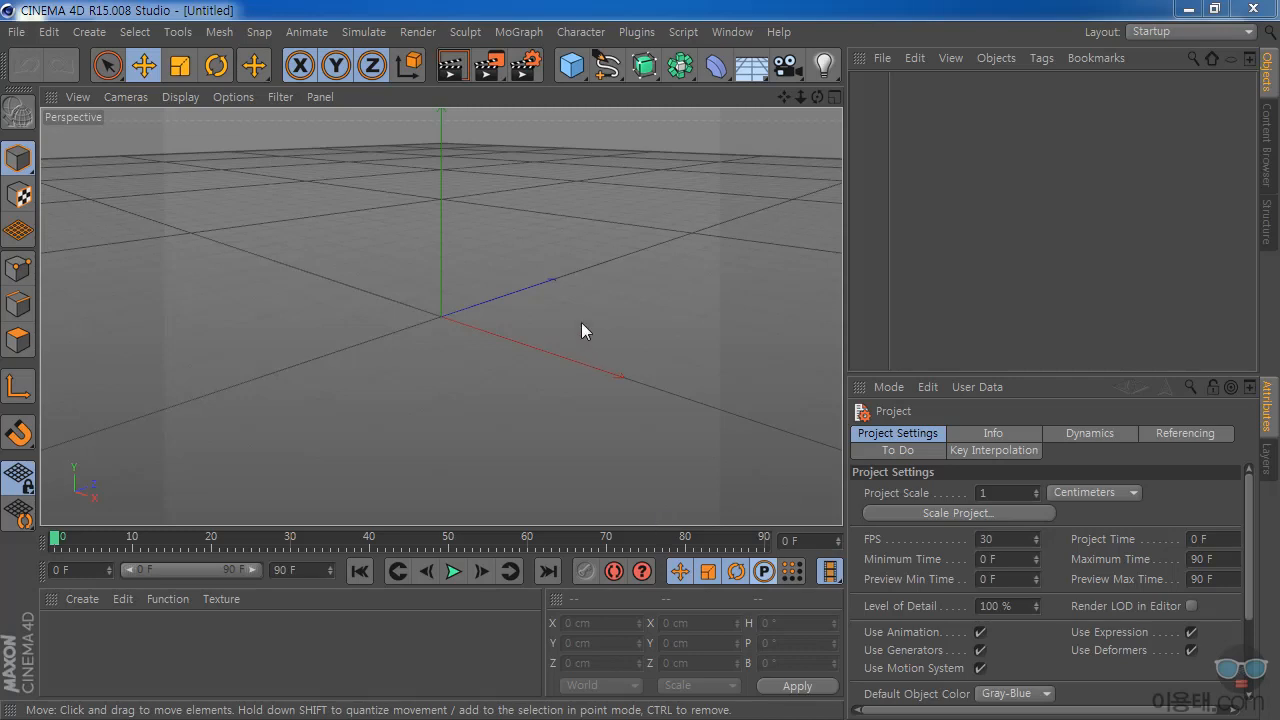
- Add a cube to the scene and display the perspective view with Gouraud Shading (Lines)
click(571, 65)
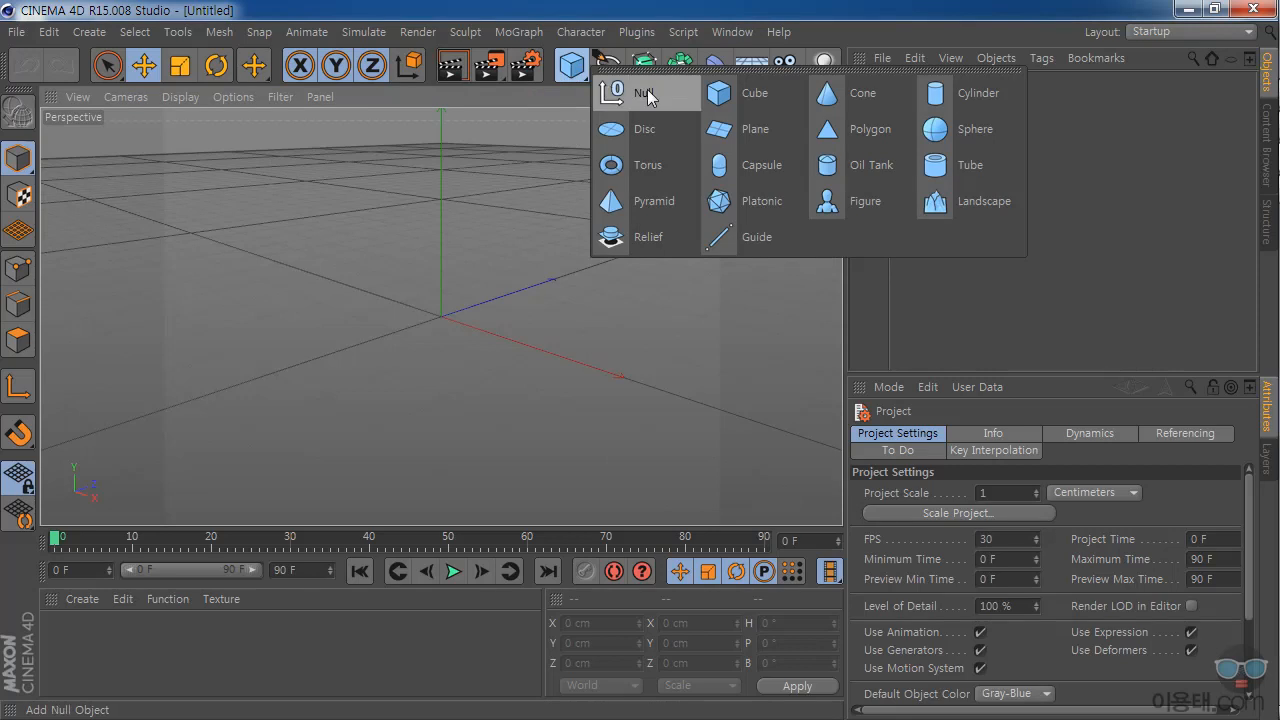
click(756, 92)
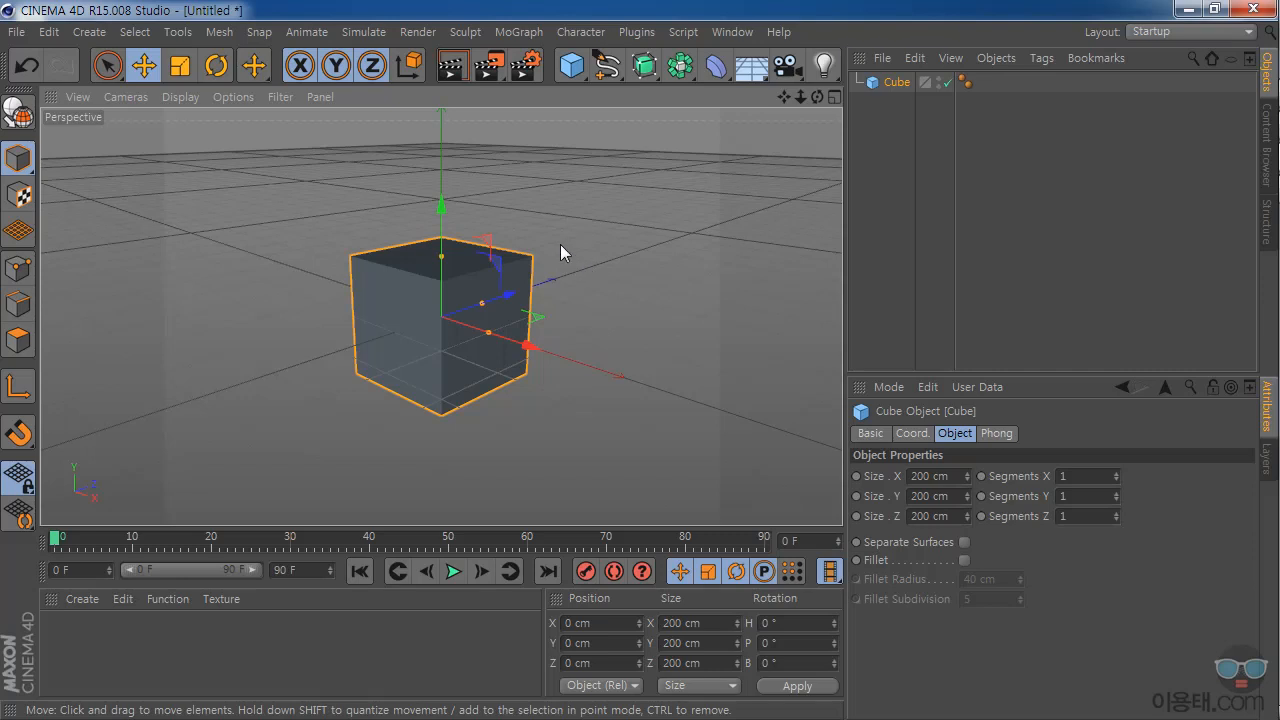
click(182, 97)
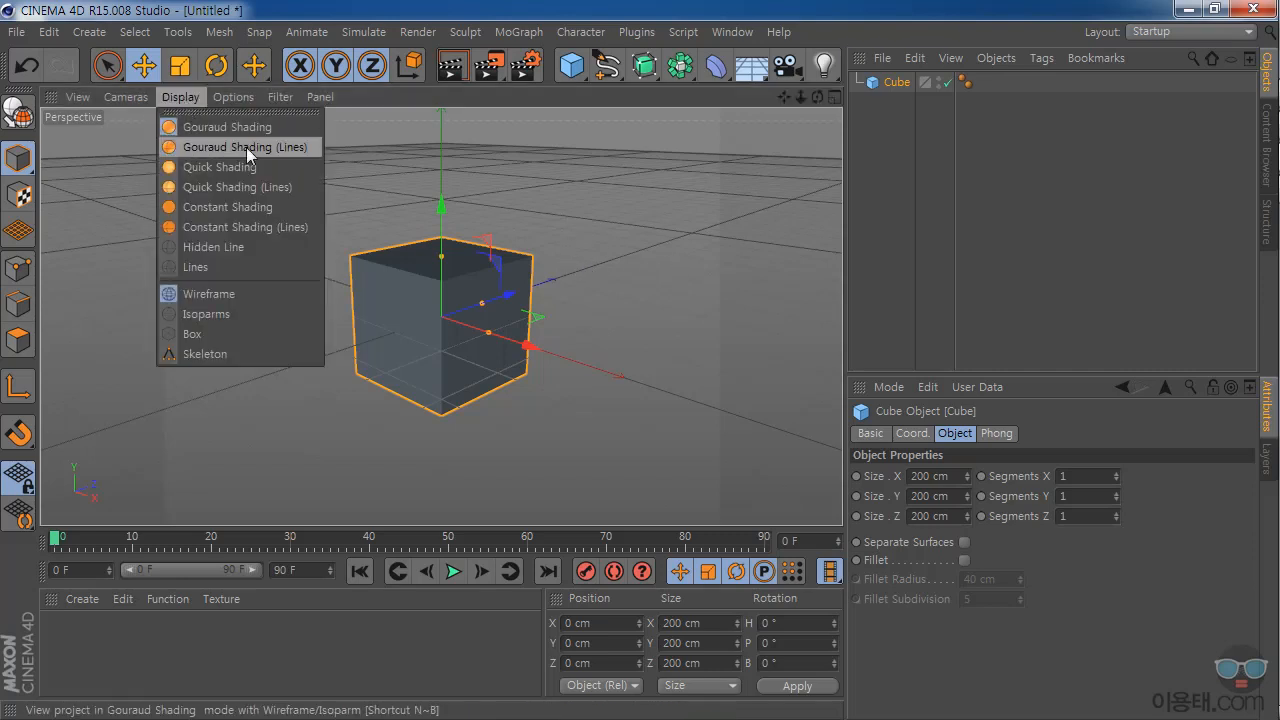
click(292, 146)
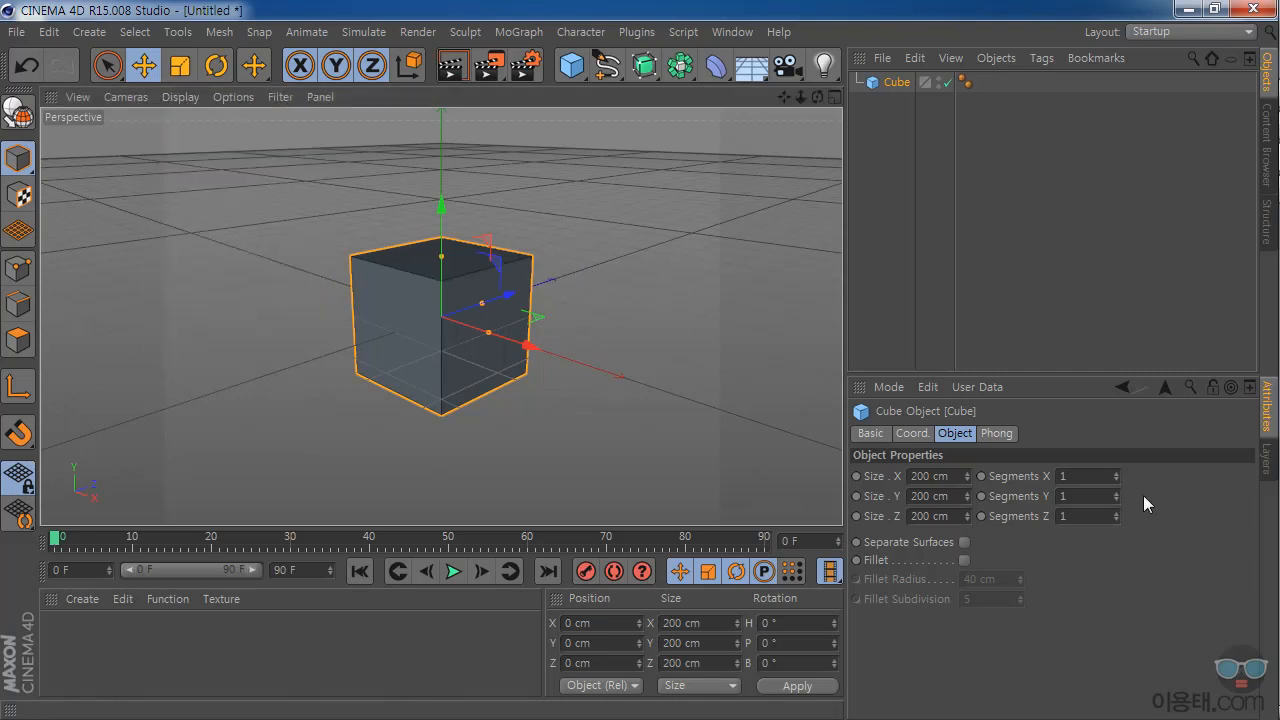
- Set the cube's segments to 5 in X, Y and Z
click(1069, 484)
text(5)
click(1086, 494)
text(5)
click(1080, 516)
text(5)
key(Return)
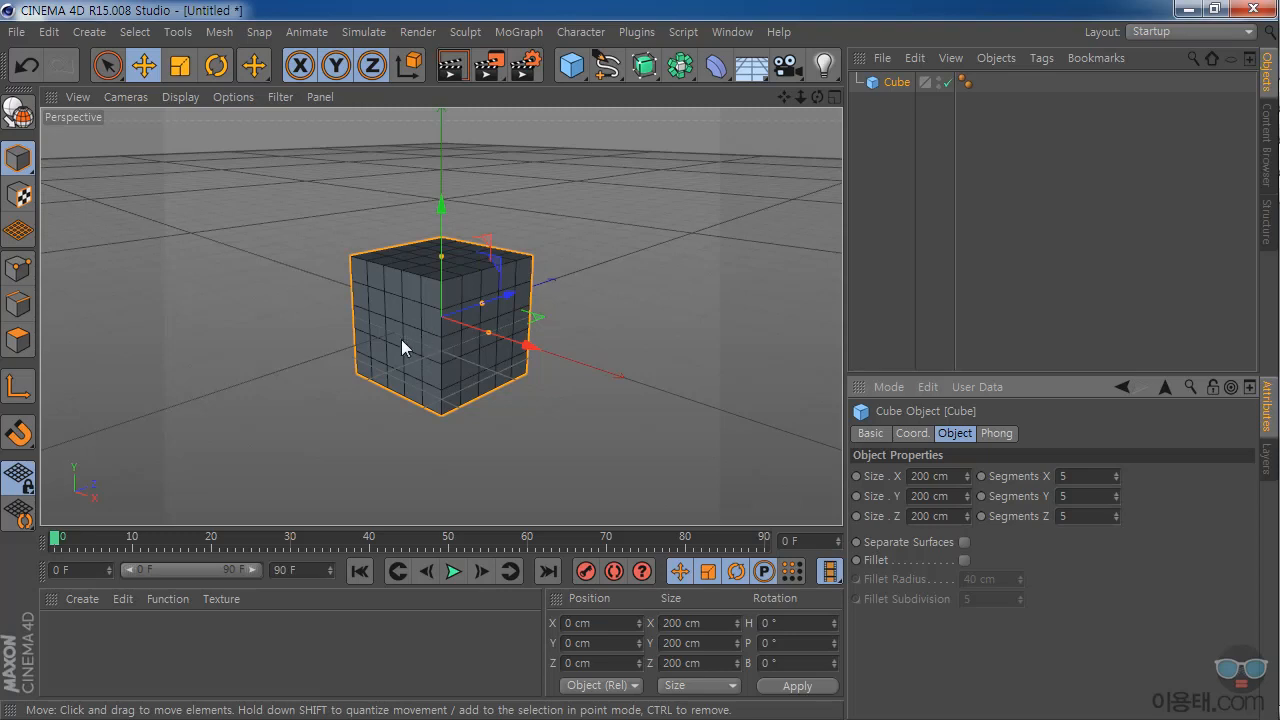
- Examine the segmented cube from different distances and angles by zooming, panning and orbiting the perspective view
drag(801, 97, 499, 337)
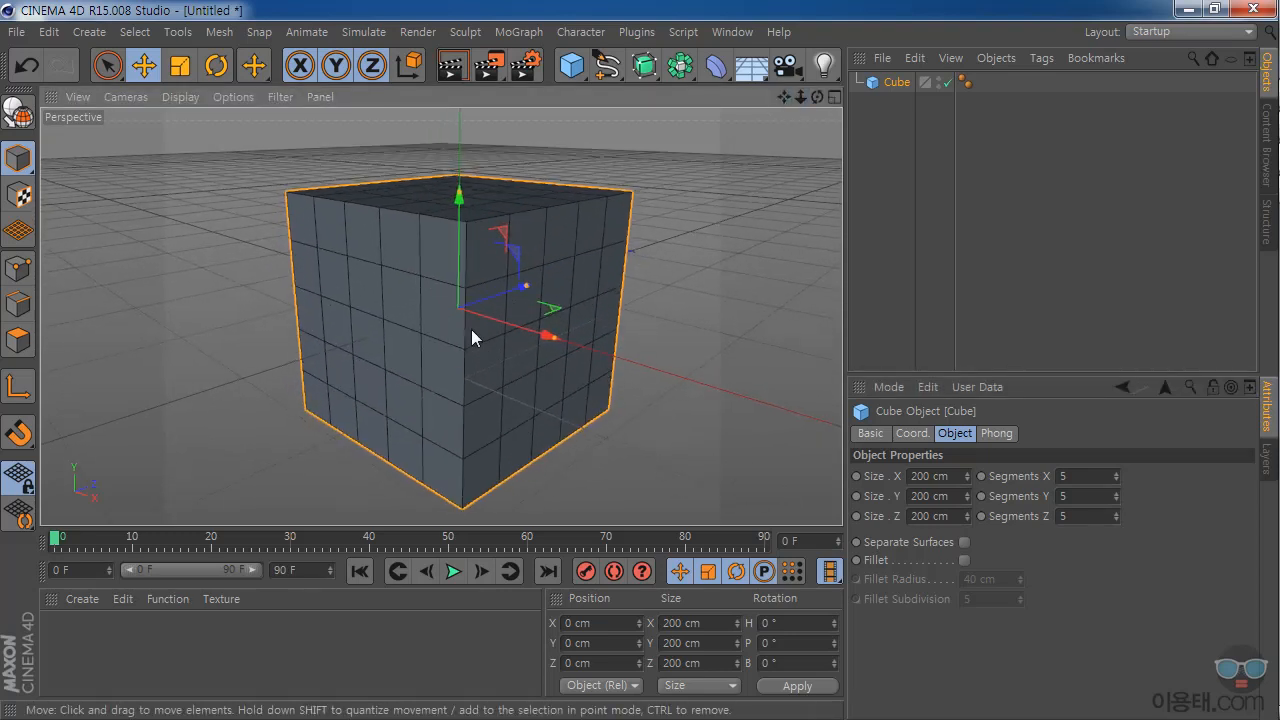
scroll(462, 334, down, 3)
scroll(462, 336, up, 4)
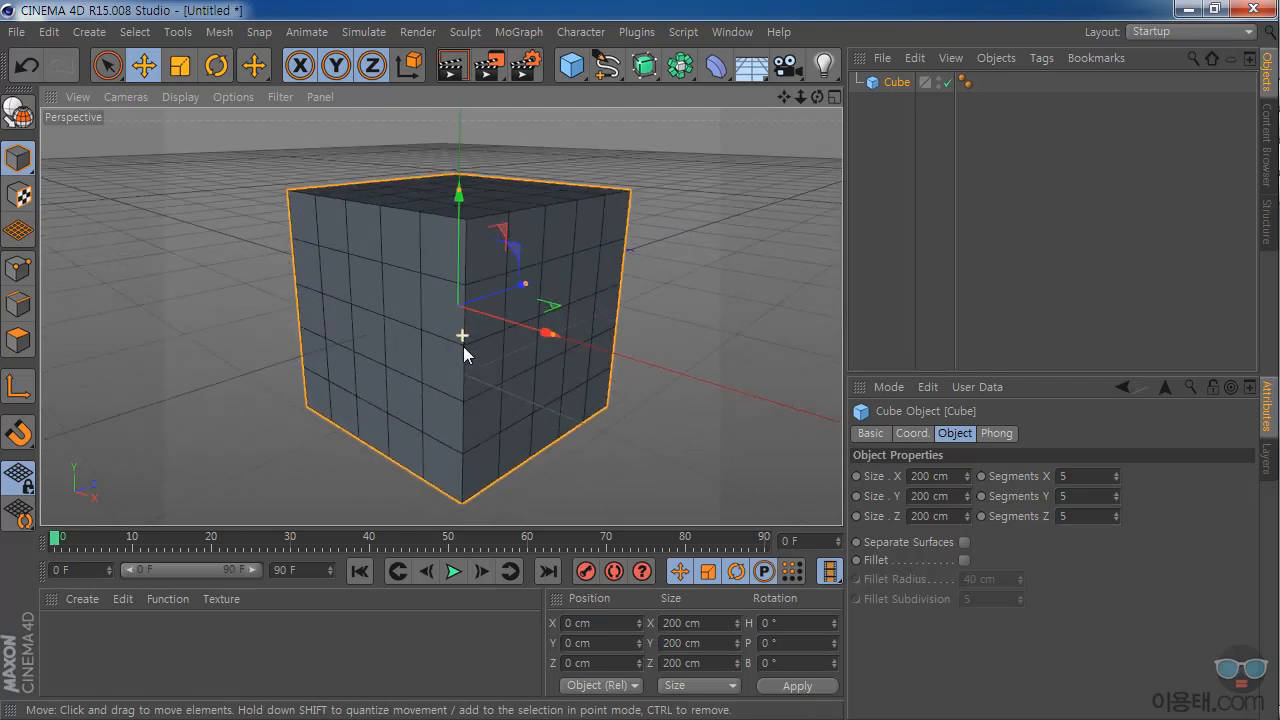
scroll(463, 346, up, 3)
scroll(465, 348, down, 5)
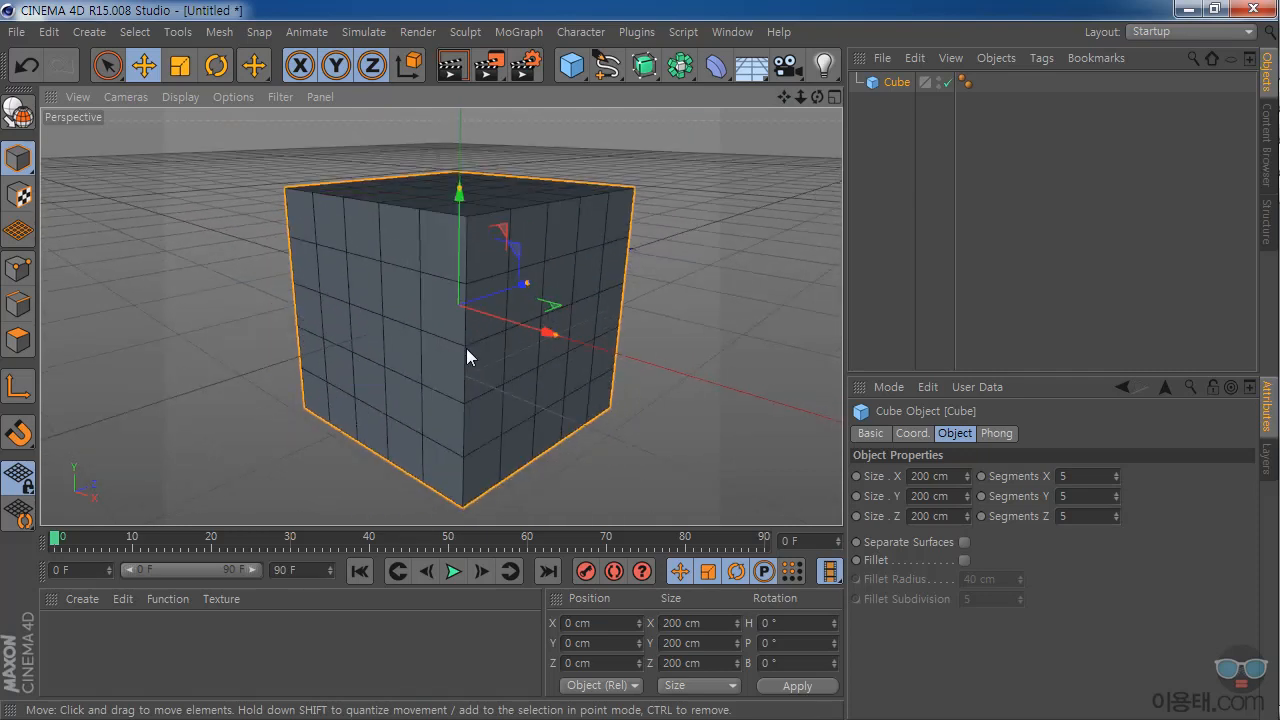
scroll(465, 347, up, 3)
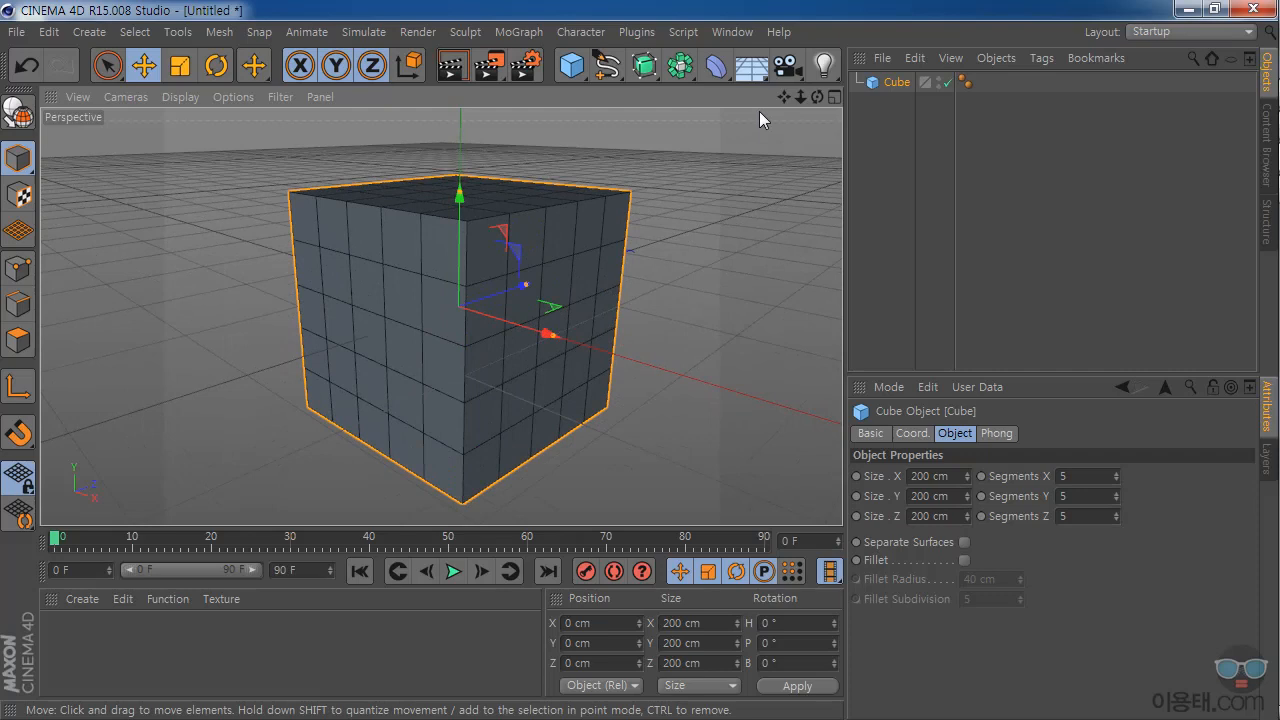
drag(784, 97, 437, 306)
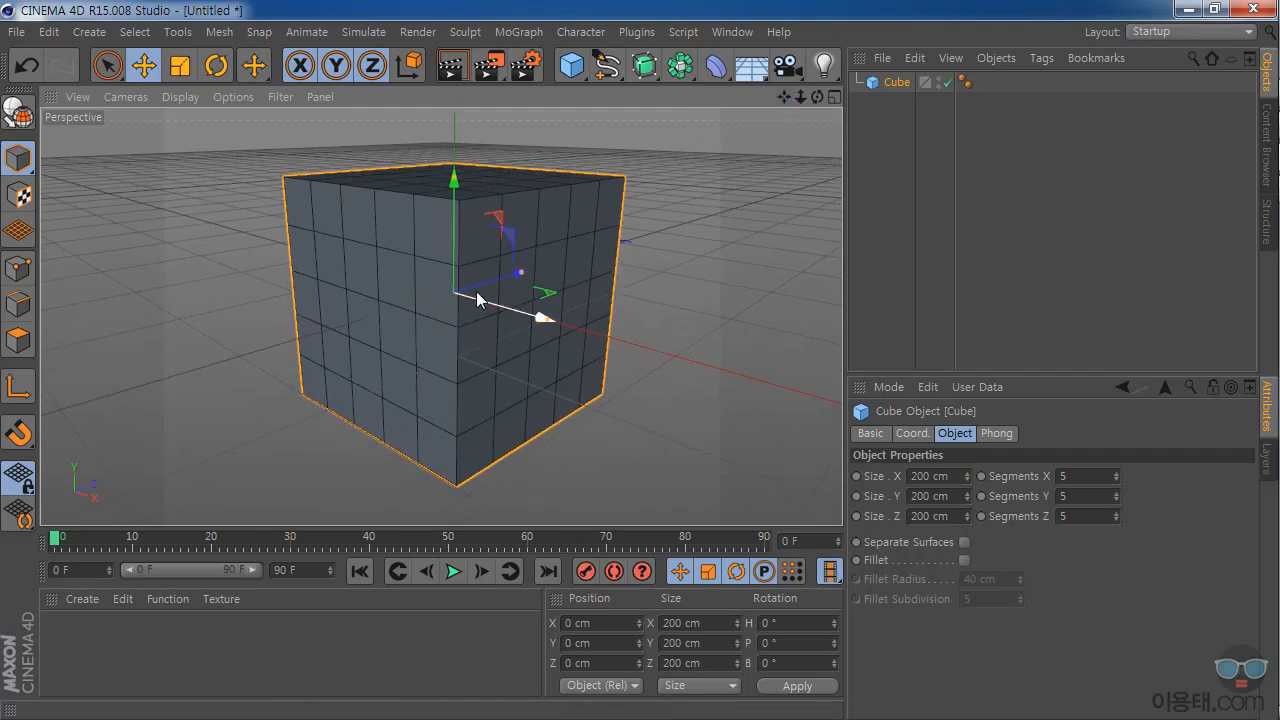
drag(817, 96, 257, 113)
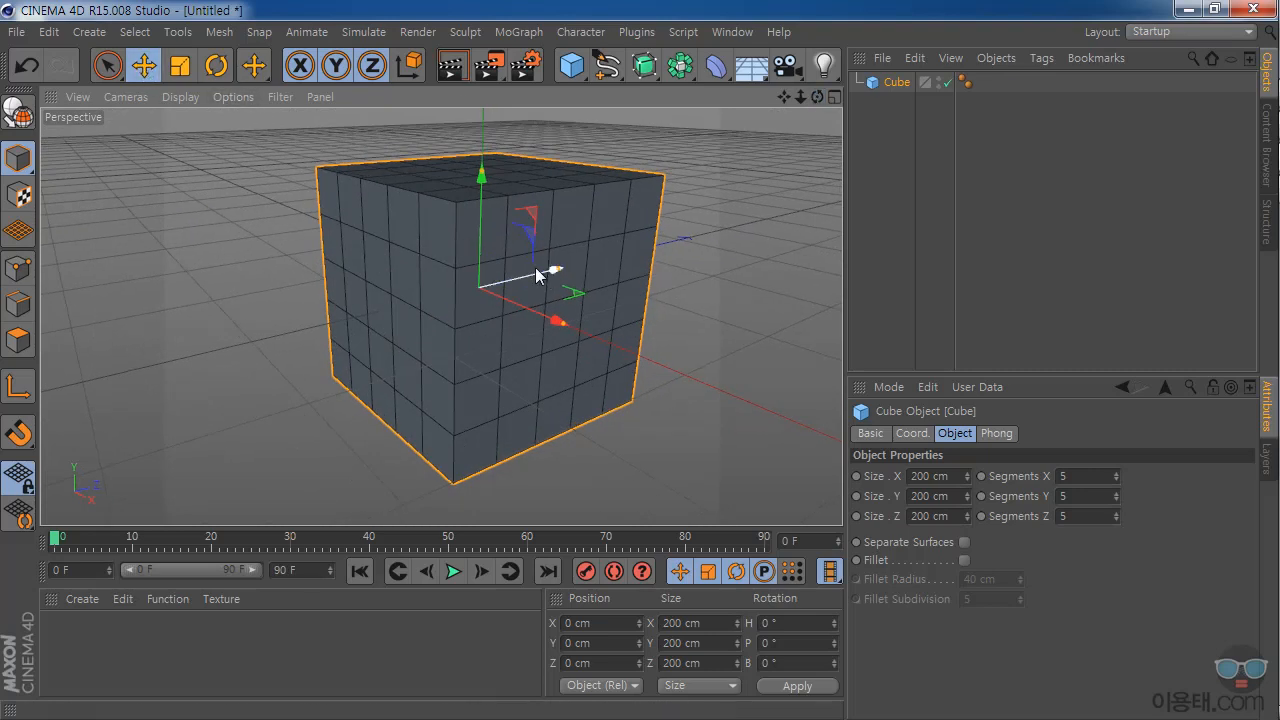
mouse_move(817, 97)
mouse_down()
mouse_move(808, 110)
mouse_move(800, 98)
mouse_up()
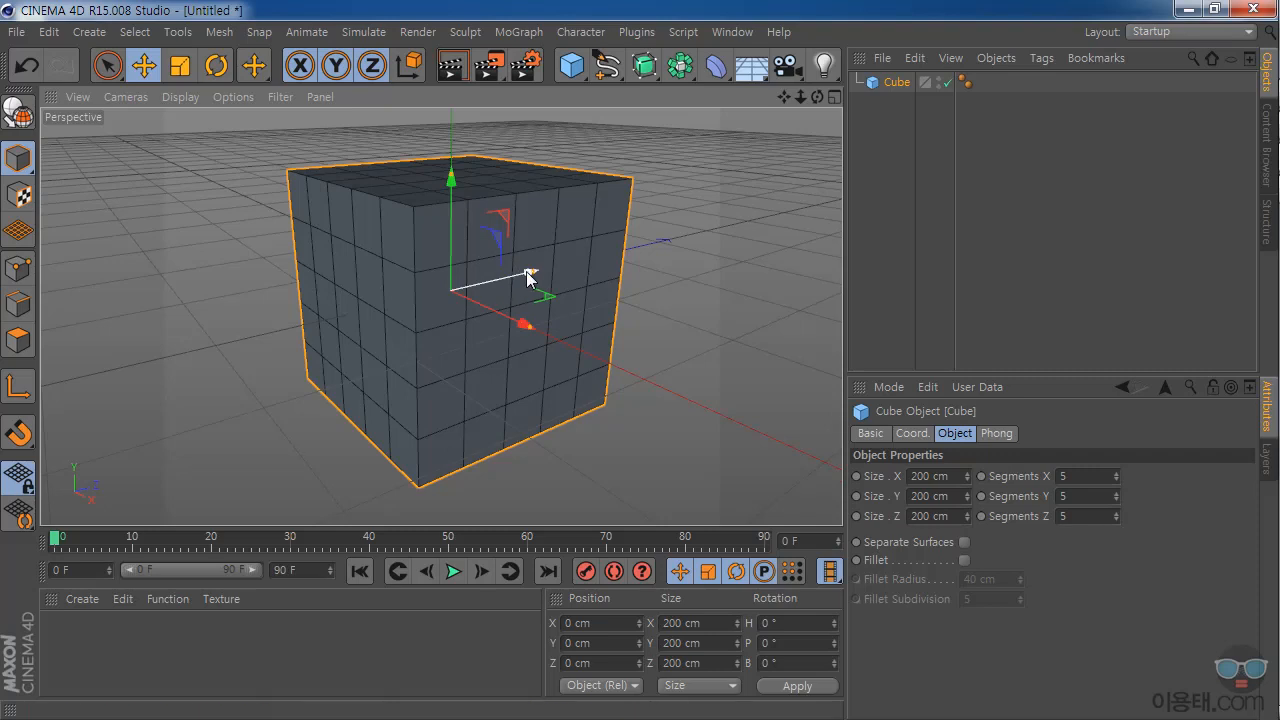
- Move the cube along its Z, Y and X axes and freely, to about X -12, Y 7, Z -9 cm
drag(528, 276, 488, 274)
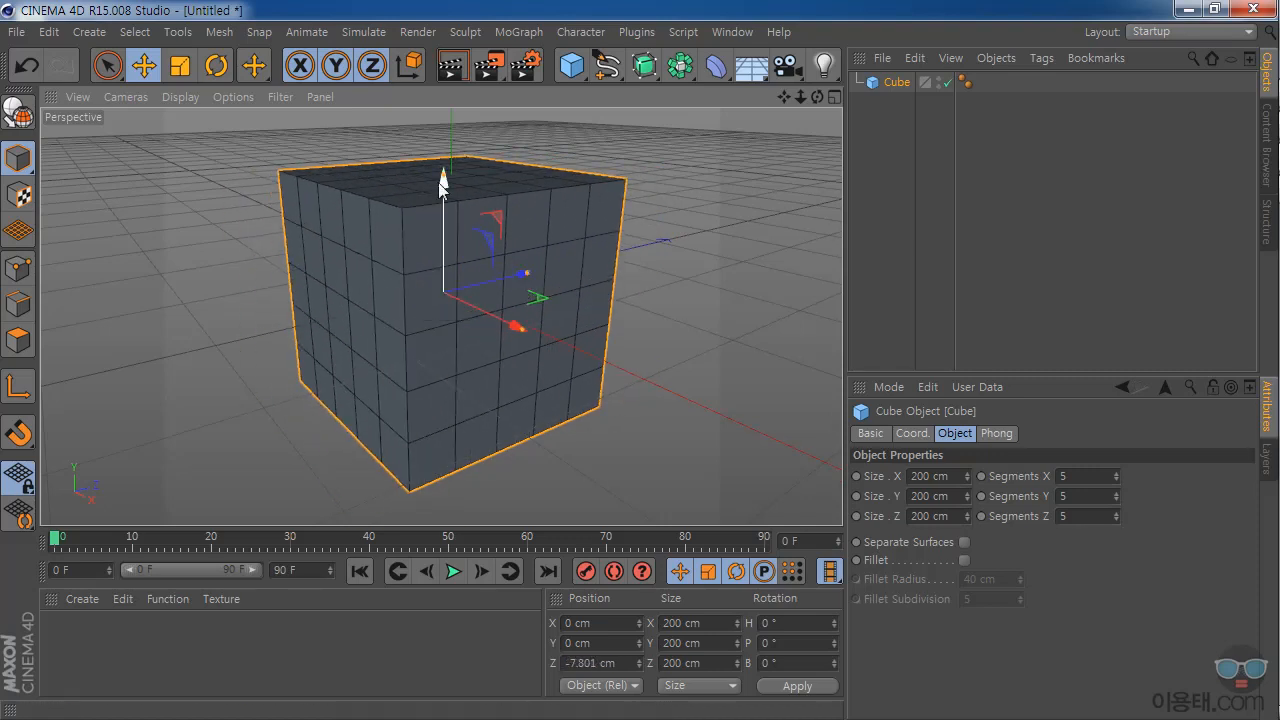
mouse_move(443, 184)
mouse_down()
mouse_move(443, 215)
mouse_move(448, 175)
mouse_move(448, 194)
mouse_up()
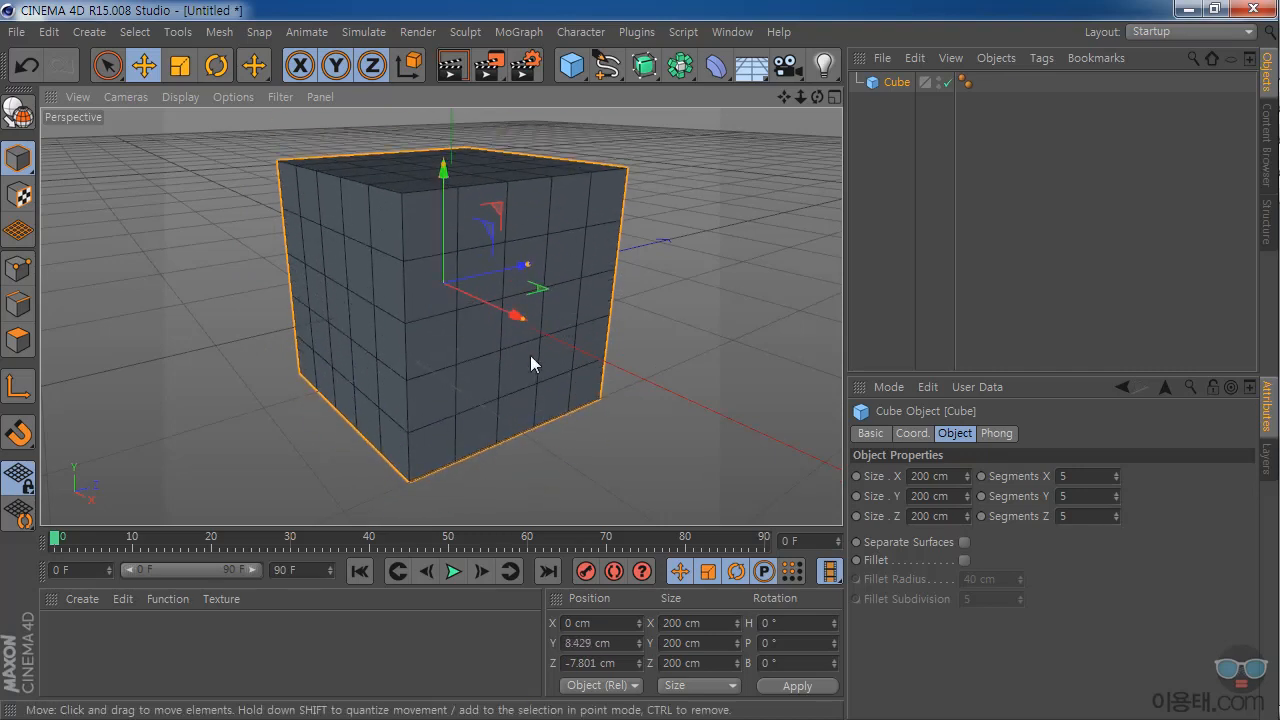
drag(514, 314, 487, 344)
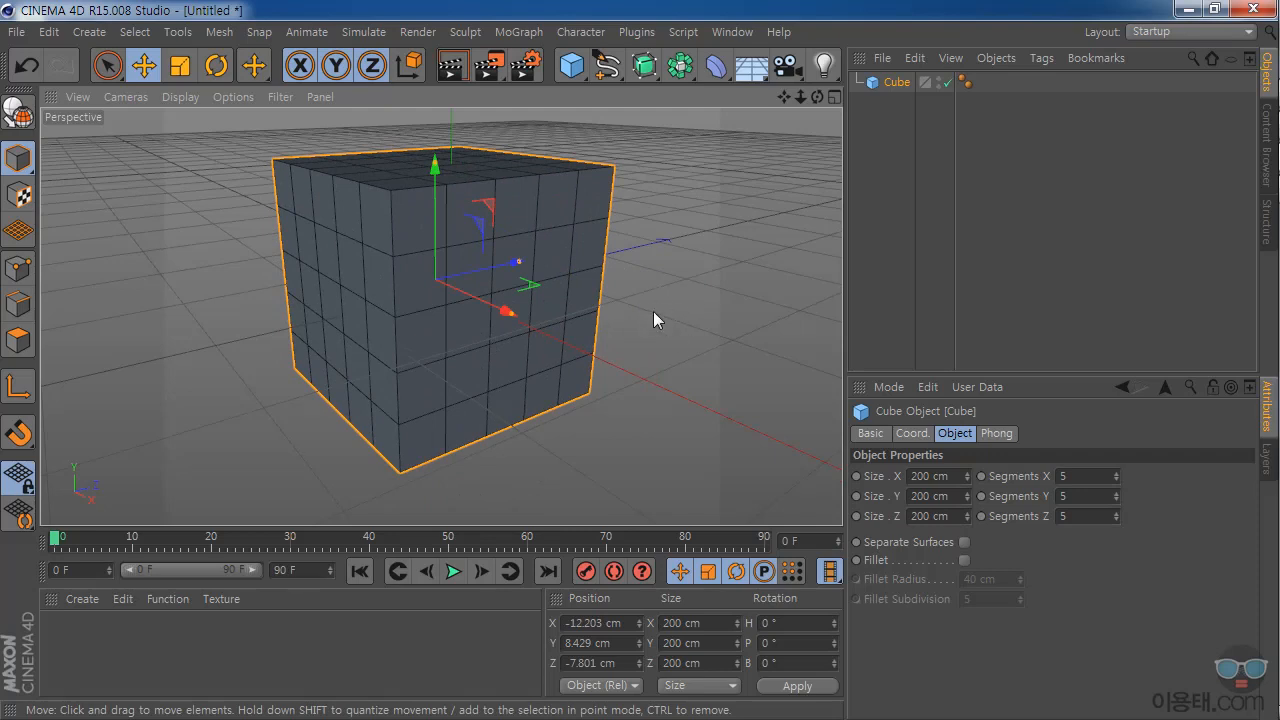
mouse_move(657, 306)
mouse_down()
mouse_move(640, 323)
mouse_move(659, 335)
mouse_move(659, 307)
mouse_move(643, 320)
mouse_move(654, 354)
mouse_move(641, 320)
mouse_up()
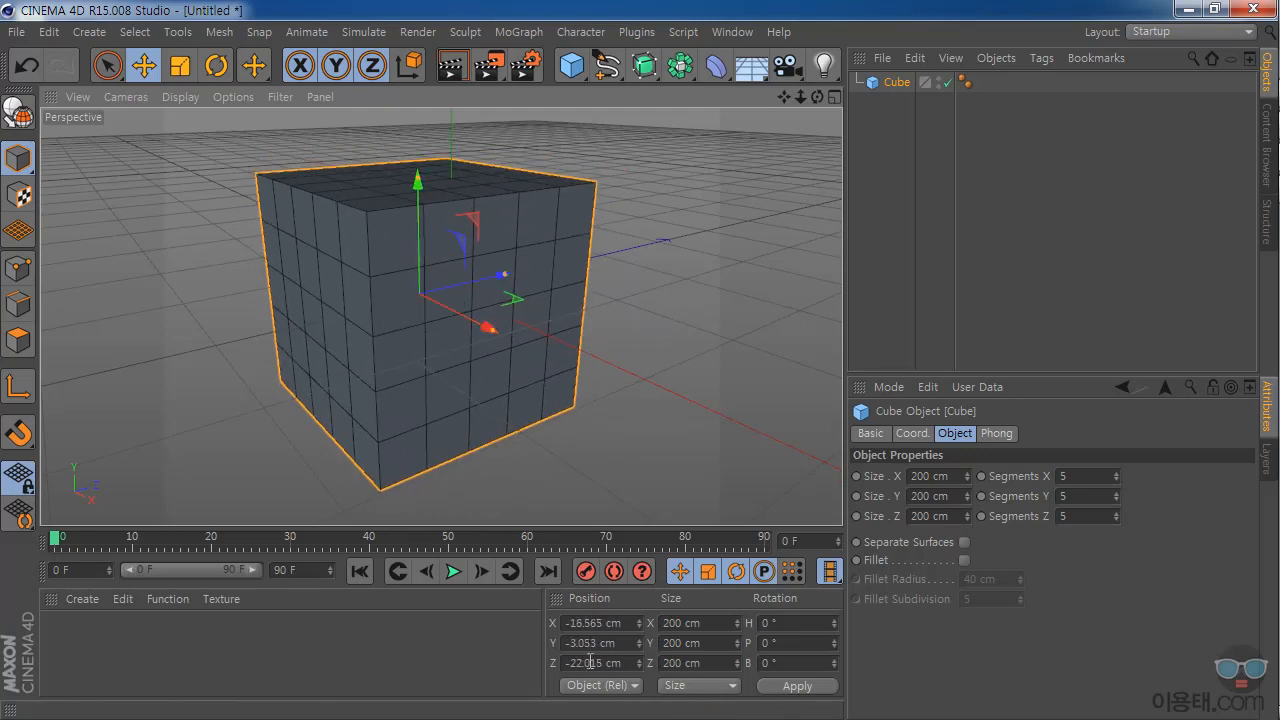
mouse_move(652, 324)
mouse_down()
mouse_move(687, 323)
mouse_move(662, 306)
mouse_up()
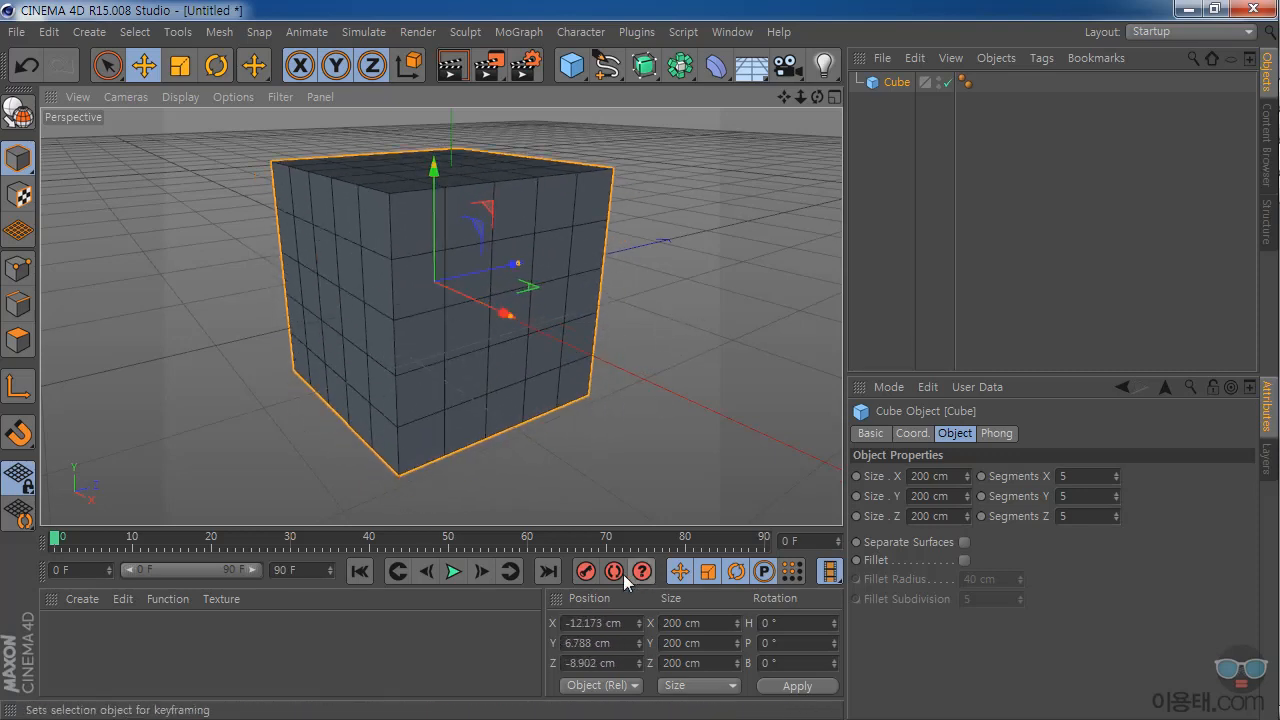
- Reset the cube's position to 0 cm in X, Y and Z and apply it
click(630, 630)
text(0)
key(Tab)
text(0)
key(Tab)
text(0)
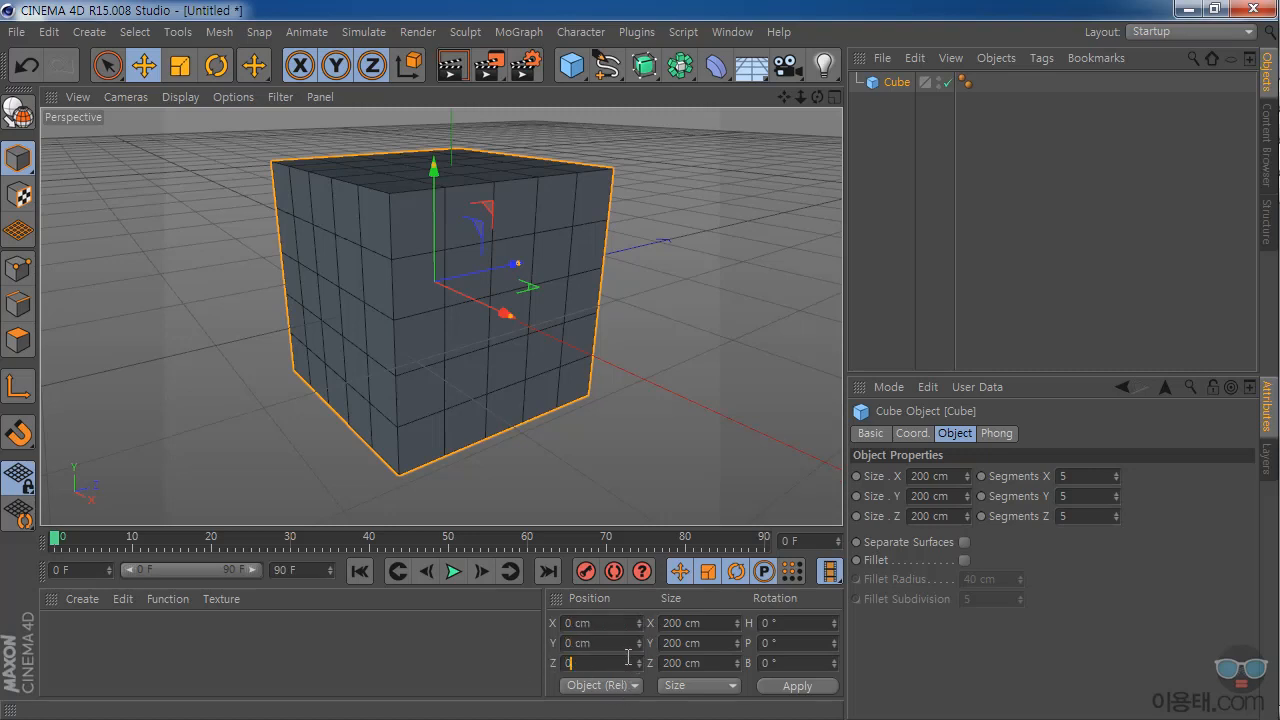
click(800, 688)
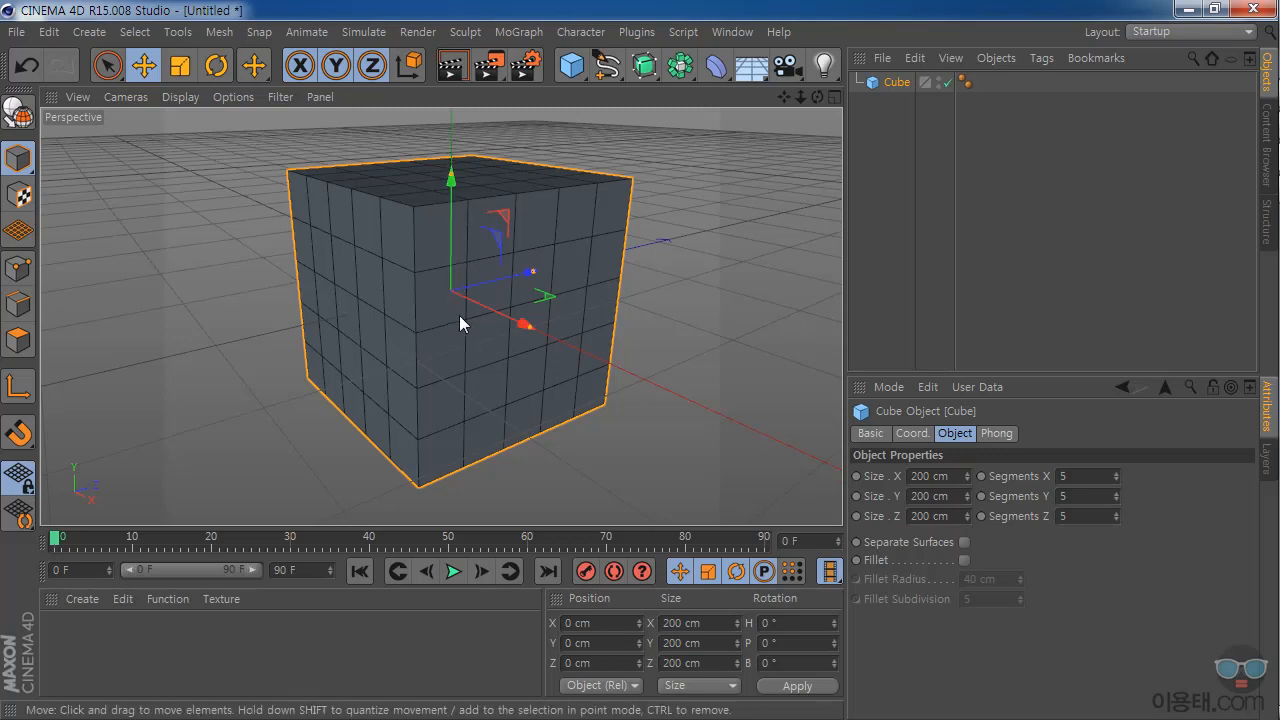
- Try moving the cube freely with the X axis locked, to about Y 7, Z -8 cm, and undo the move
right_drag(782, 99, 730, 118)
drag(782, 99, 762, 109)
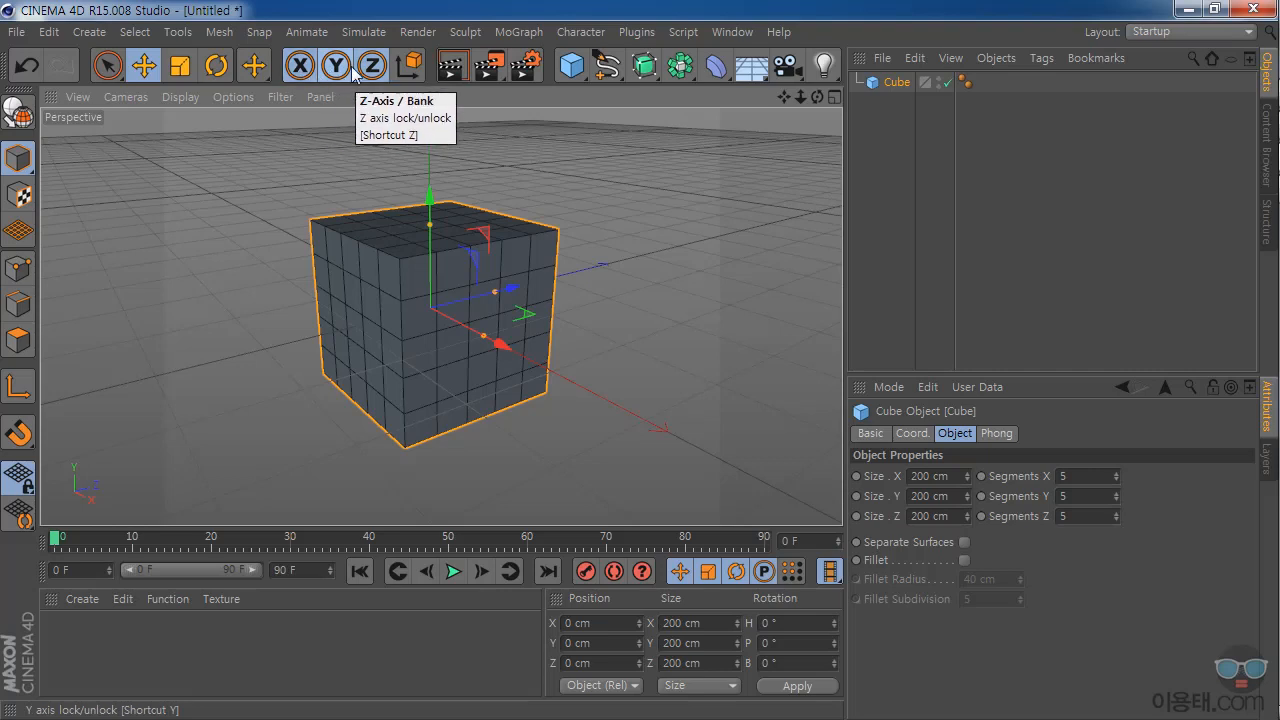
click(300, 68)
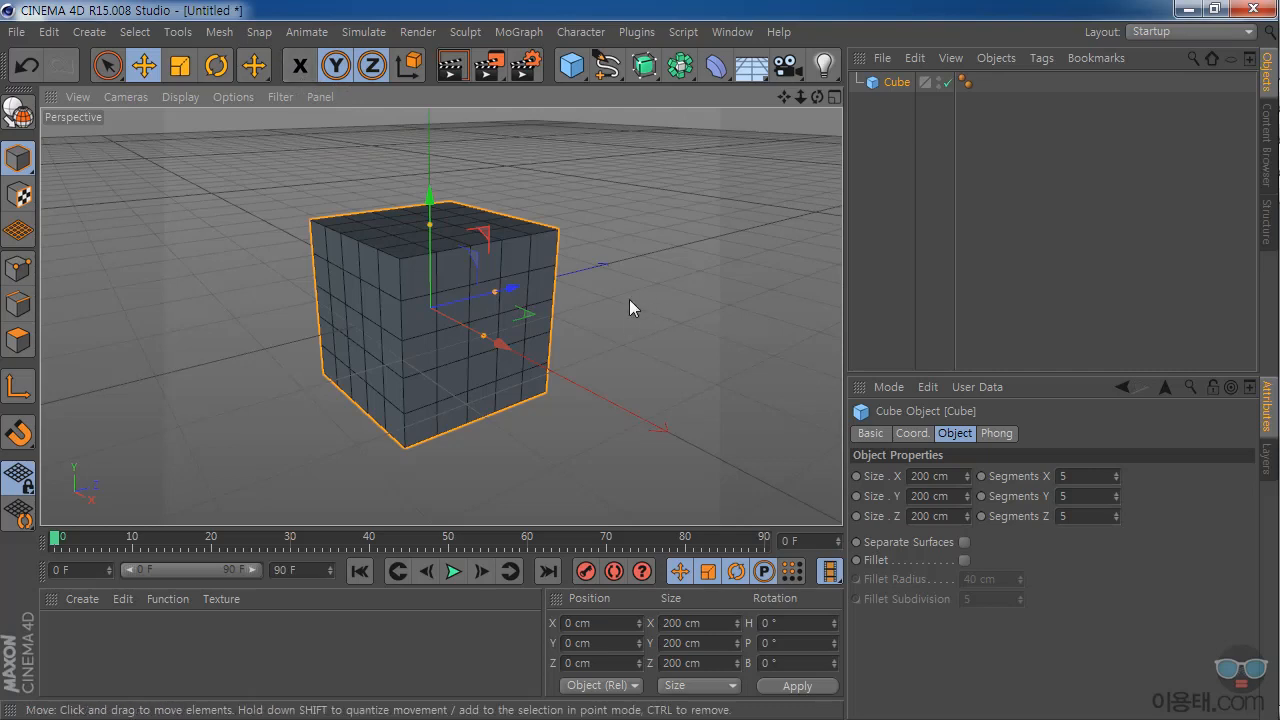
drag(634, 307, 649, 341)
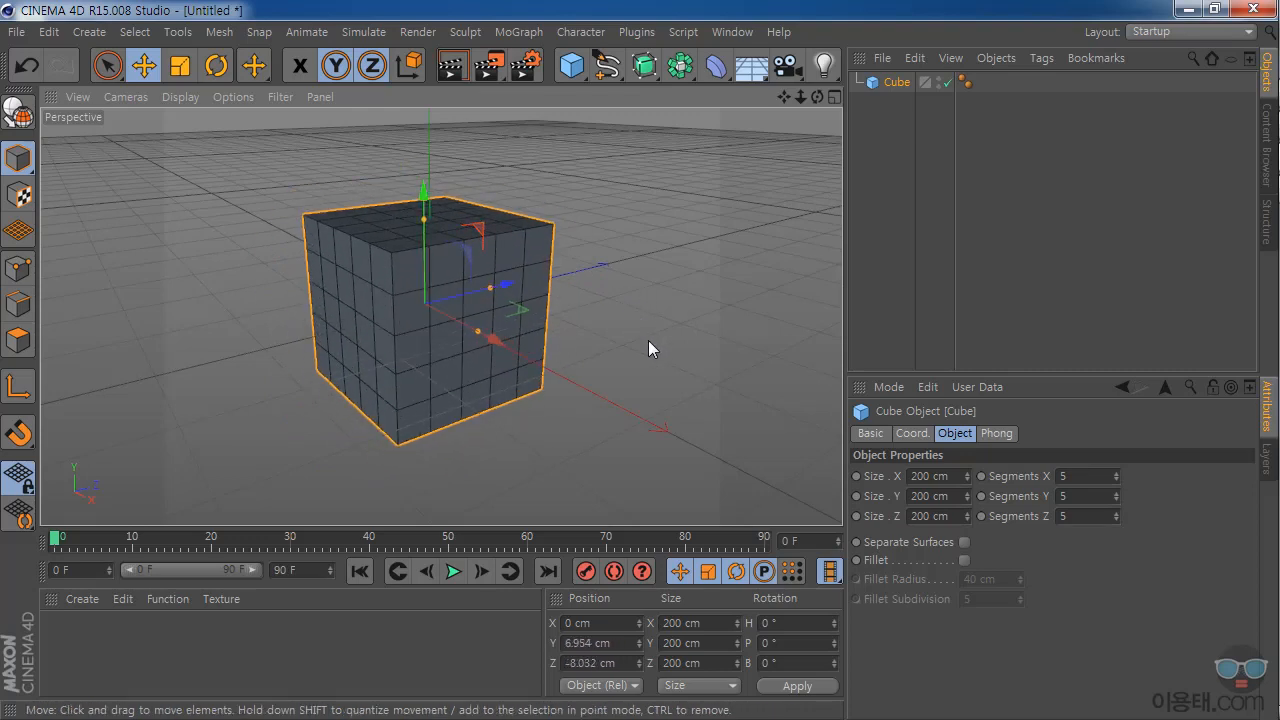
key(ctrl+z)
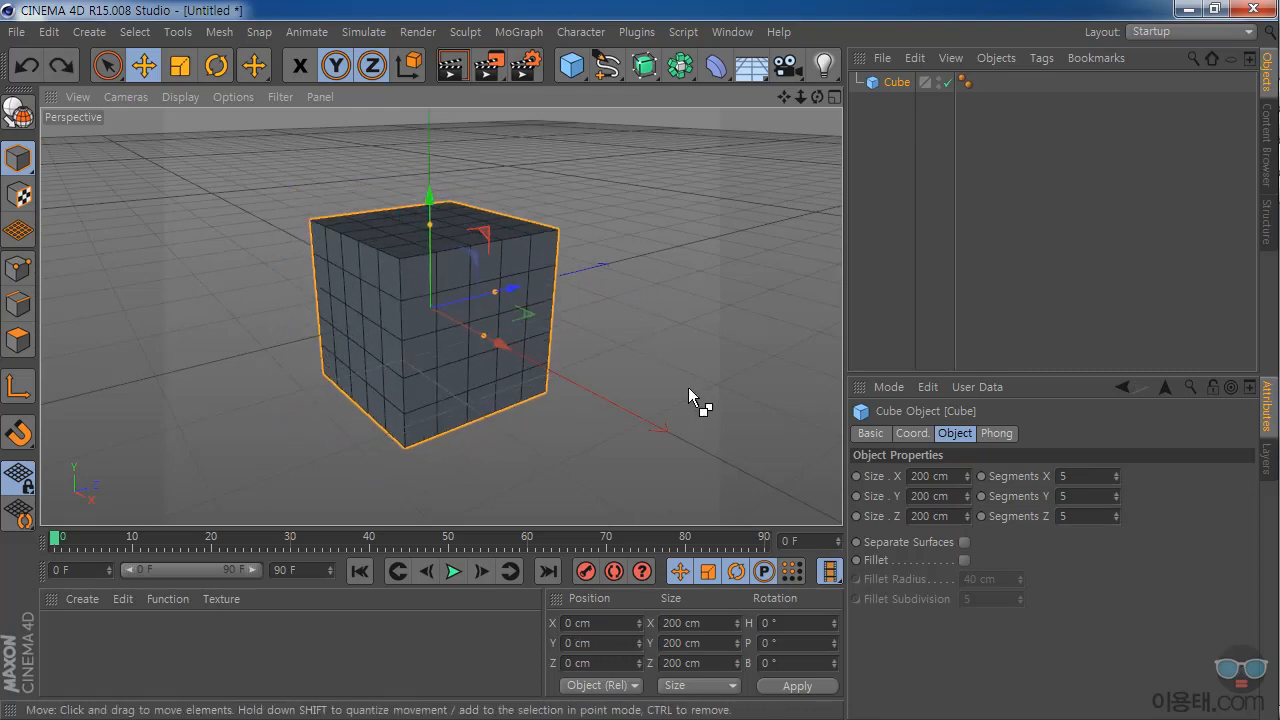
- Try moving the cube with the Y axis locked as well, undo the move and unlock both axes
click(337, 67)
mouse_move(613, 314)
mouse_down()
mouse_move(625, 301)
mouse_move(557, 325)
mouse_move(576, 323)
mouse_move(537, 302)
mouse_move(560, 407)
mouse_move(605, 262)
mouse_move(622, 308)
mouse_up()
key(ctrl+z)
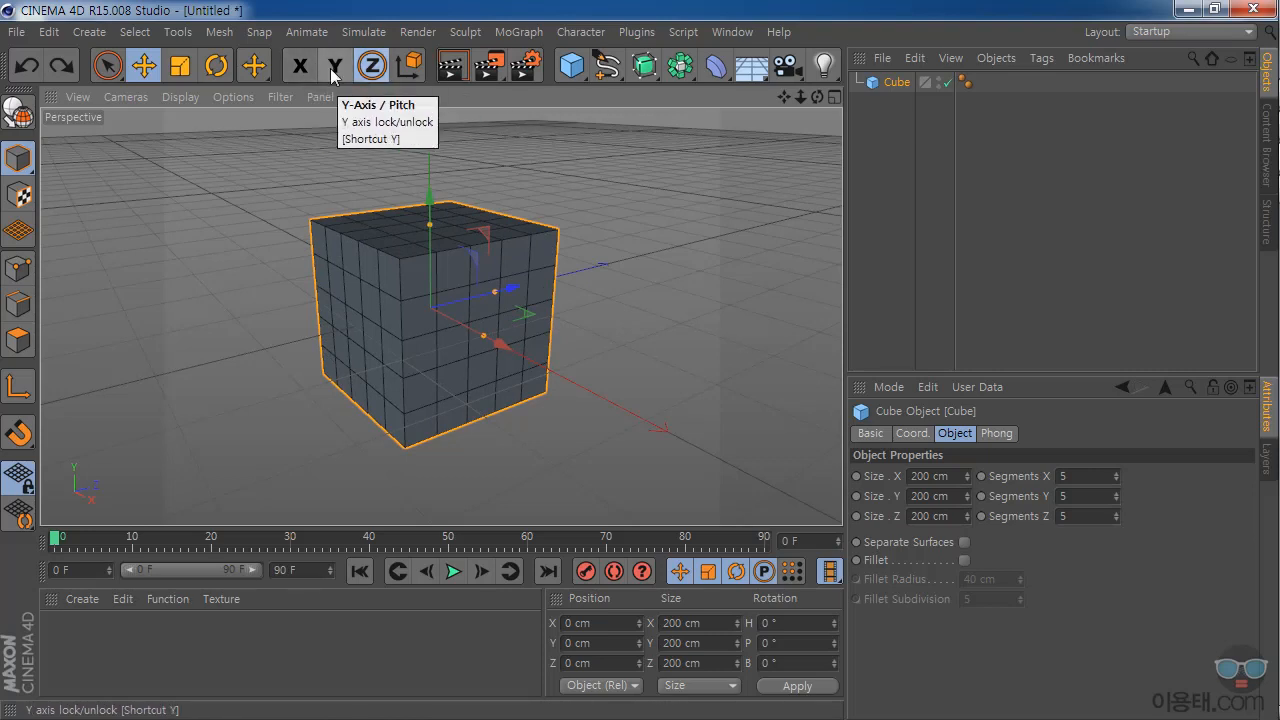
click(335, 66)
click(298, 68)
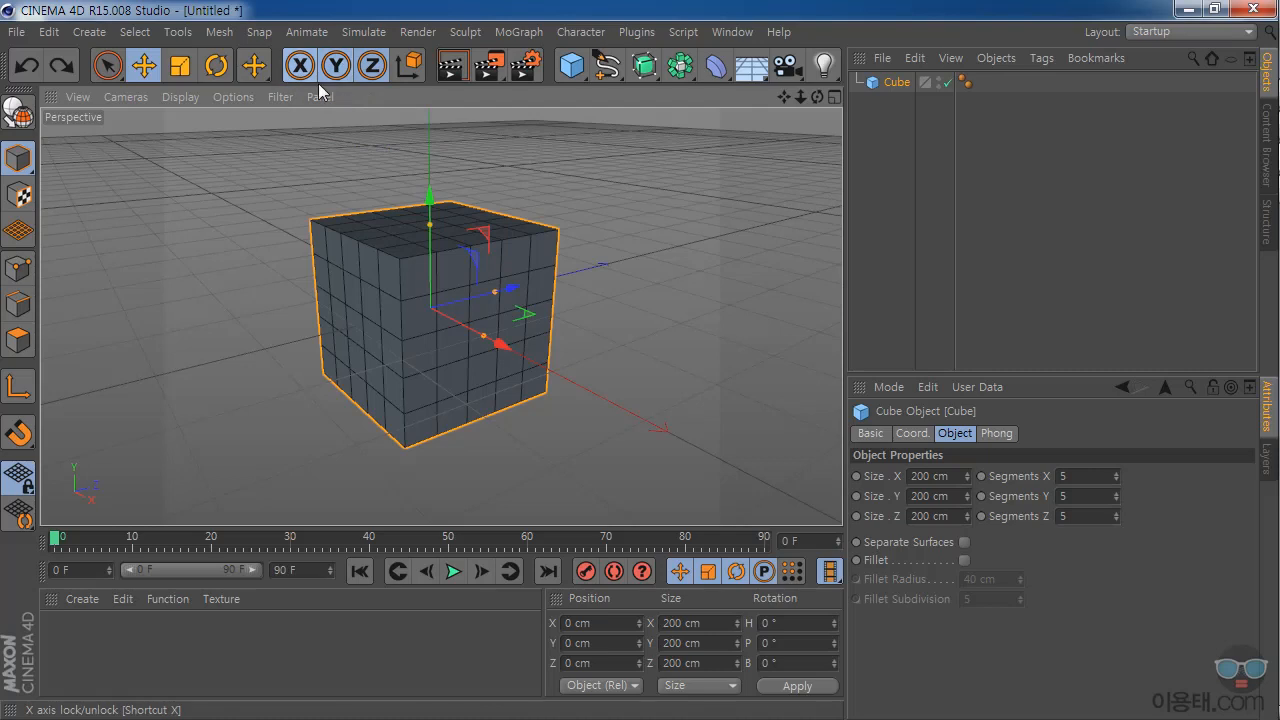
- Try scaling the whole cube freely with the Scale tool and undo the scaling
click(181, 69)
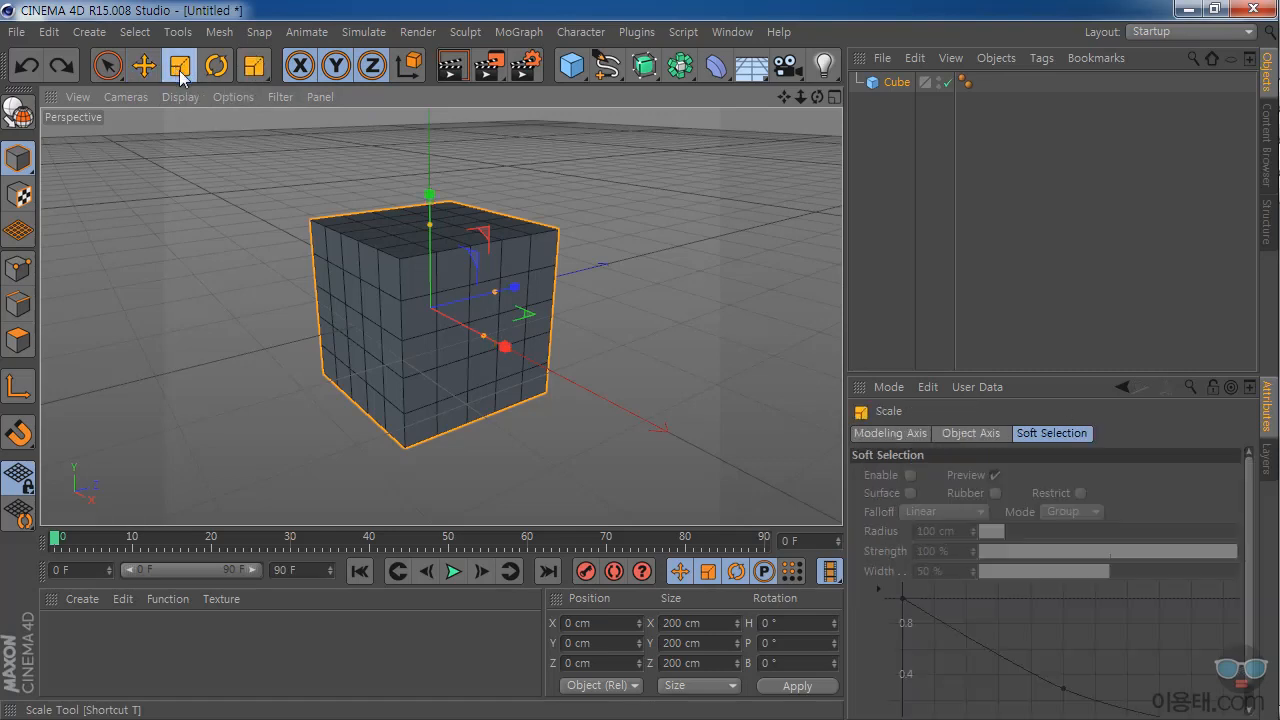
mouse_move(650, 290)
mouse_down()
mouse_move(594, 336)
mouse_move(688, 262)
mouse_move(419, 316)
mouse_move(651, 258)
mouse_move(443, 277)
mouse_move(474, 303)
mouse_move(461, 309)
mouse_move(635, 286)
mouse_move(647, 313)
mouse_up()
key(ctrl+z)
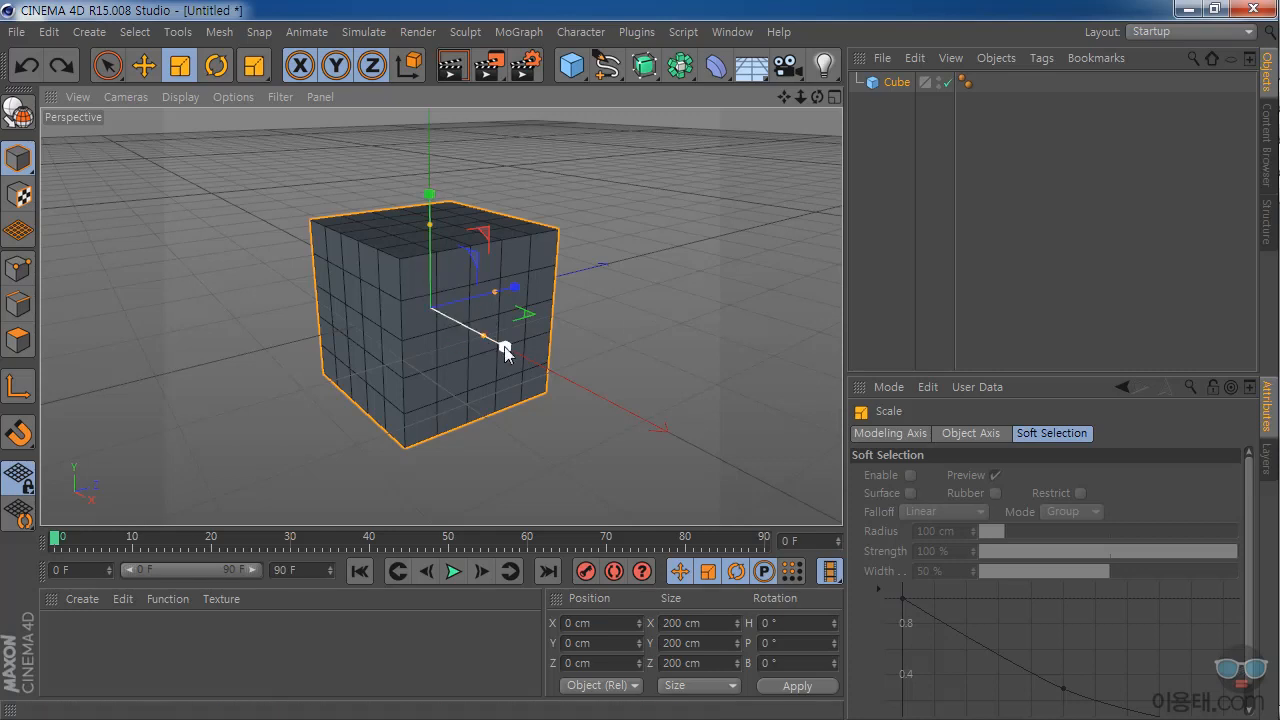
- Scale the cube with its axis handles and step back through the scaling to a size of about 207.8 cm
mouse_move(505, 350)
mouse_down()
mouse_move(614, 409)
mouse_move(499, 355)
mouse_move(547, 394)
mouse_move(493, 346)
mouse_move(503, 363)
mouse_move(540, 371)
mouse_move(520, 366)
mouse_up()
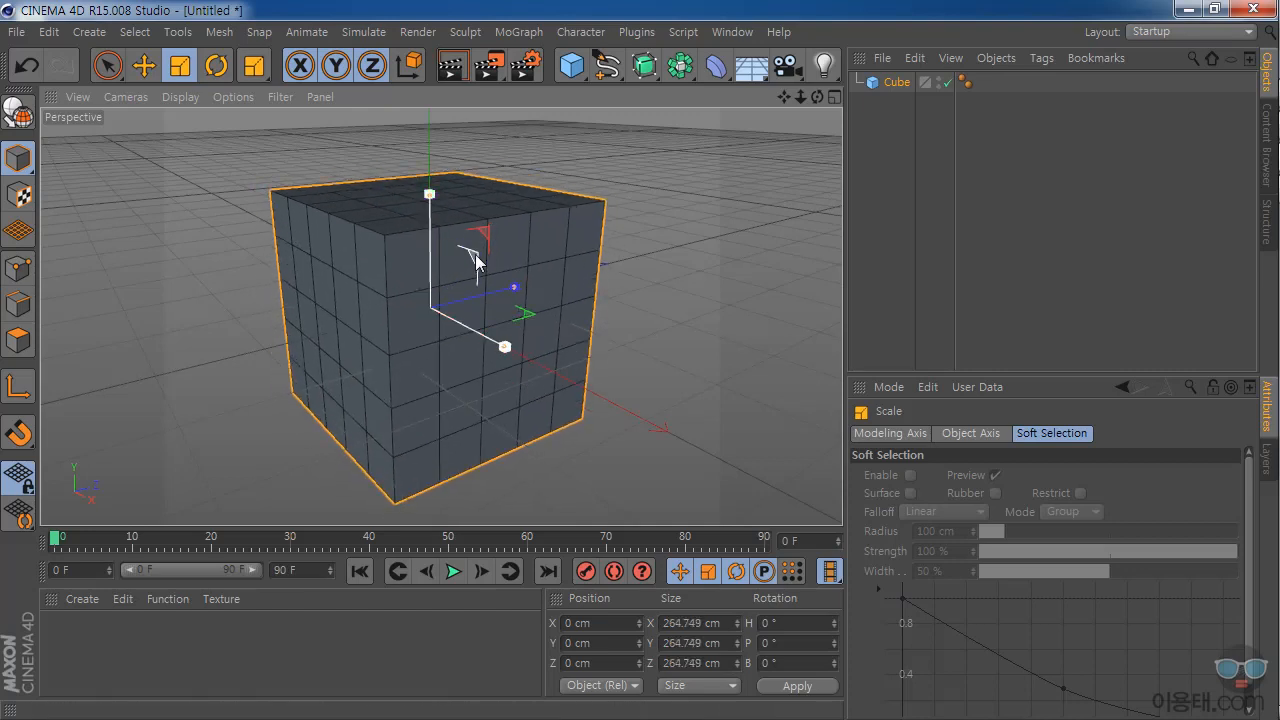
key(ctrl+z)
key(ctrl+y)
key(ctrl+z)
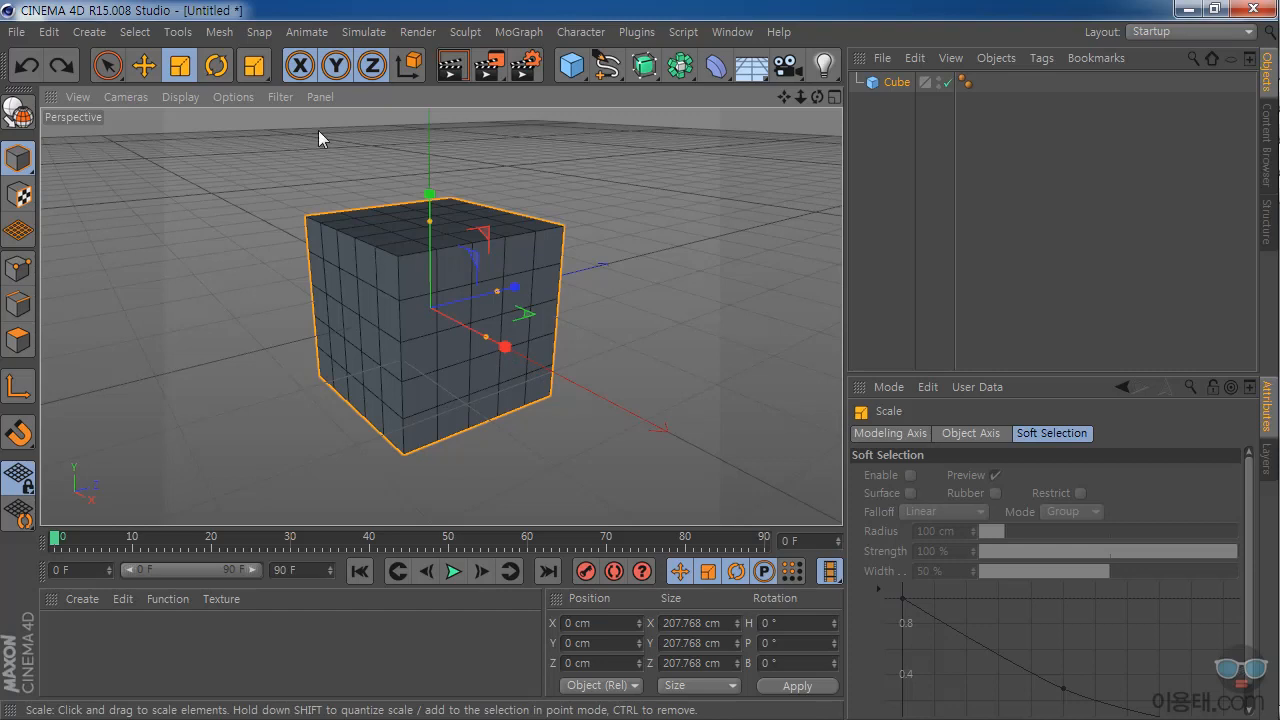
- Try rotating the cube with the Rotate tool, including 40° in pitch, and undo each rotation
click(216, 67)
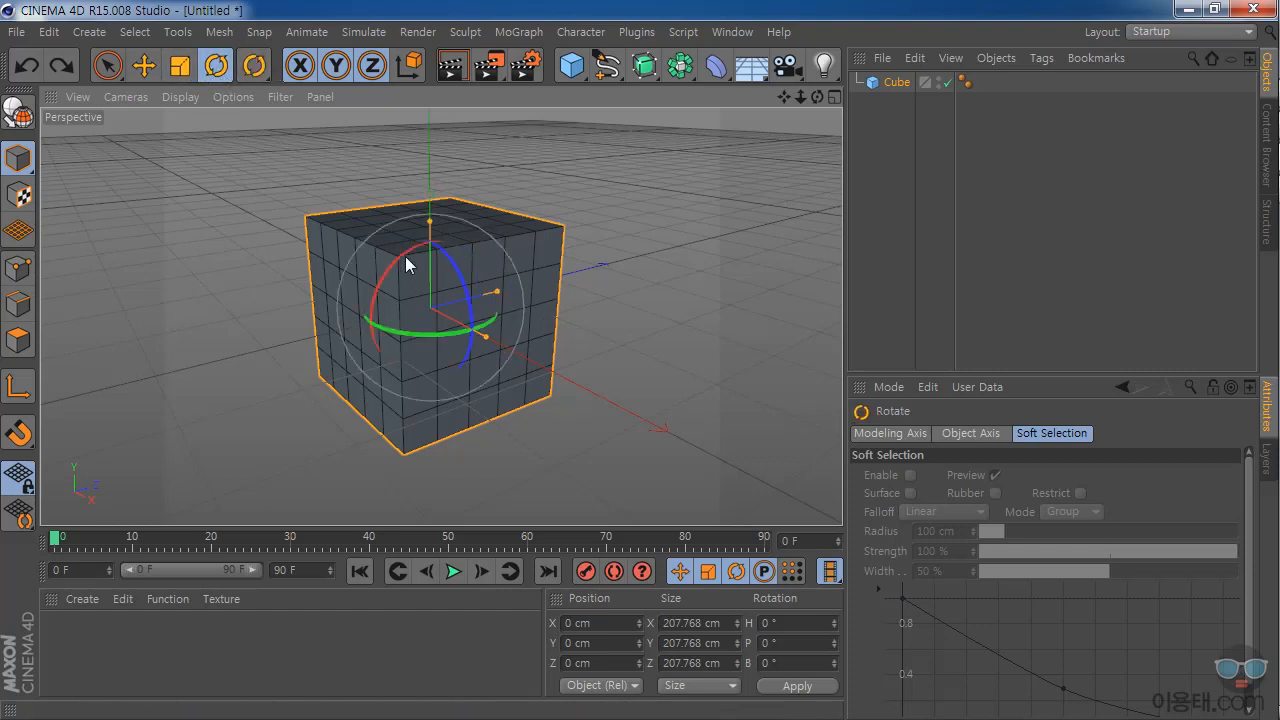
drag(817, 97, 770, 100)
drag(441, 316, 590, 305)
key(ctrl+z)
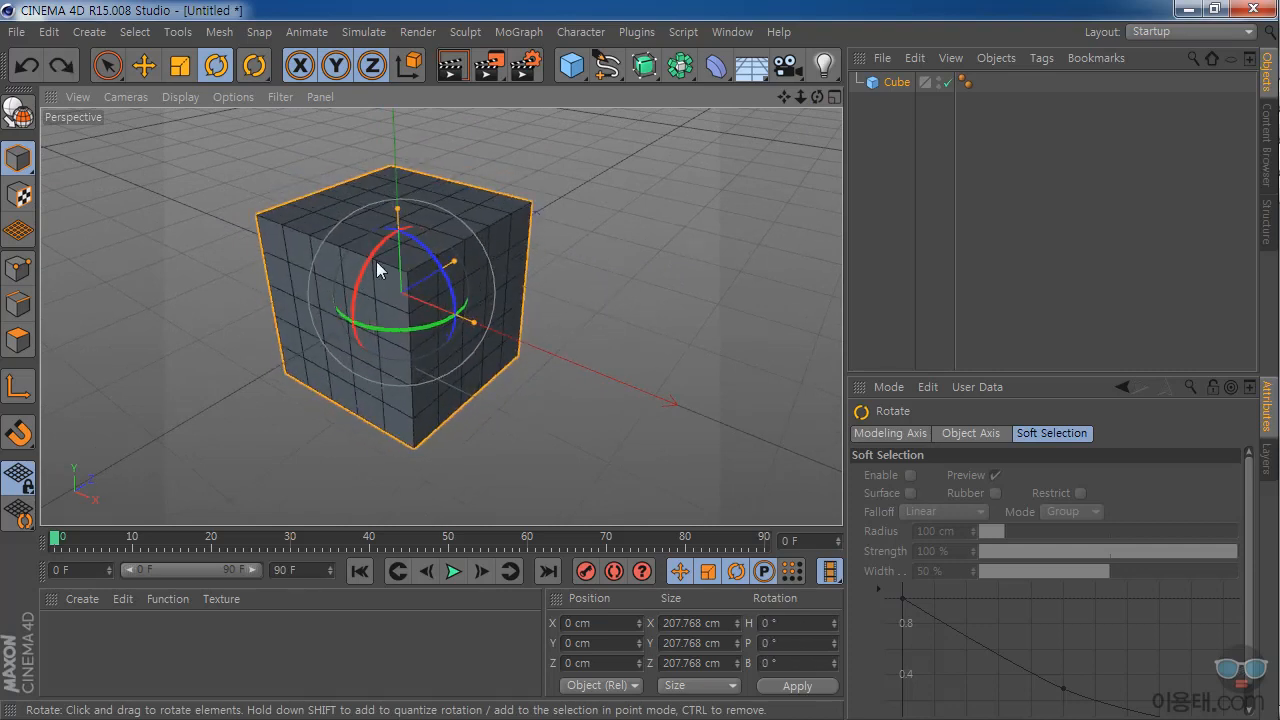
drag(372, 265, 377, 306)
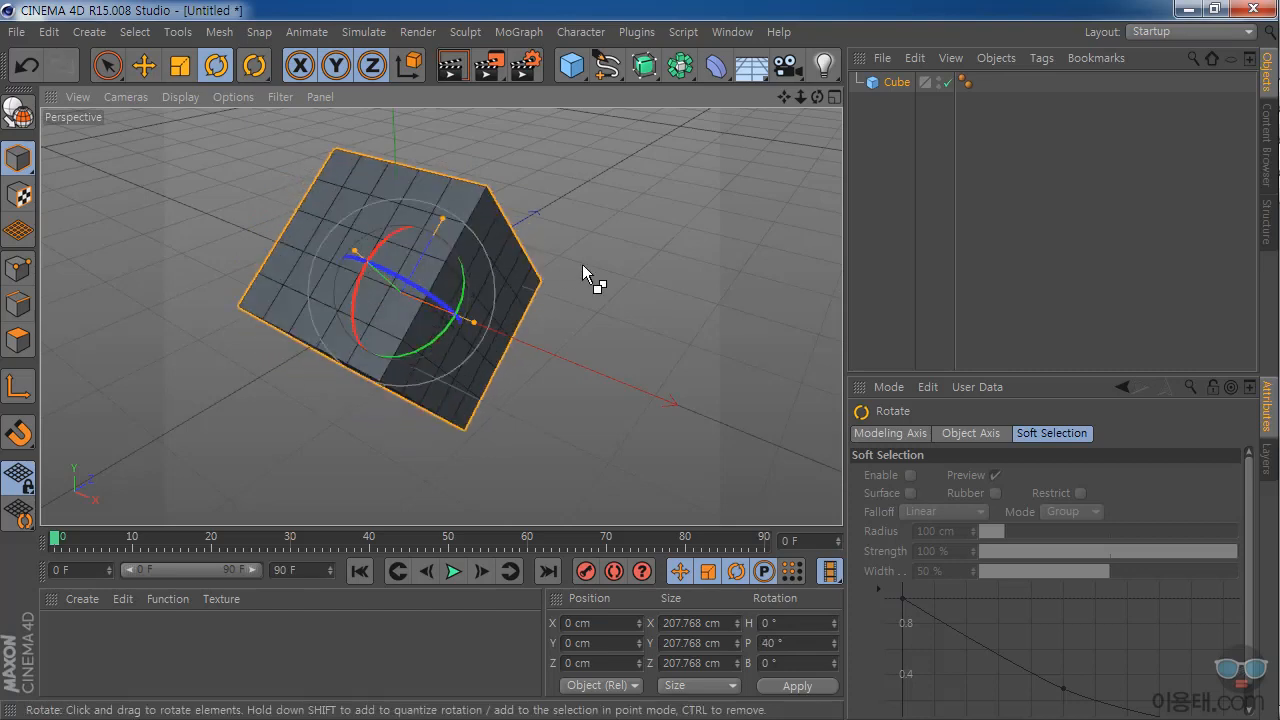
key(ctrl+z)
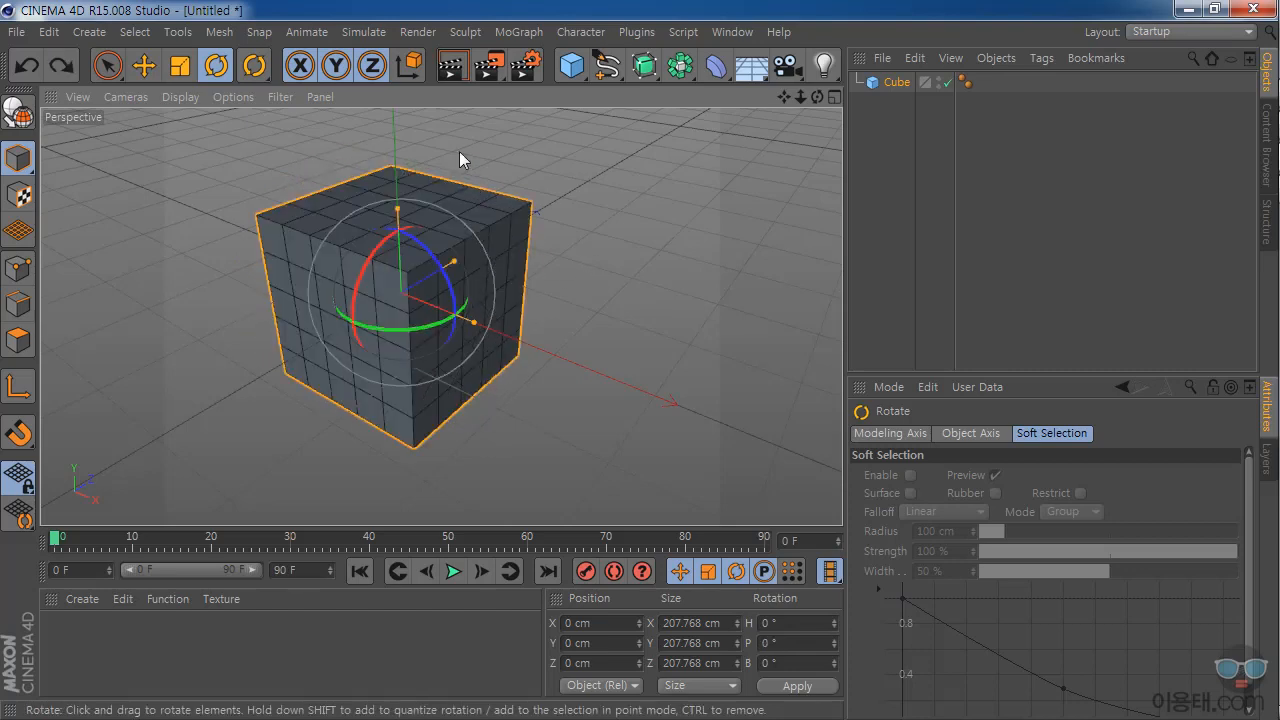
click(262, 33)
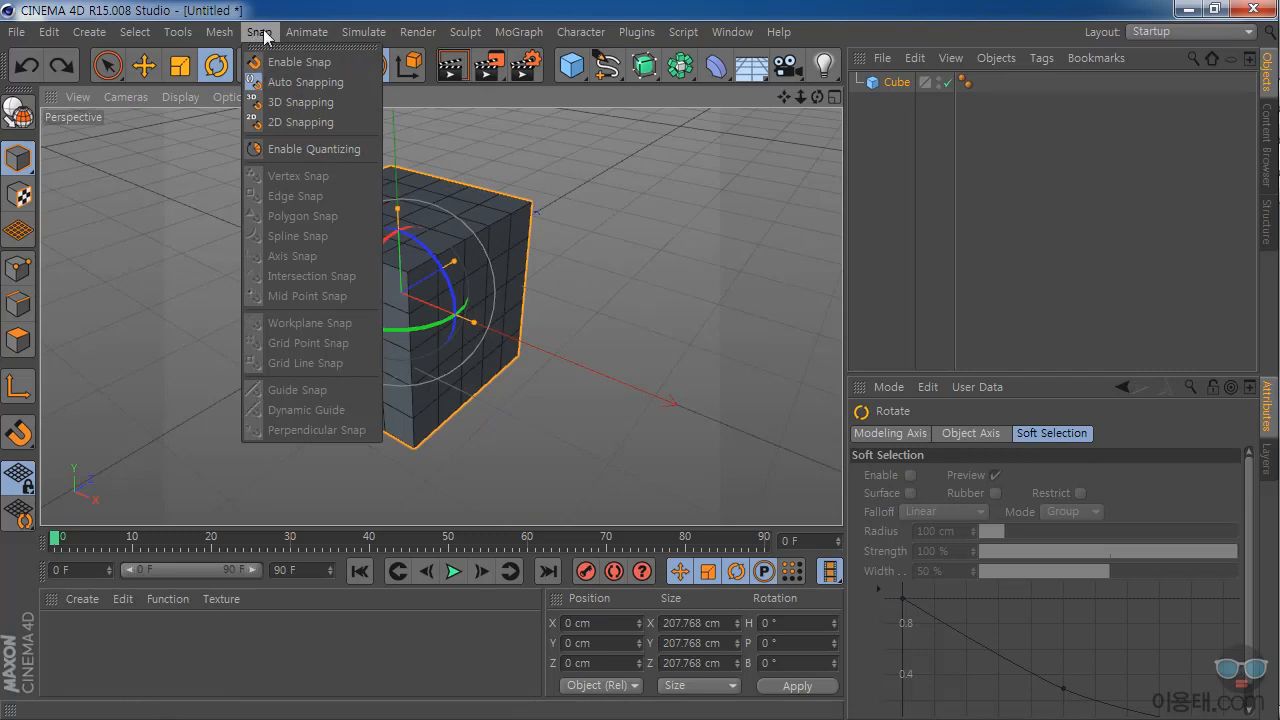
mouse_move(306, 32)
mouse_move(259, 32)
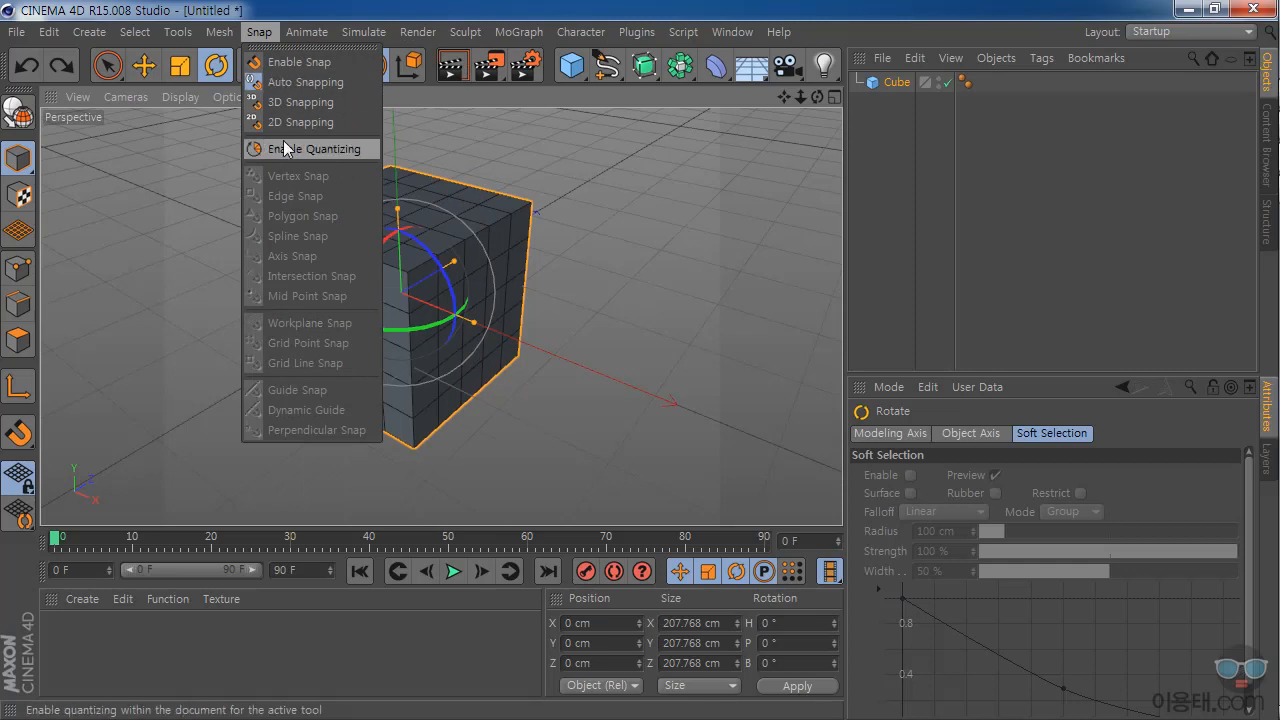
click(420, 9)
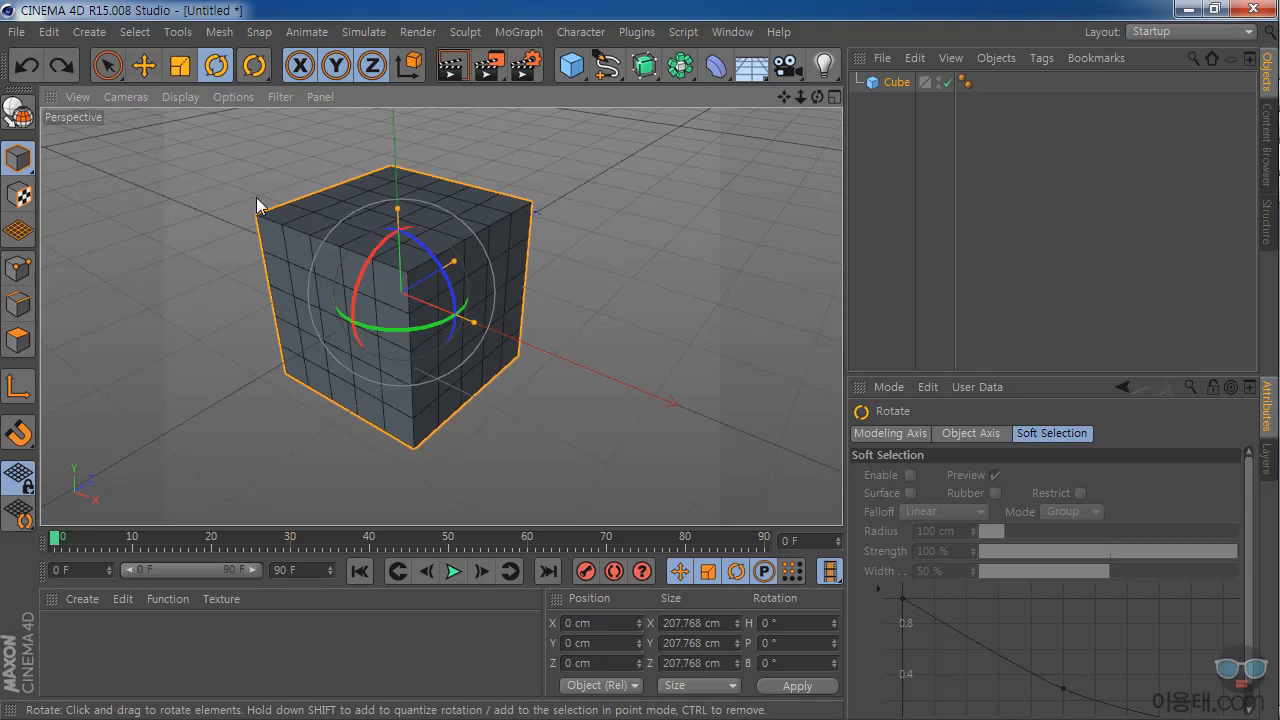
- Make the segmented cube editable by converting it to a polygon object
click(18, 114)
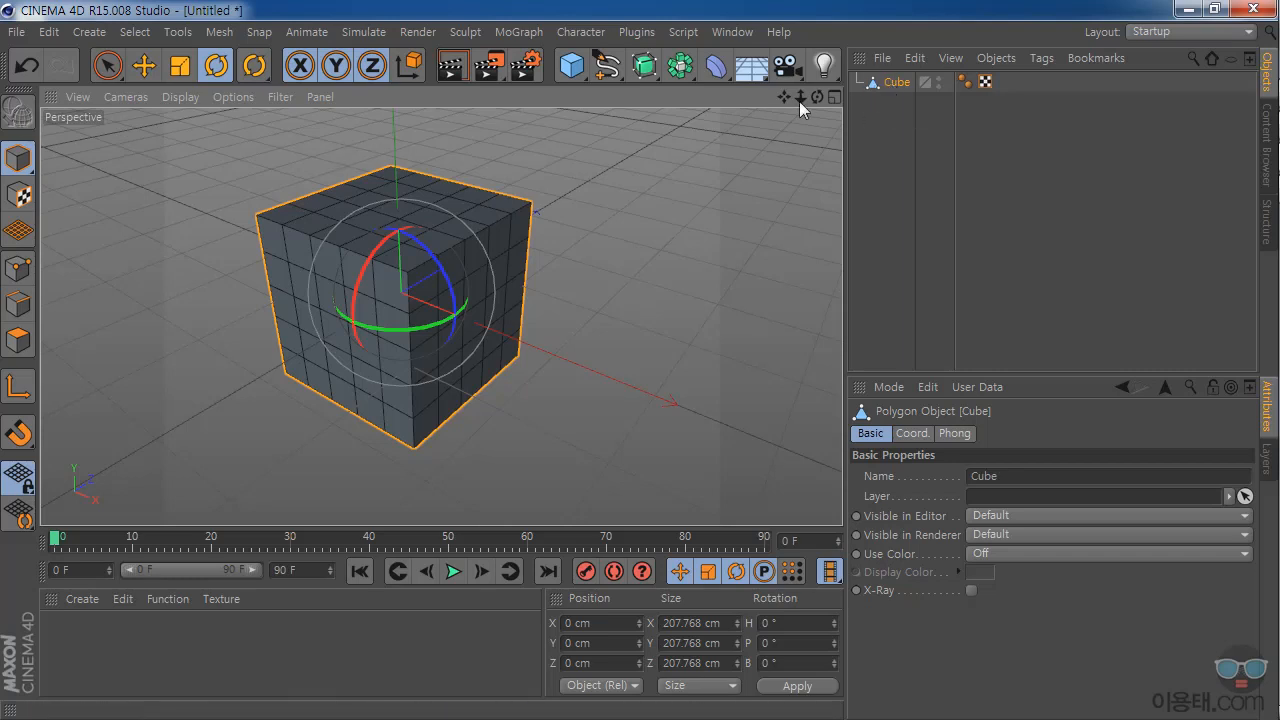
drag(784, 97, 810, 103)
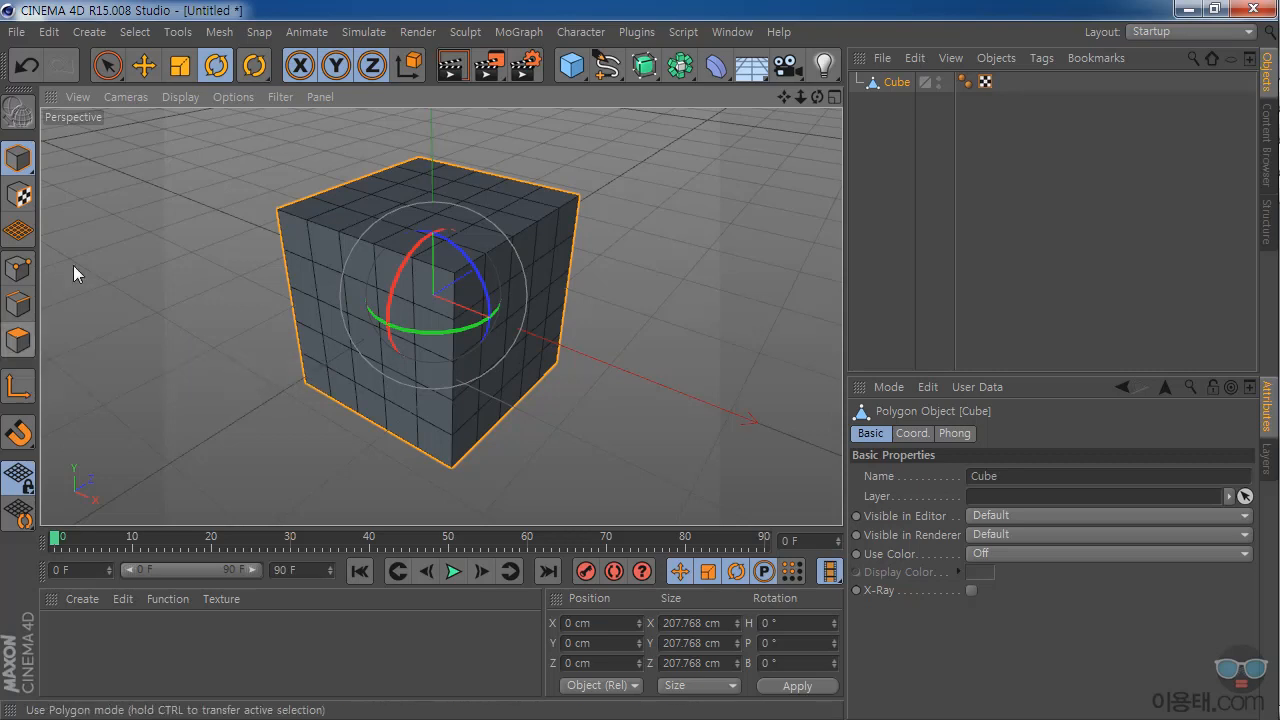
- Try scaling the editable cube along its X axis and along its Y axis, undoing each scaling
click(181, 68)
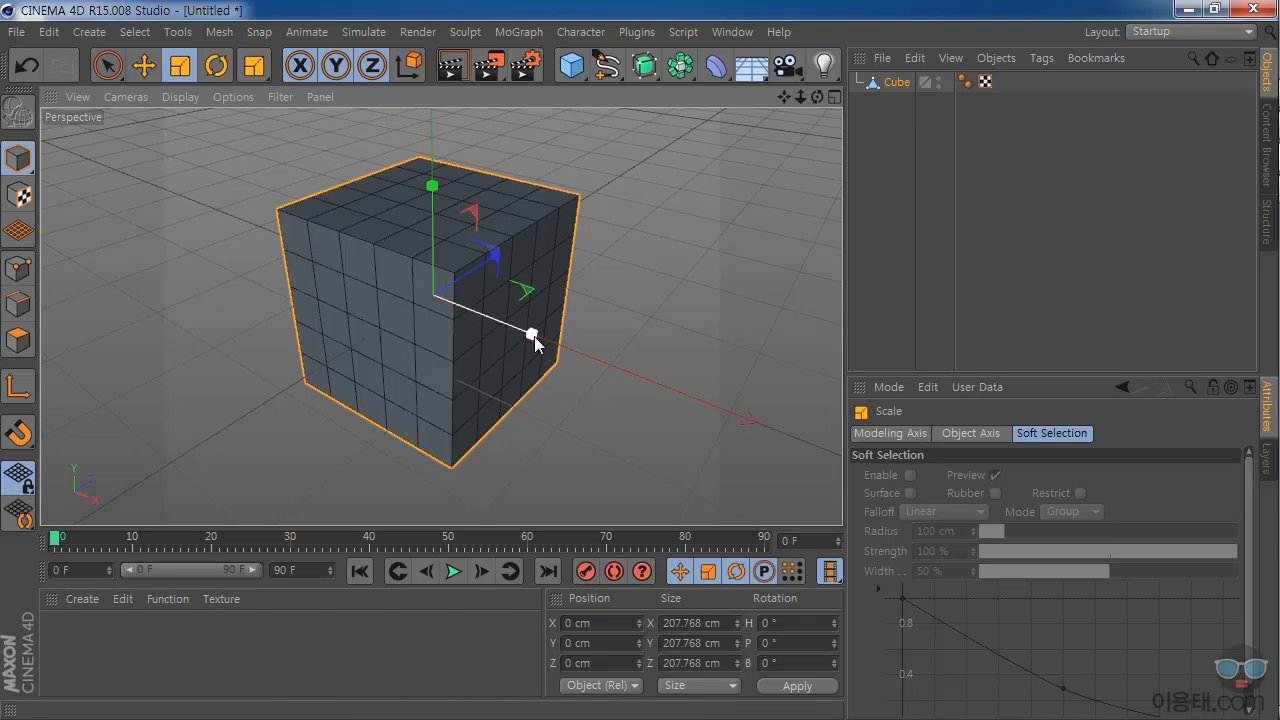
drag(531, 334, 583, 374)
key(ctrl+z)
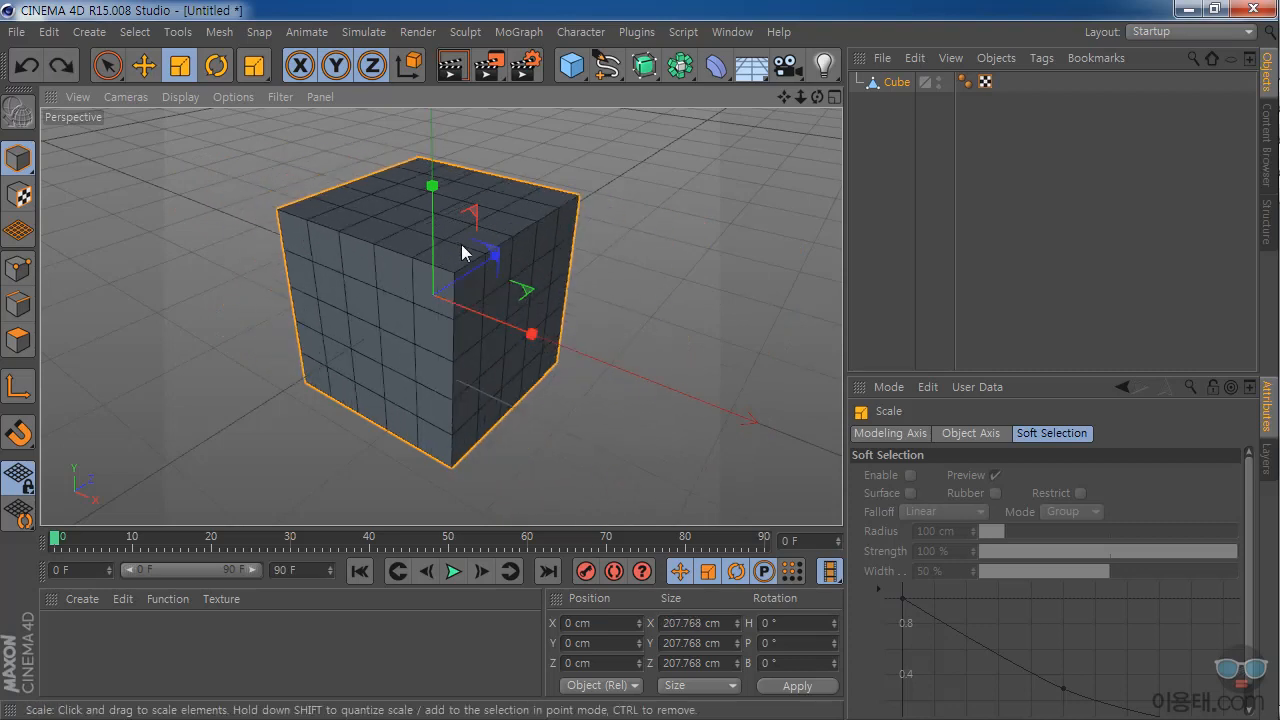
drag(799, 98, 797, 117)
drag(817, 97, 813, 110)
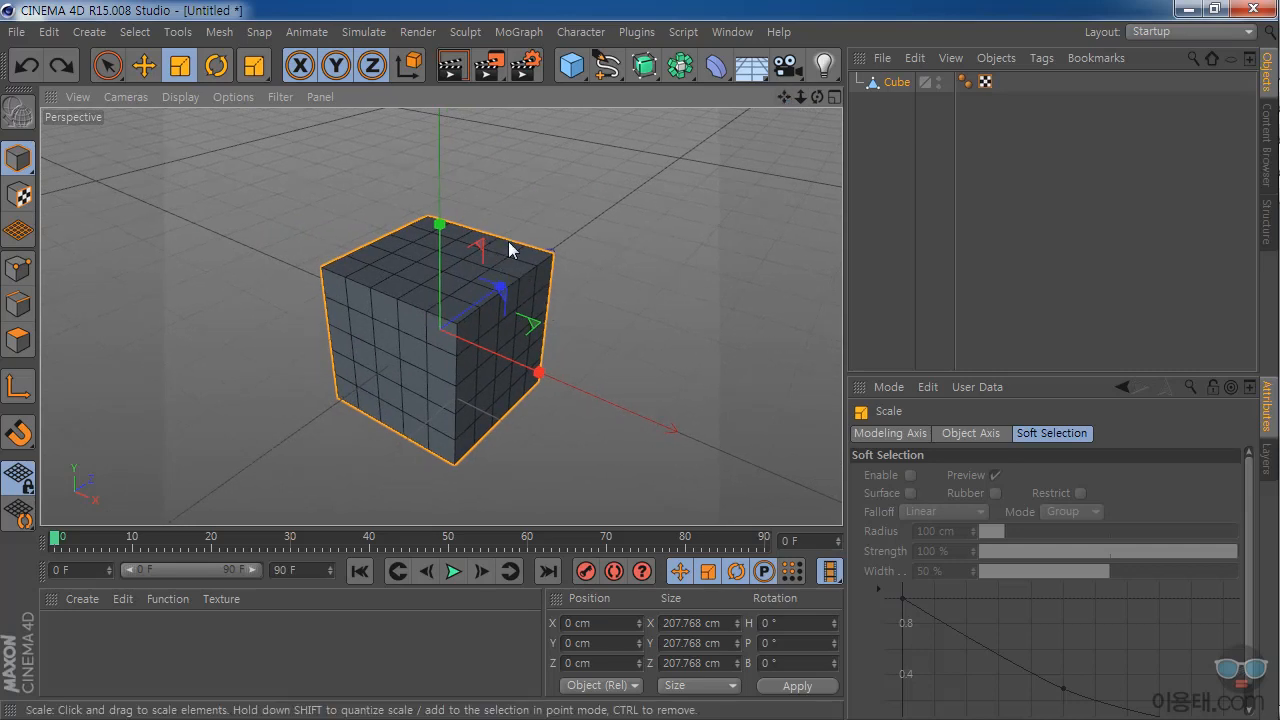
drag(817, 97, 476, 172)
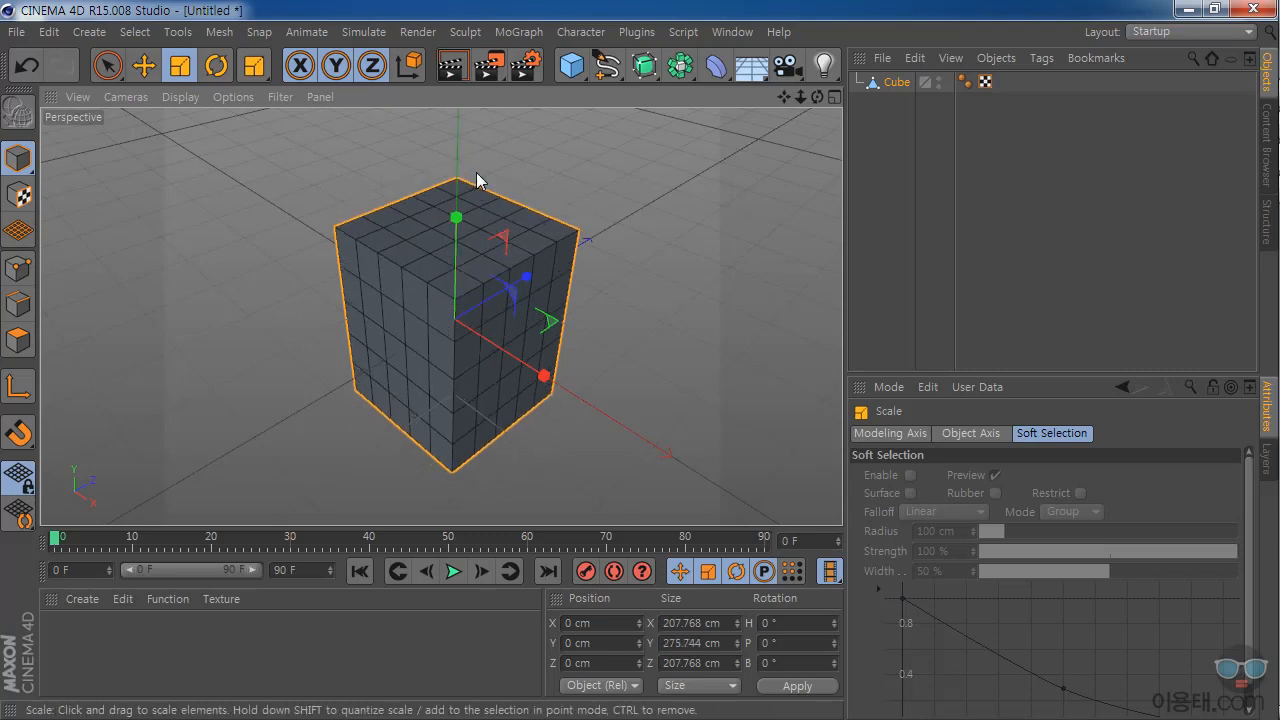
key(ctrl+z)
- In polygon mode, select the centre polygon of the cube's front (negative Z) face and scale it uniformly to about 58.8 cm
drag(801, 100, 780, 98)
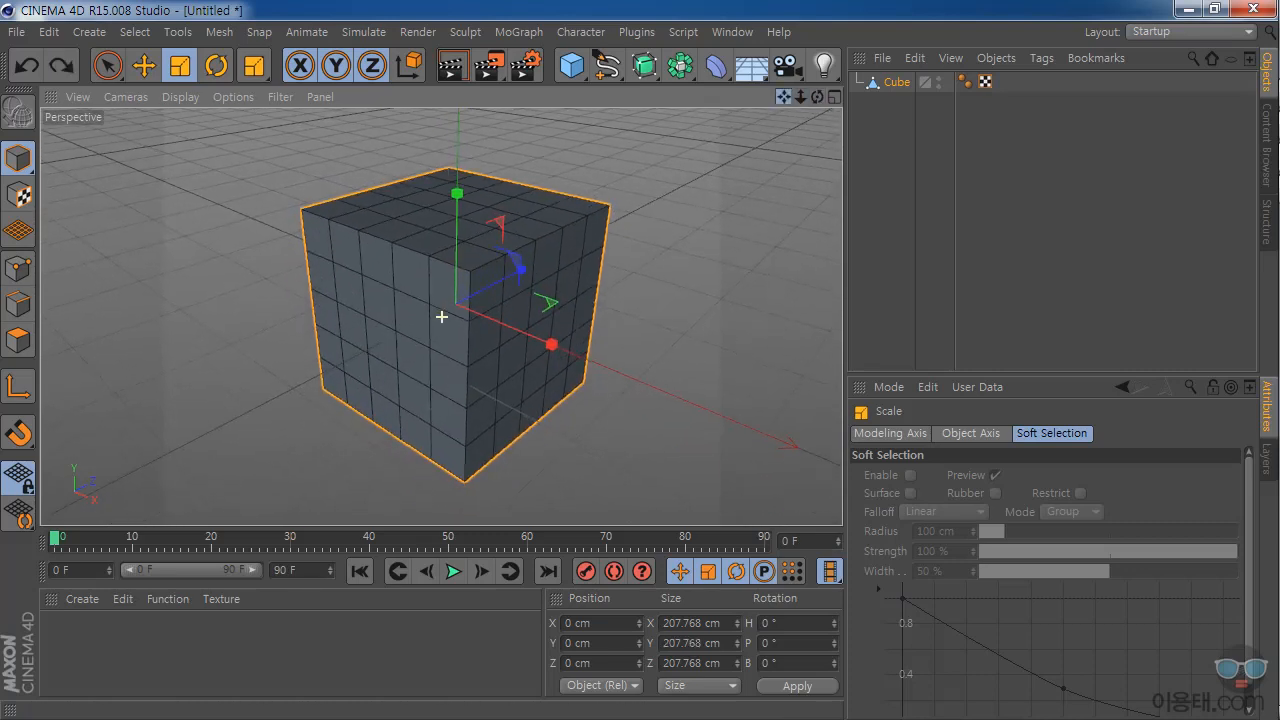
click(20, 342)
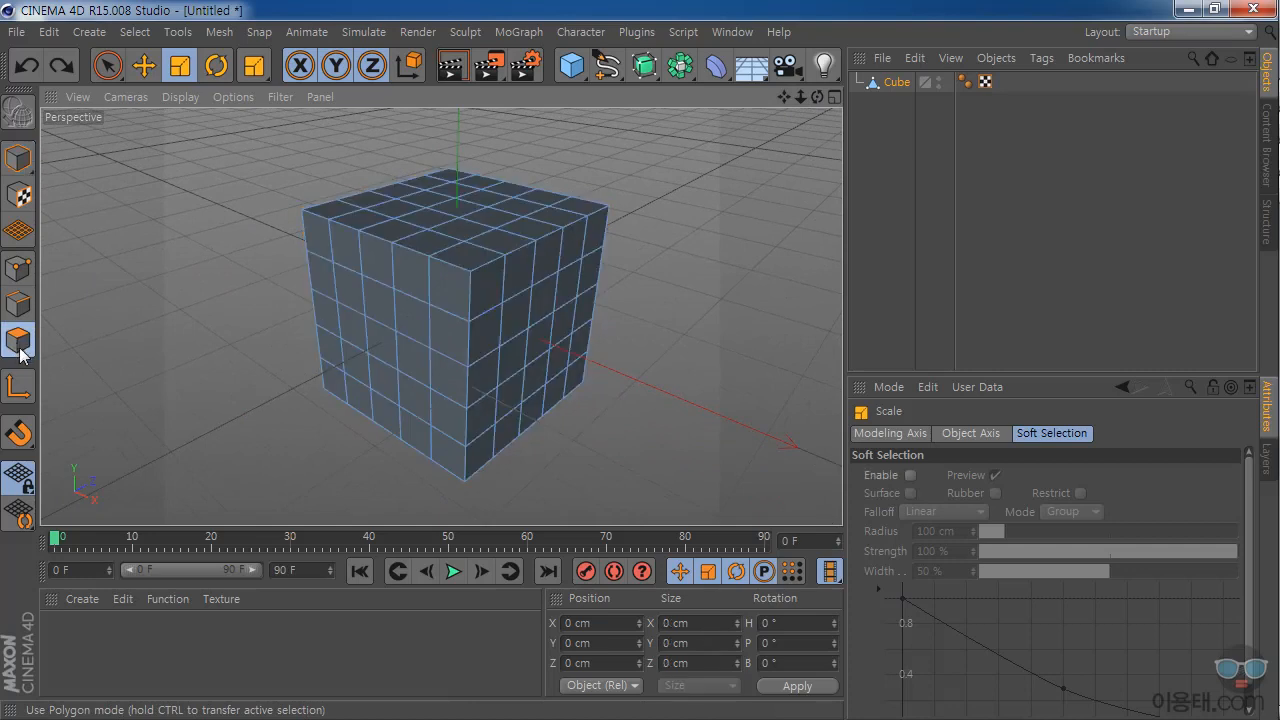
click(382, 342)
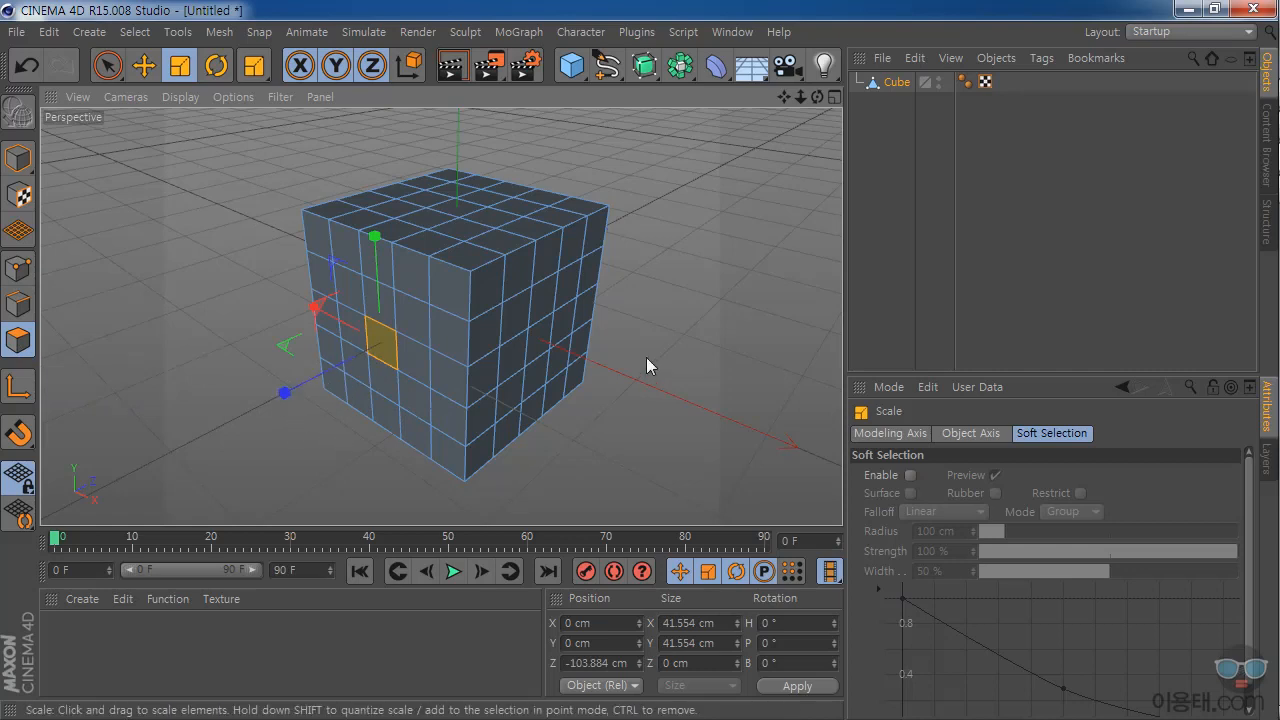
drag(204, 308, 608, 330)
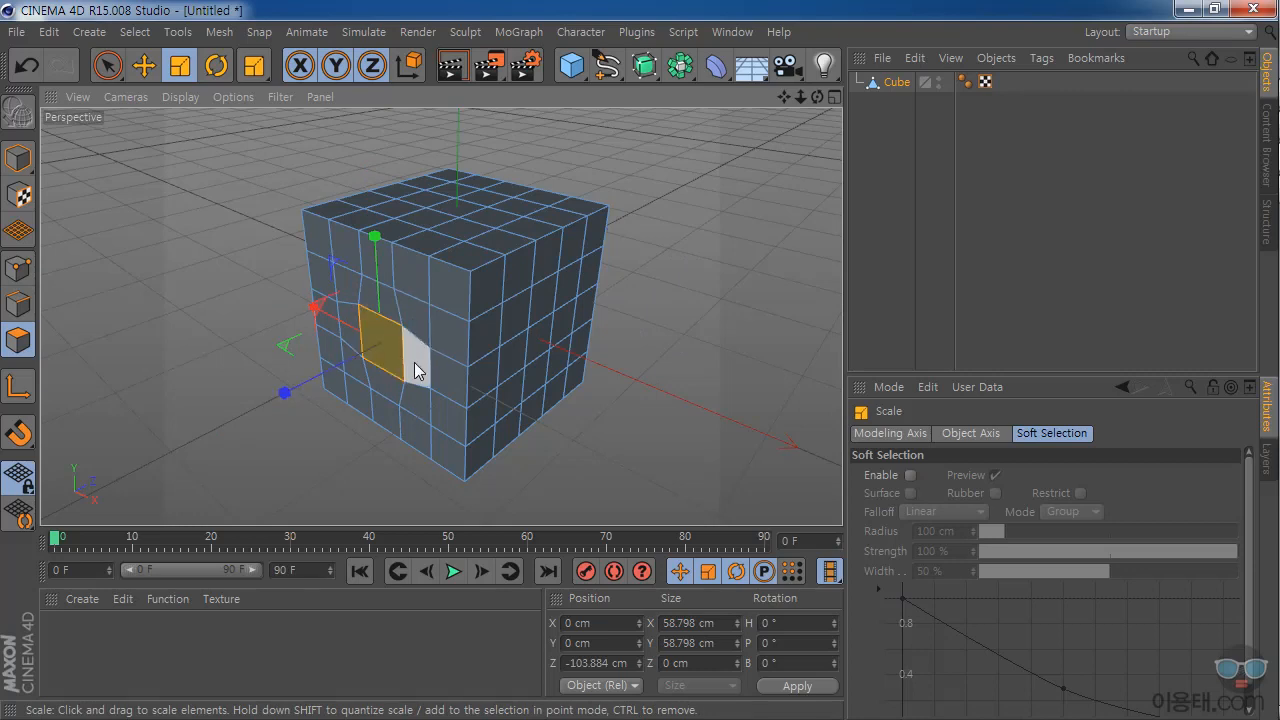
- Move the enlarged centre polygon slightly up to Y 0.465 cm and pull it outward along Z to about -152.8 cm
drag(817, 98, 887, 29)
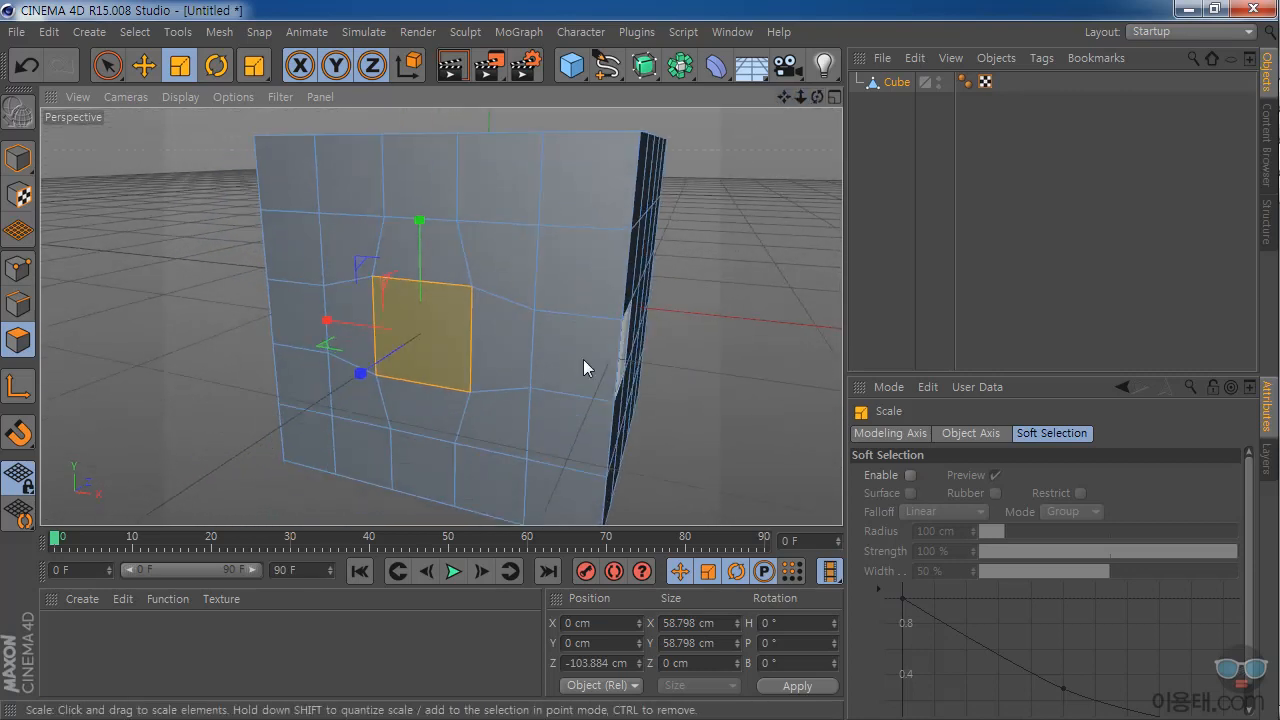
mouse_move(817, 97)
mouse_down()
mouse_move(745, 125)
mouse_move(815, 110)
mouse_up()
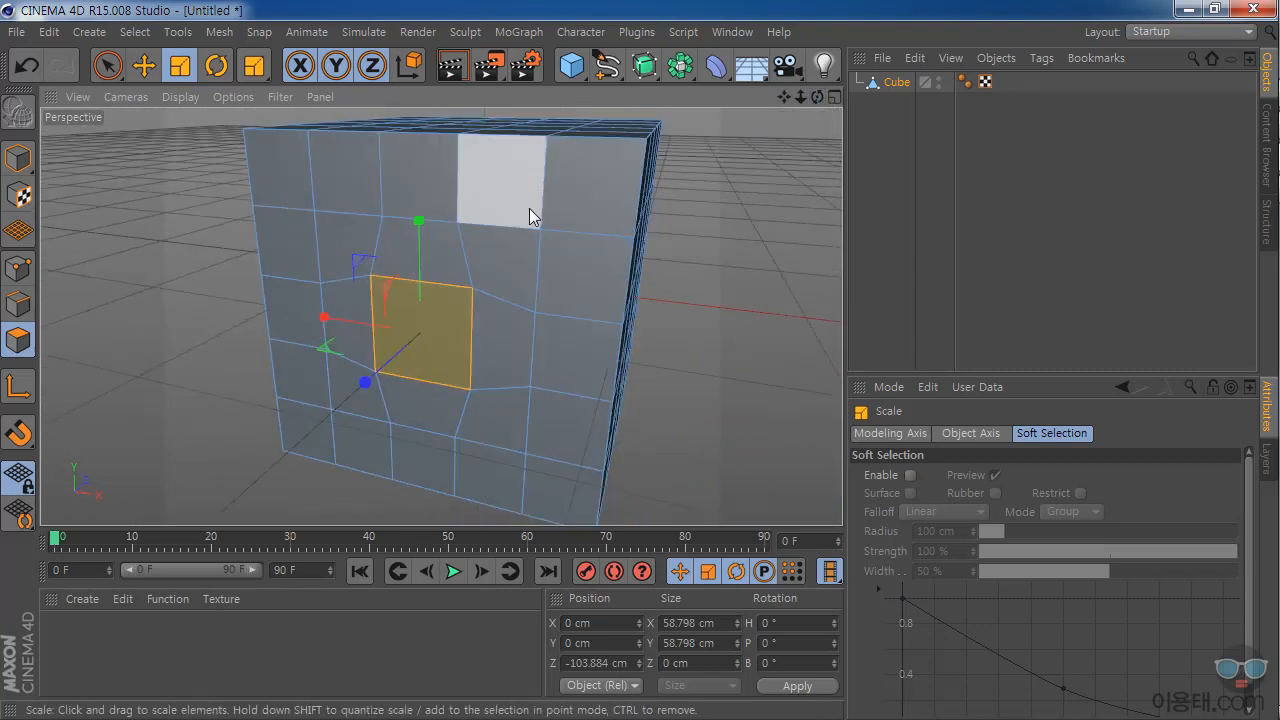
drag(815, 98, 751, 119)
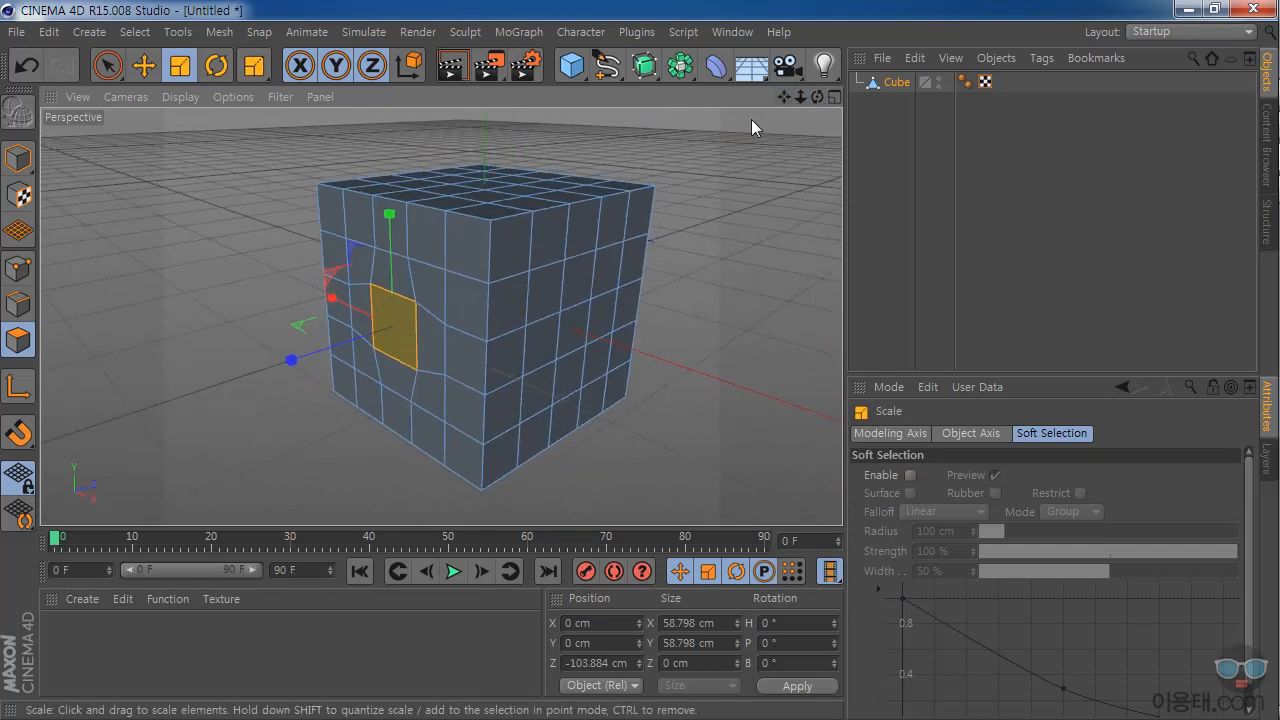
click(392, 344)
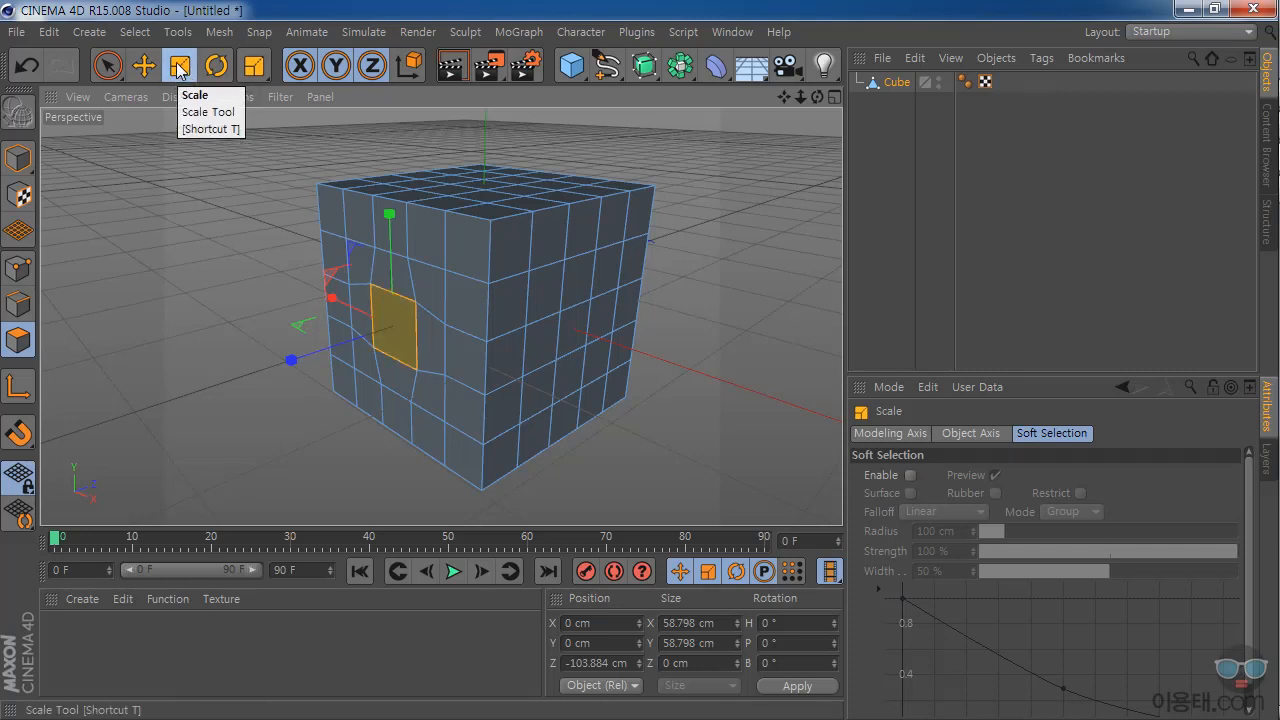
click(145, 70)
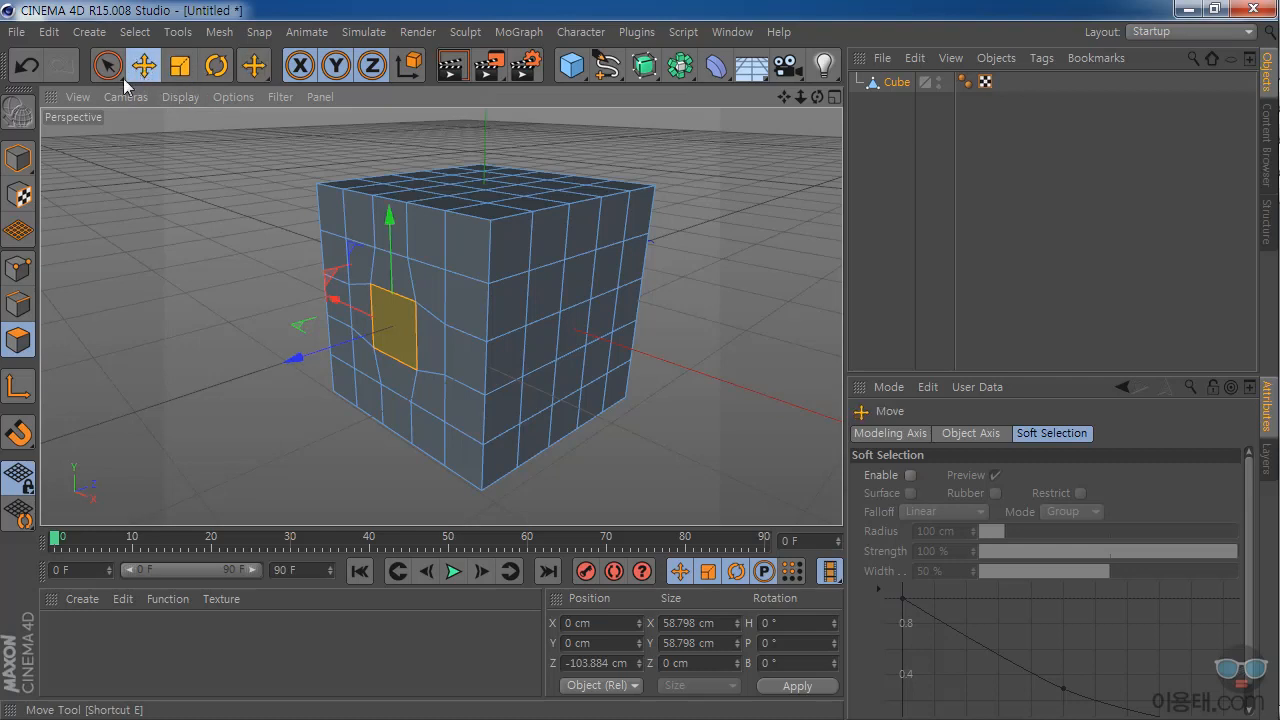
mouse_move(391, 218)
mouse_down()
mouse_move(395, 250)
mouse_move(397, 220)
mouse_move(401, 238)
mouse_up()
drag(398, 224, 401, 218)
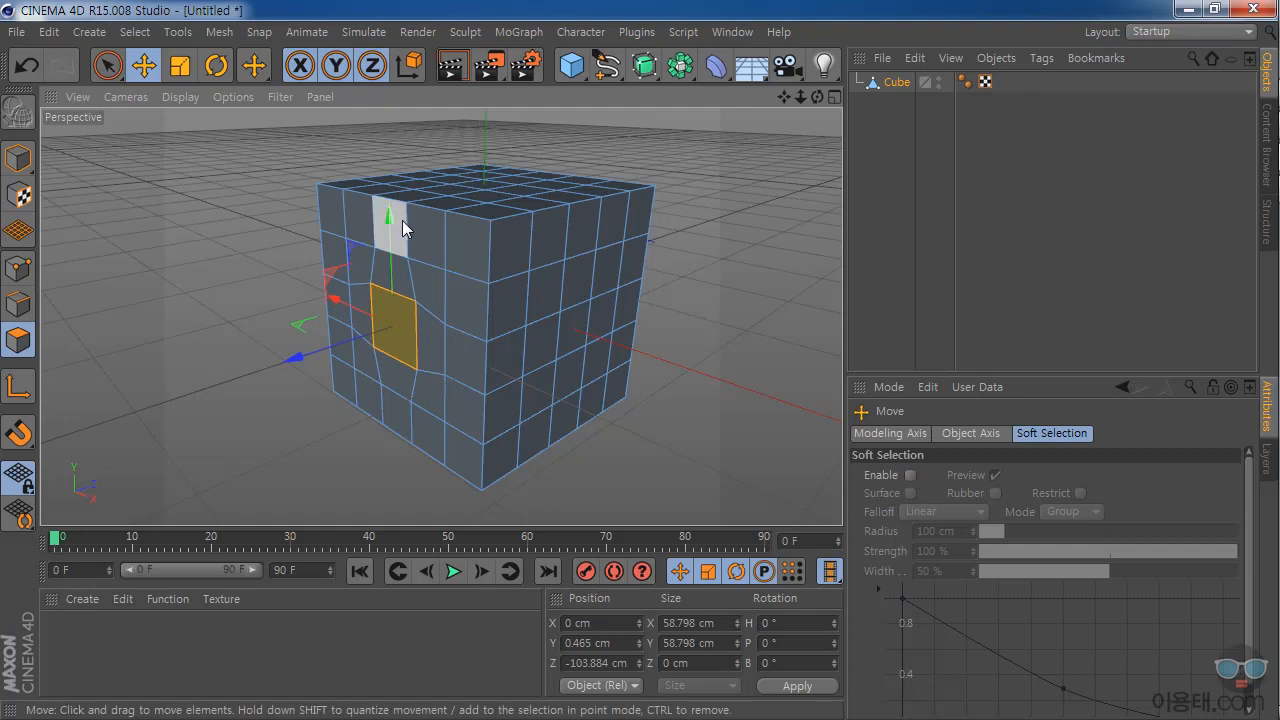
mouse_move(295, 355)
mouse_down()
mouse_move(191, 388)
mouse_move(290, 355)
mouse_up()
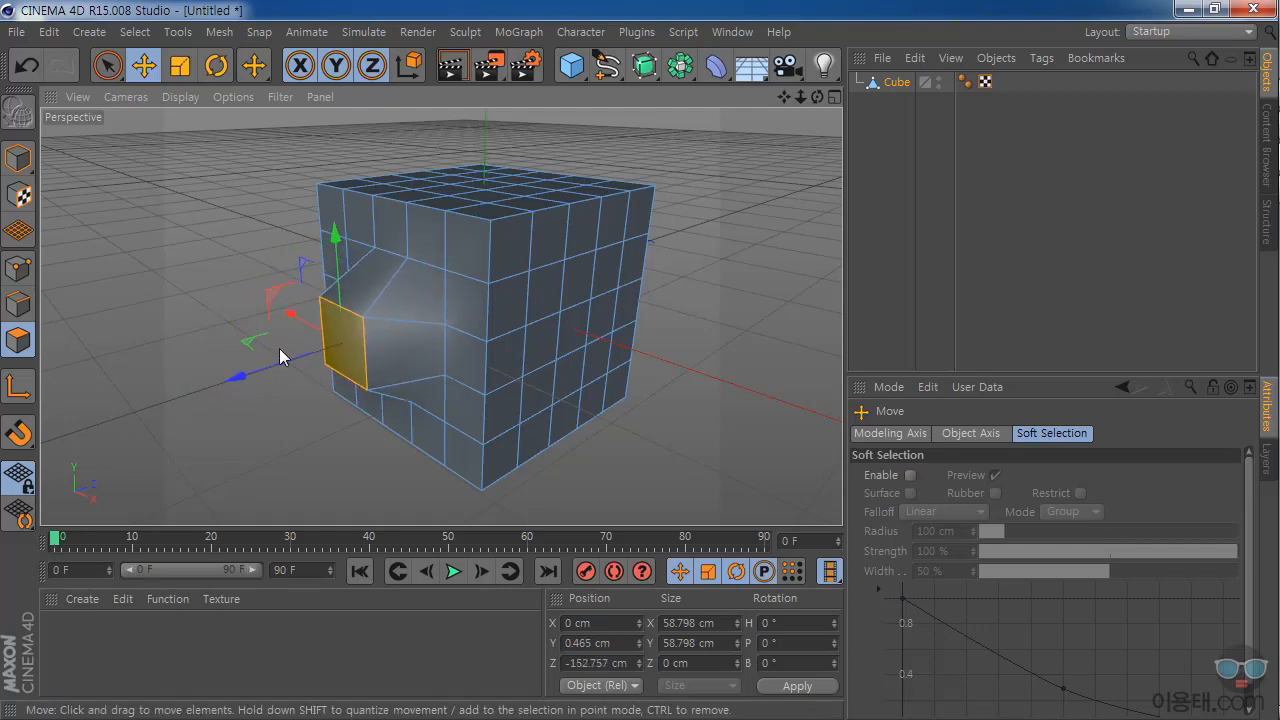
- Try rotating the pulled-out polygon with the Rotate tool and undo the rotation
drag(817, 97, 607, 141)
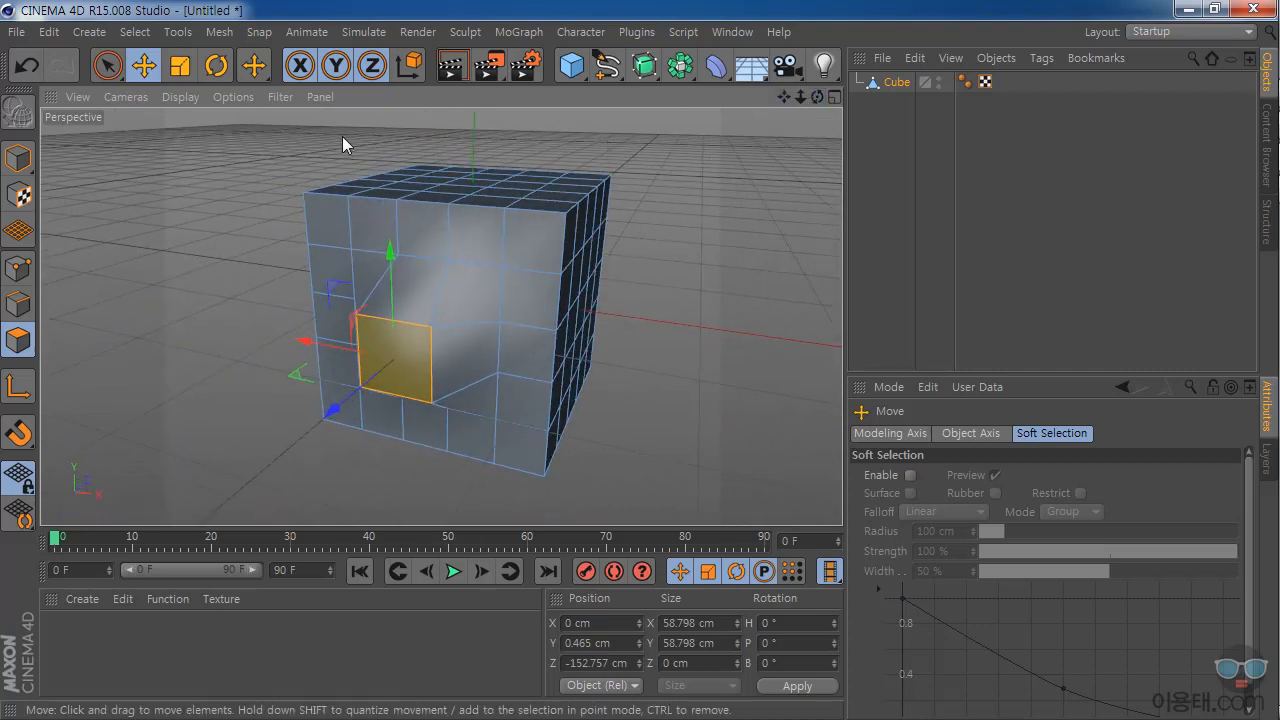
key(r)
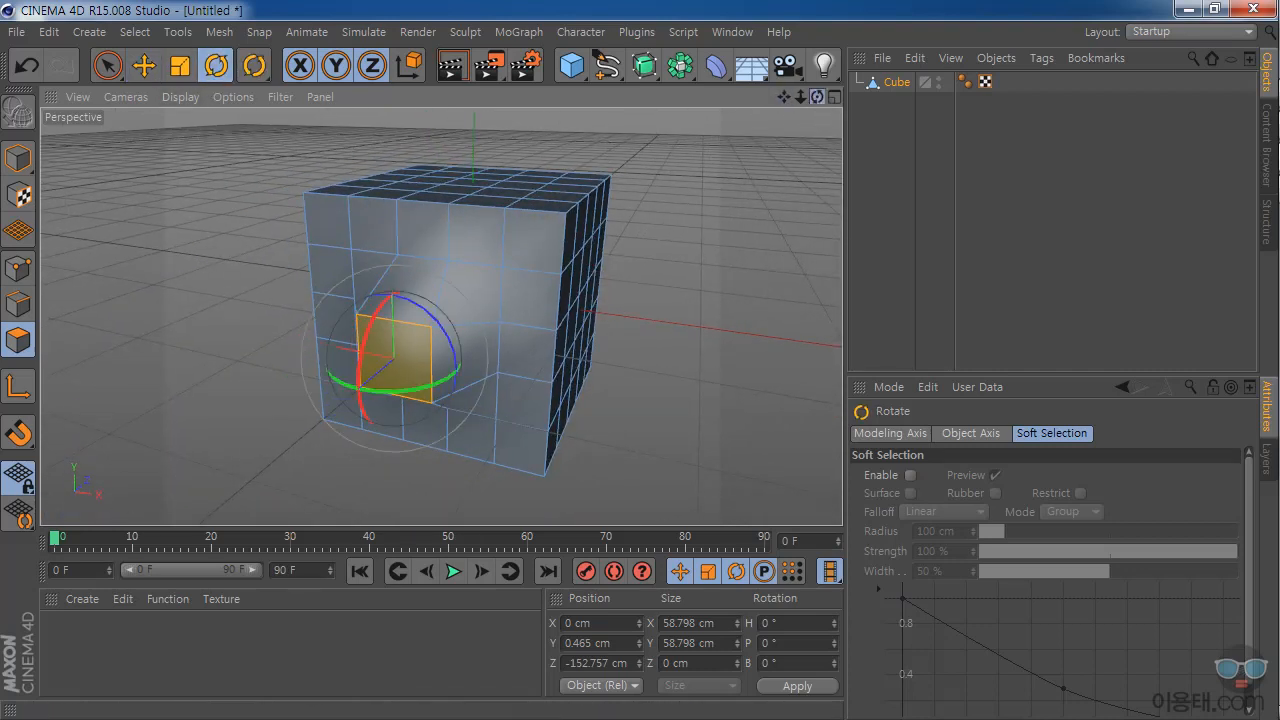
drag(816, 95, 766, 122)
drag(355, 340, 380, 348)
key(ctrl+z)
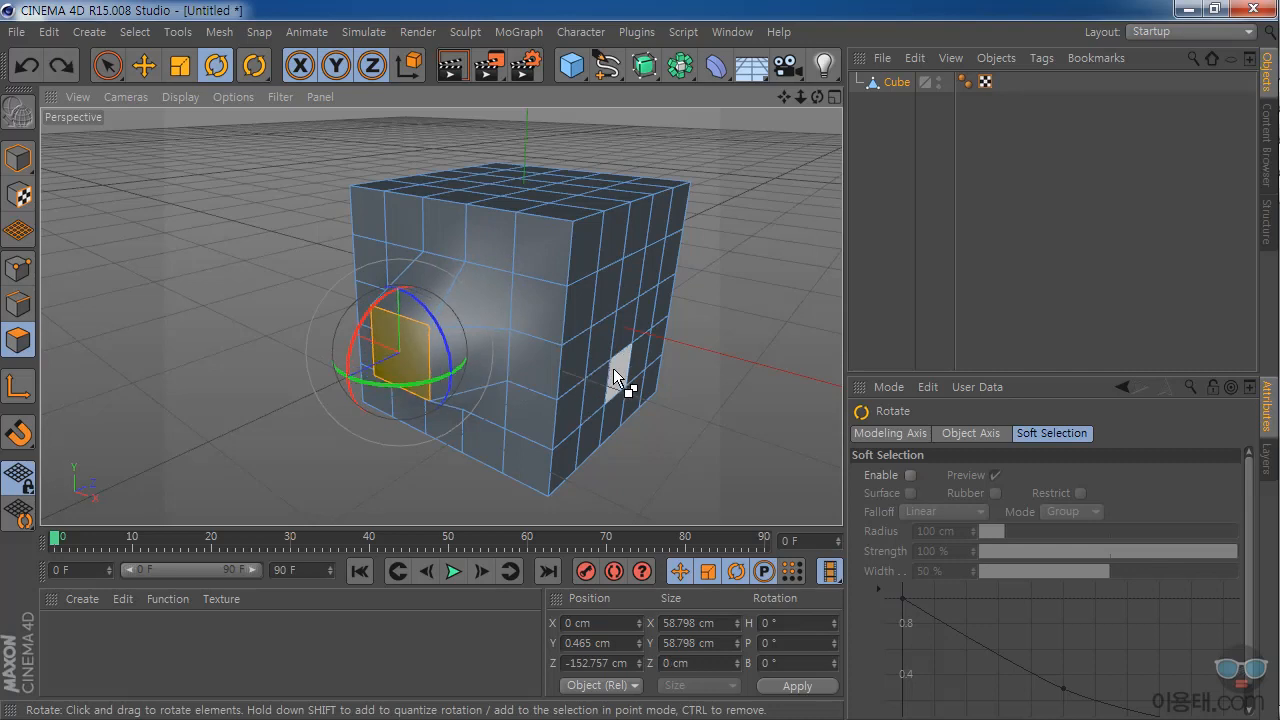
- In point mode, select the pulled-out polygon's upper corner point nearest the cube's middle and move it outward to about Z -223.8 cm
drag(785, 96, 767, 85)
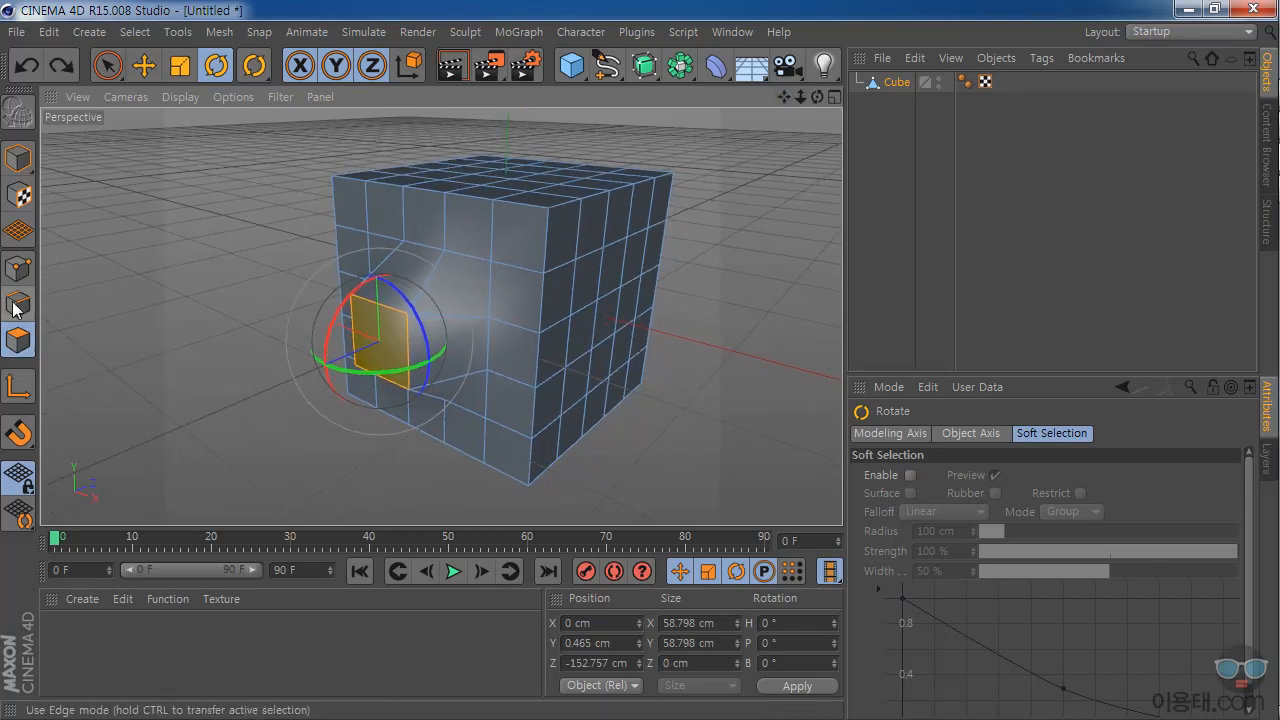
click(18, 268)
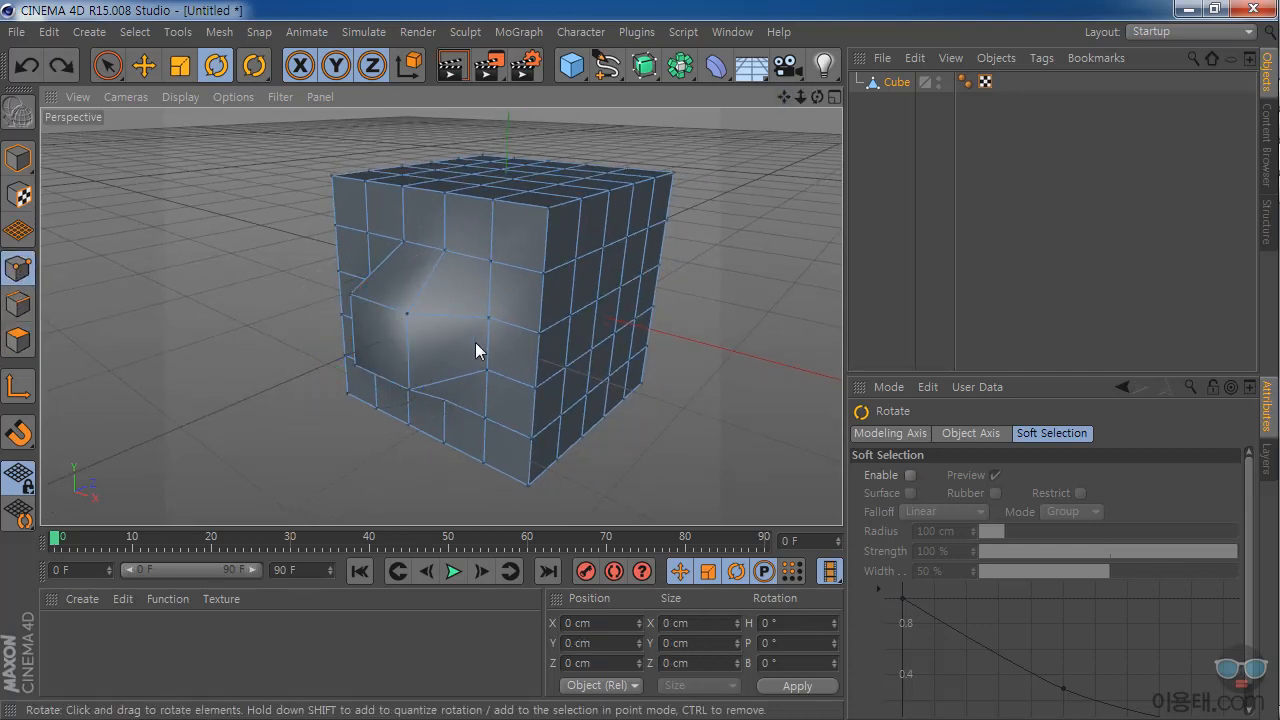
click(406, 314)
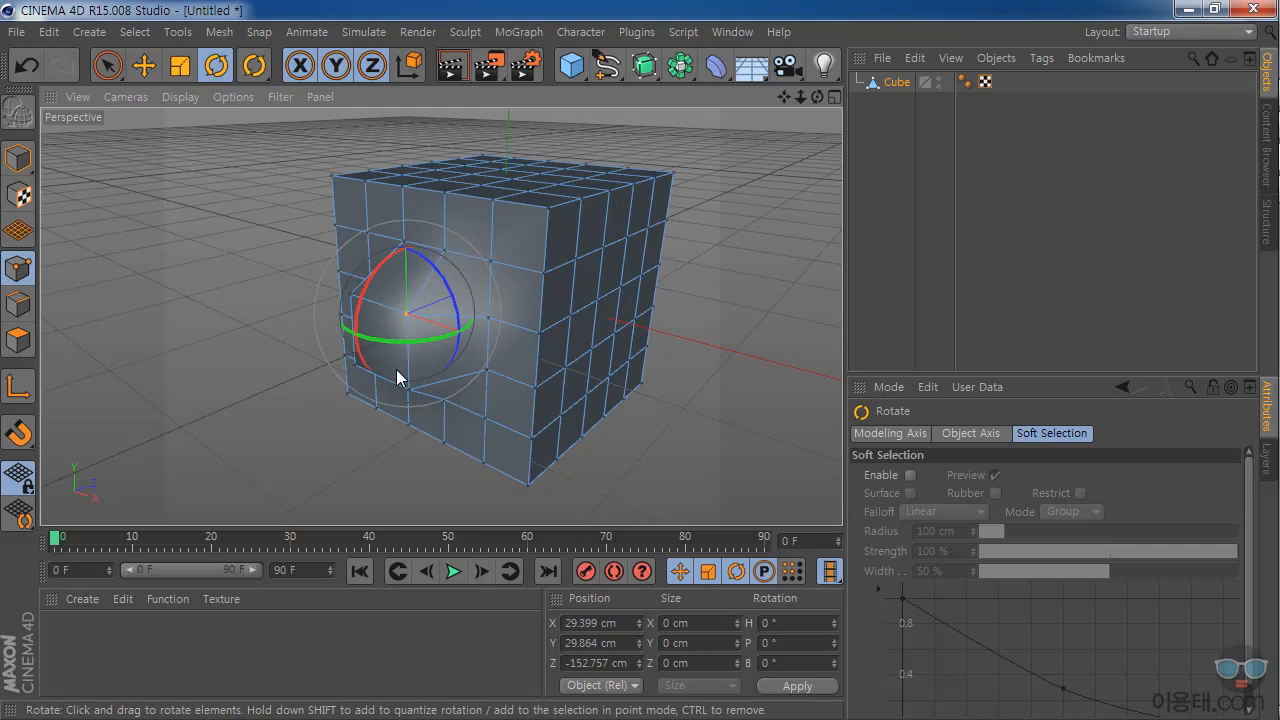
click(144, 64)
drag(480, 295, 395, 318)
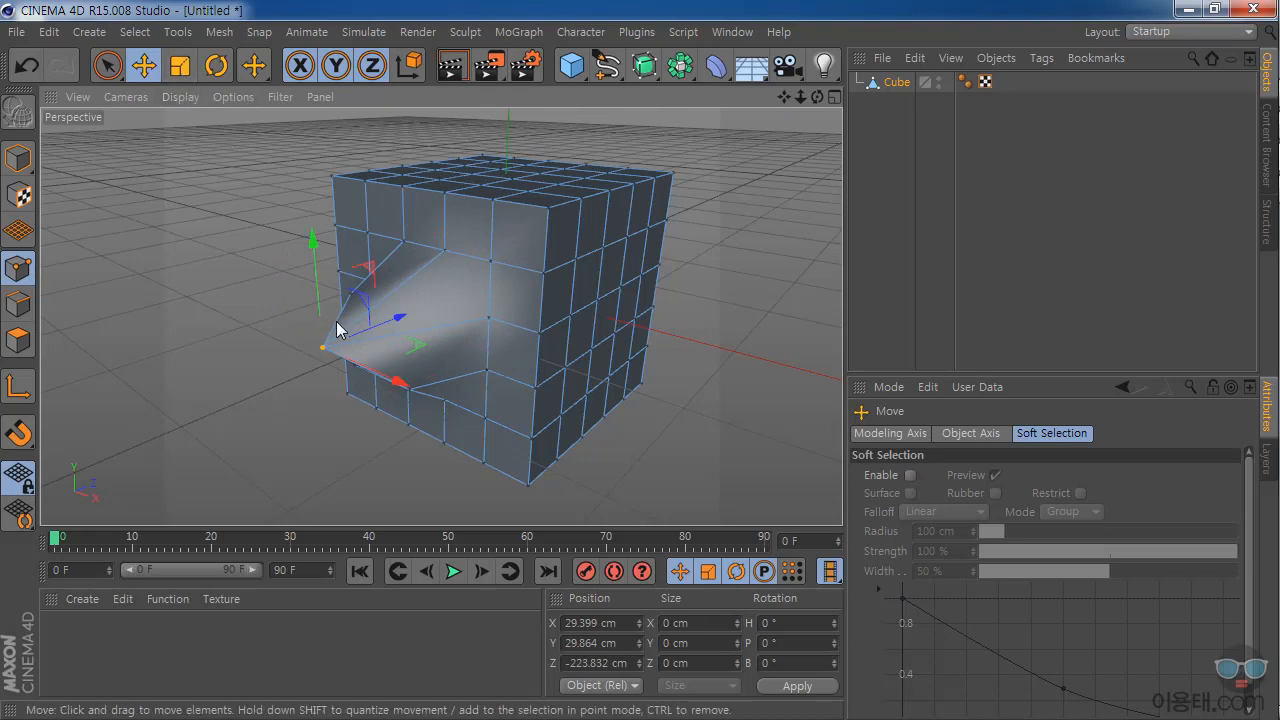
- Switch to edge mode and select the edge joining the pulled-out point to the lower corner of the raised polygon
click(216, 68)
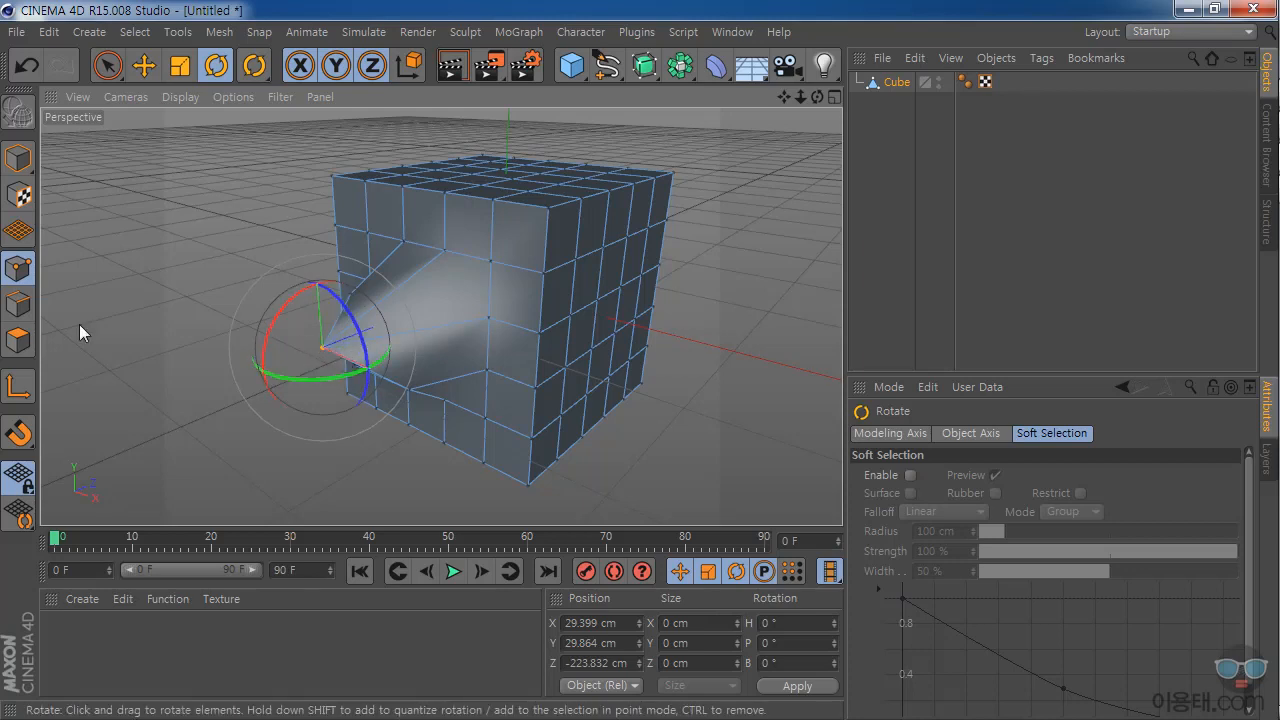
click(18, 304)
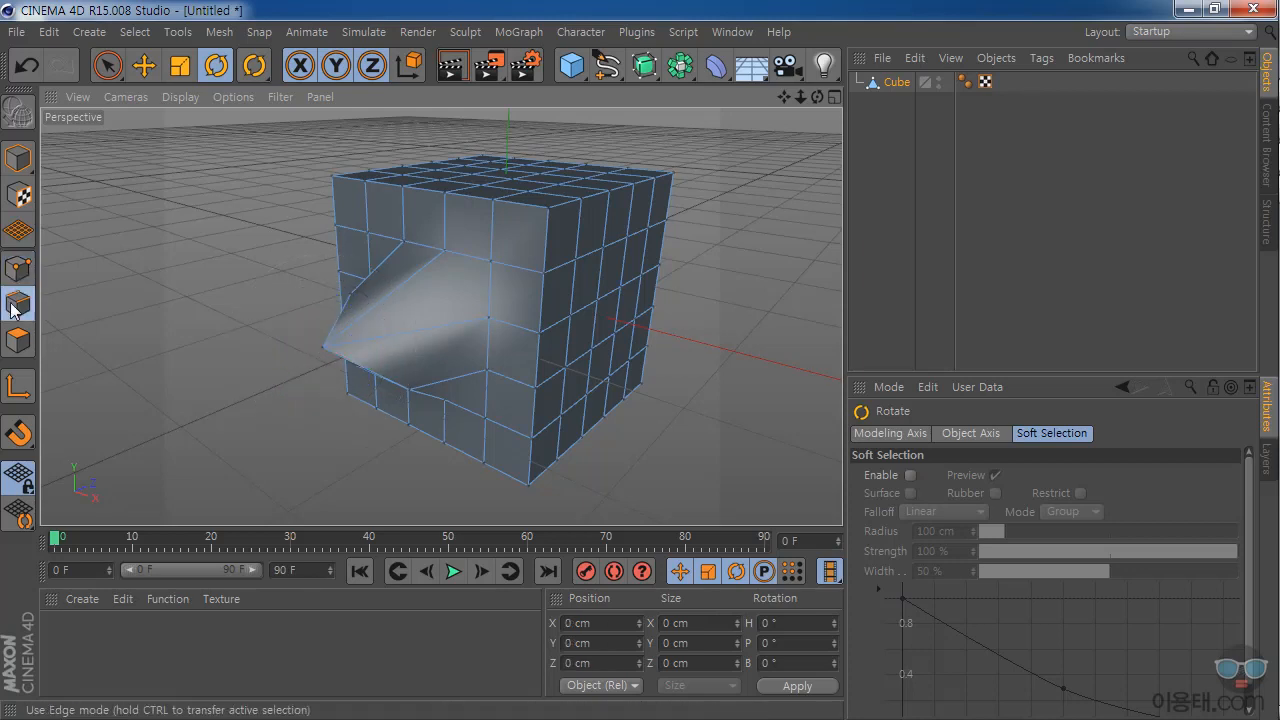
click(361, 365)
- Try rotating the selected edge with the Rotate tool and undo the rotation
drag(815, 100, 417, 406)
drag(345, 370, 365, 395)
key(ctrl+z)
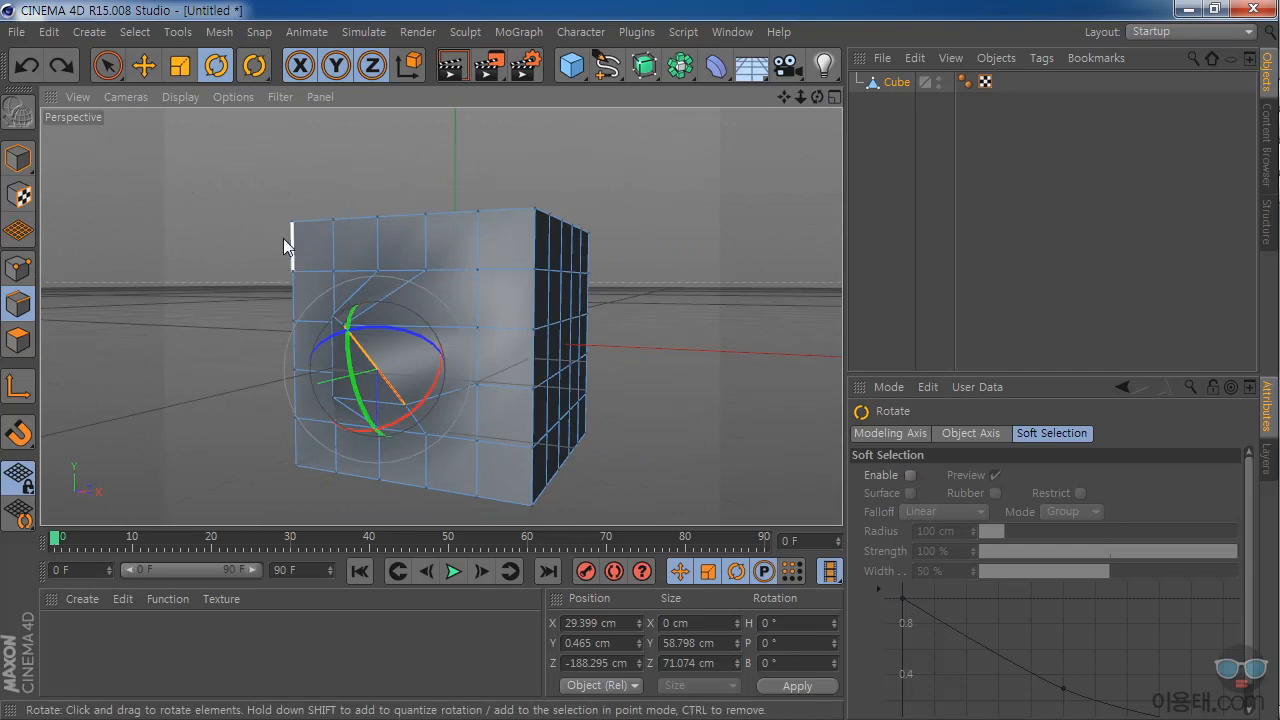
- Scale the selected edge down to about 42.9 cm in Y and 51.9 cm in Z
click(186, 68)
drag(260, 394, 348, 330)
drag(817, 96, 756, 112)
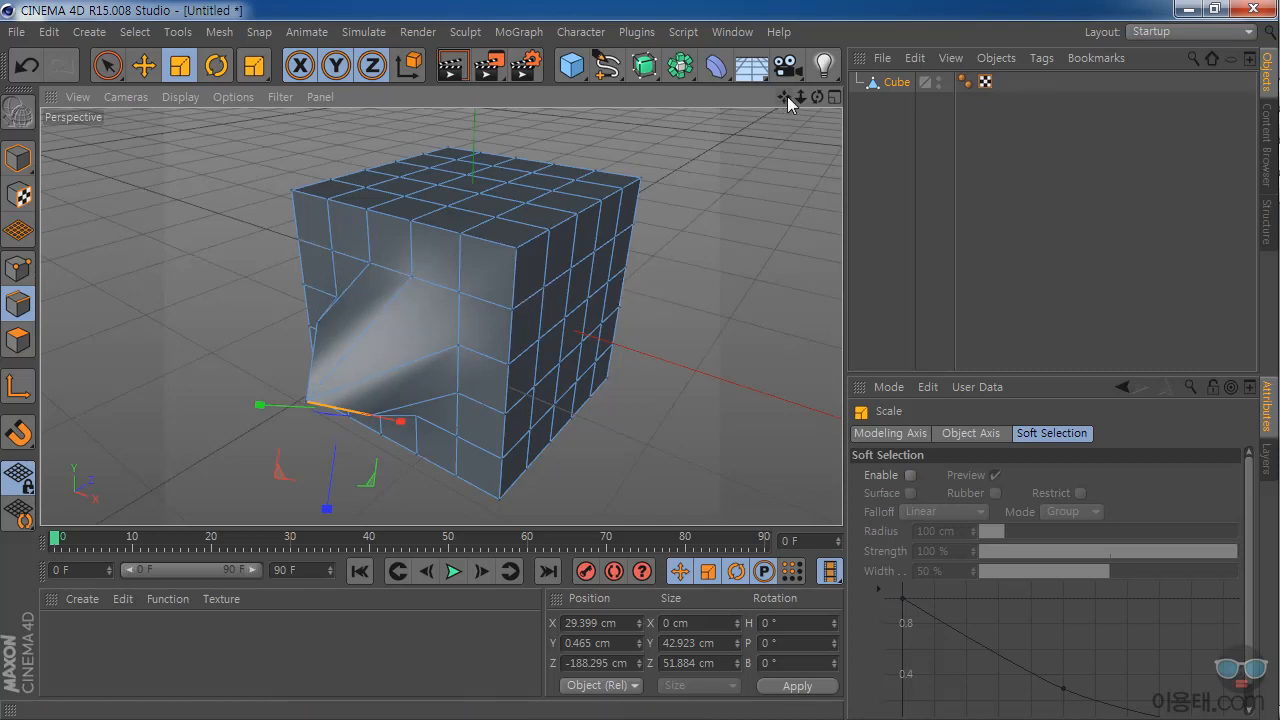
drag(800, 96, 762, 100)
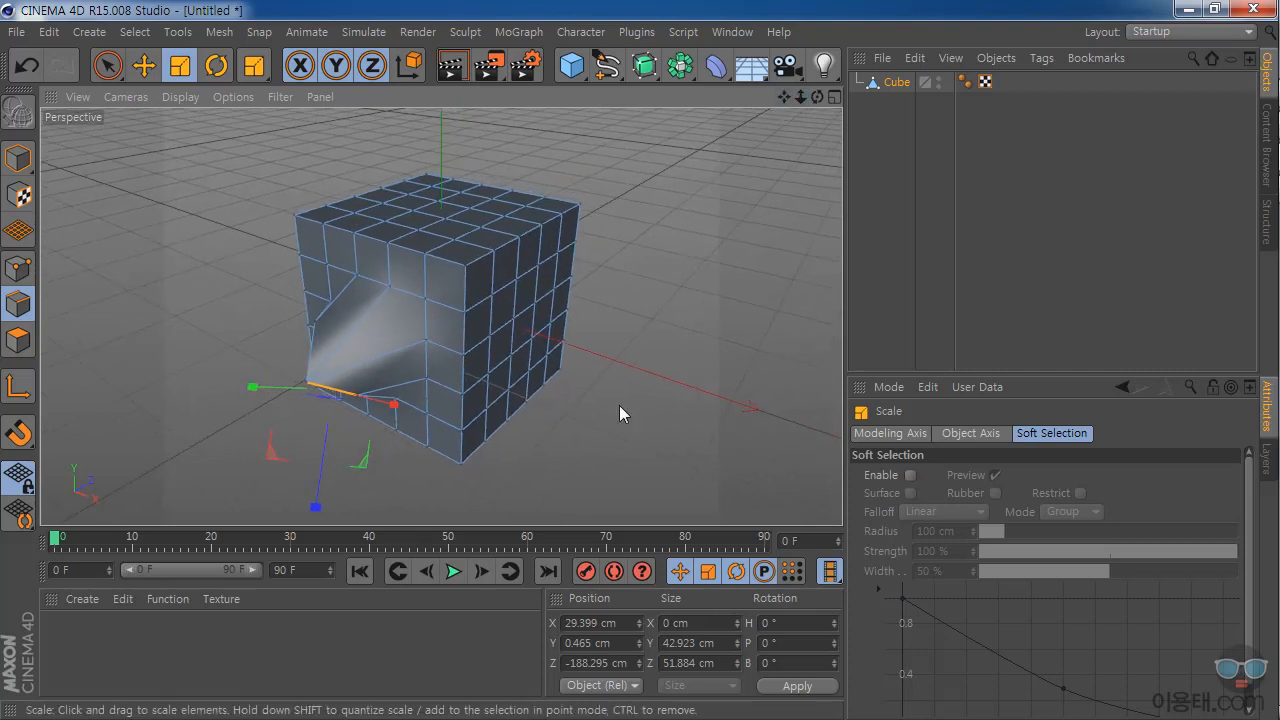
- Select the deformed cube object and delete it from the scene
click(888, 127)
click(897, 82)
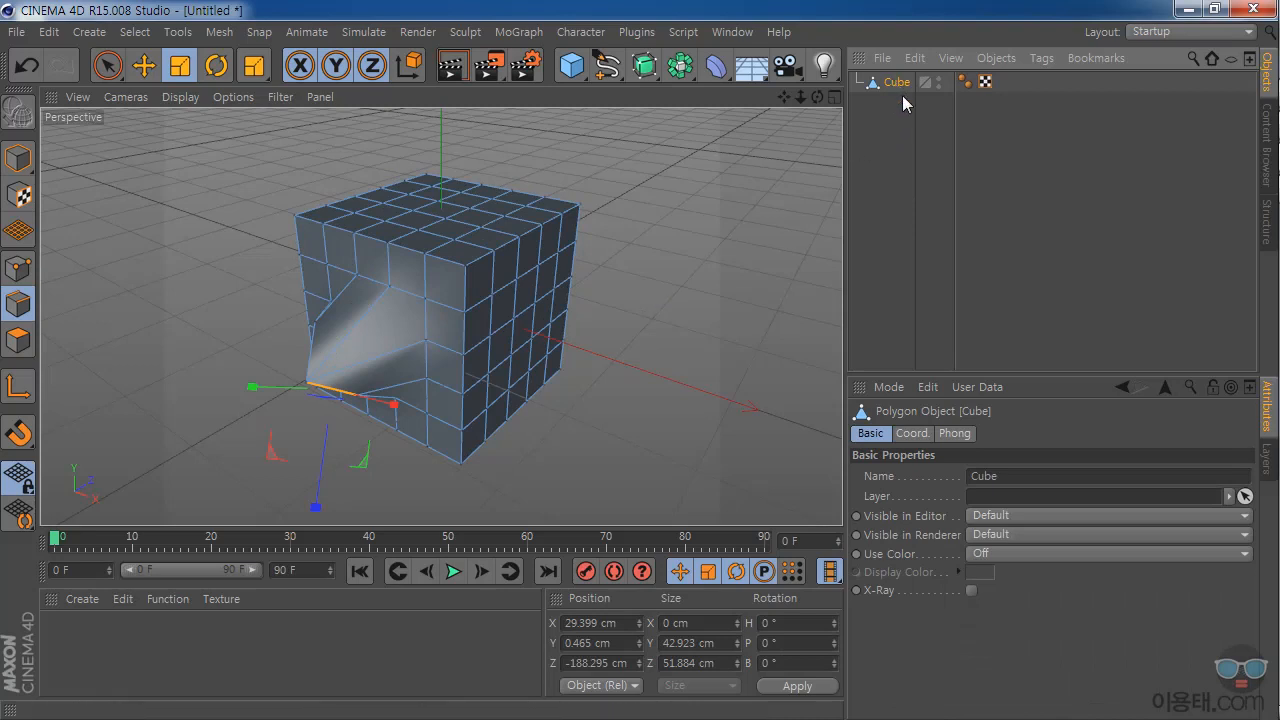
key(Delete)
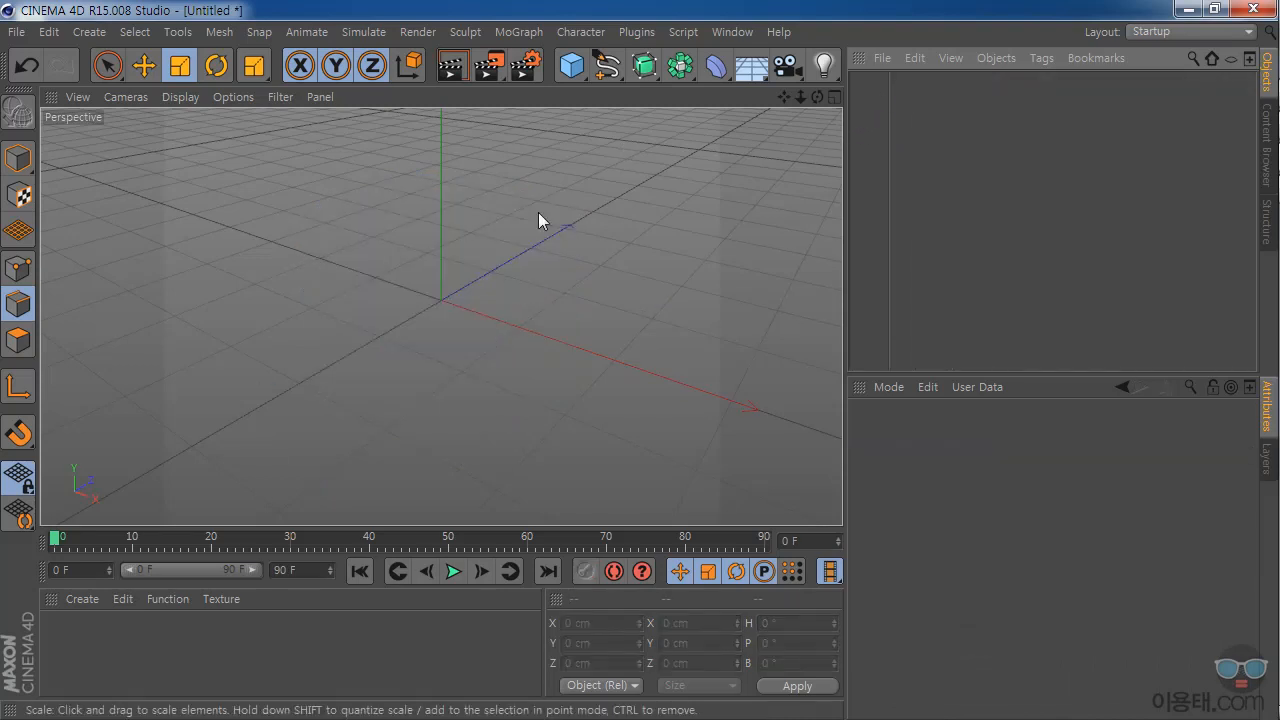
- Add a Sphere primitive and move it along the Z axis to about -129 cm
click(575, 80)
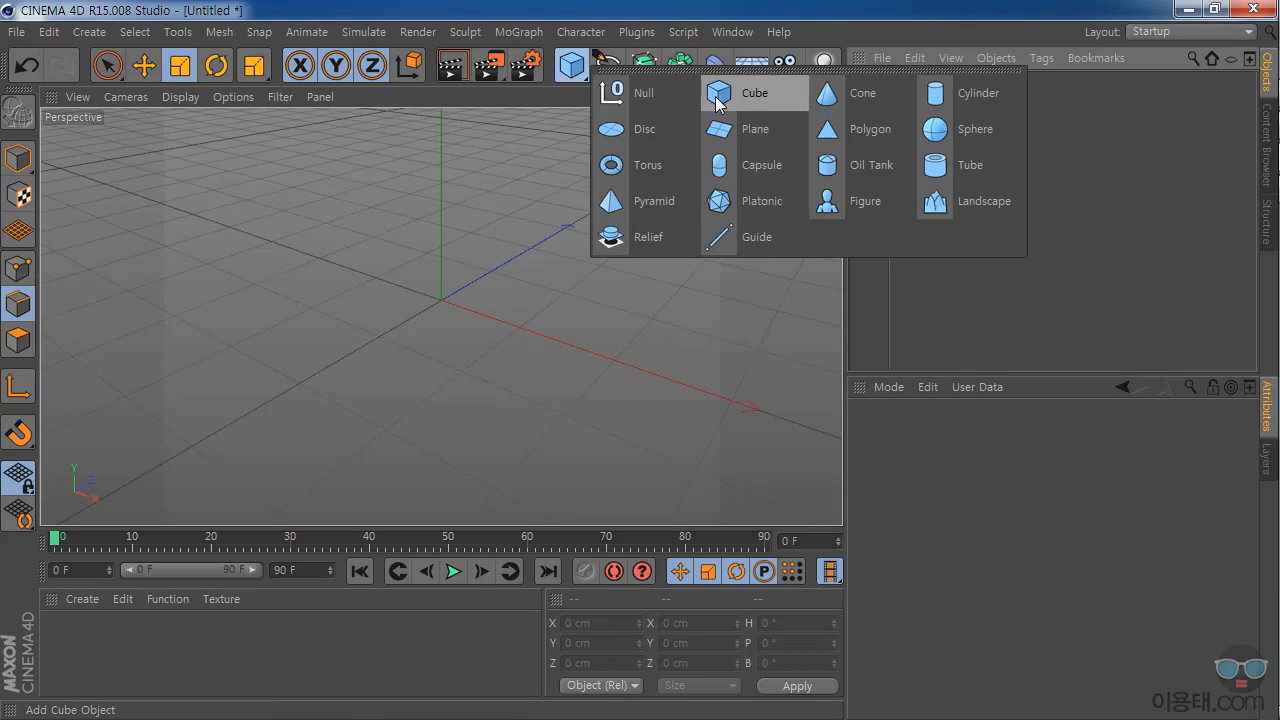
click(983, 135)
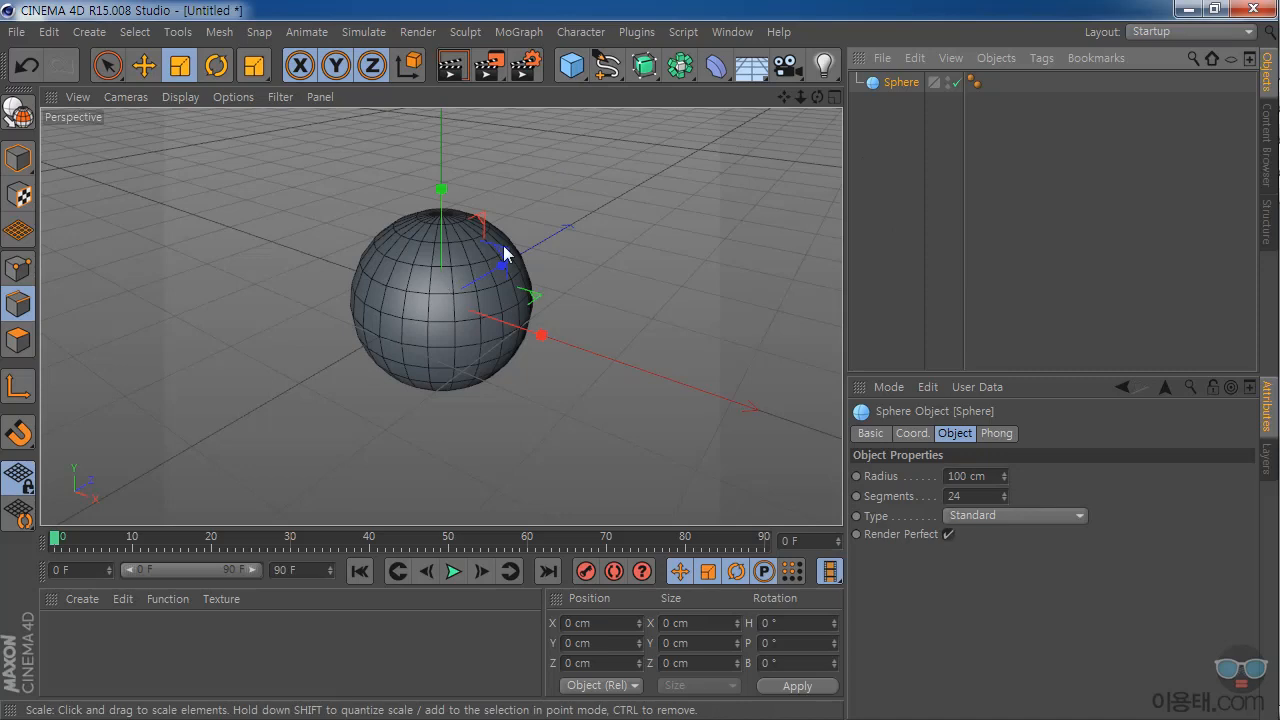
key(e)
drag(491, 280, 413, 335)
mouse_move(808, 95)
mouse_down()
mouse_move(845, 100)
mouse_move(812, 96)
mouse_up()
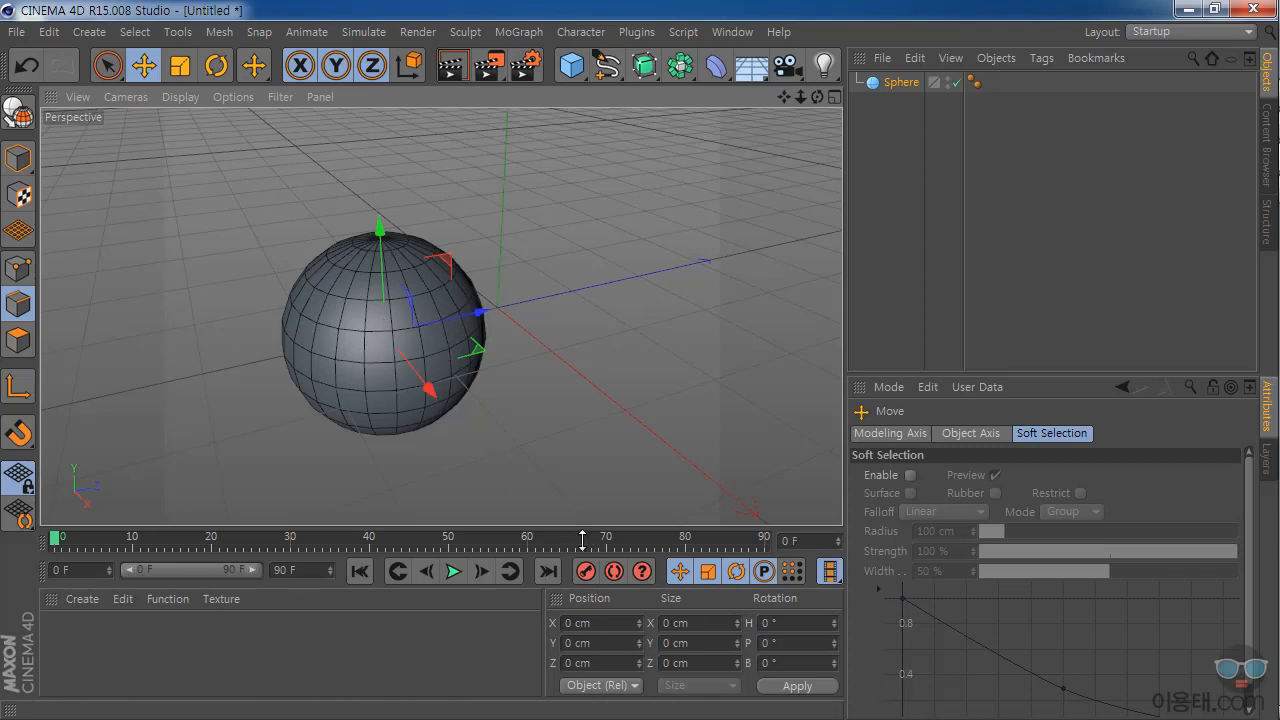
drag(582, 538, 580, 515)
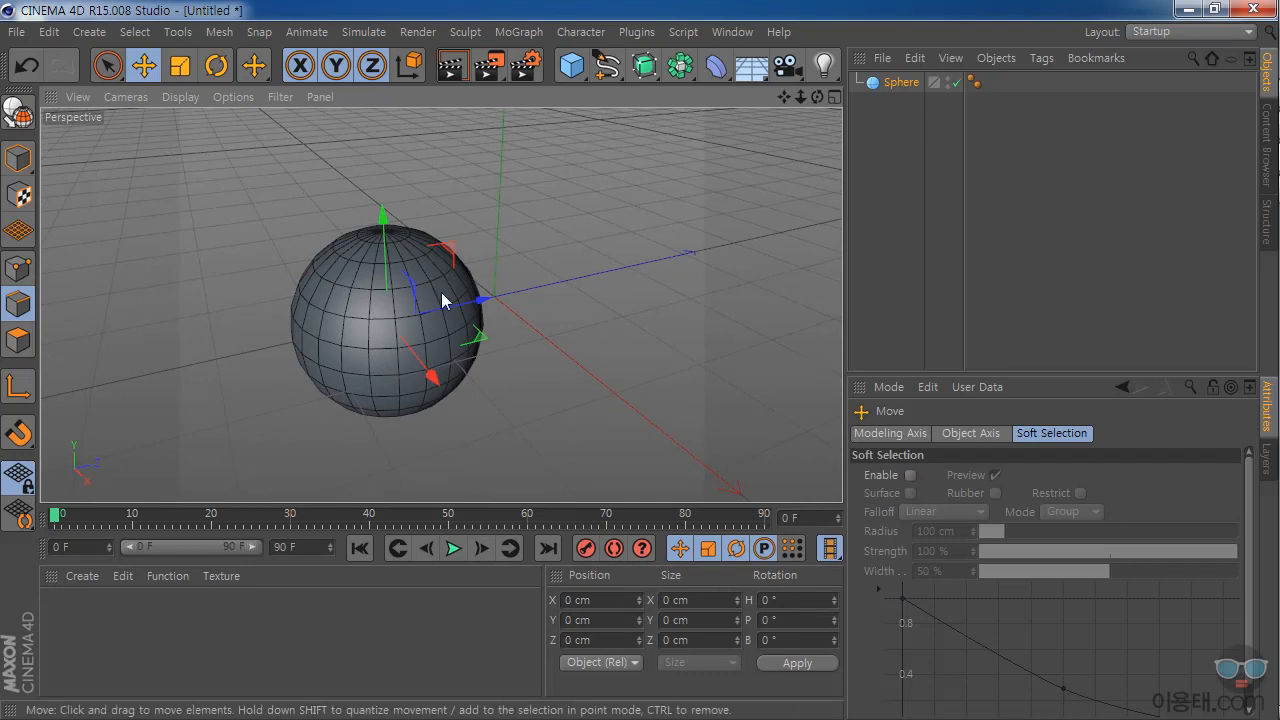
- Switch the sphere through Model, Polygon and Edge modes, ending in Point mode
click(18, 160)
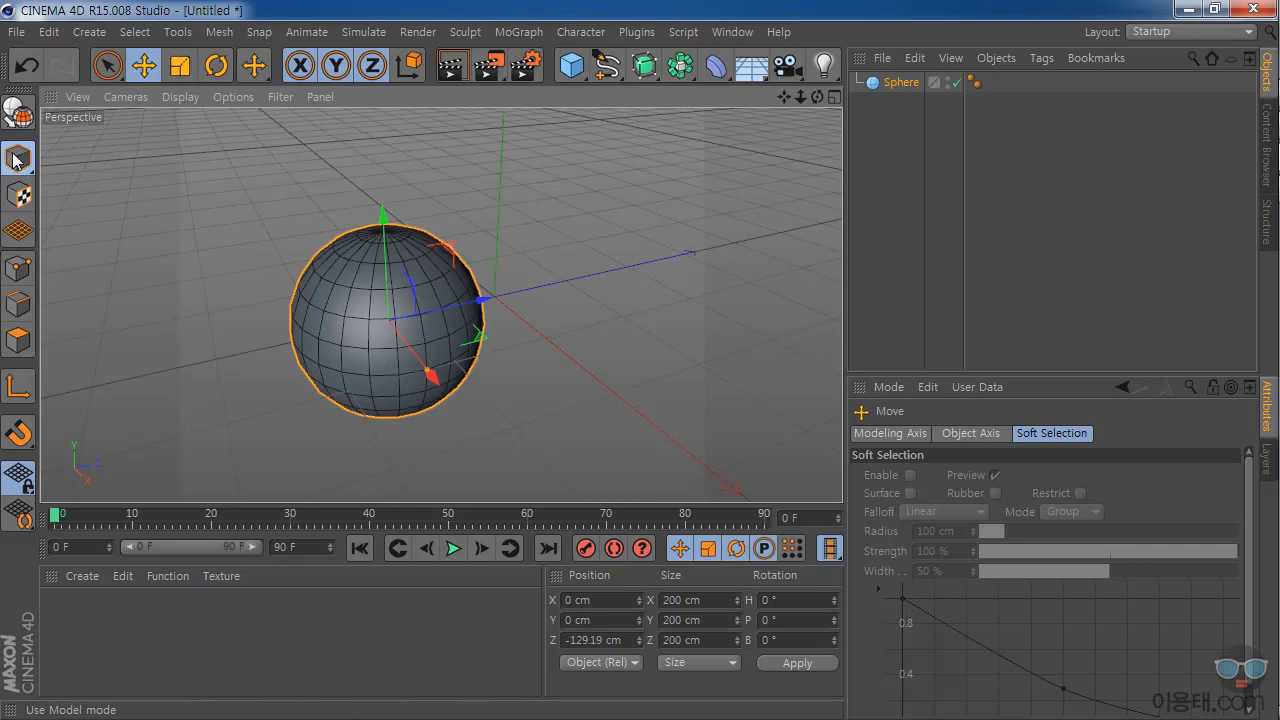
click(19, 342)
click(19, 304)
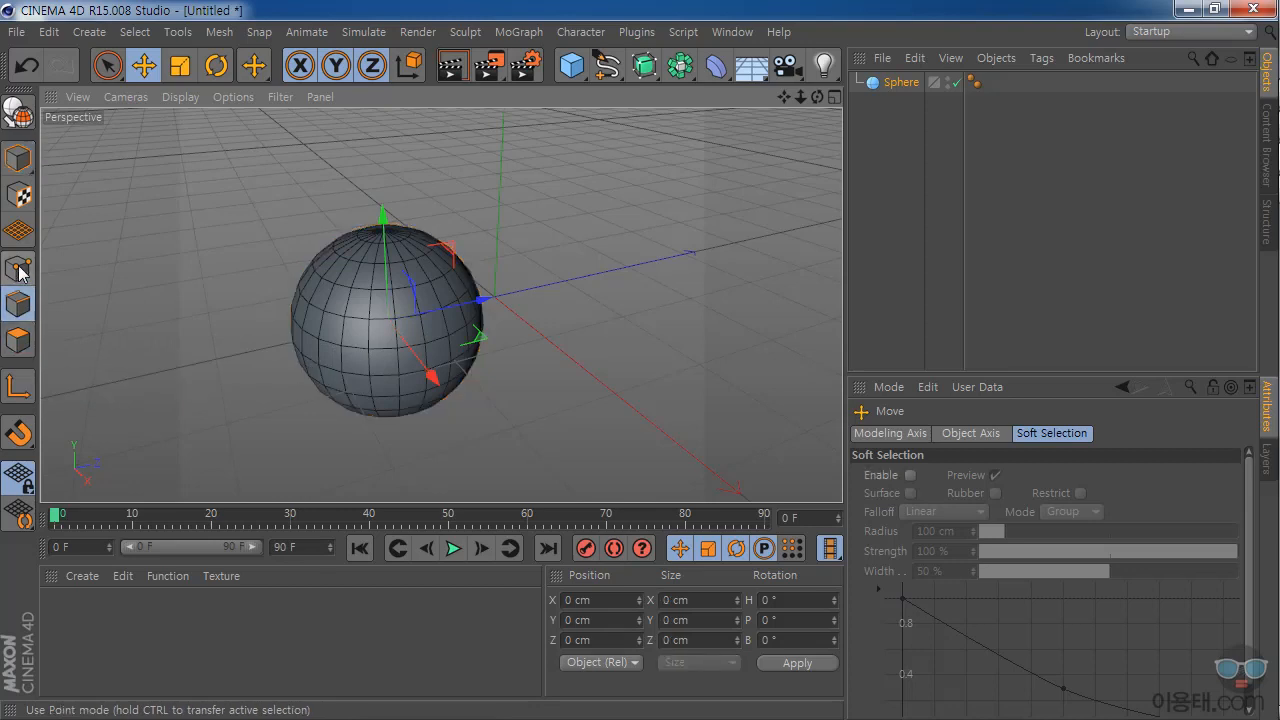
click(22, 272)
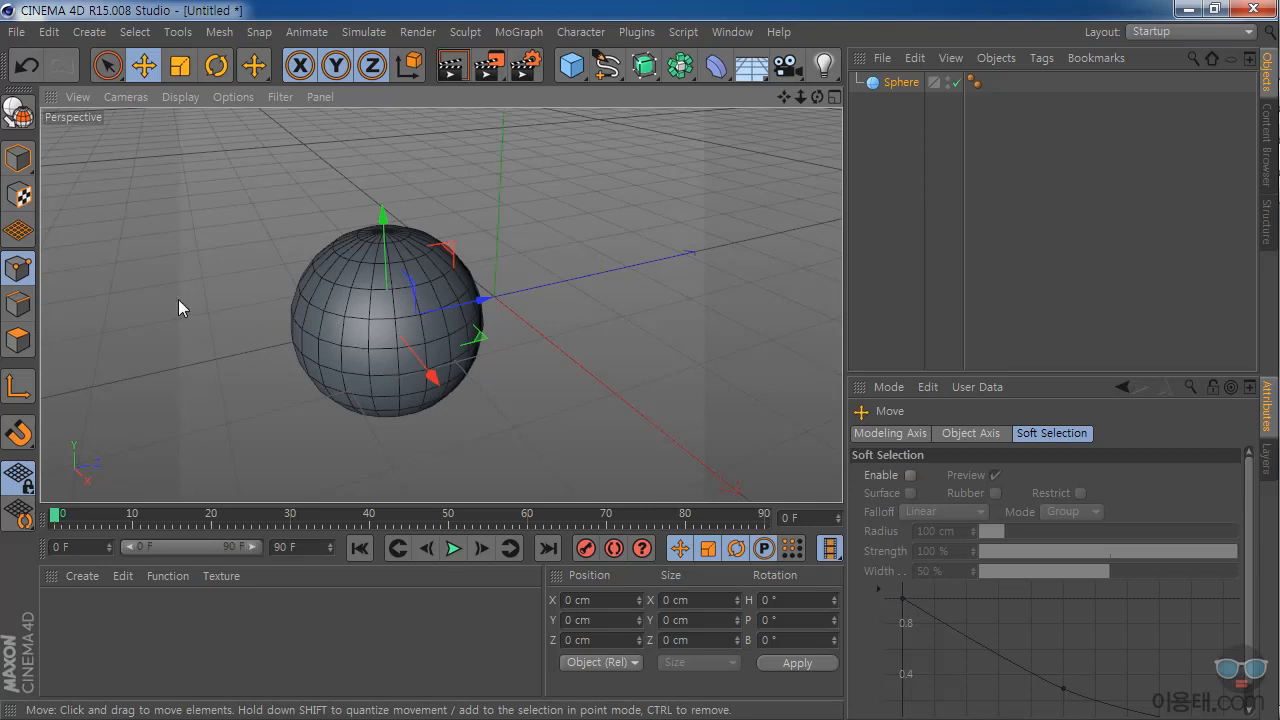
- Leave Point mode for Model mode, try Object mode and return to Model mode
click(16, 160)
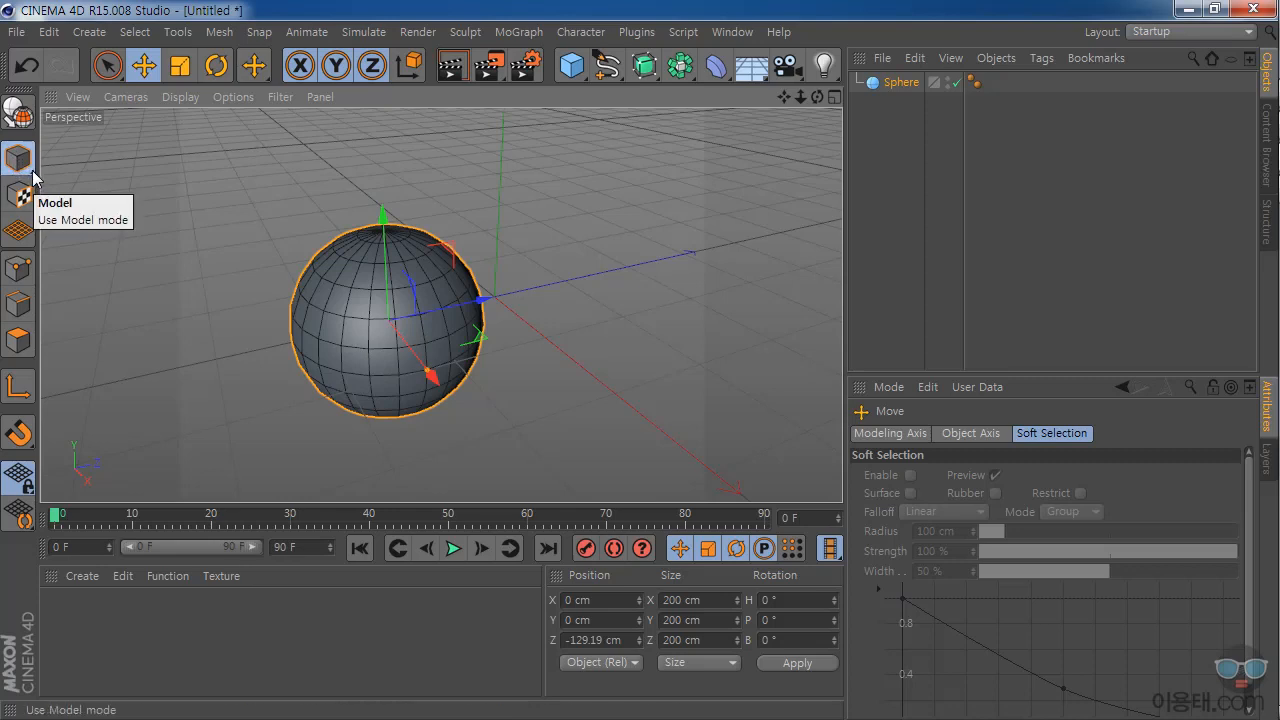
click(32, 176)
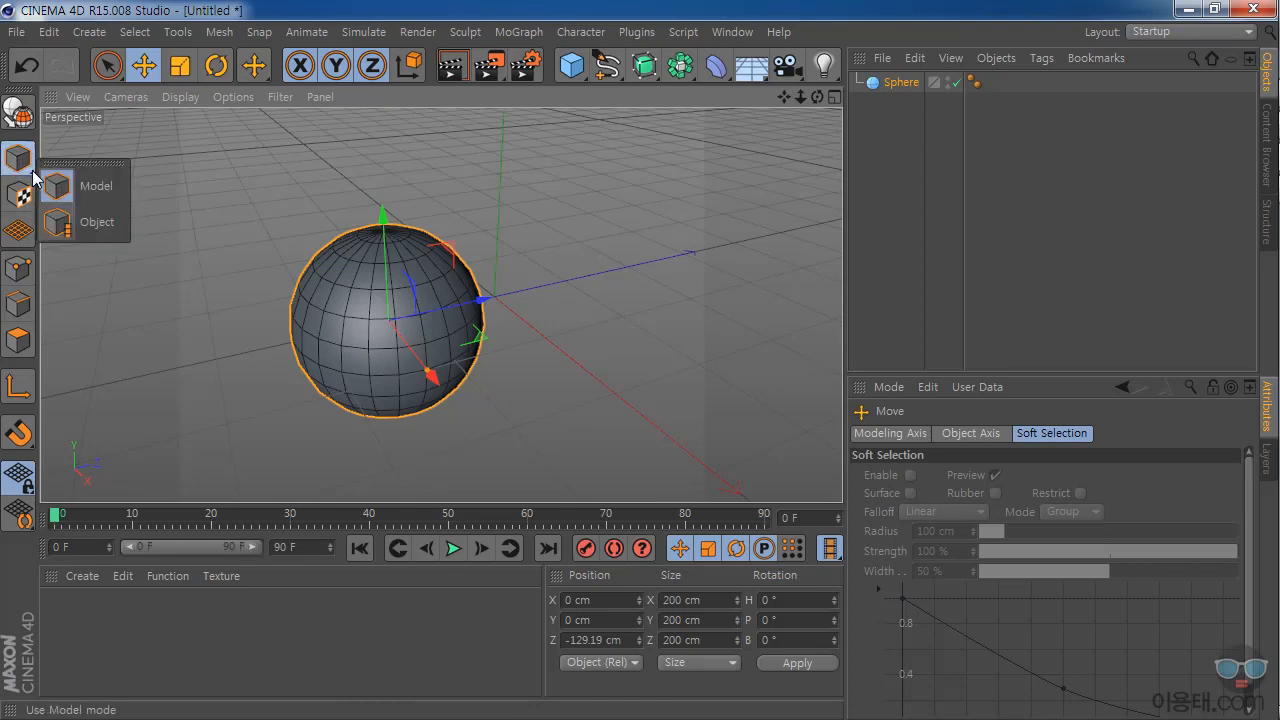
click(102, 221)
click(21, 158)
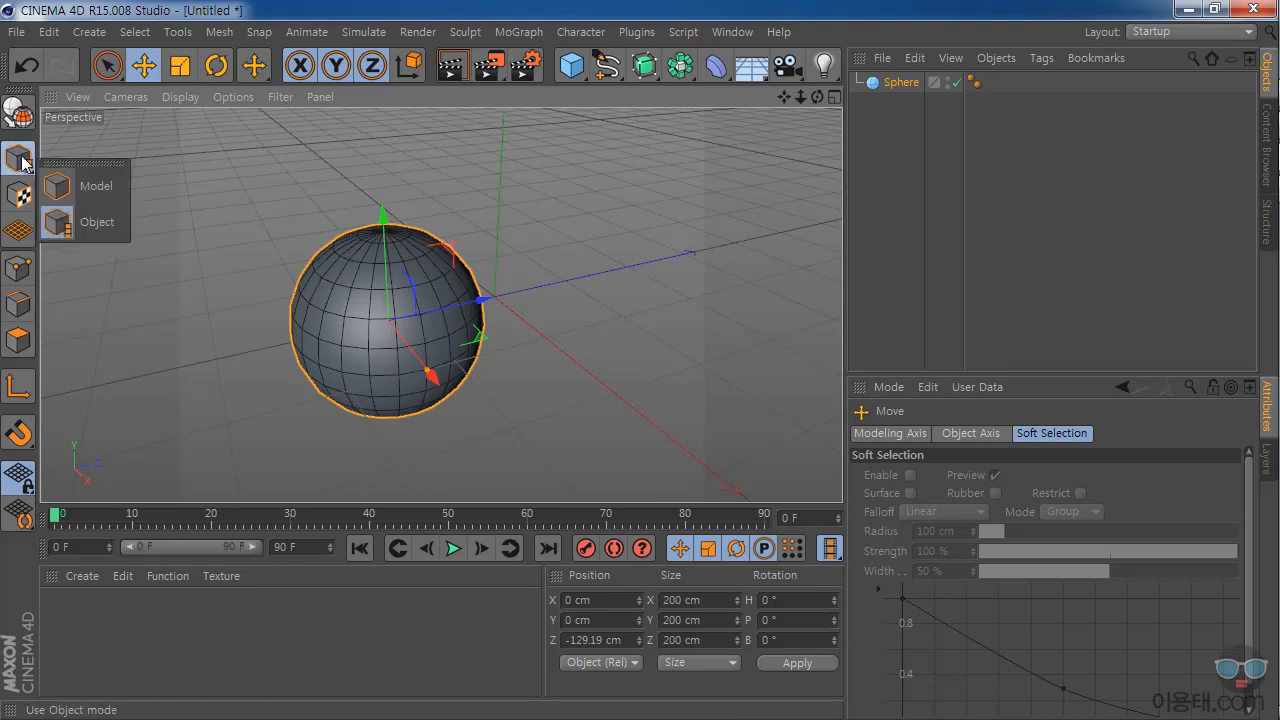
click(91, 185)
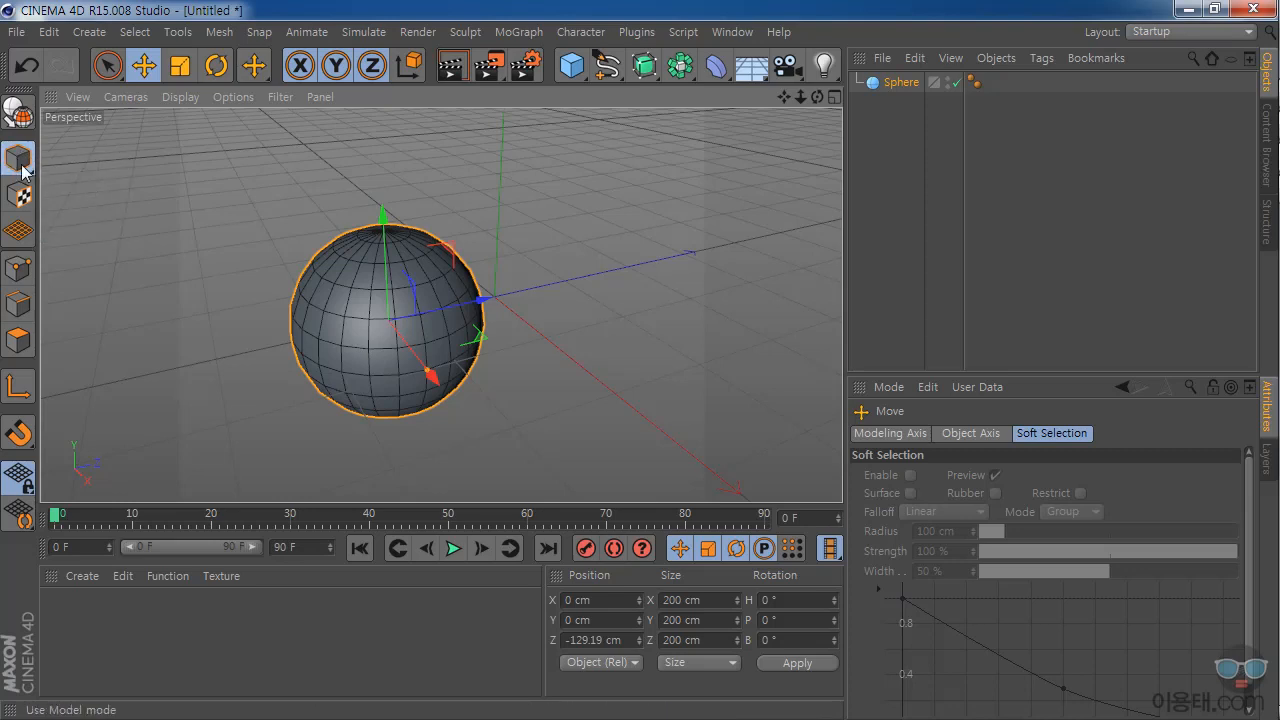
- Move the sphere along Z to about -117 cm, then set its Z position to 0 cm
mouse_move(486, 300)
mouse_down()
mouse_move(514, 296)
mouse_move(490, 300)
mouse_up()
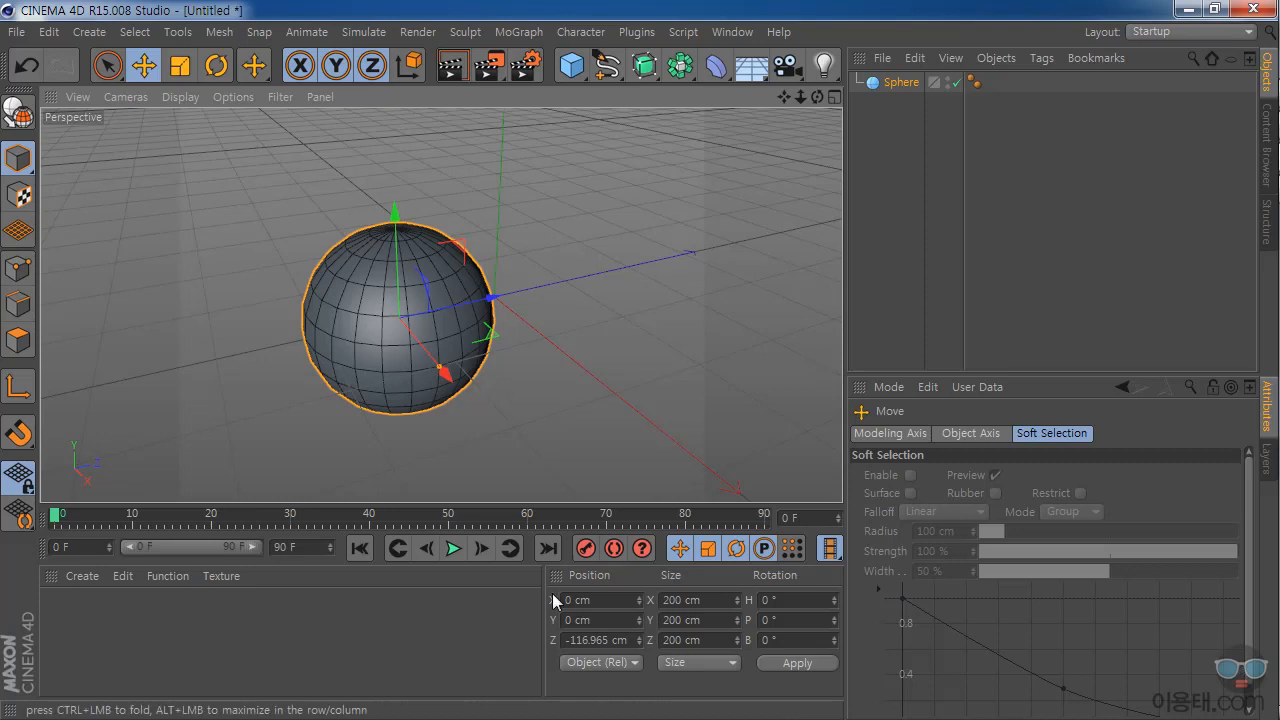
click(625, 640)
text(0)
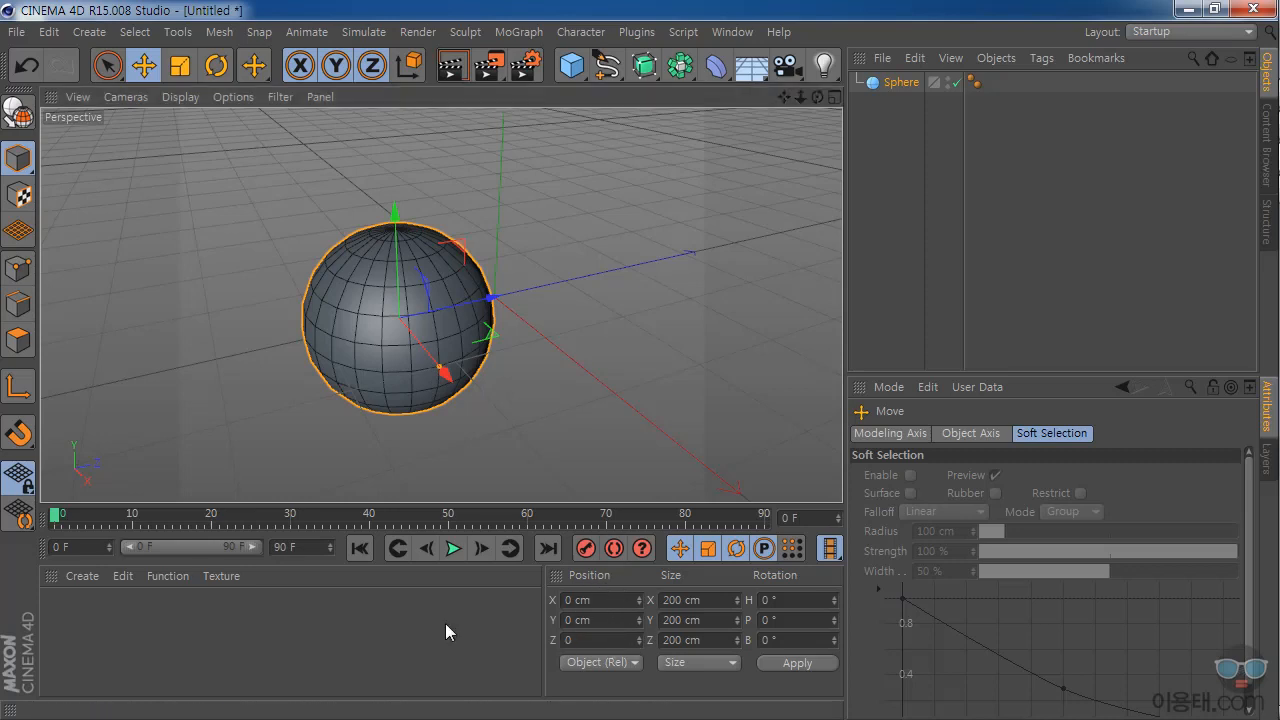
key(Return)
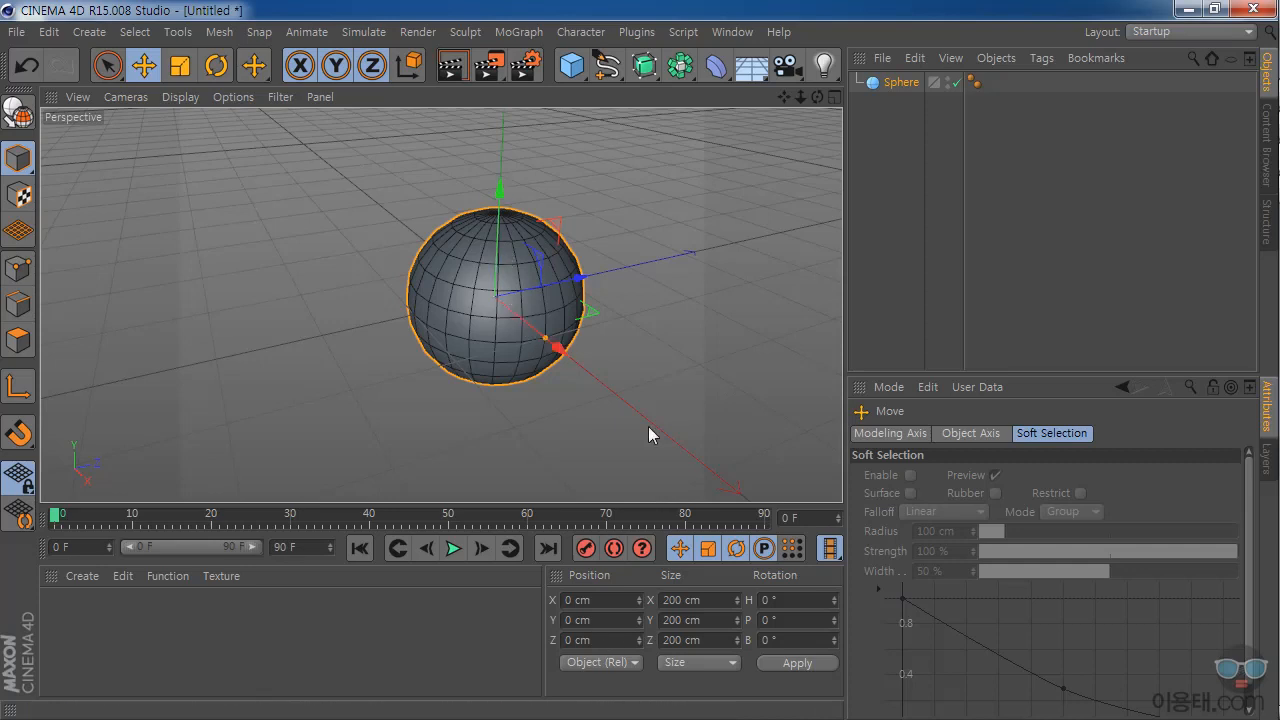
- Try enlarging the sphere to 1172 cm through its size values and set its X size back to 200 cm
mouse_move(738, 601)
mouse_down()
mouse_move(738, 540)
mouse_move(745, 609)
mouse_up()
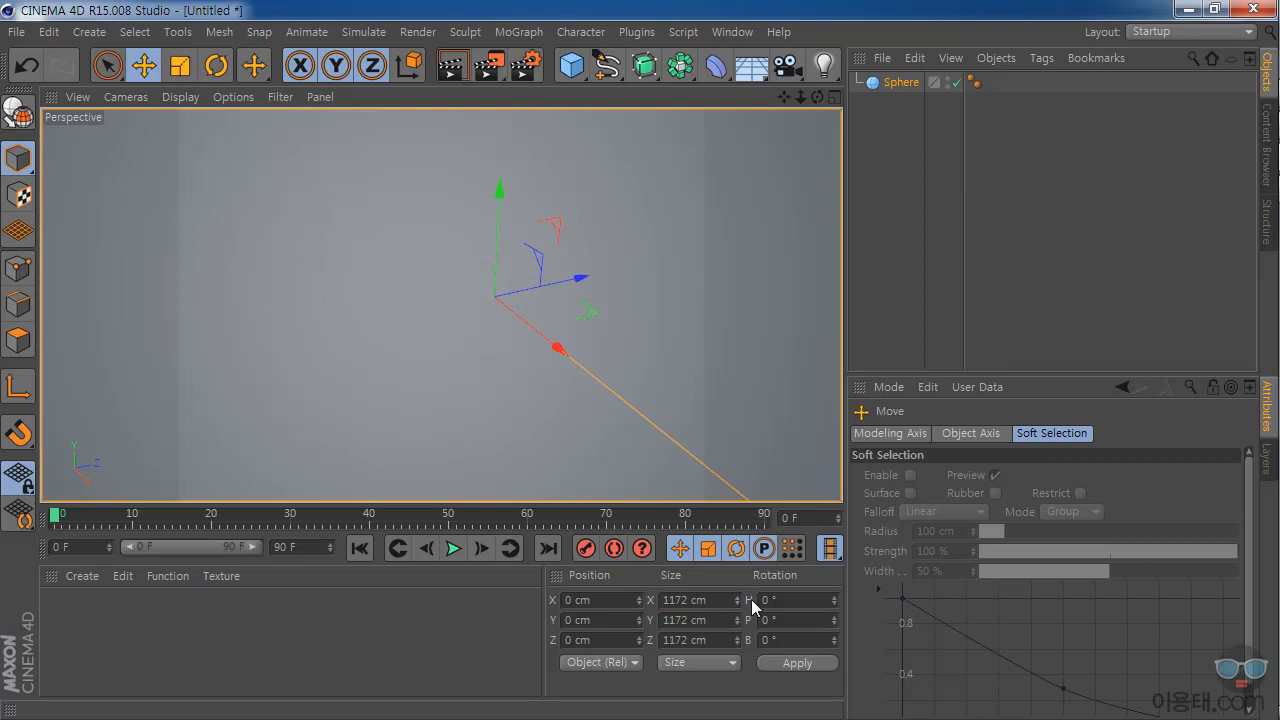
click(734, 605)
text(200)
key(Return)
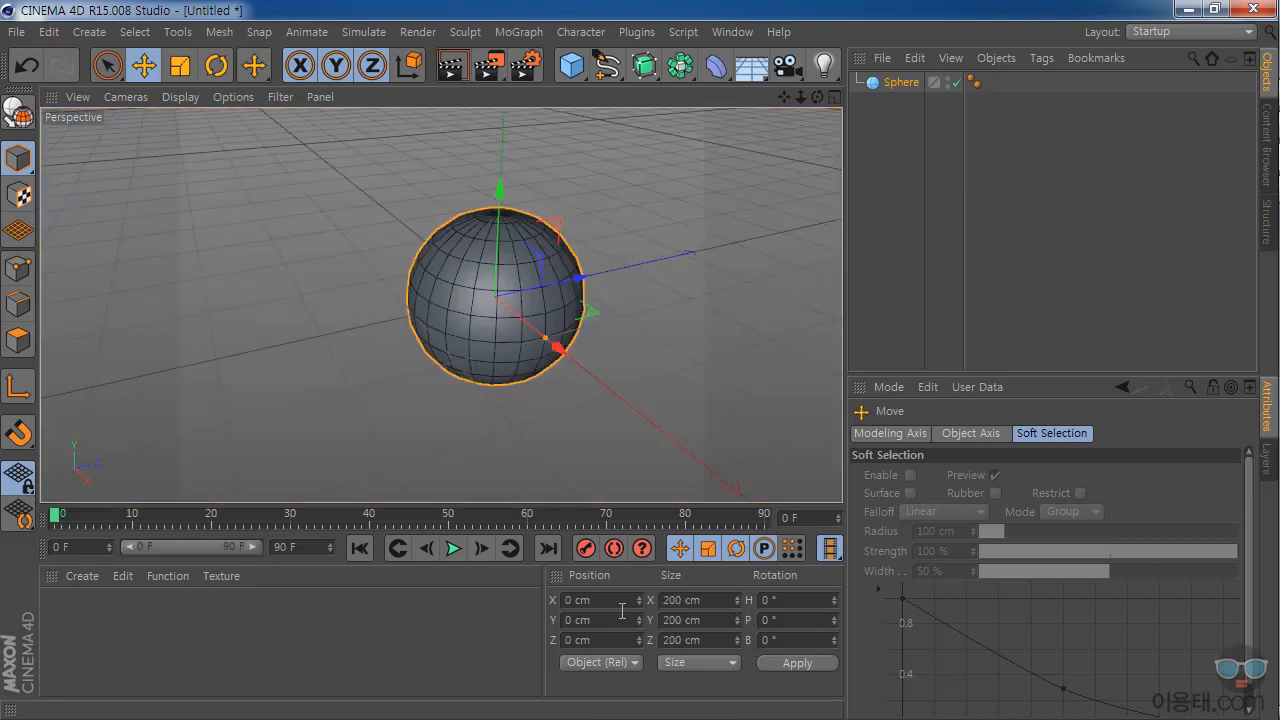
- Try changing the sphere's heading (H) rotation value and undo the rotation
click(834, 597)
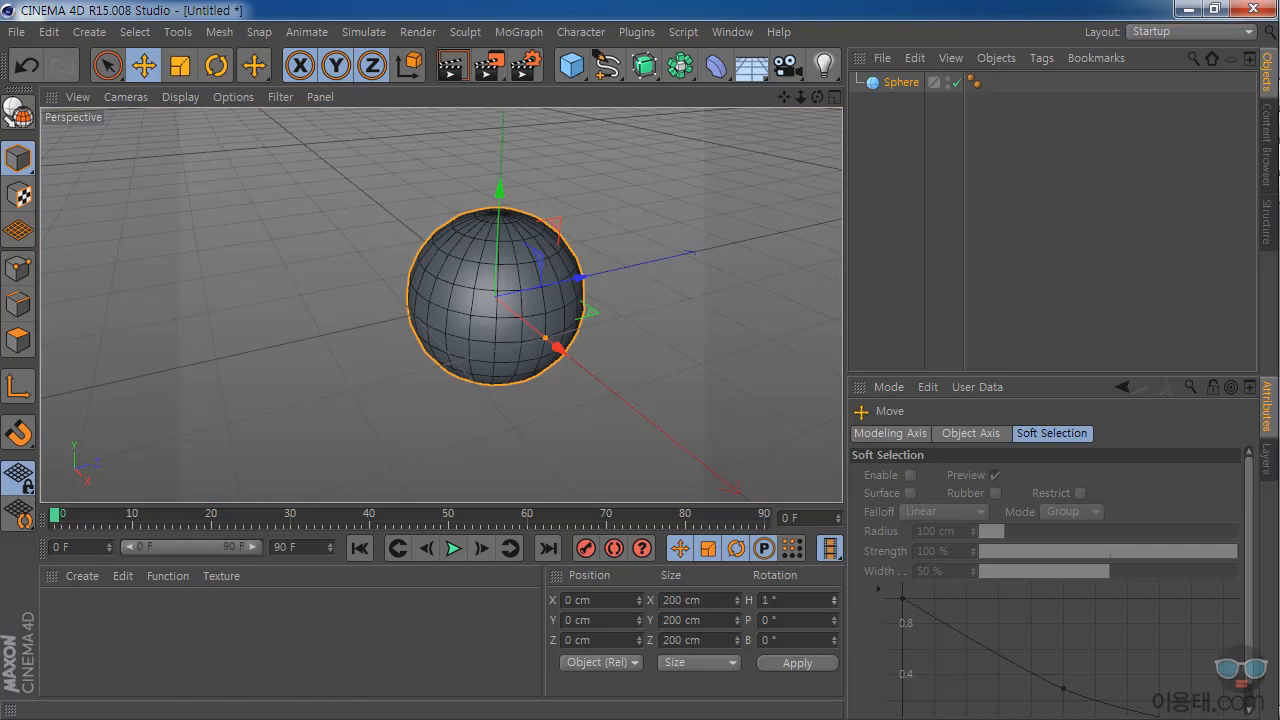
click(800, 664)
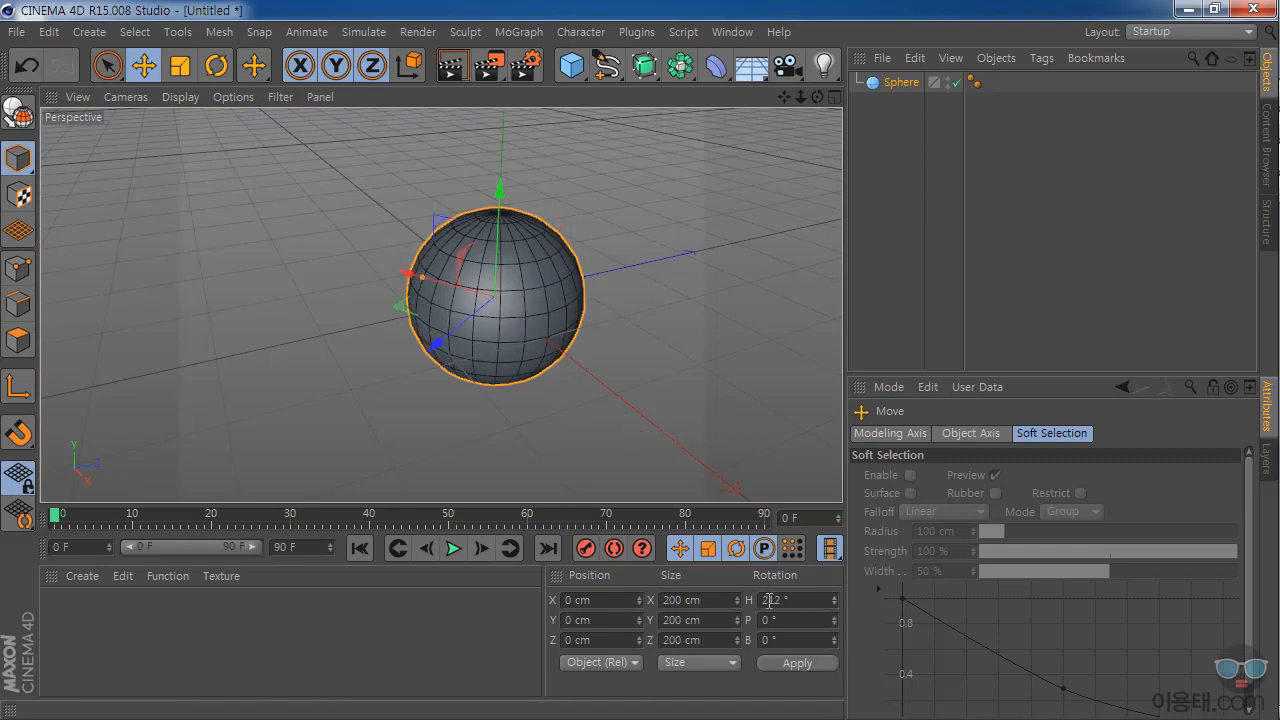
key(ctrl+z)
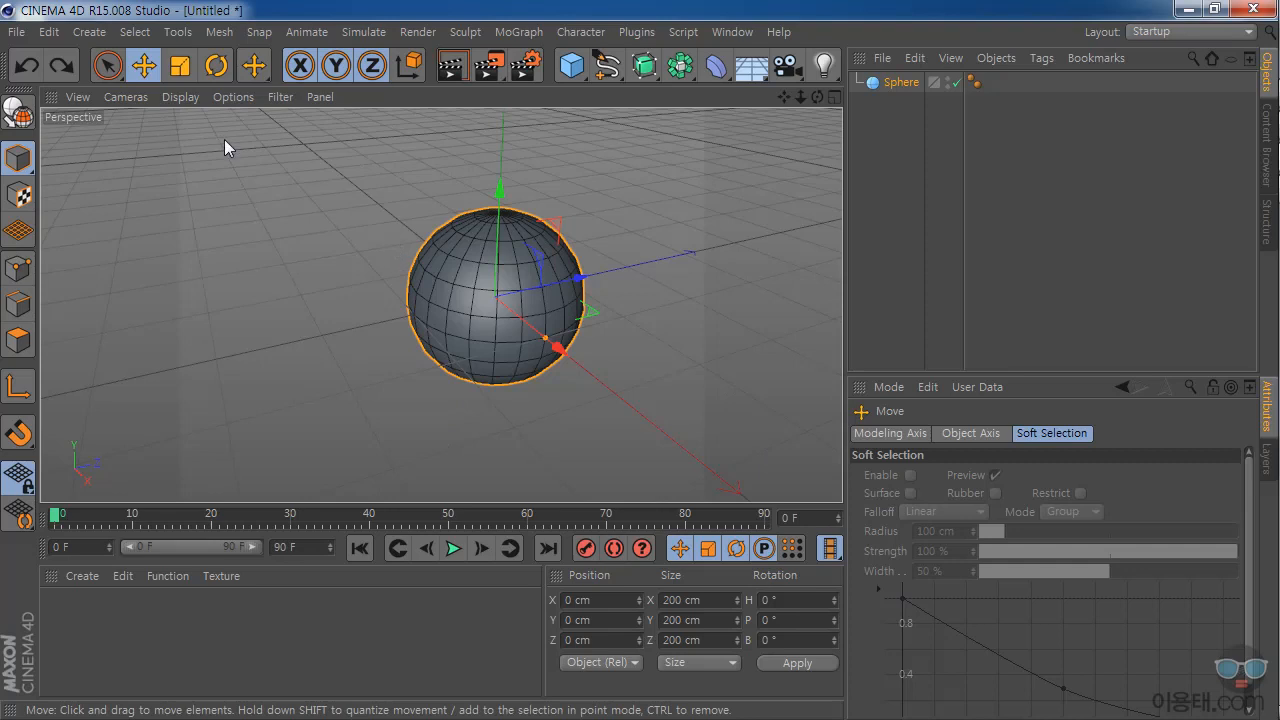
- Move the sphere along Z to about -149 cm and convert it into an editable polygon object
drag(580, 278, 467, 300)
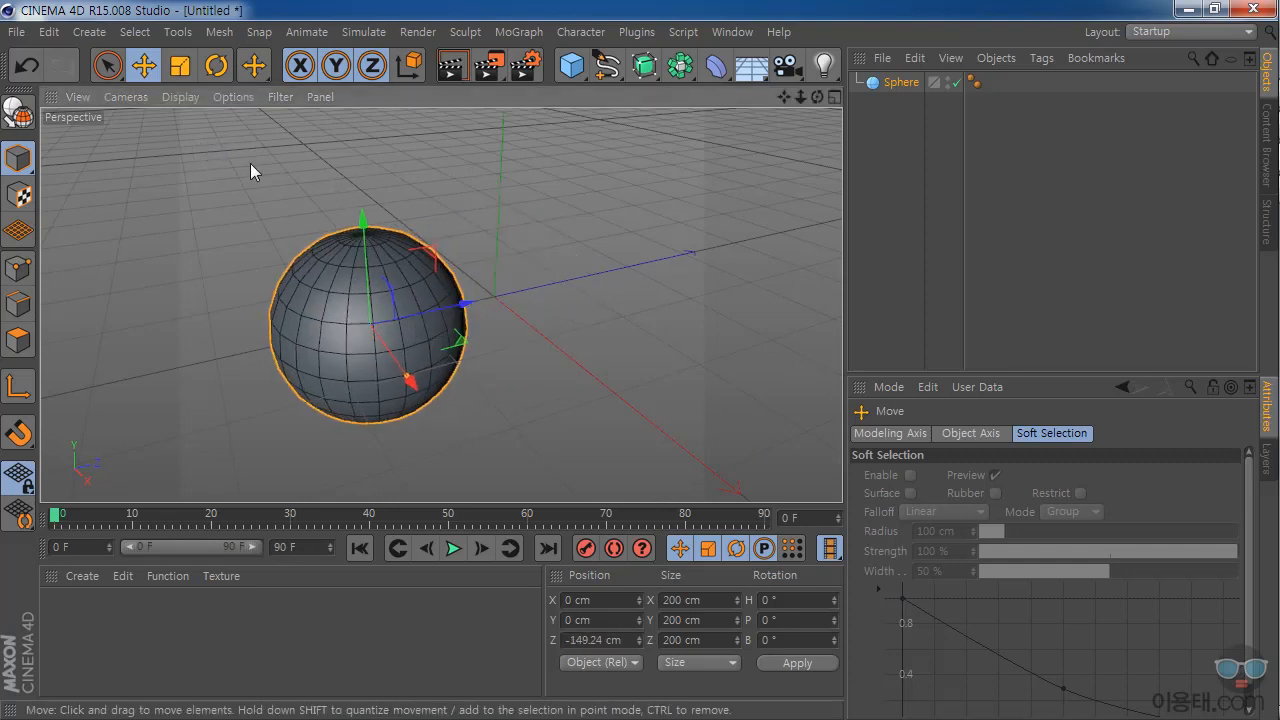
click(220, 32)
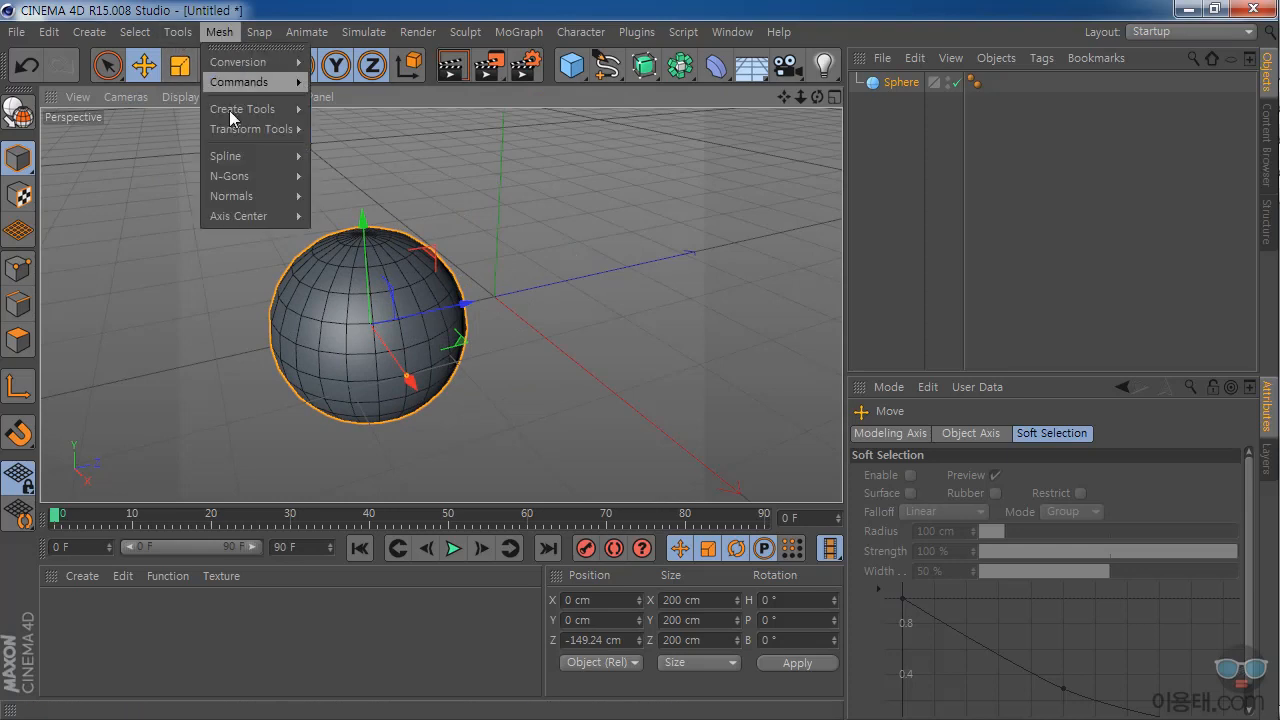
mouse_move(241, 220)
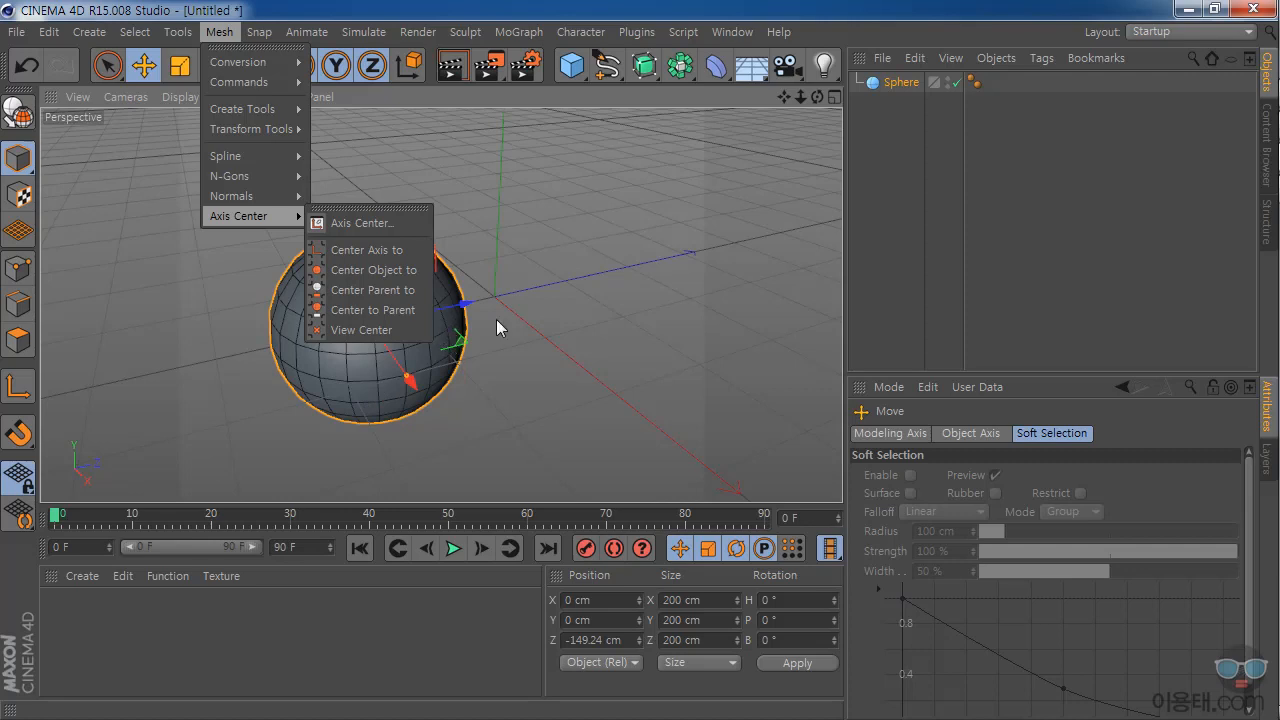
click(867, 266)
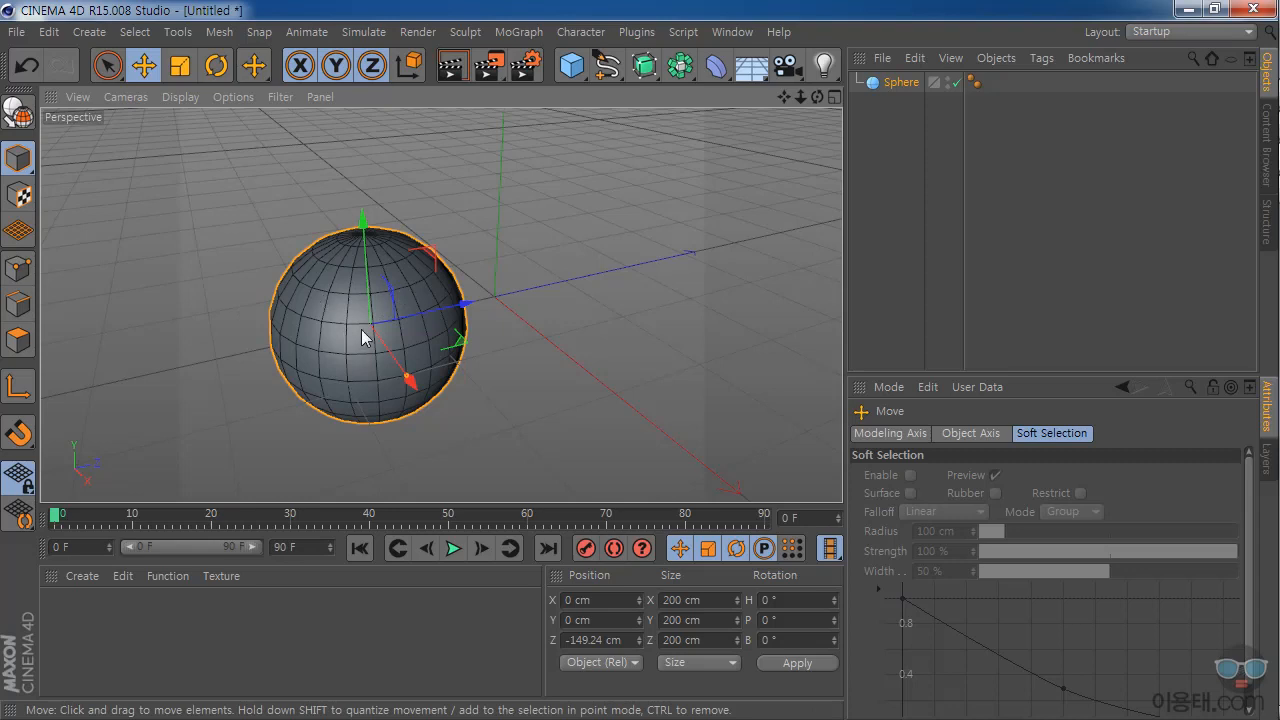
click(18, 113)
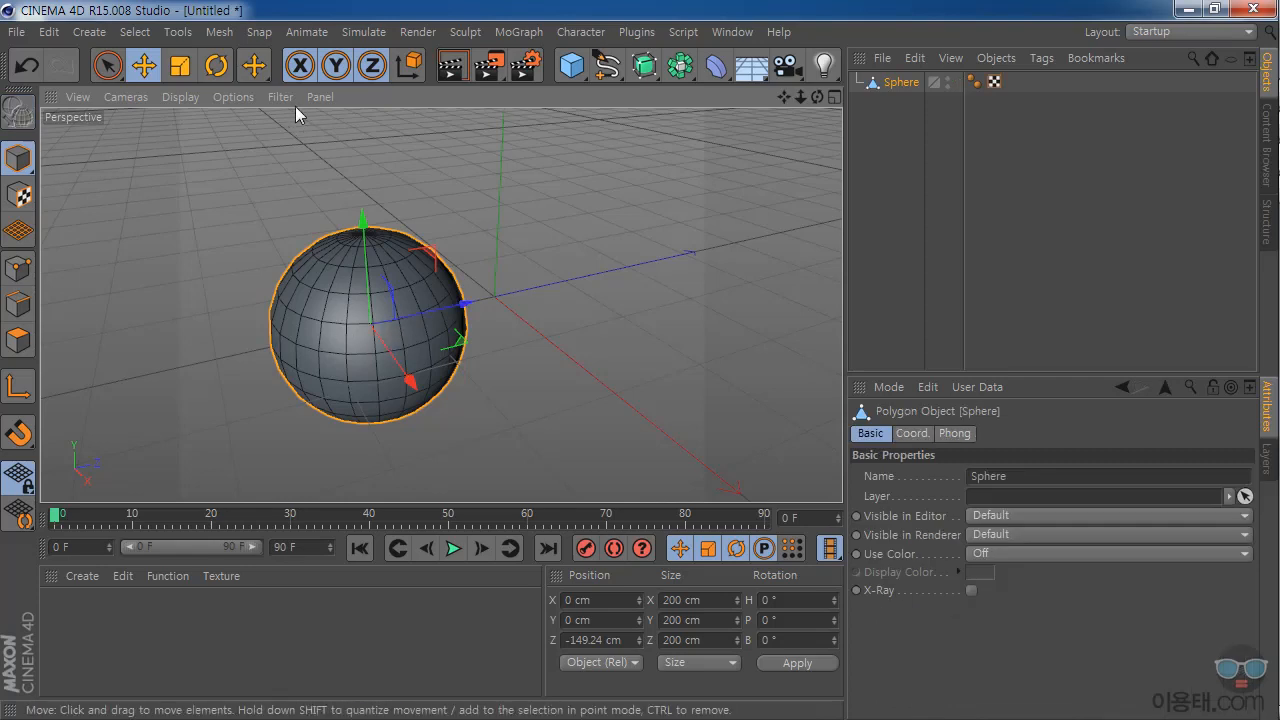
- Try rotating the editable sphere around its centred X axis twice, undoing each rotation
click(225, 79)
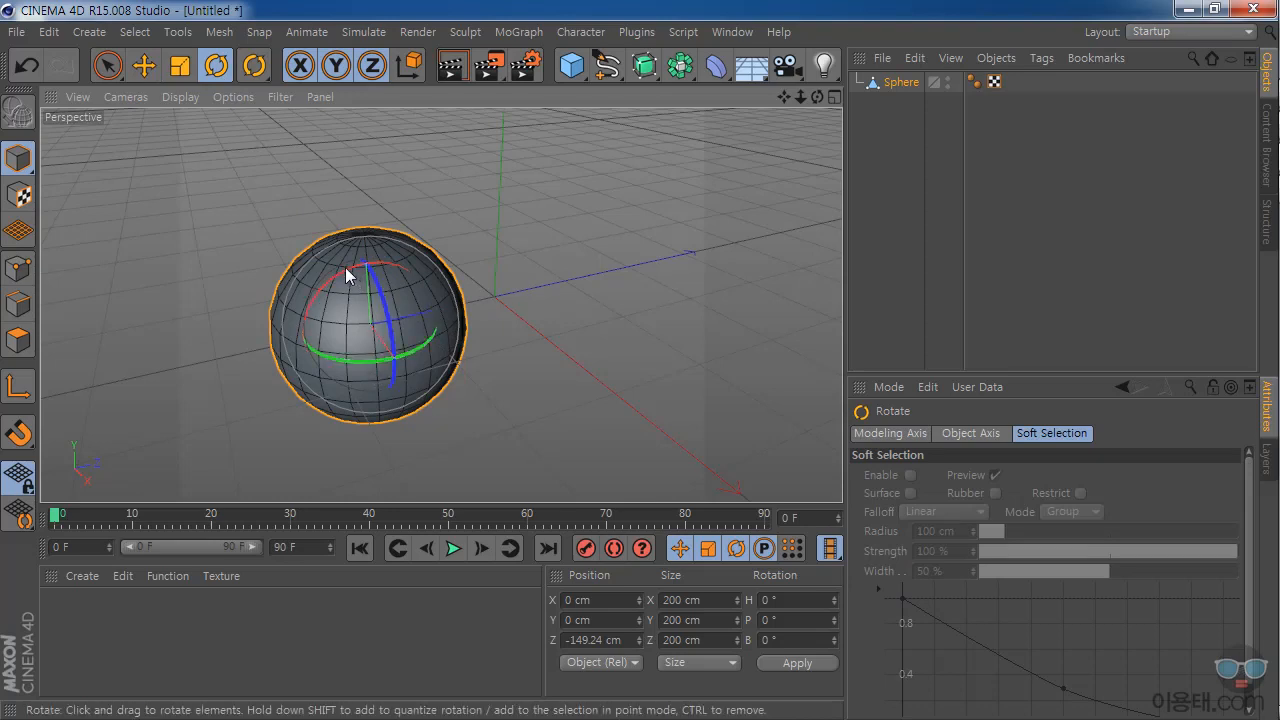
drag(348, 277, 314, 320)
key(ctrl+z)
drag(336, 276, 332, 301)
key(ctrl+z)
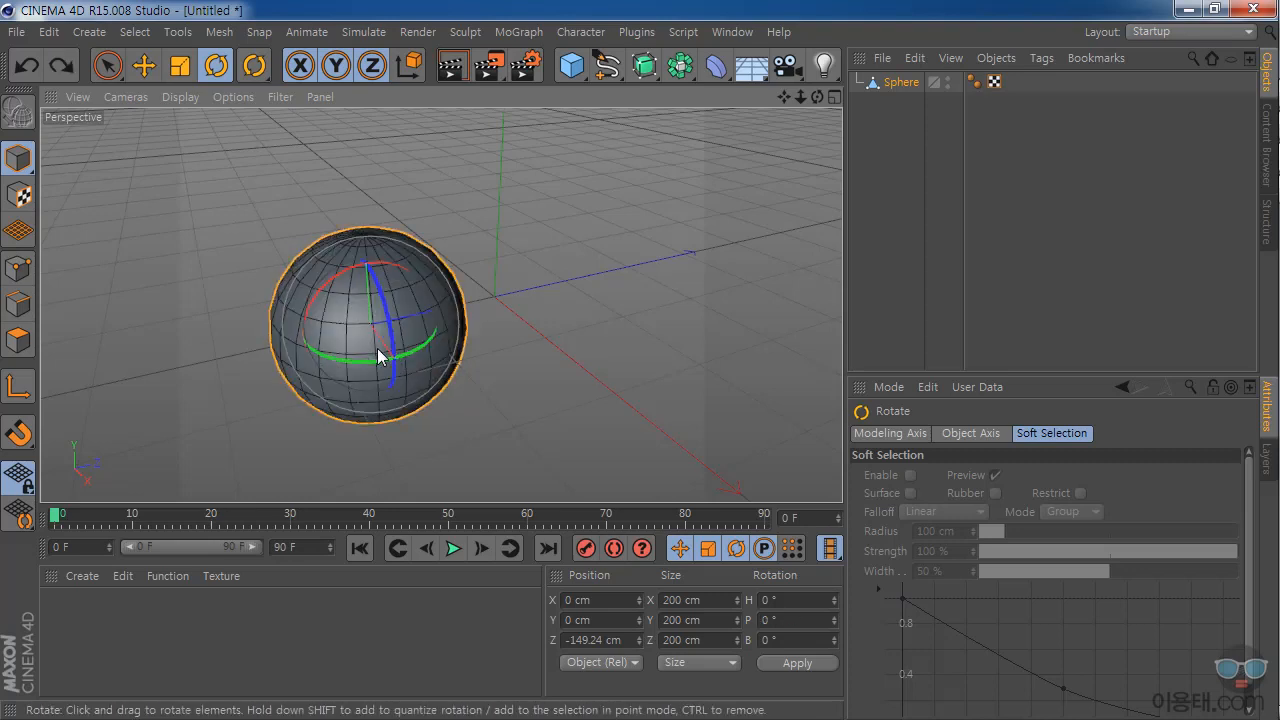
- Enable axis modification and move the sphere's axis outside the mesh along Z to about -285 cm
click(17, 388)
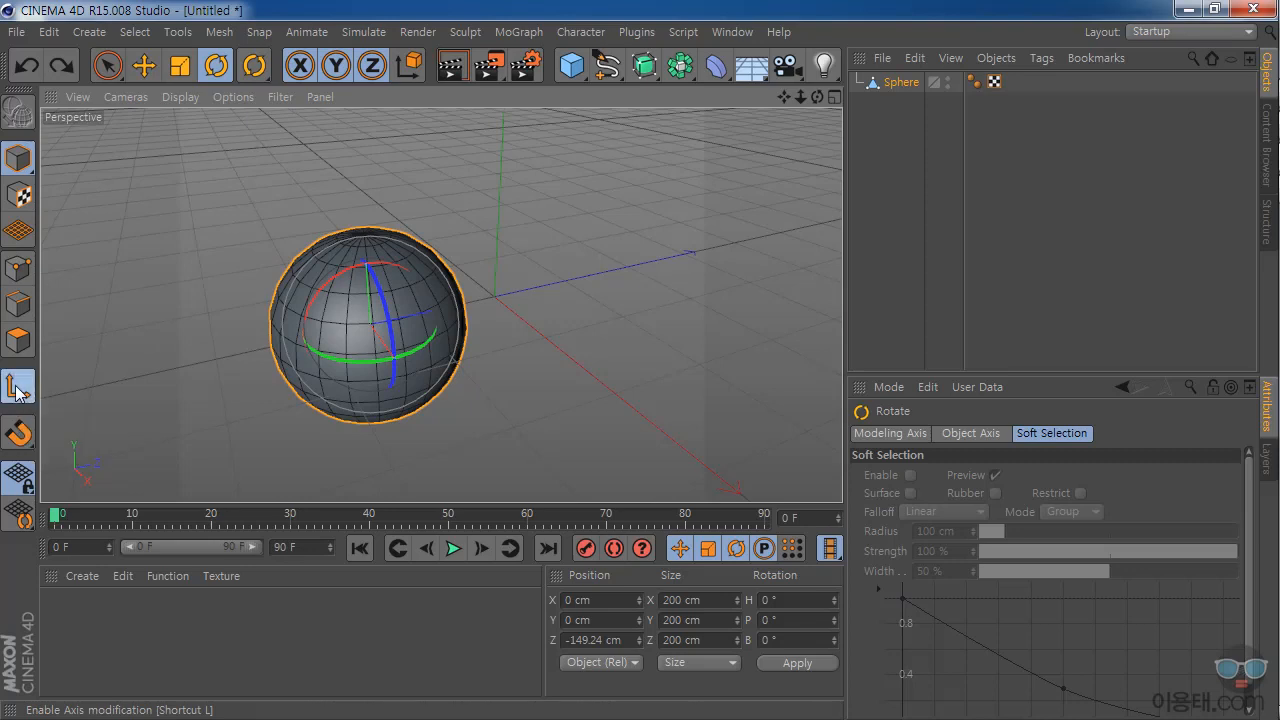
click(145, 64)
drag(465, 304, 340, 332)
drag(783, 96, 880, 80)
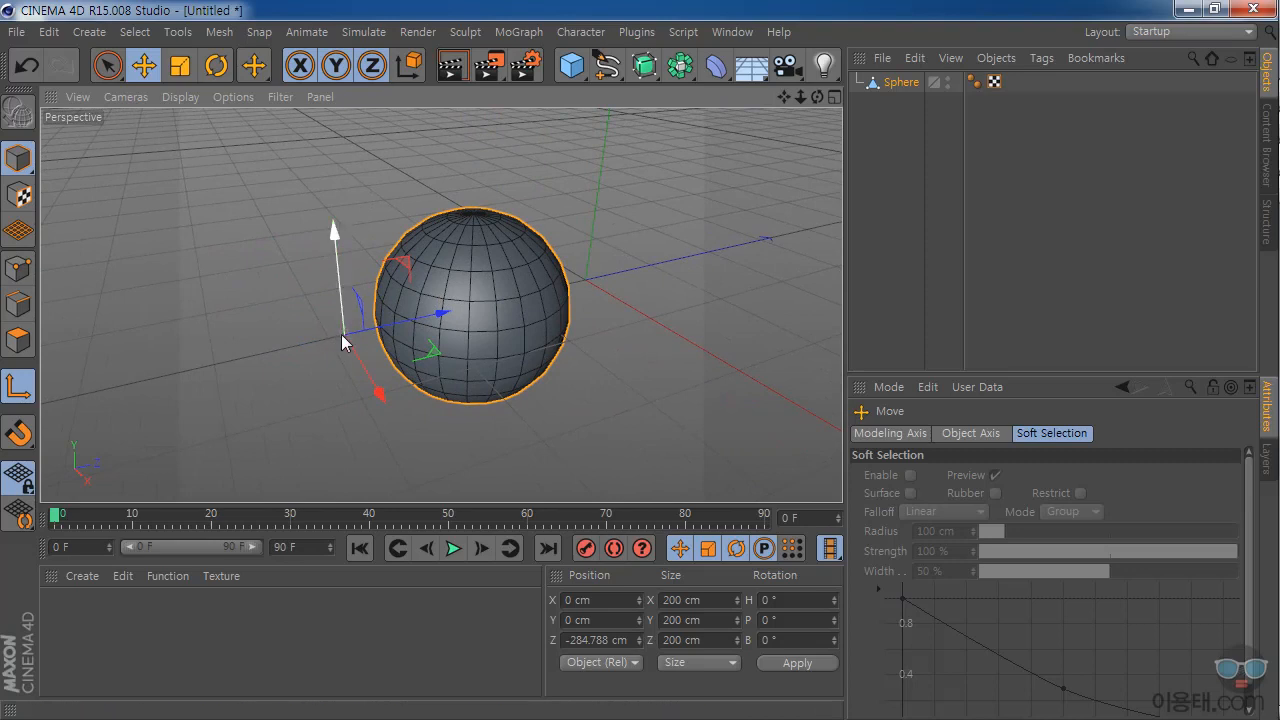
- Try rotating only the sphere's offset axis to a pitch of about 59.5° and undo the rotation
click(216, 66)
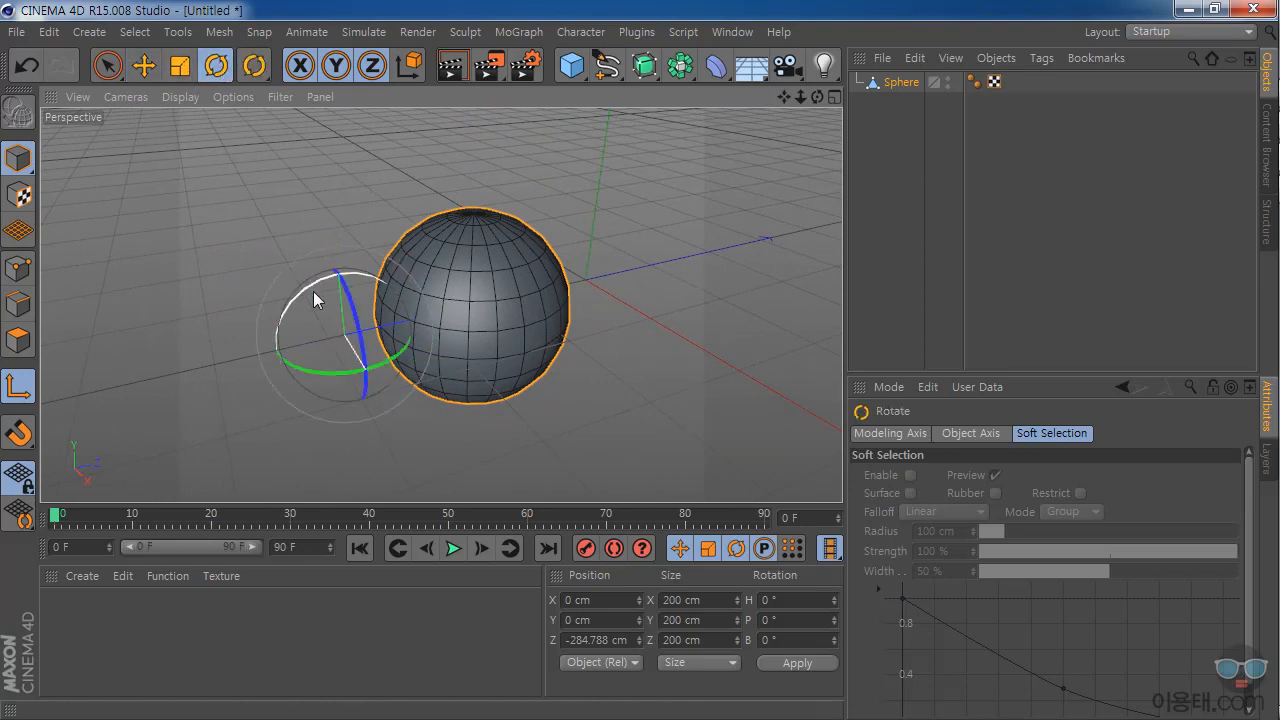
drag(315, 282, 283, 336)
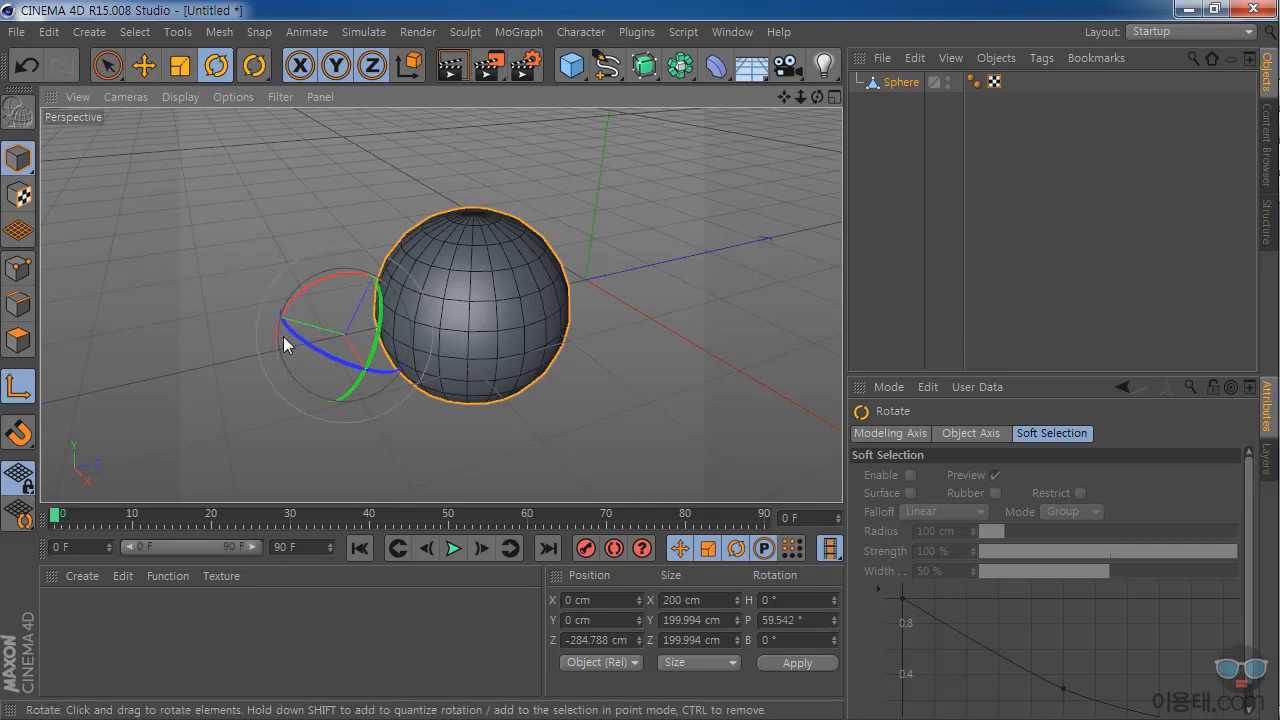
click(16, 390)
key(ctrl+z)
- Turn off axis modification and rotate the sphere around its offset axis to a pitch of about 7.2°
click(16, 388)
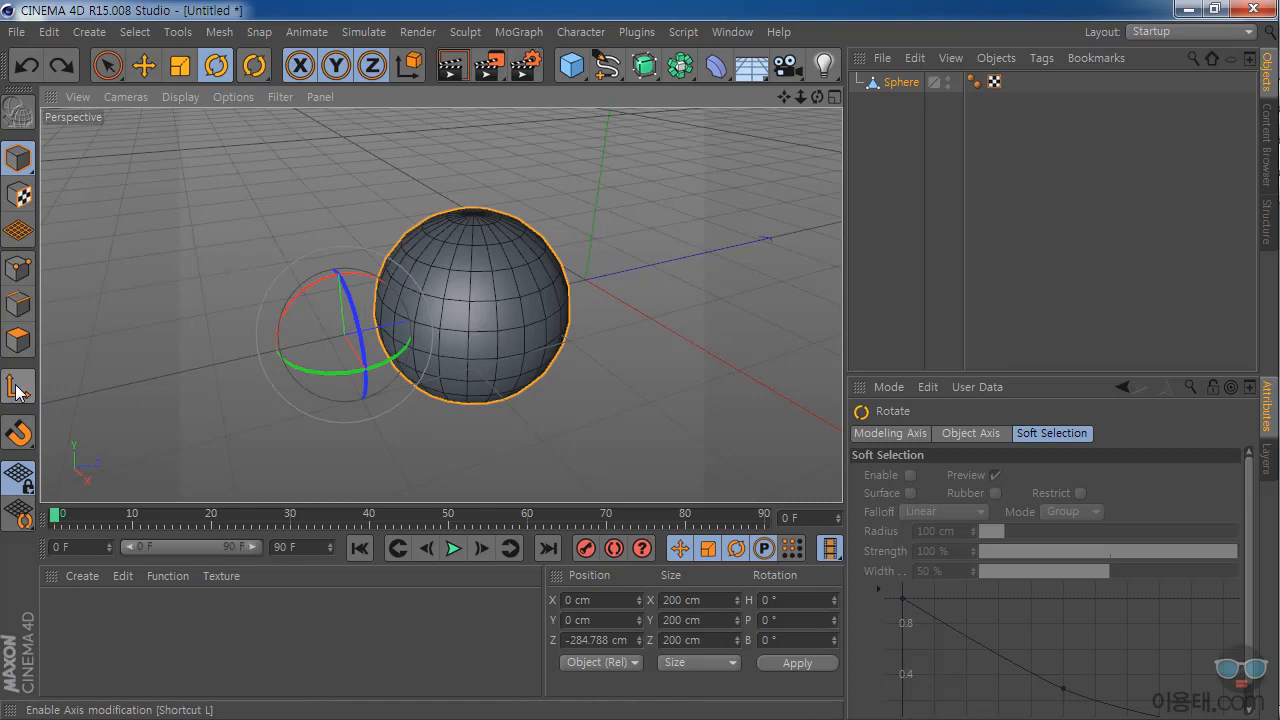
drag(317, 287, 328, 354)
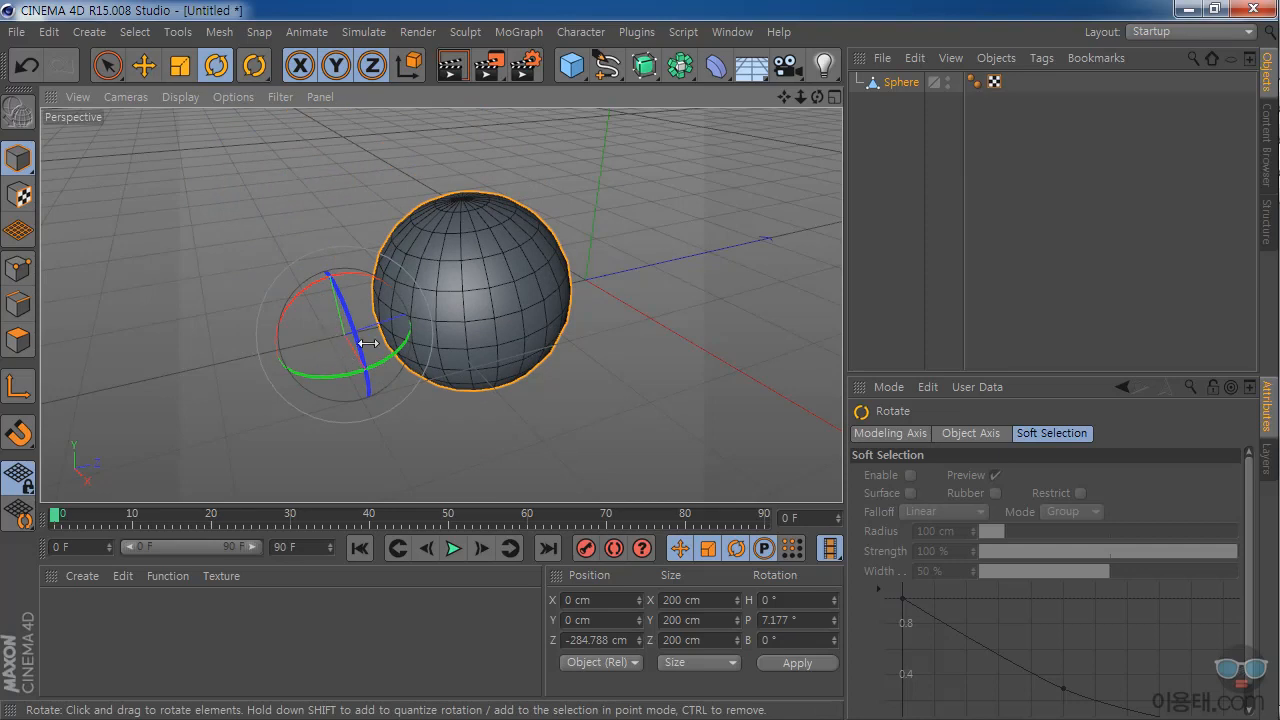
drag(783, 96, 787, 112)
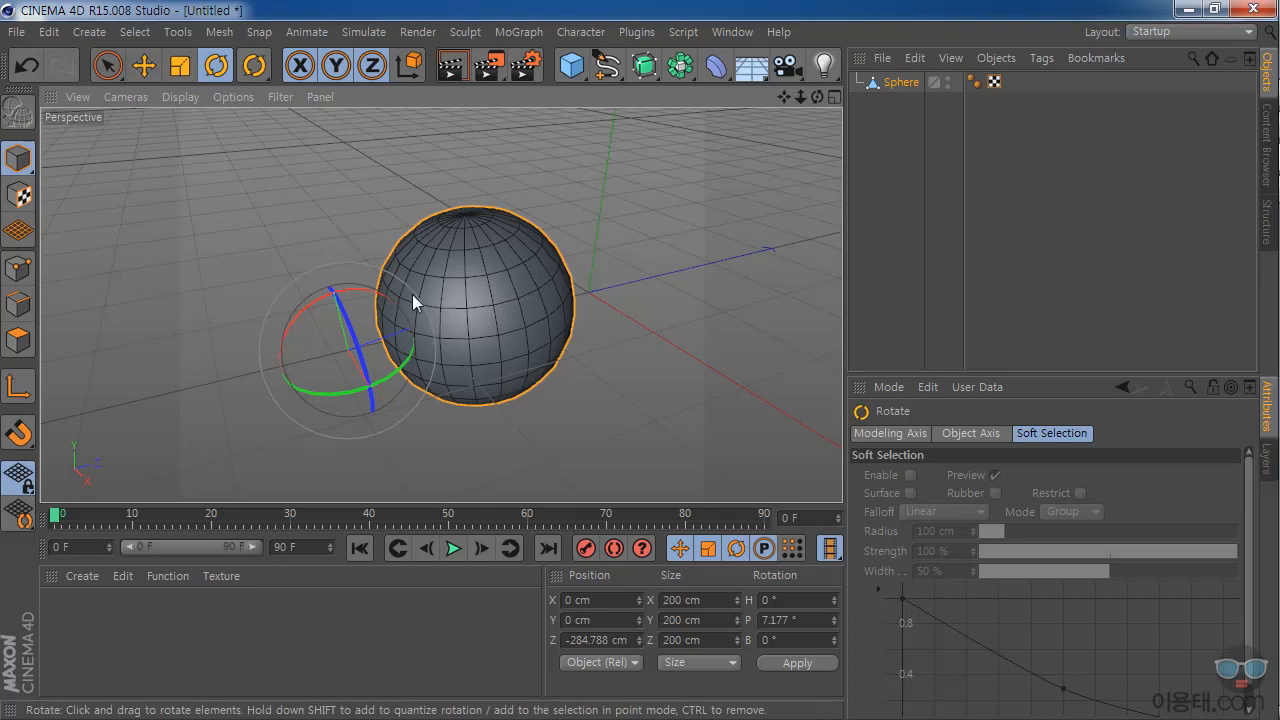
- Switch from the Rotate tool to the Move tool with the tilted sphere selected
click(144, 65)
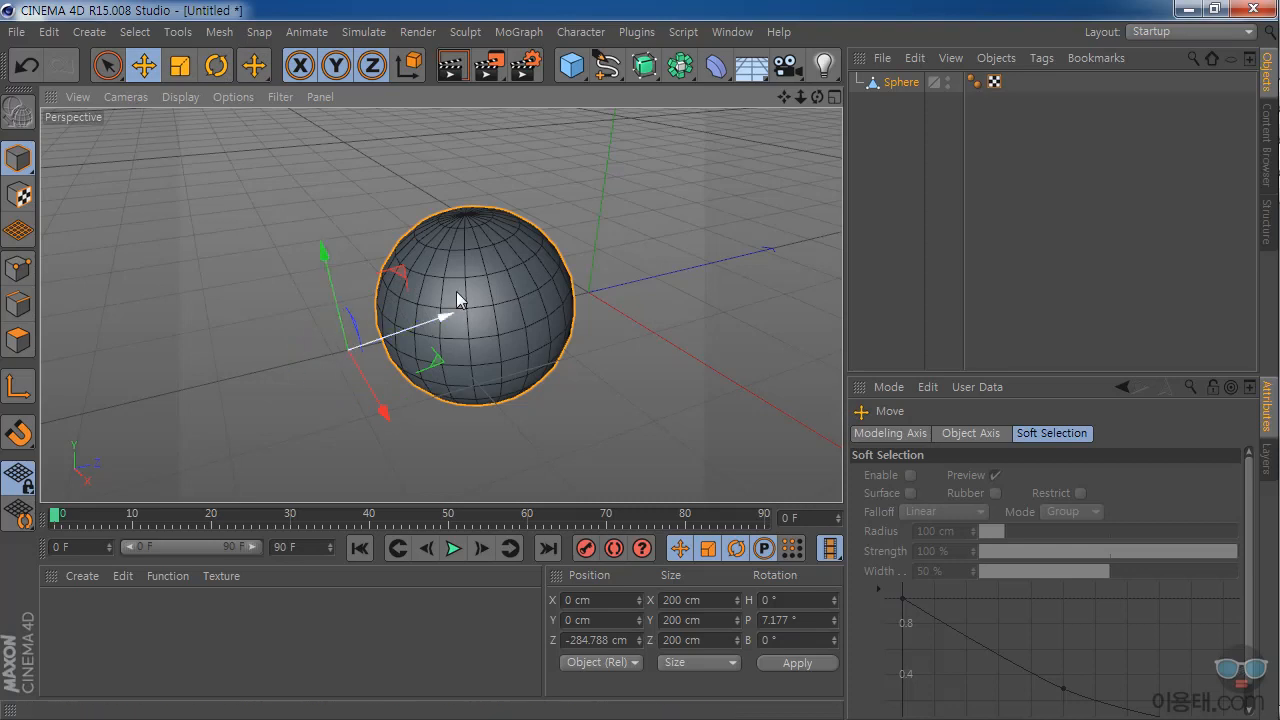
drag(785, 98, 813, 115)
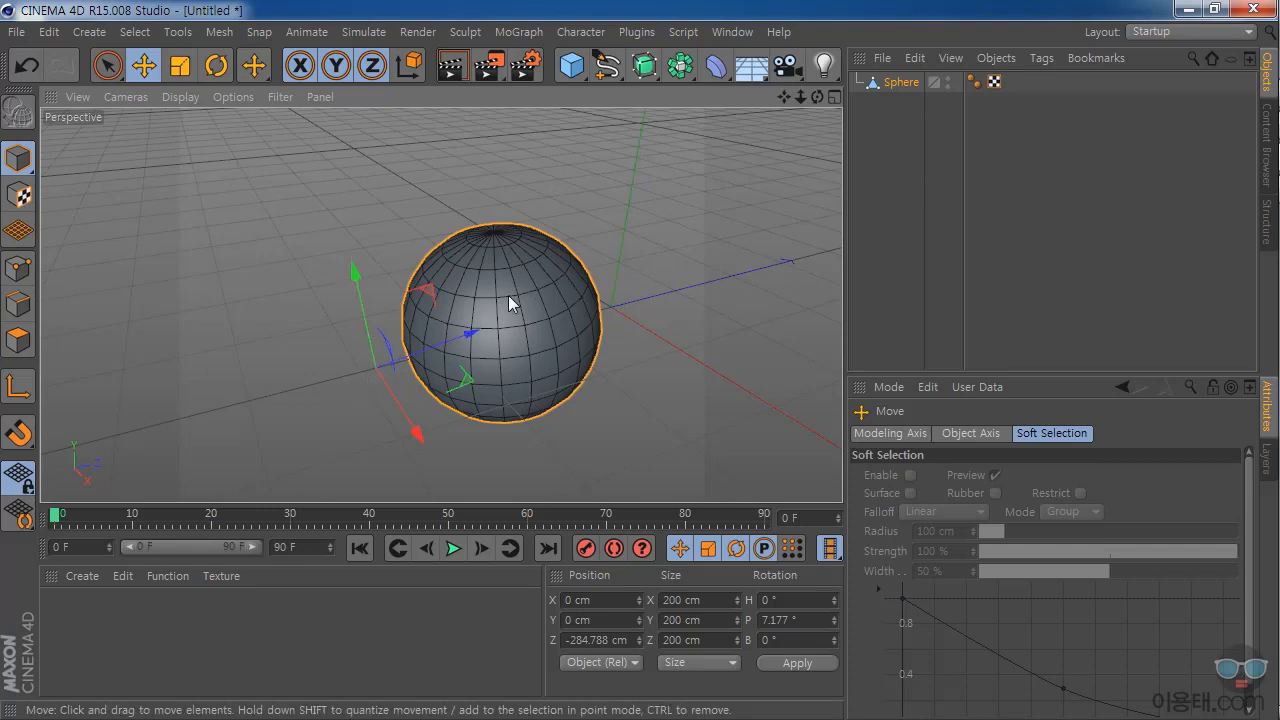
- Center the sphere's mesh on its offset axis using the Center Object to command
click(219, 33)
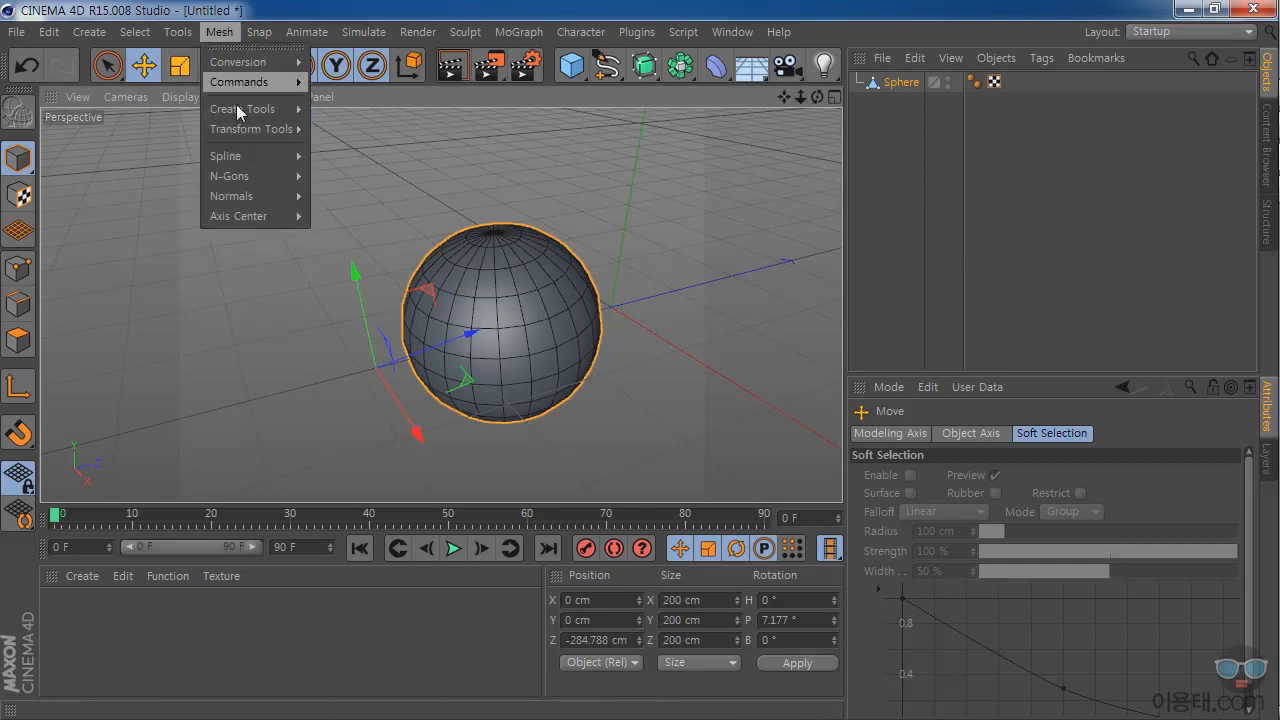
mouse_move(246, 218)
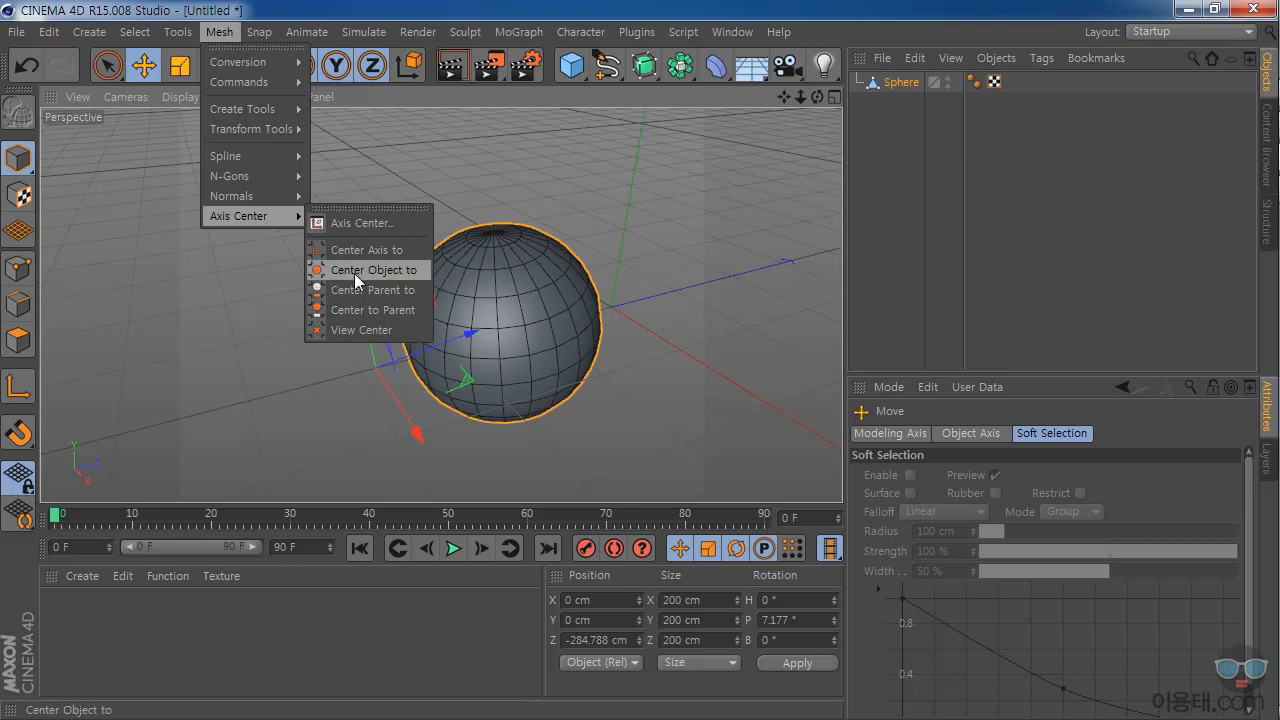
click(386, 270)
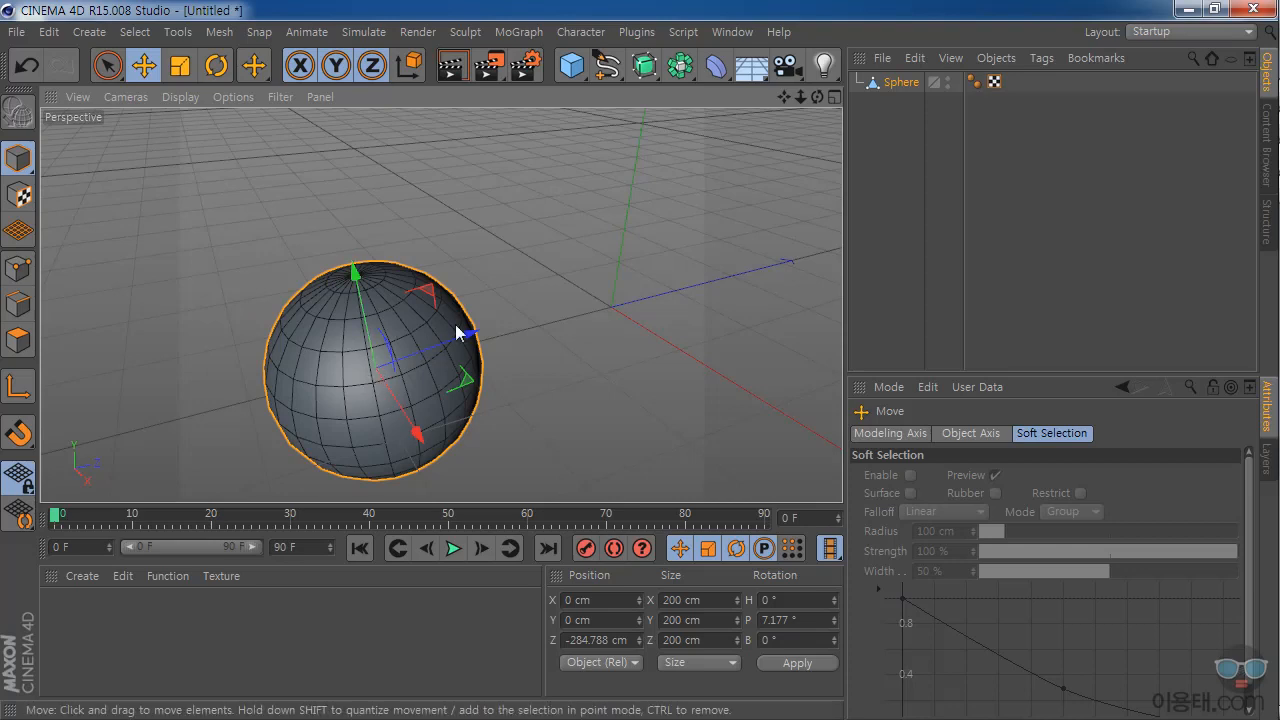
click(216, 33)
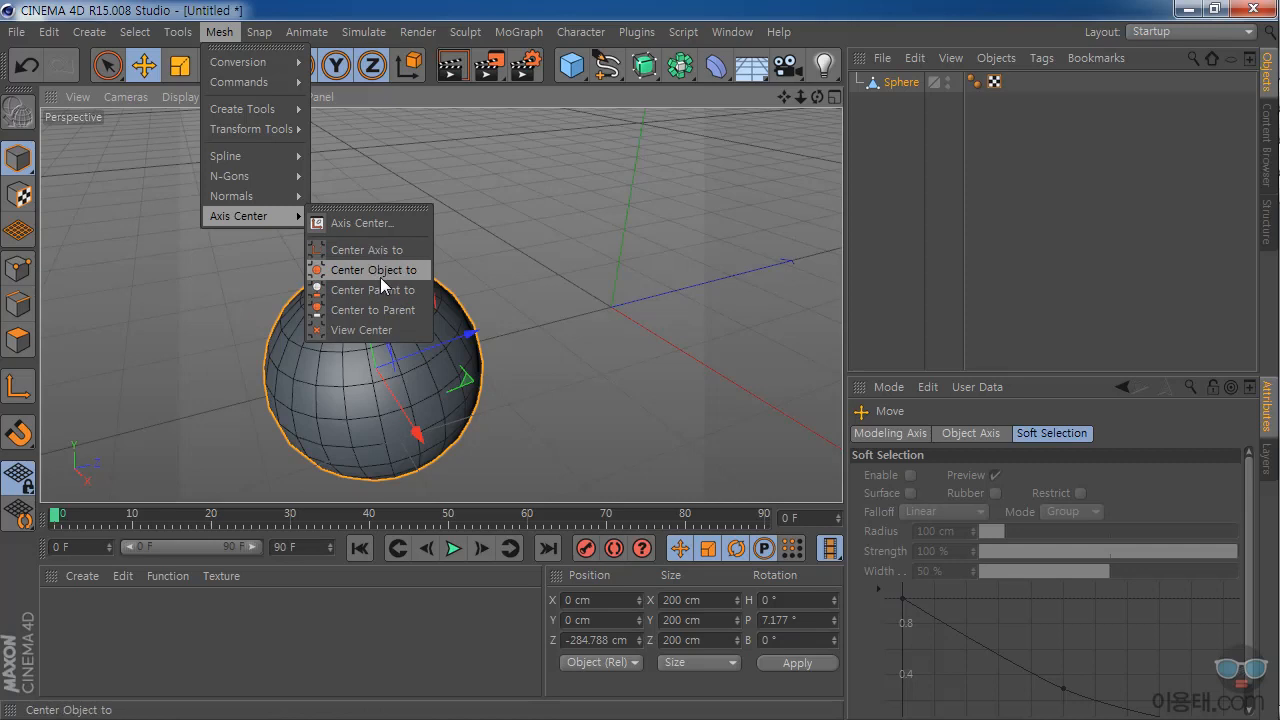
click(892, 205)
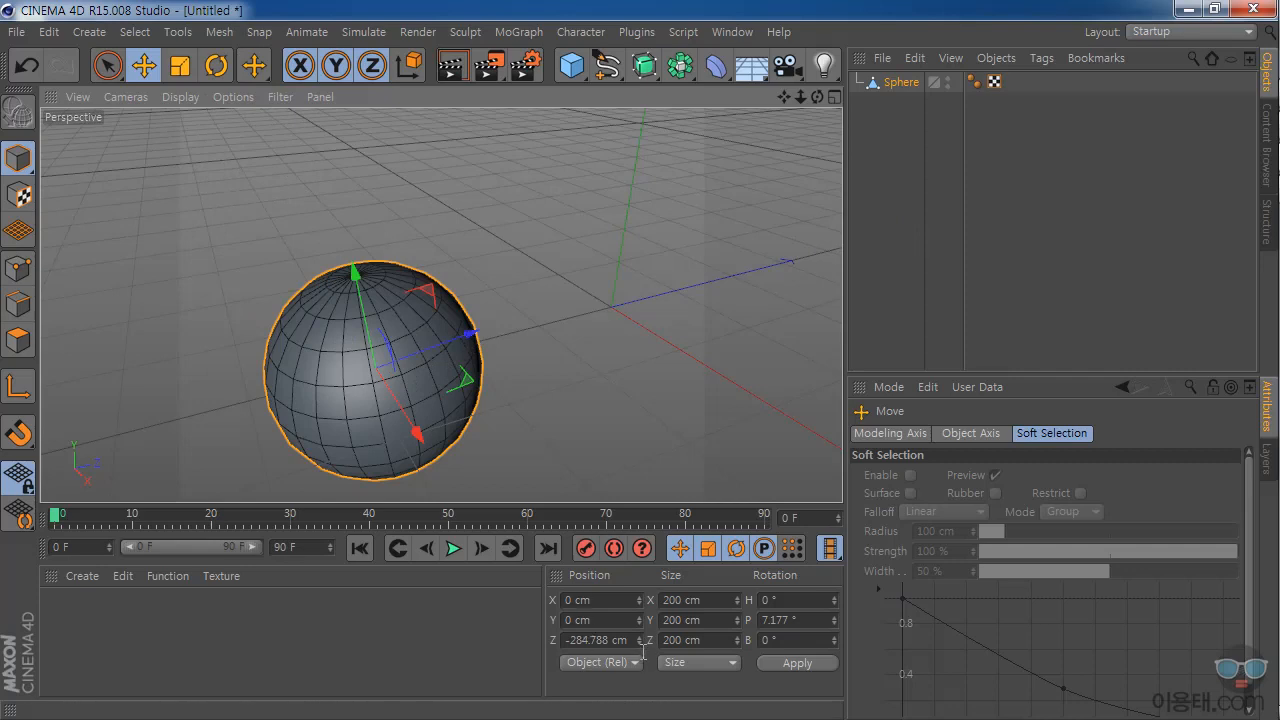
click(605, 640)
- Add a cylinder primitive and make it a child of the sphere
drag(800, 97, 819, 100)
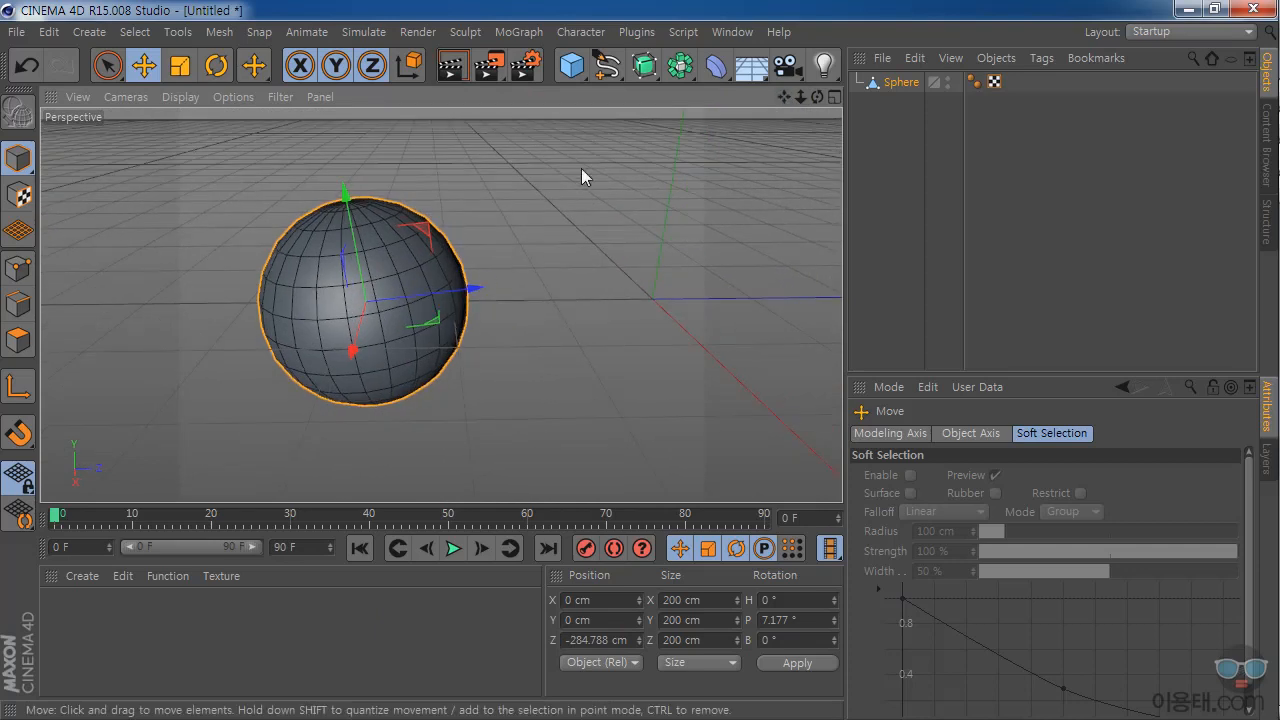
click(568, 70)
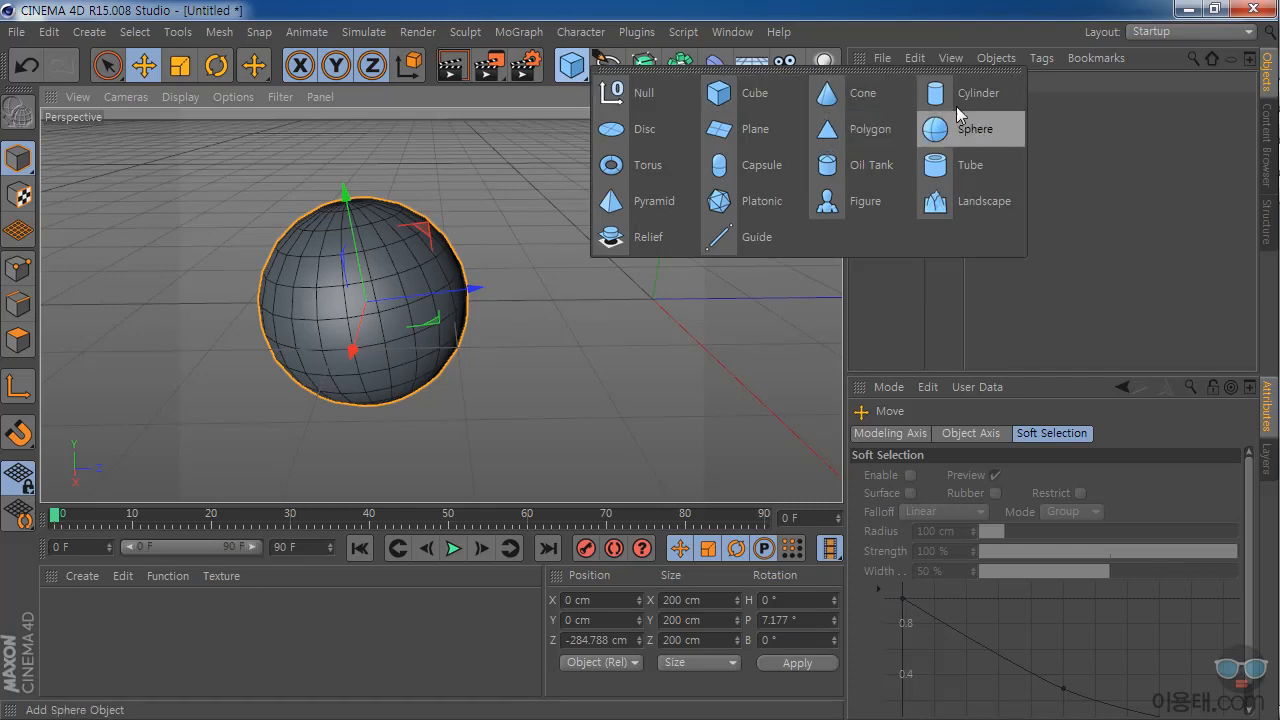
click(1000, 103)
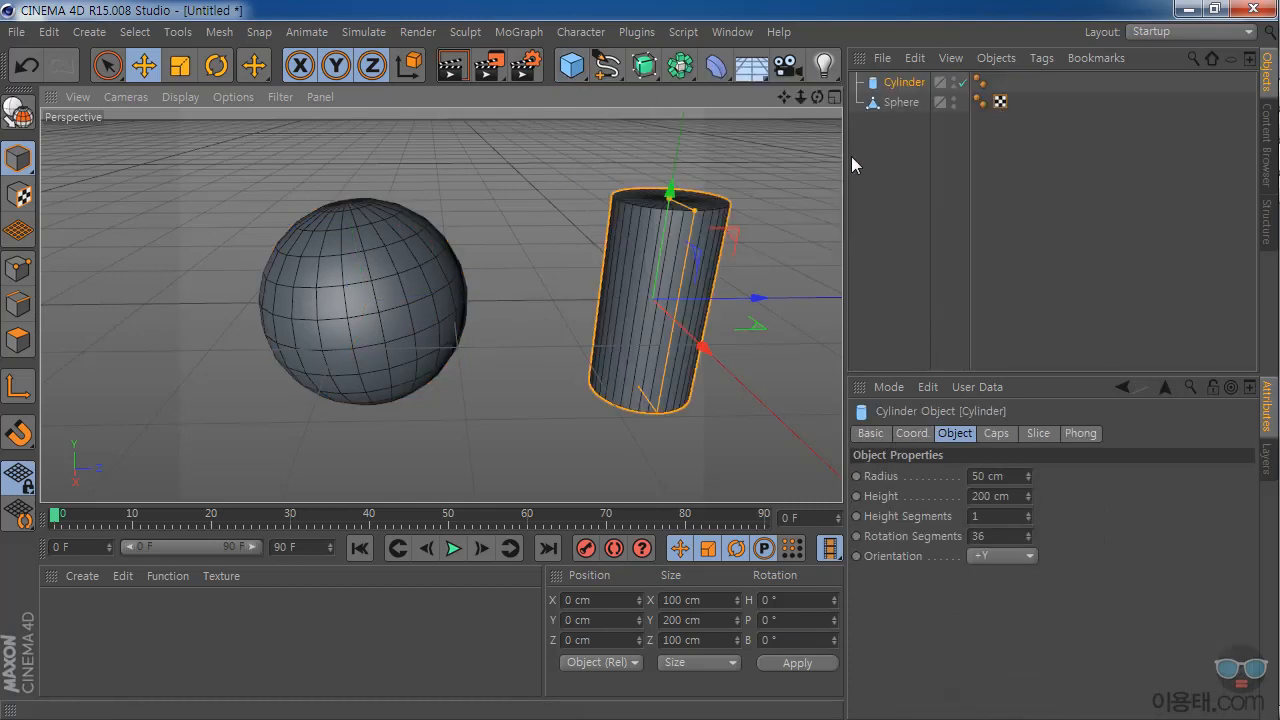
mouse_move(904, 90)
mouse_down()
mouse_move(914, 118)
mouse_move(910, 105)
mouse_up()
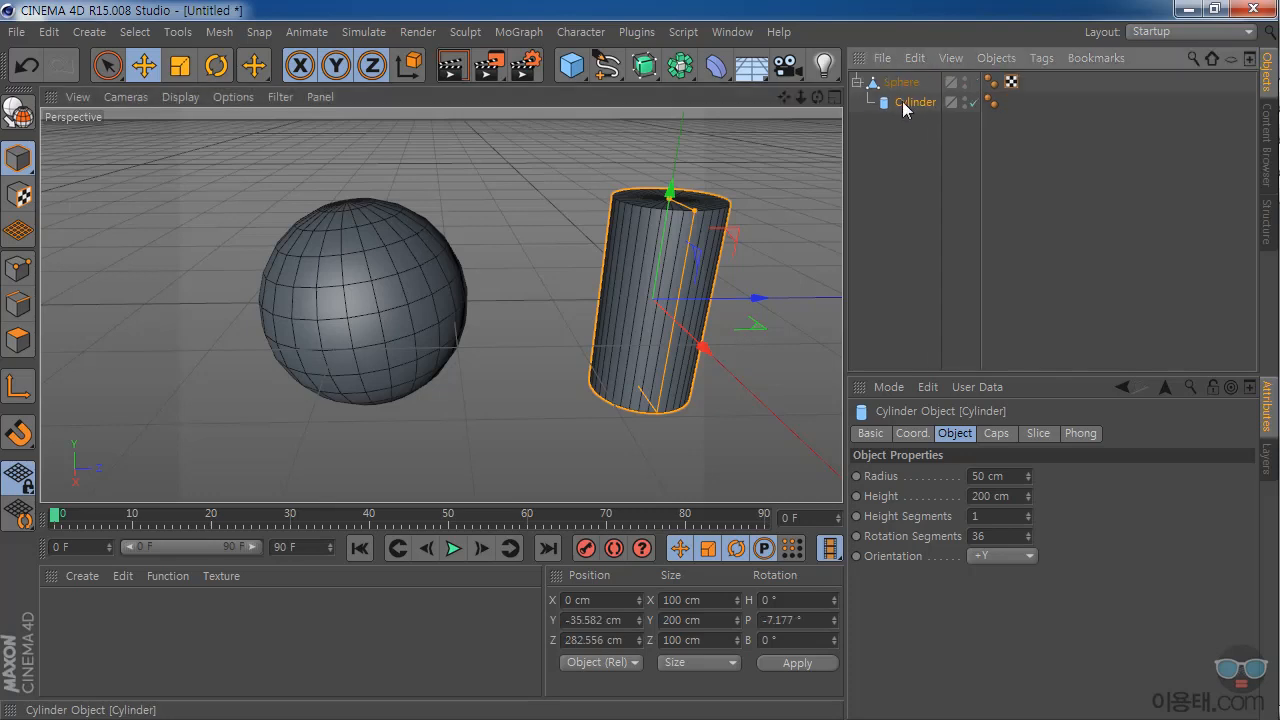
- Move the parent sphere with its child to Z about -251 cm, and the child cylinder alone into the sphere at Z about 2.3 cm
click(903, 83)
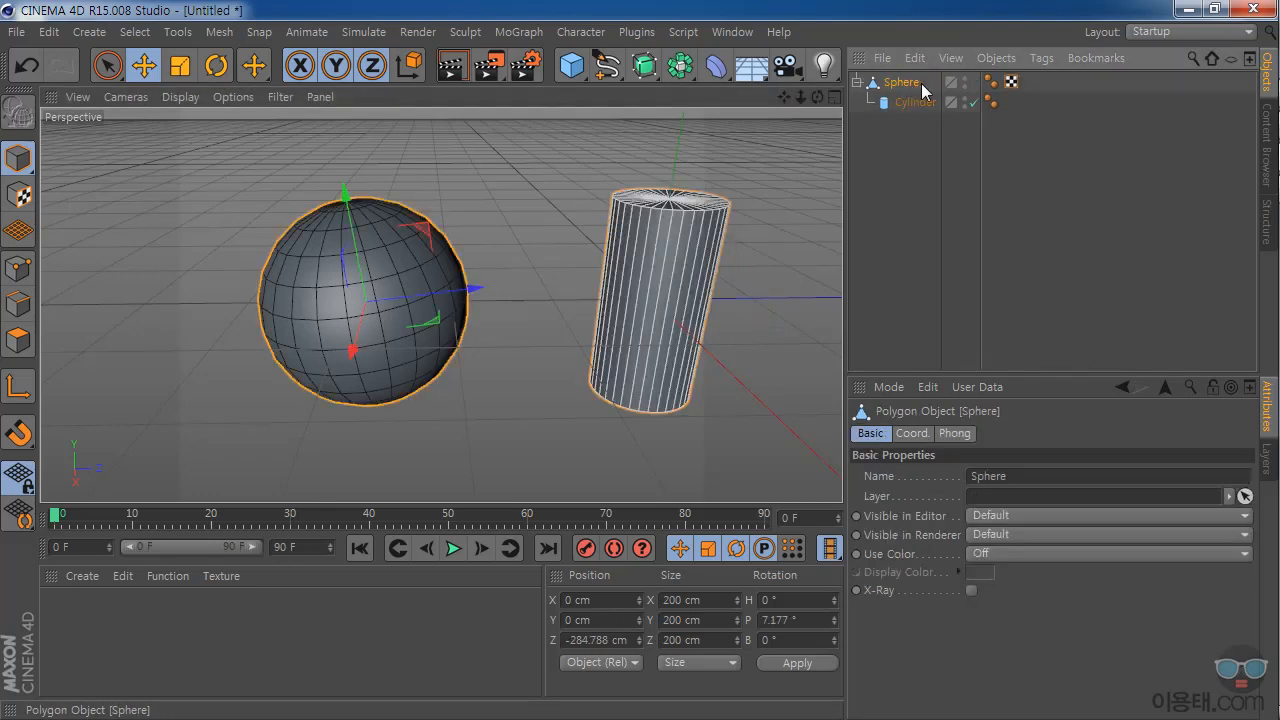
drag(472, 289, 510, 300)
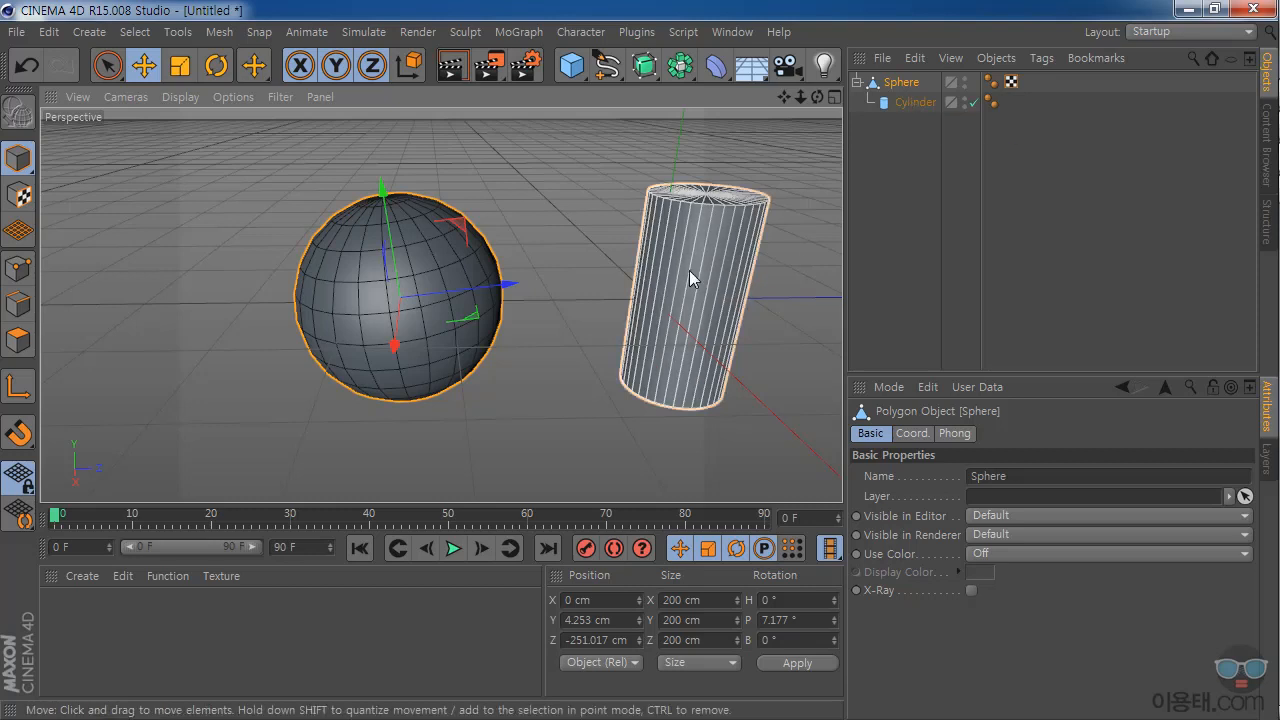
click(913, 99)
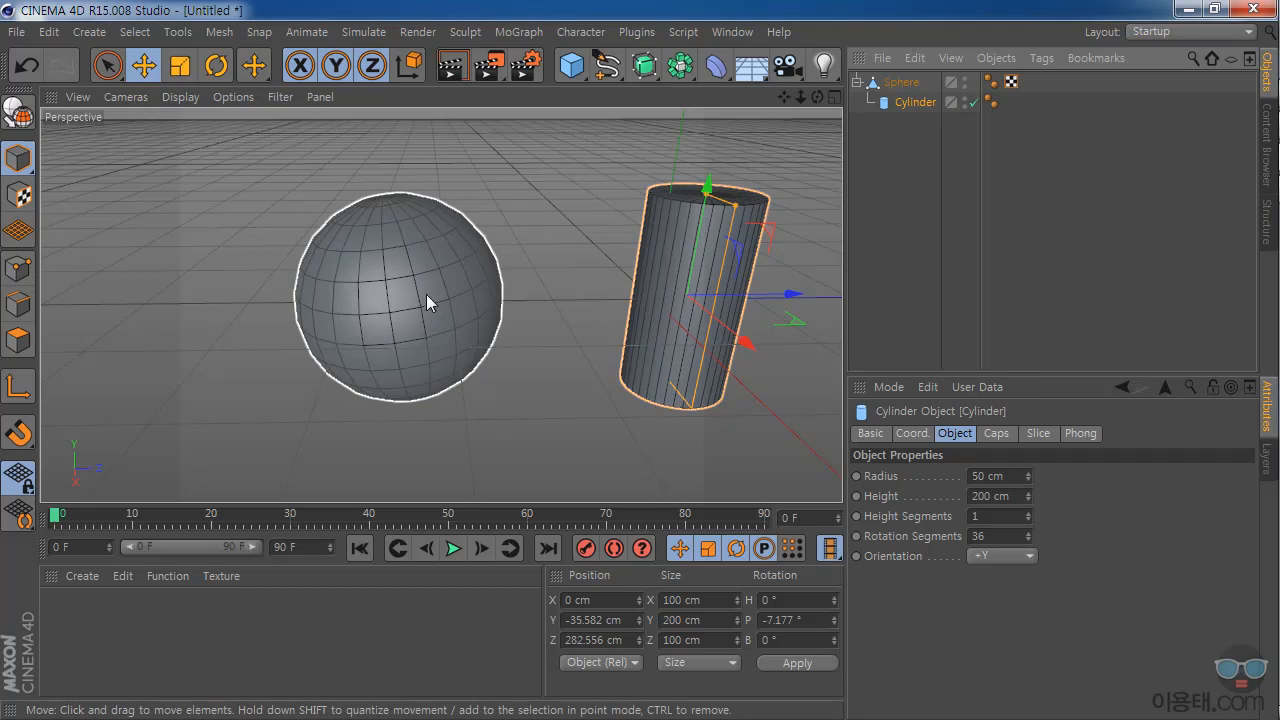
drag(789, 297, 518, 291)
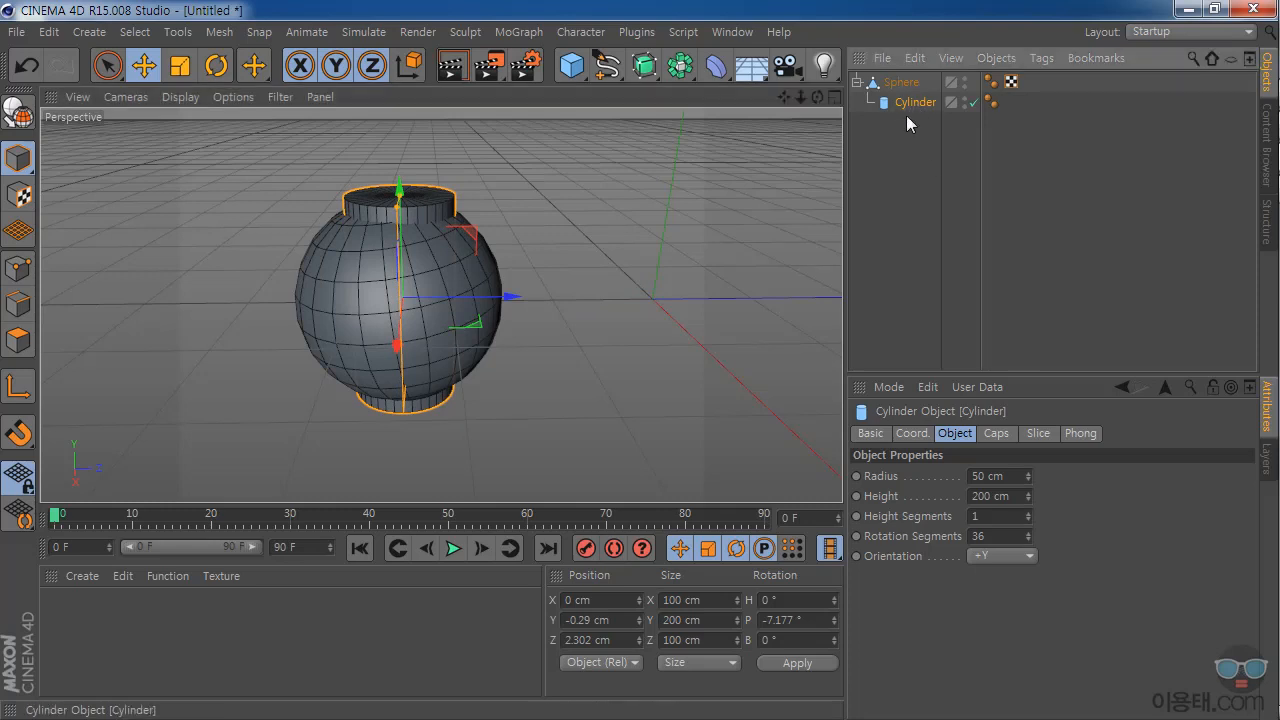
- Set the child cylinder's relative Y and Z position coordinates to 0 cm so it sits exactly at the sphere's axis
drag(960, 381, 958, 243)
click(910, 295)
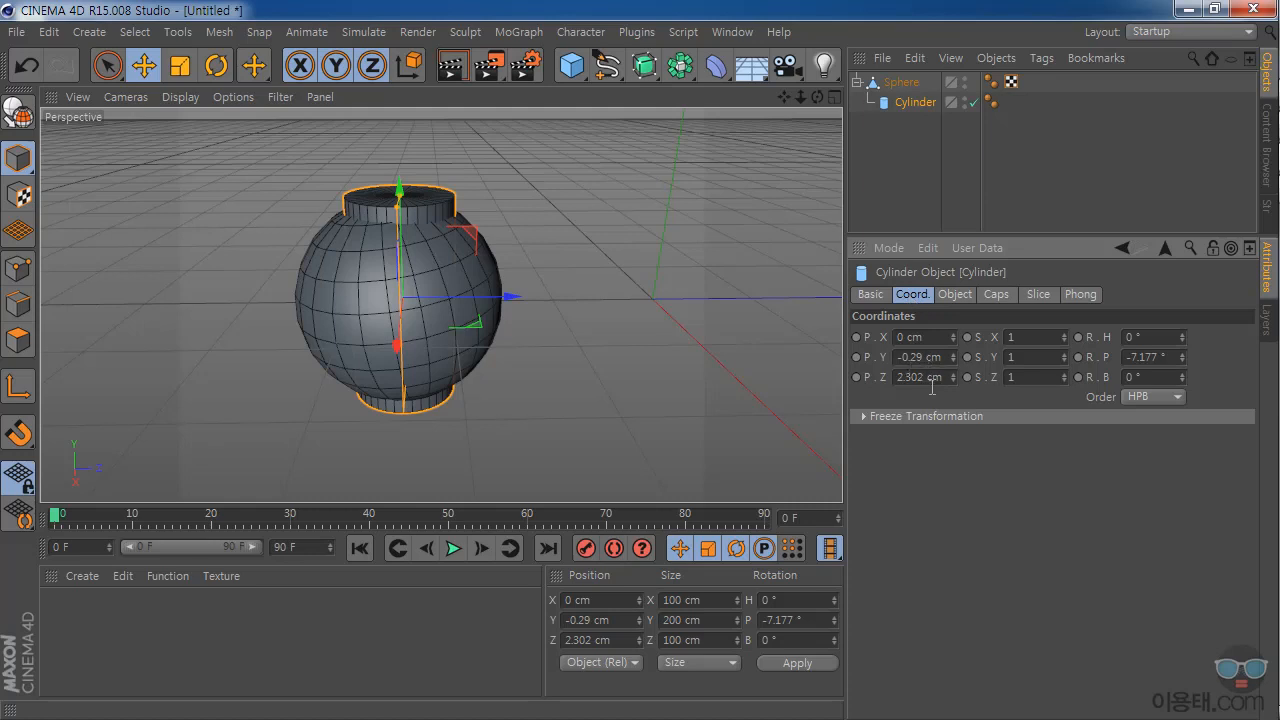
click(870, 294)
click(911, 294)
click(939, 360)
text(0)
key(Tab)
text(0)
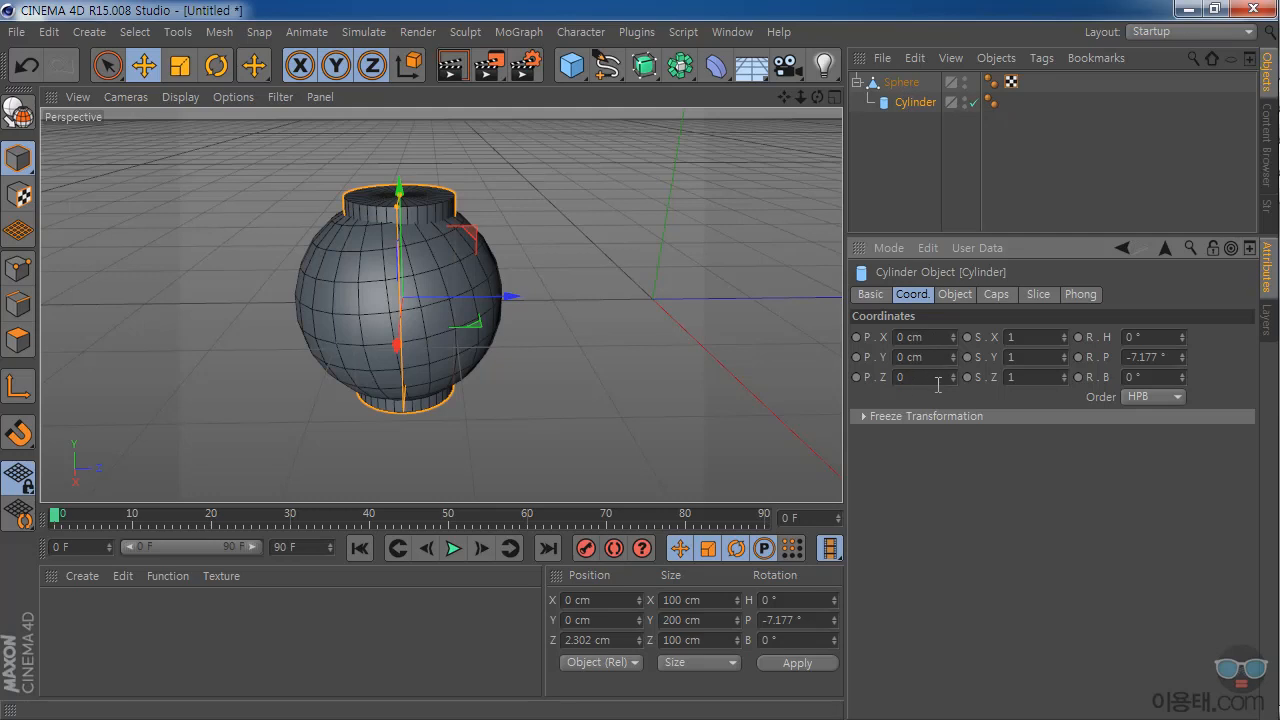
key(Return)
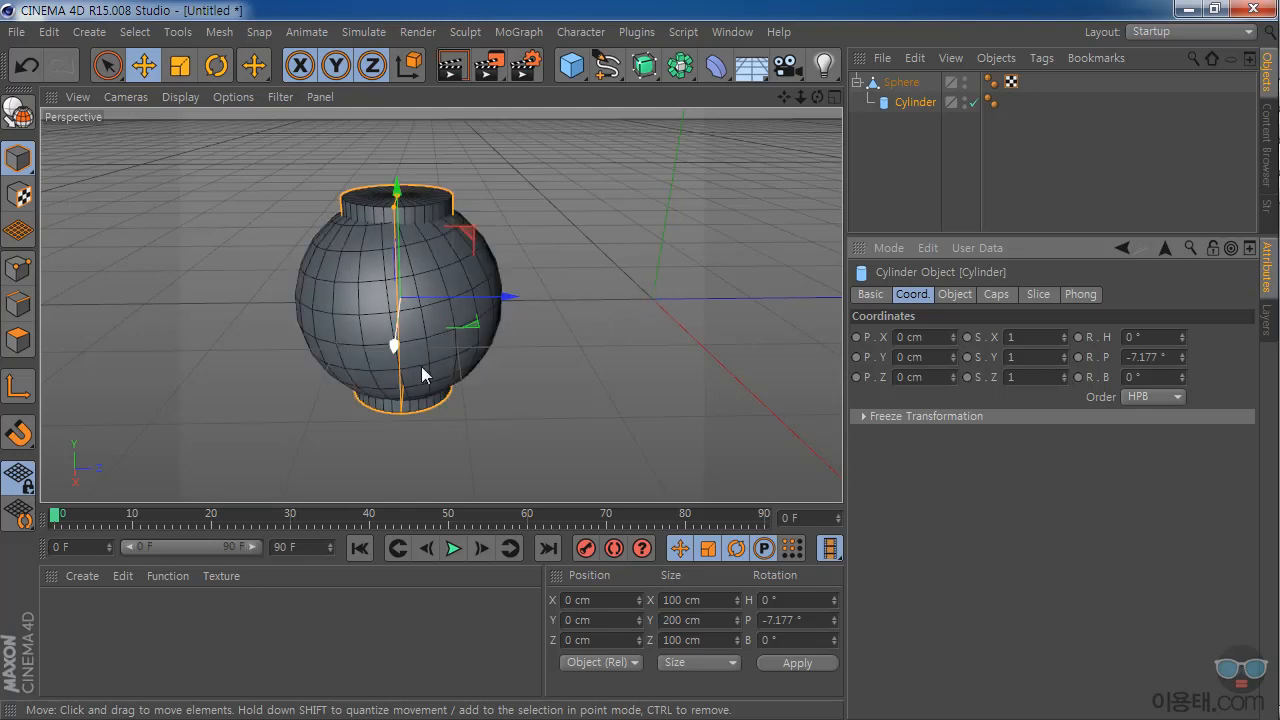
- Take the cylinder out of the sphere's hierarchy, making it a separate top-level object below the sphere
click(899, 84)
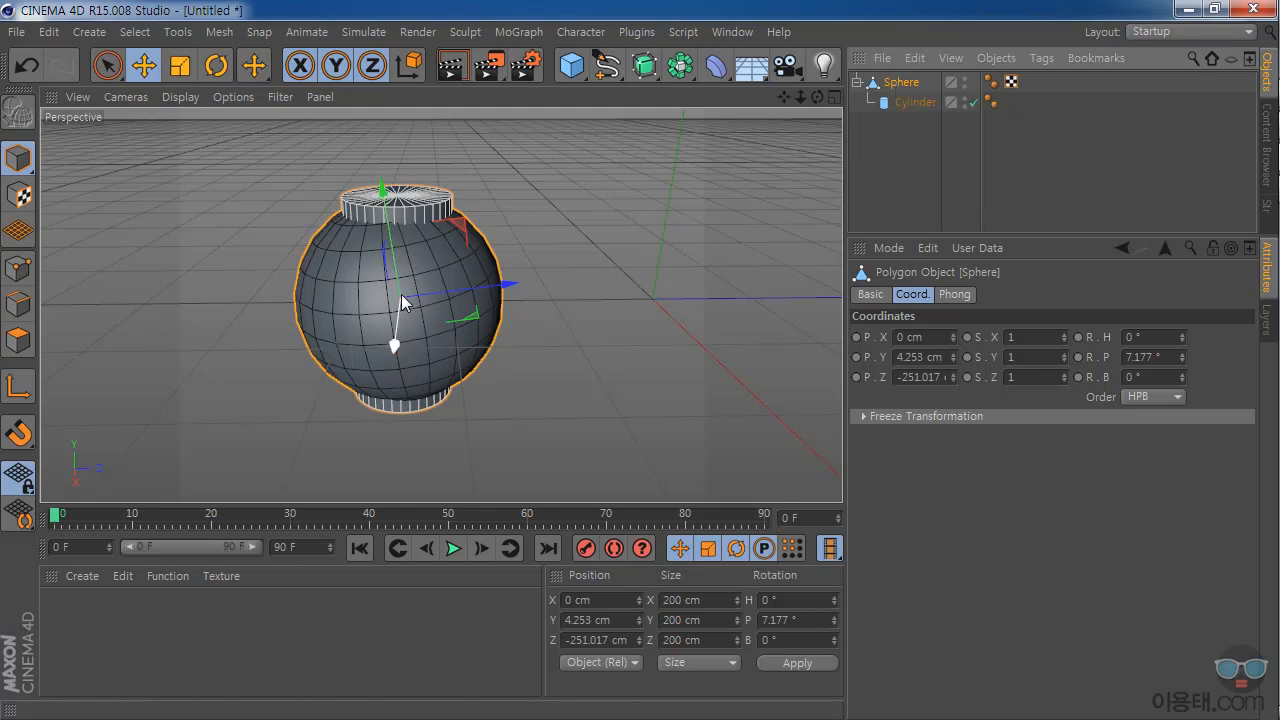
click(916, 104)
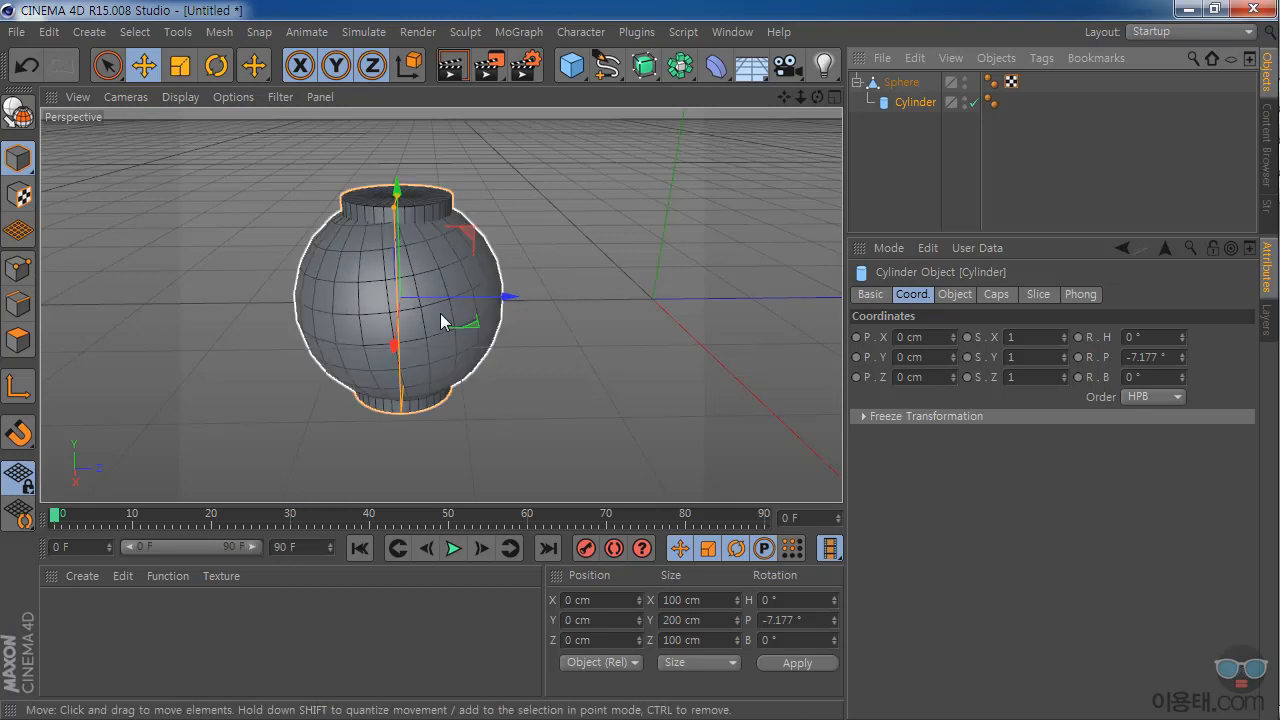
drag(817, 96, 815, 168)
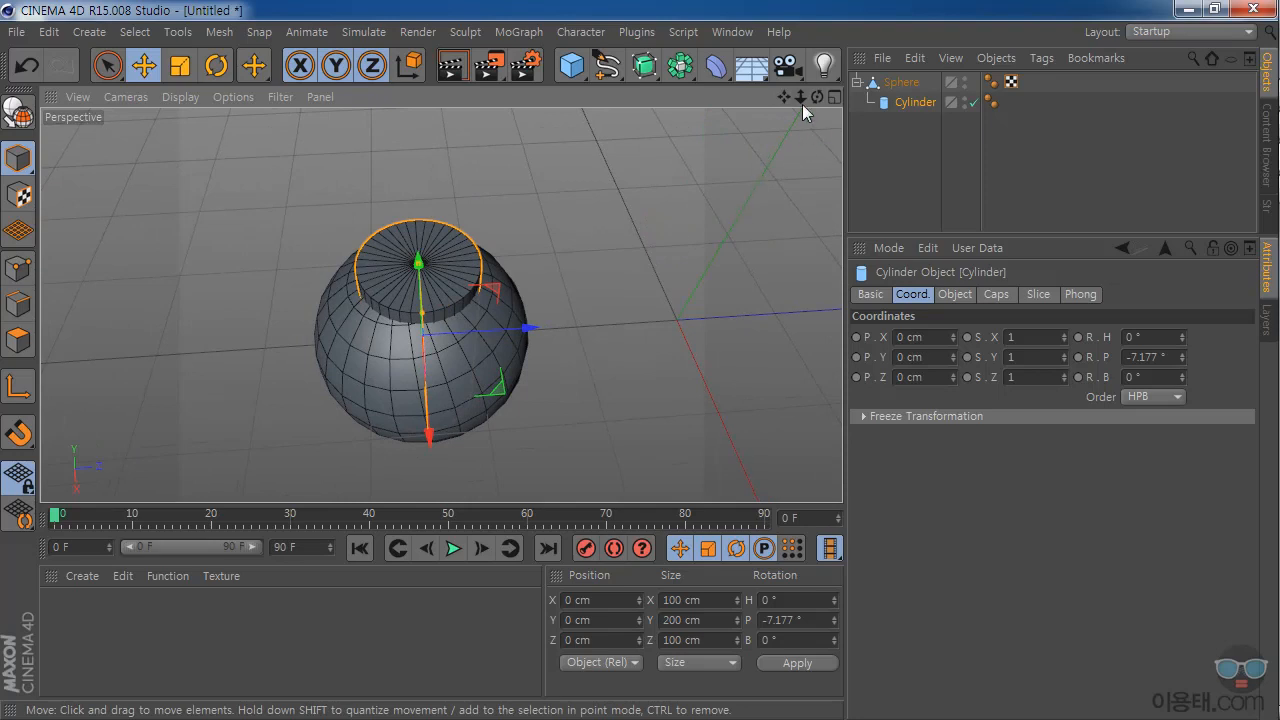
drag(817, 98, 793, 79)
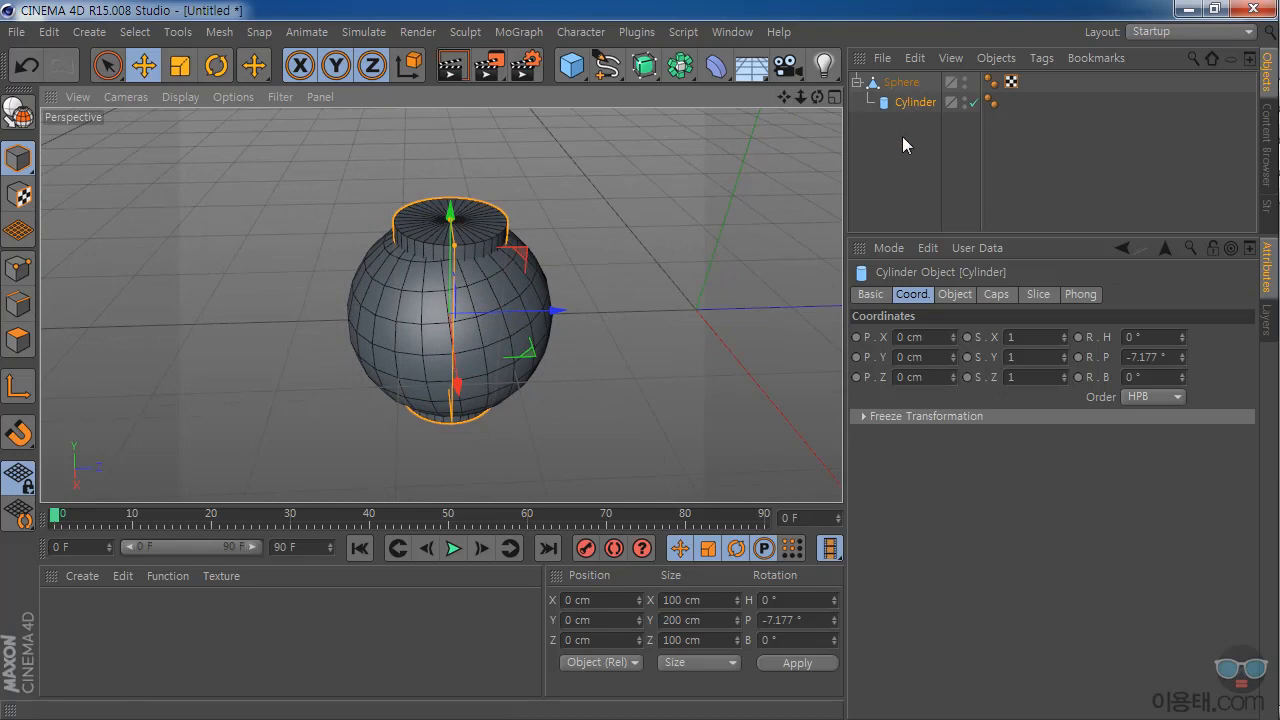
drag(909, 103, 893, 131)
click(909, 173)
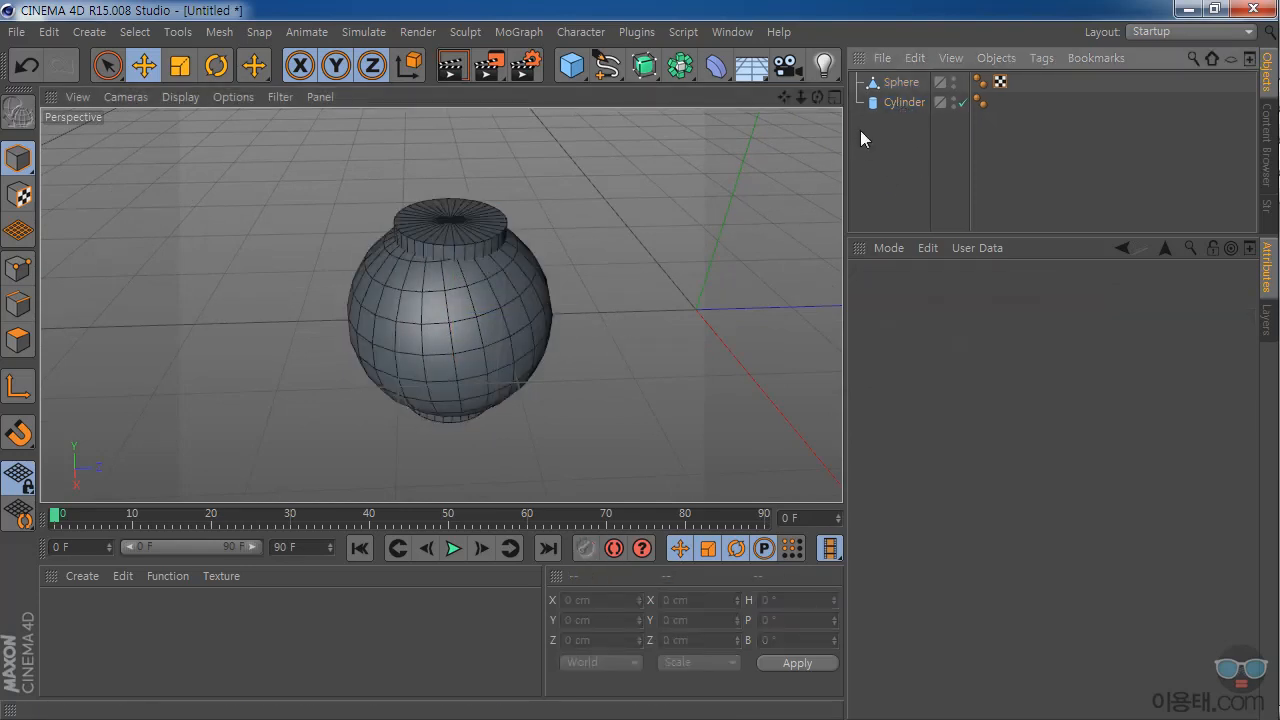
- Move the unparented cylinder out of the sphere along Z and set its Y and Z position to 0 cm
click(903, 103)
drag(555, 310, 784, 308)
drag(785, 98, 719, 70)
click(923, 366)
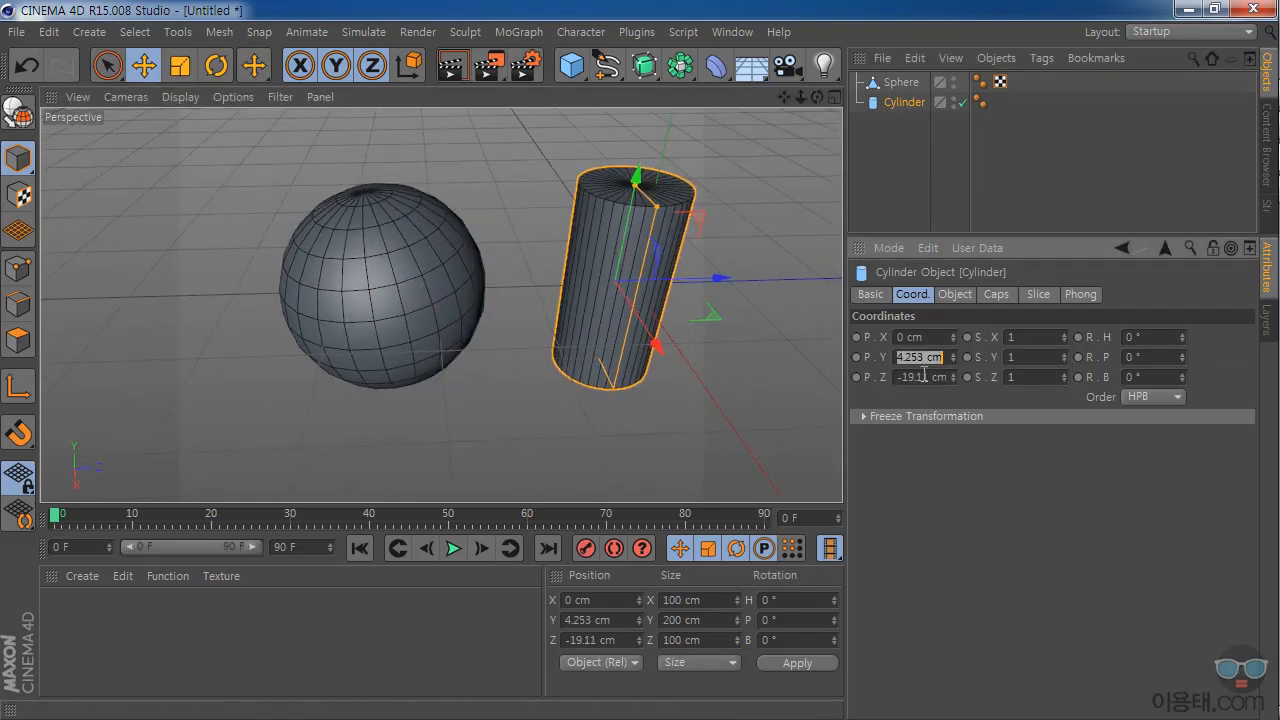
text(0)
key(Tab)
text(0)
key(Return)
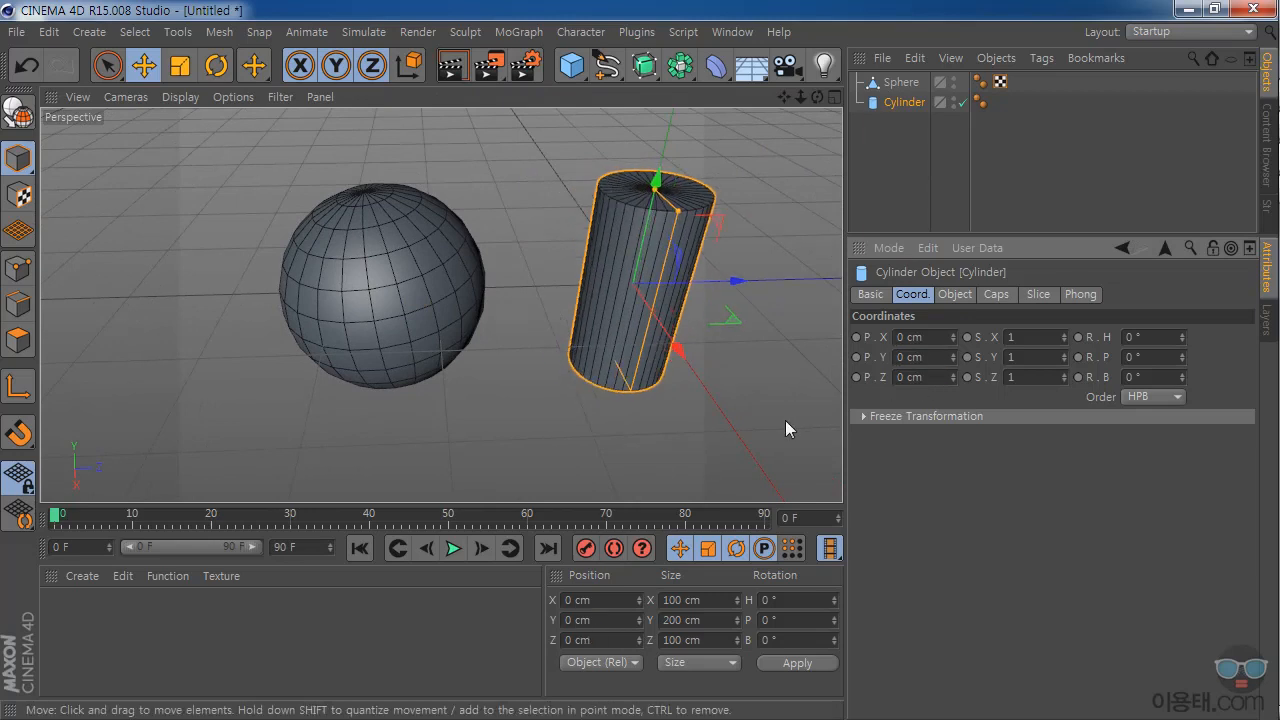
- Make one duplicate of the sphere and one duplicate of the cylinder in the object hierarchy
drag(800, 98, 726, 98)
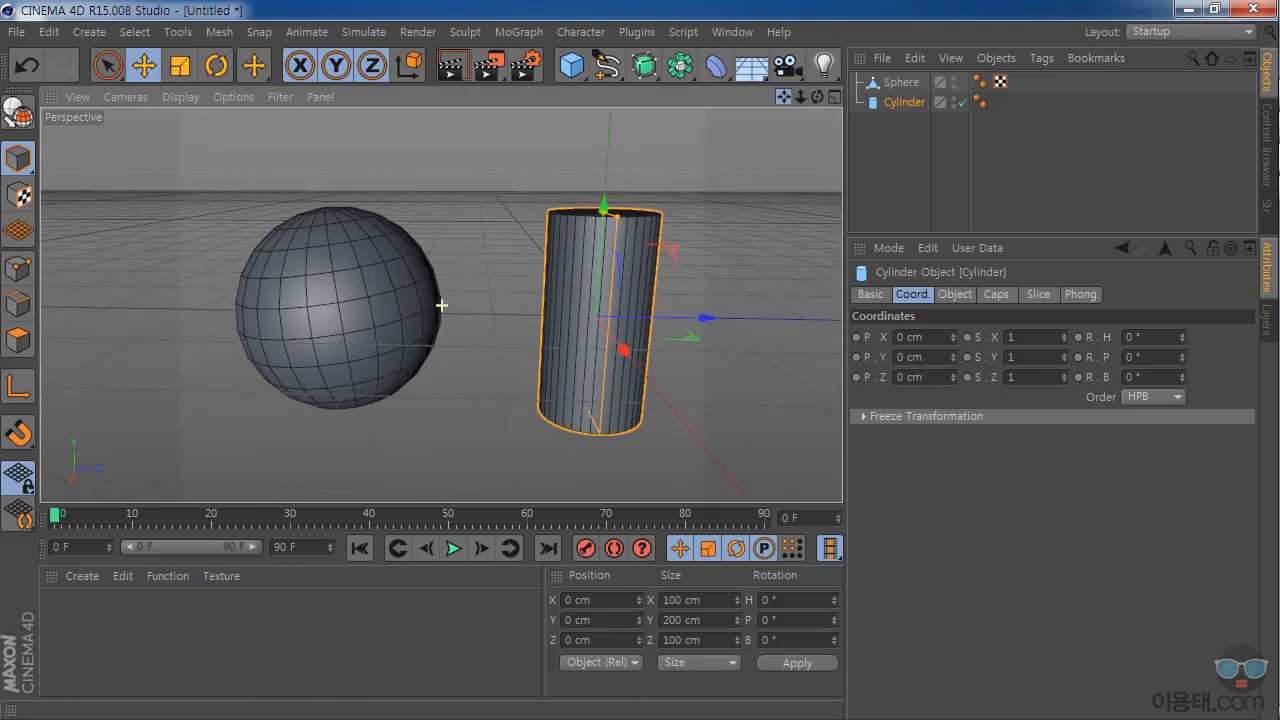
mouse_move(817, 98)
mouse_down()
mouse_move(825, 116)
mouse_move(806, 106)
mouse_up()
click(900, 82)
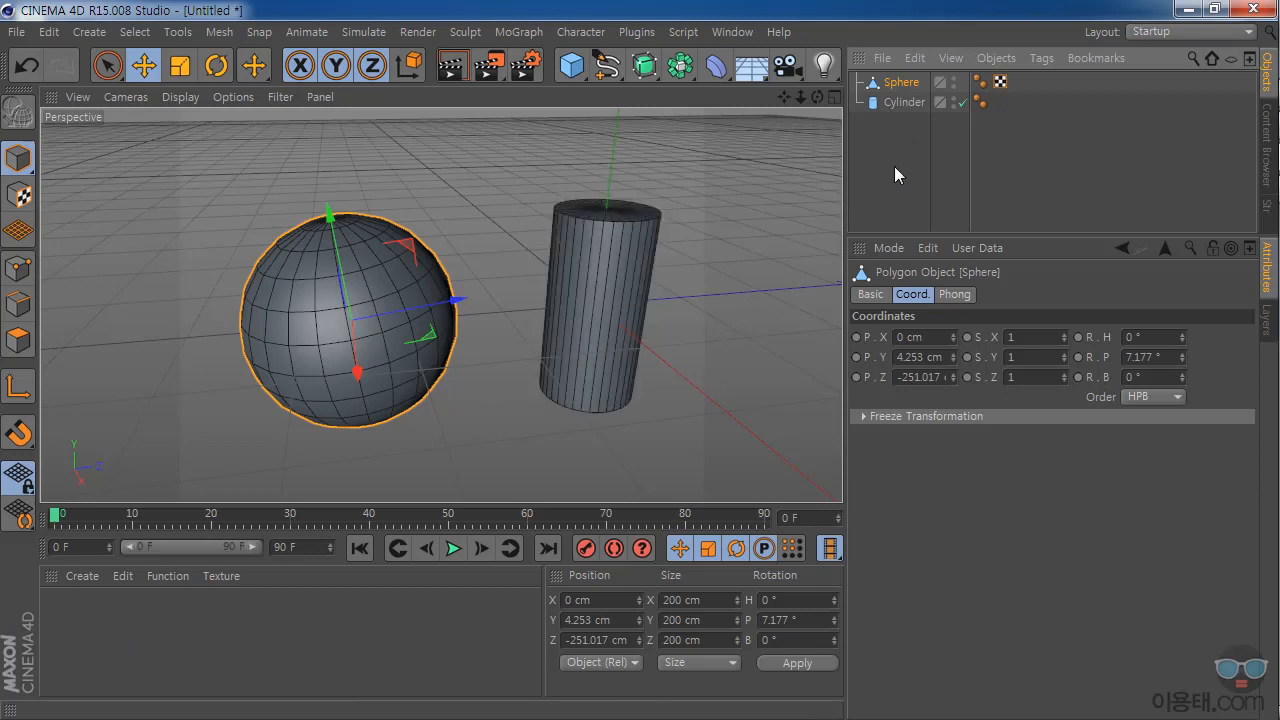
click(50, 33)
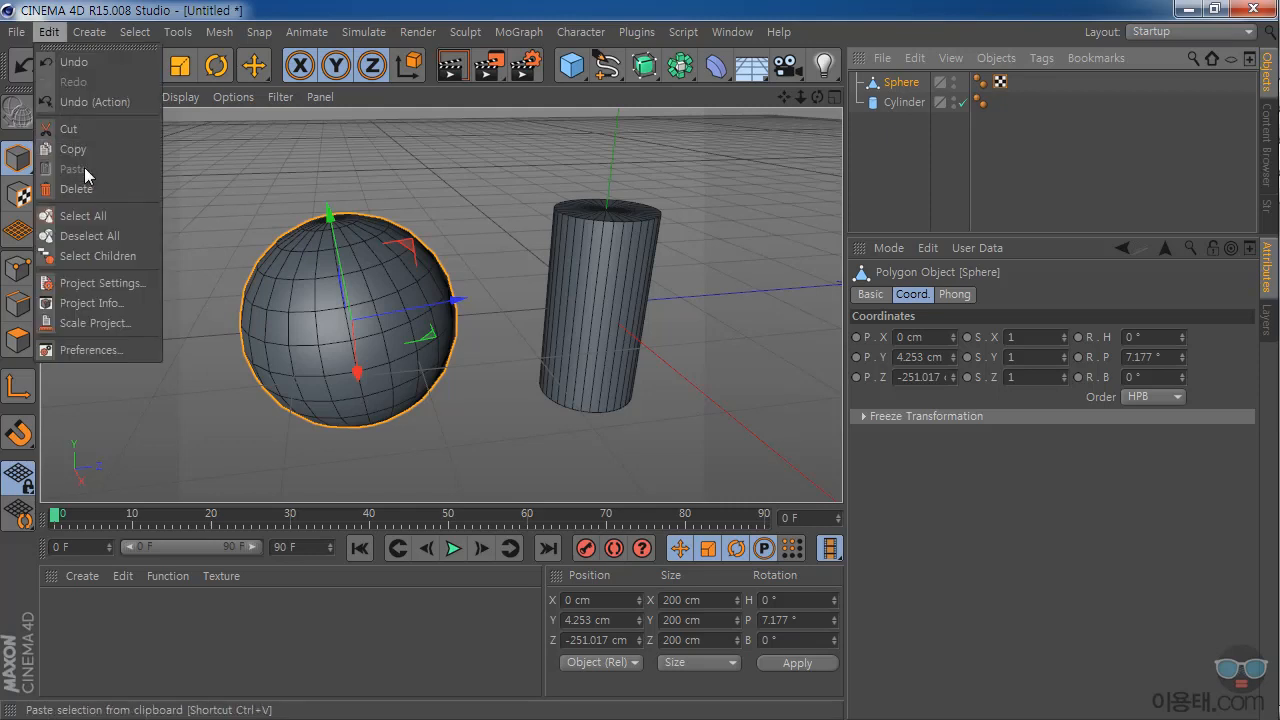
click(903, 134)
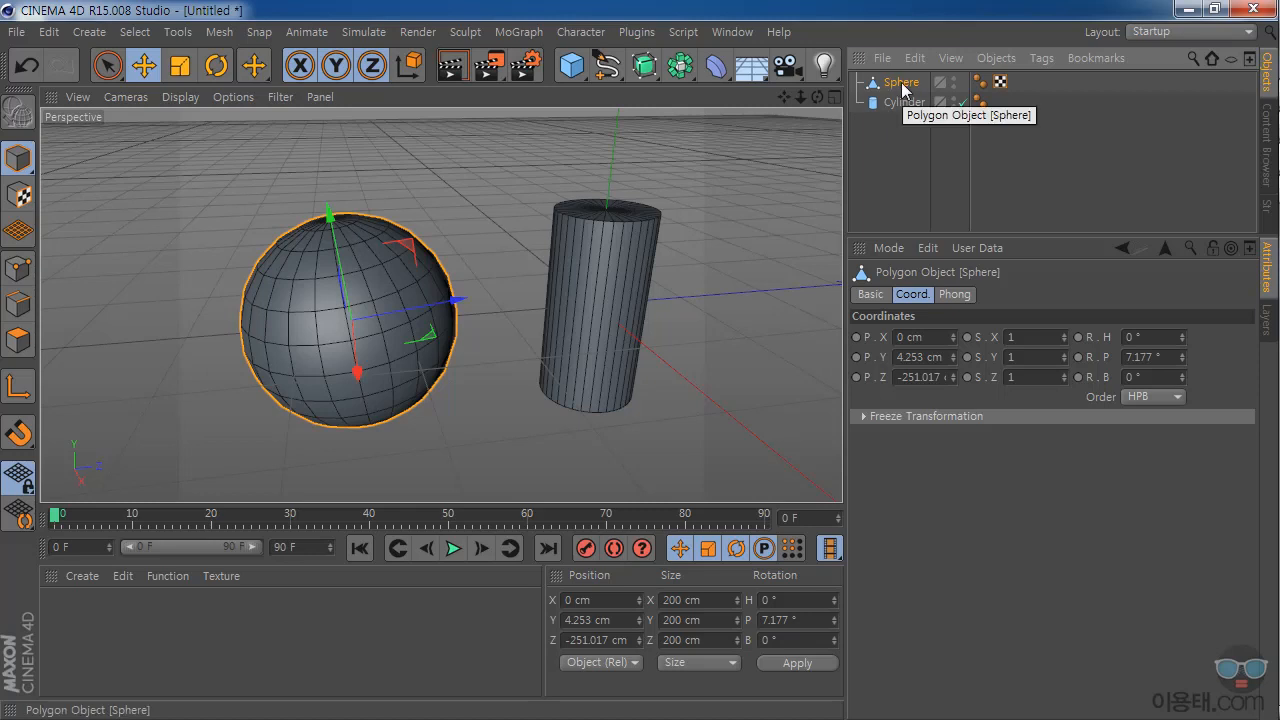
drag(903, 88, 906, 82)
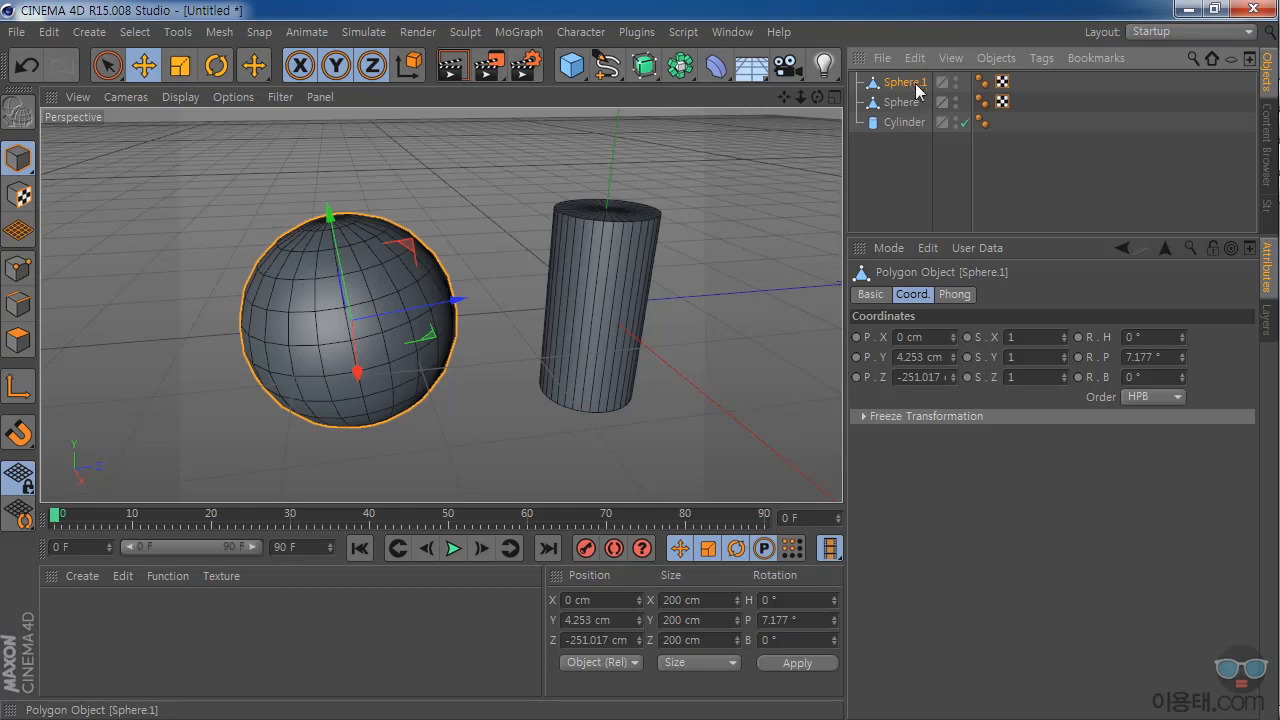
click(910, 127)
ctrl+drag(910, 130, 914, 181)
click(914, 181)
- Select all four objects and duplicate them together at the end of the object list
key(ctrl+a)
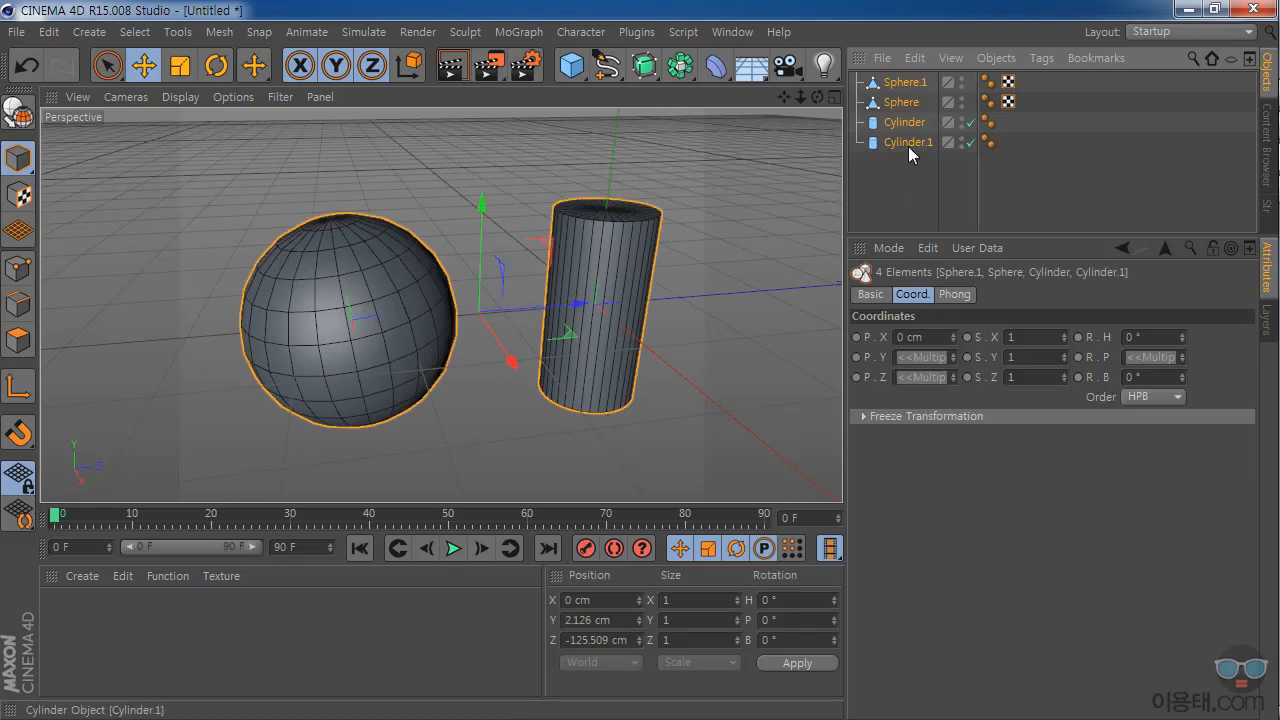
ctrl+drag(908, 142, 915, 194)
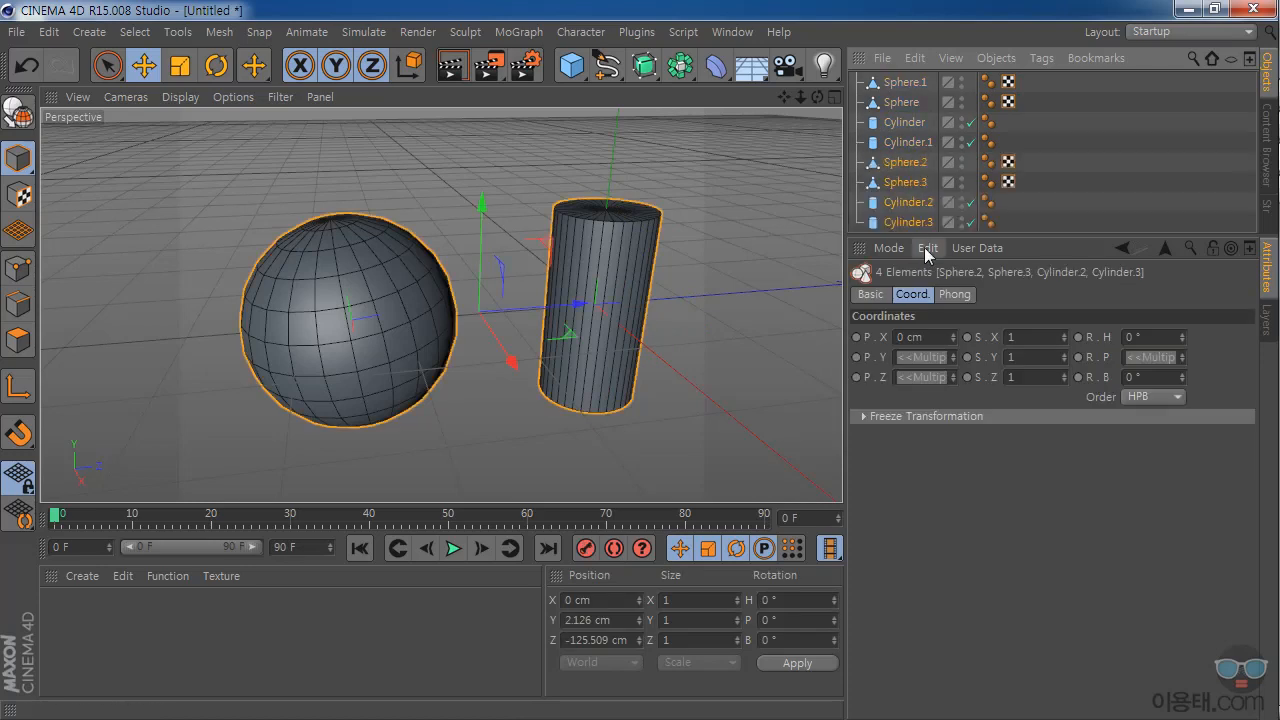
drag(928, 244, 930, 352)
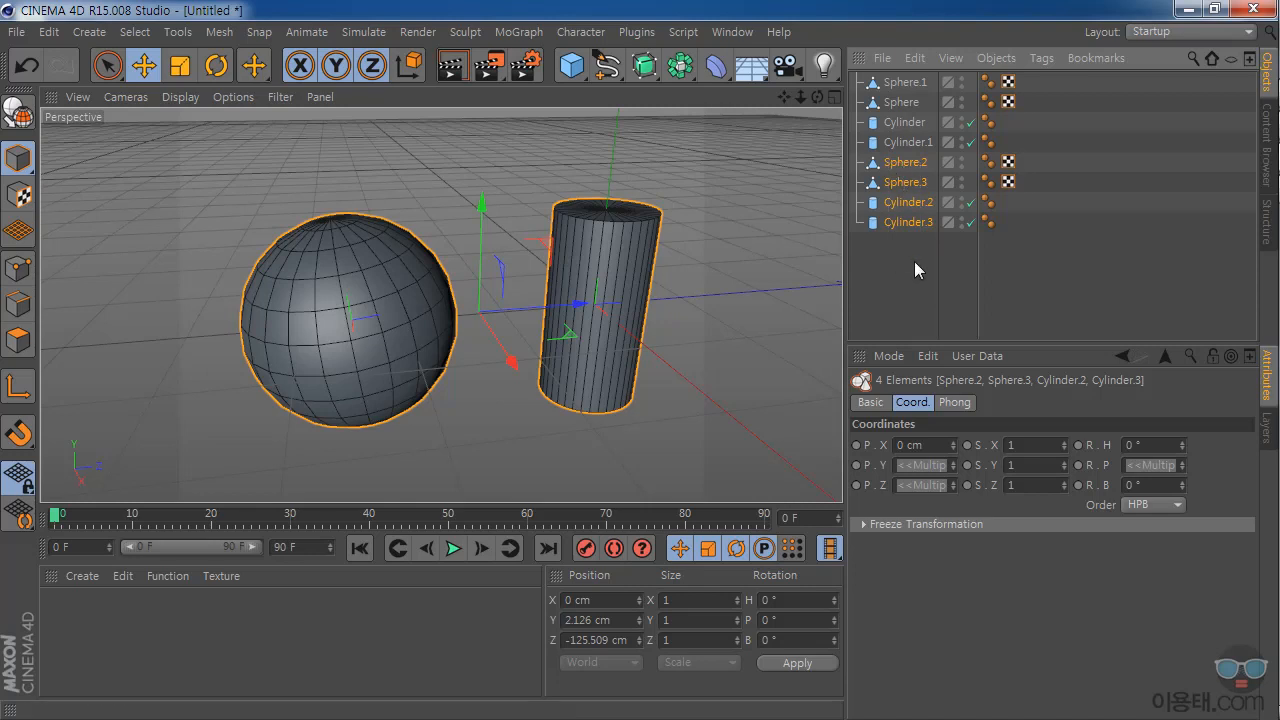
- Delete all the duplicated spheres and cylinders, keeping only the original sphere and cylinder
key(Delete)
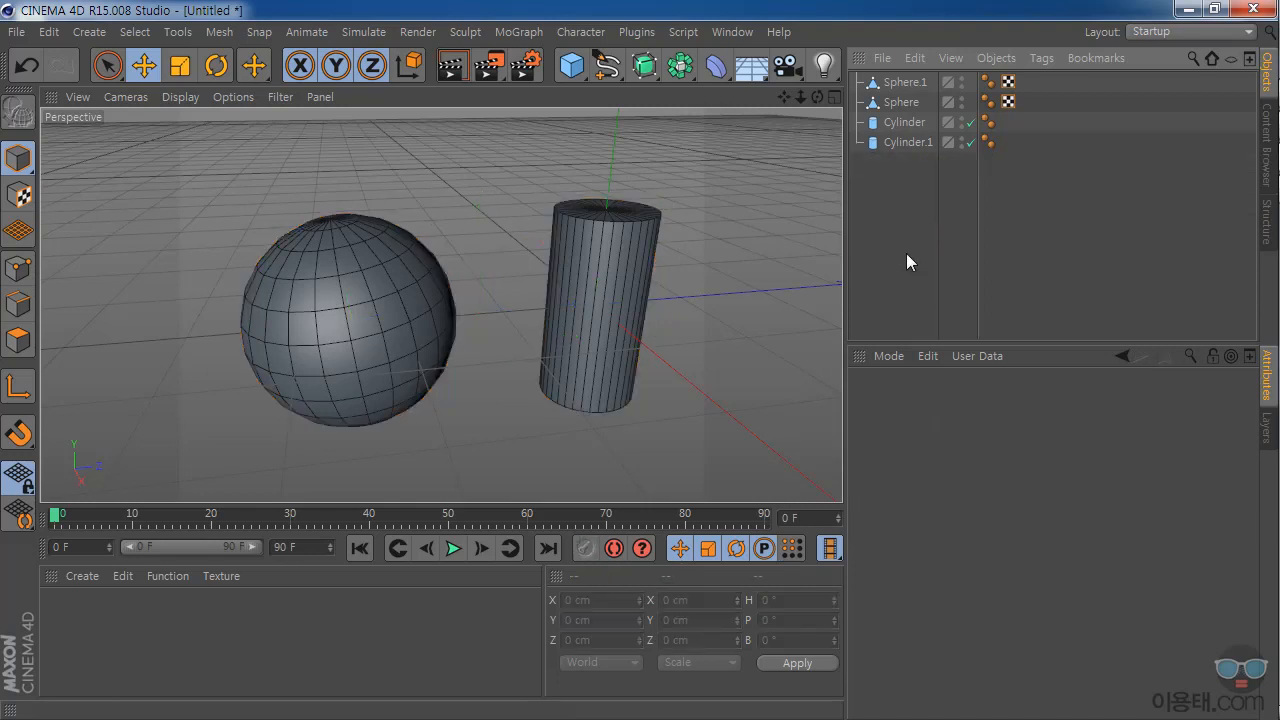
click(904, 124)
click(907, 143)
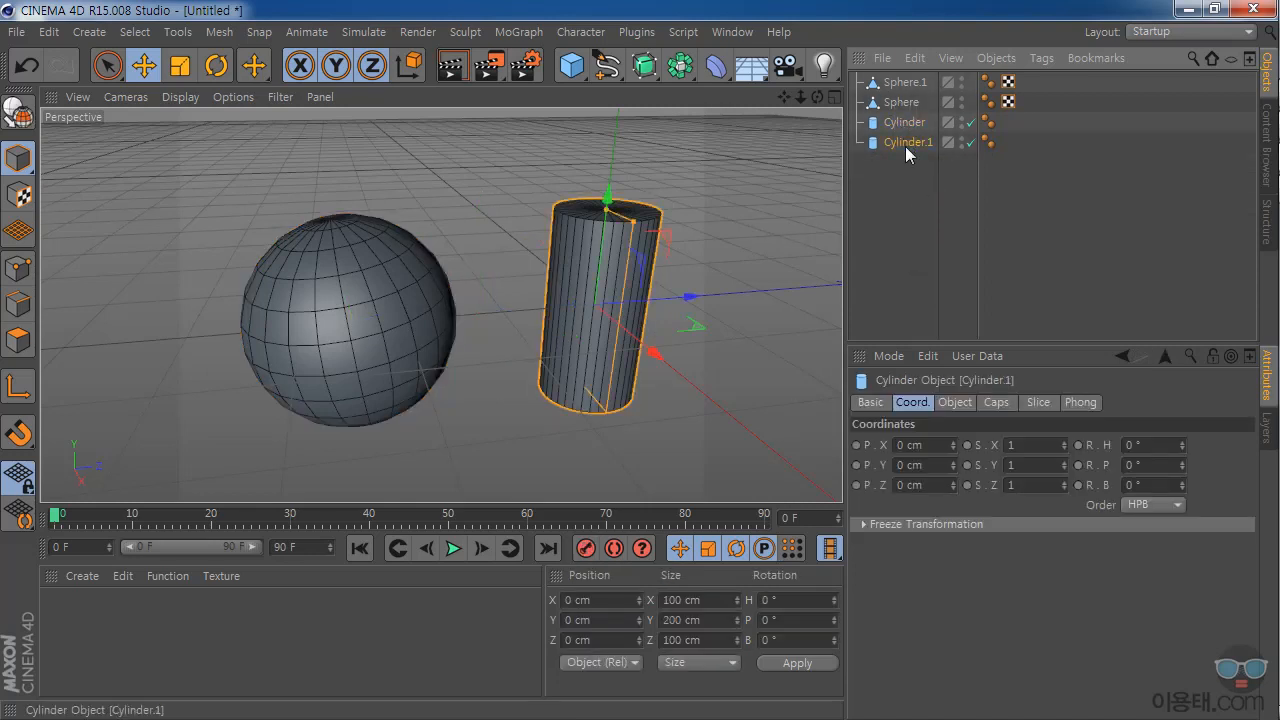
key(Delete)
click(905, 82)
key(Delete)
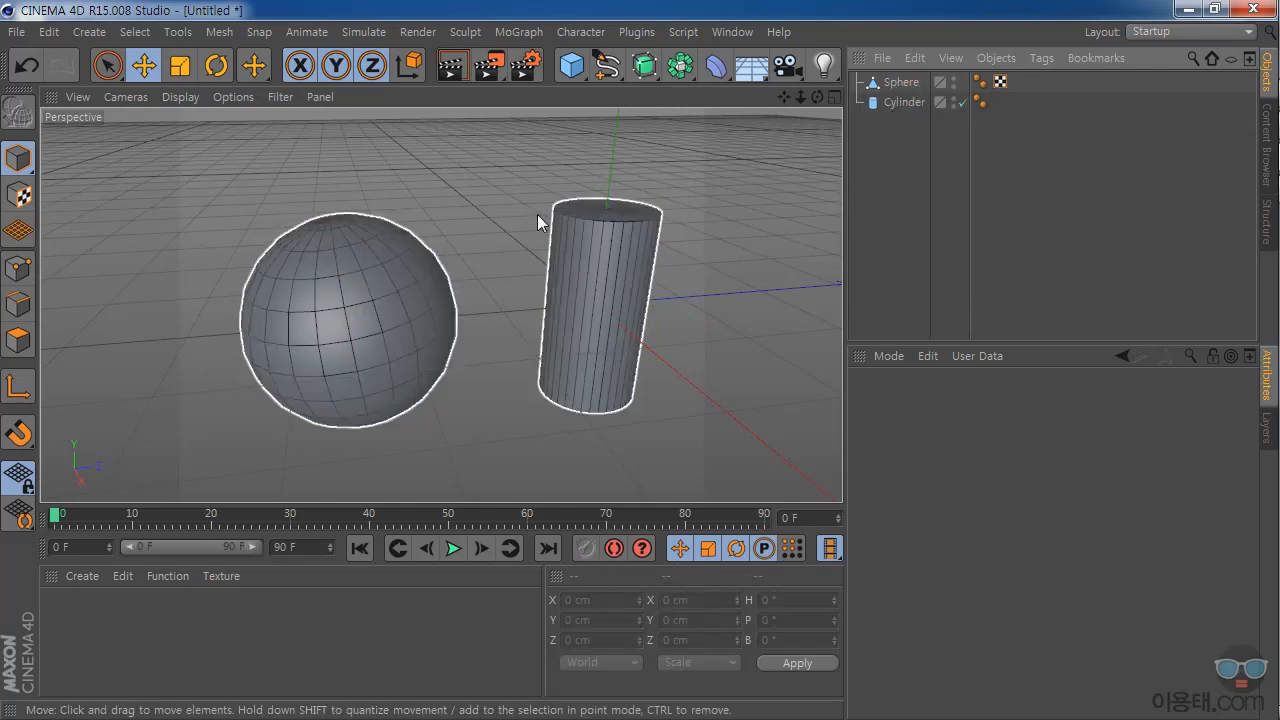
- Duplicate the cylinder along the Z axis, placing the copy at about -121.7 cm in Z
click(904, 102)
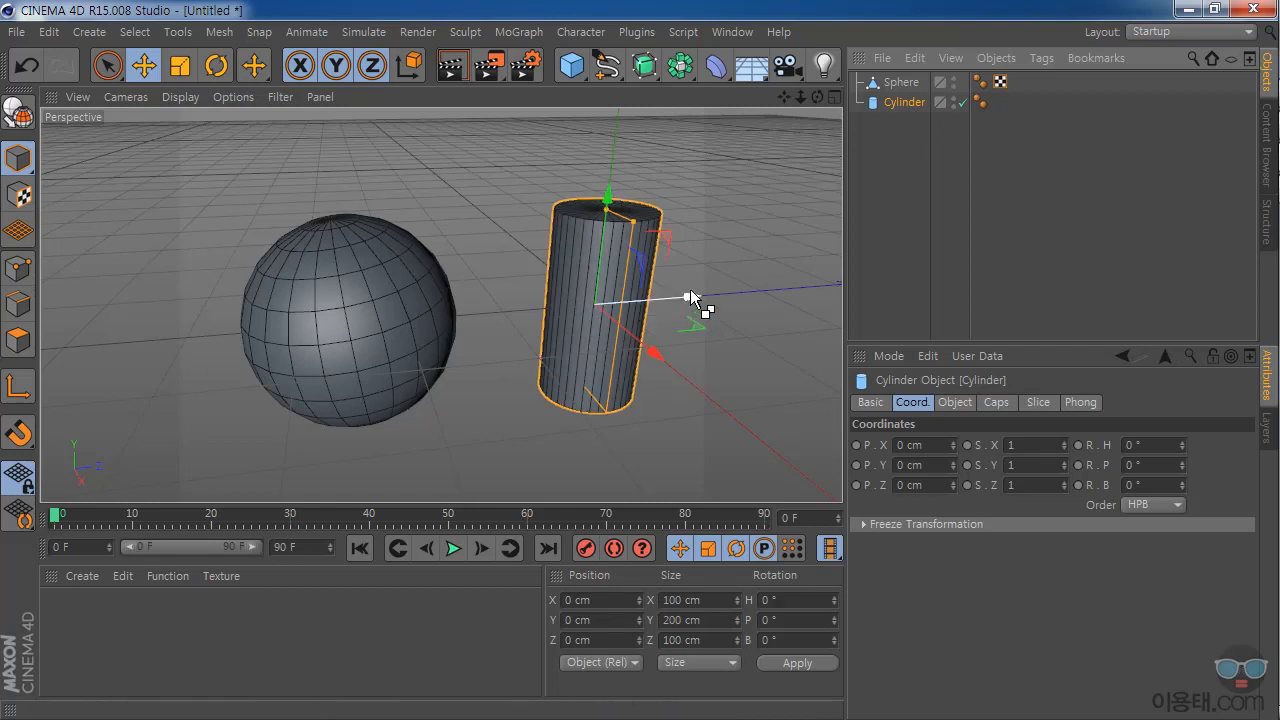
ctrl+drag(689, 297, 584, 315)
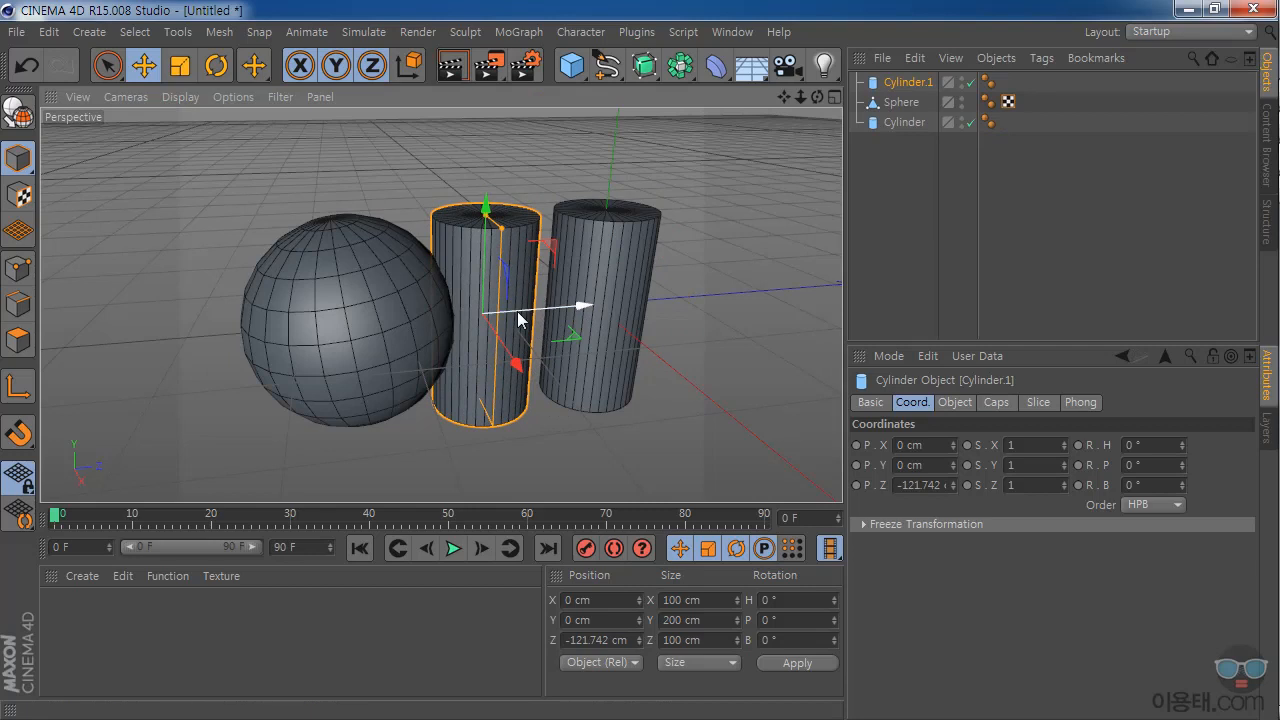
- Create a new material and make a duplicate of it beside the original
double_click(61, 630)
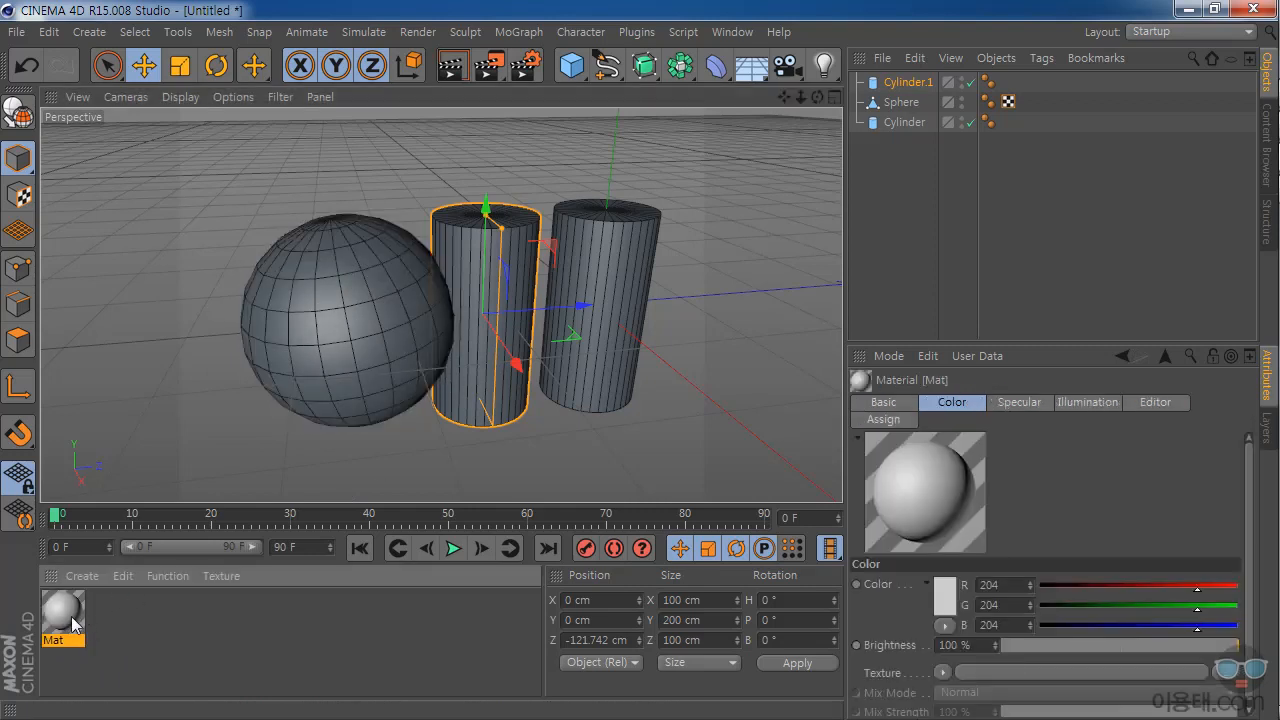
drag(72, 622, 112, 618)
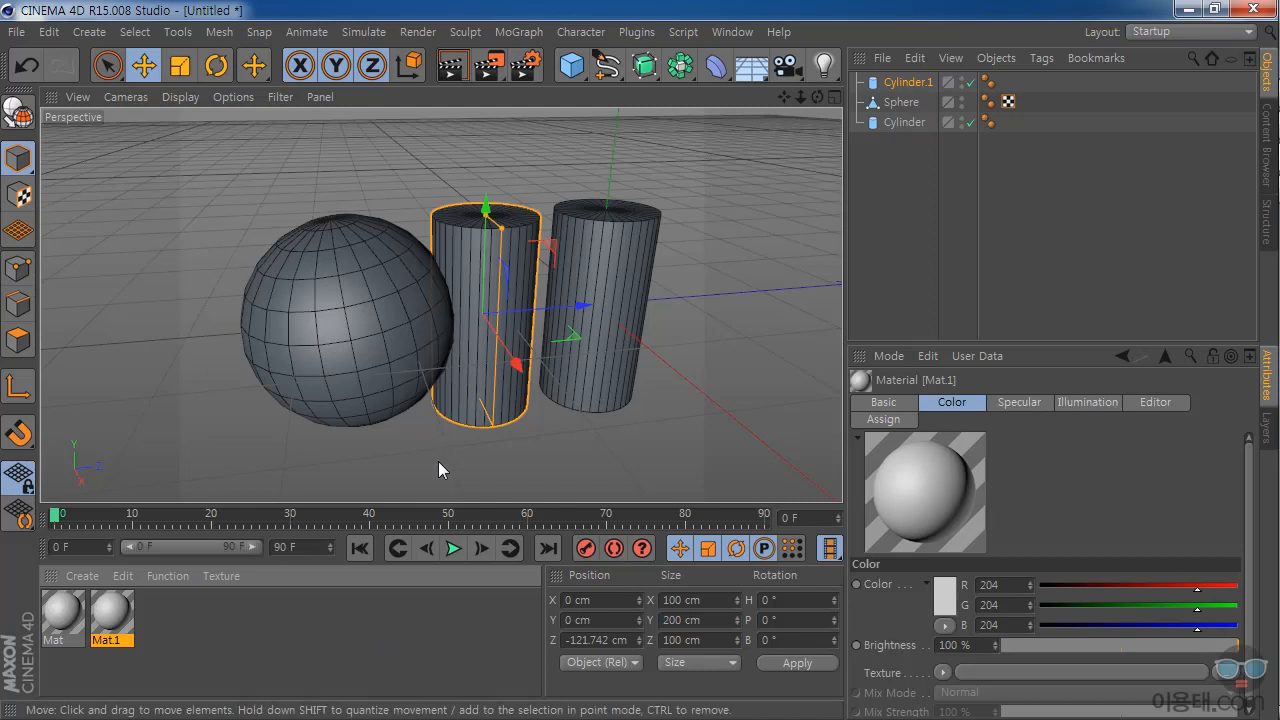
- Delete the duplicated cylinder and the original cylinder, leaving only the sphere in the scene
click(910, 84)
key(Delete)
click(906, 106)
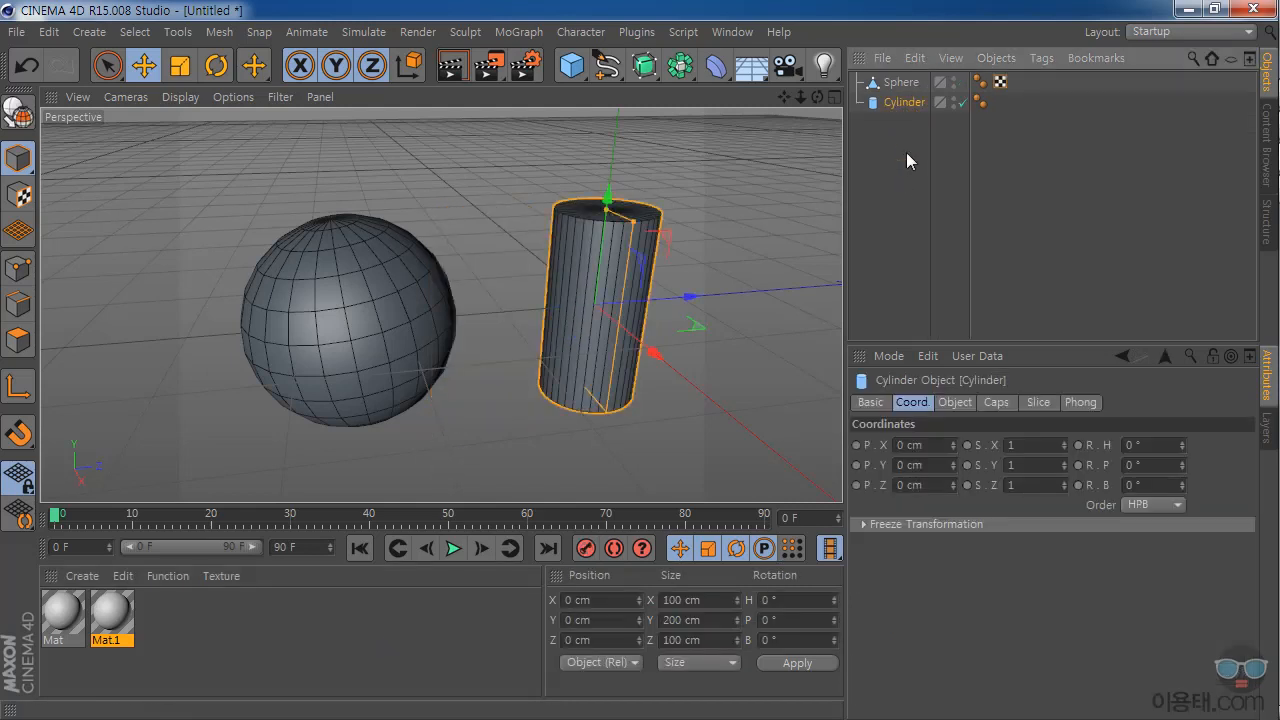
key(Delete)
- Set the sphere's Y and Z position to 0 cm
click(899, 84)
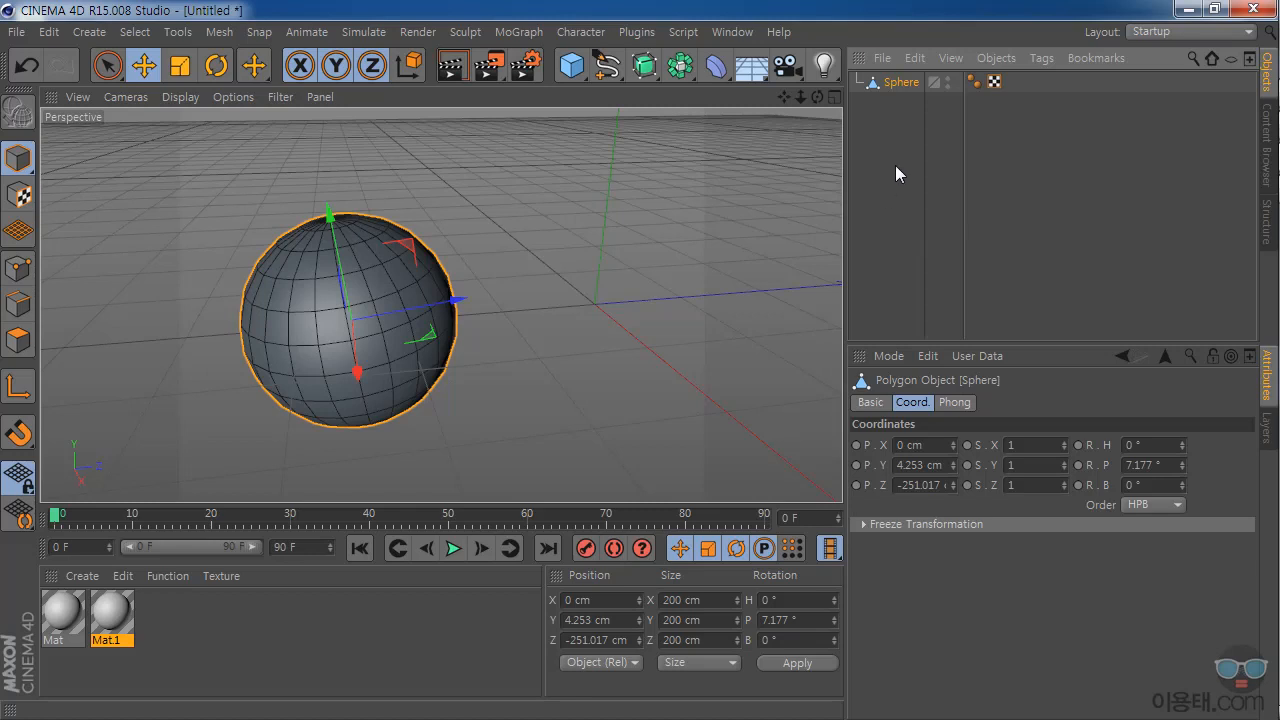
click(598, 620)
text(0)
click(598, 641)
text(0)
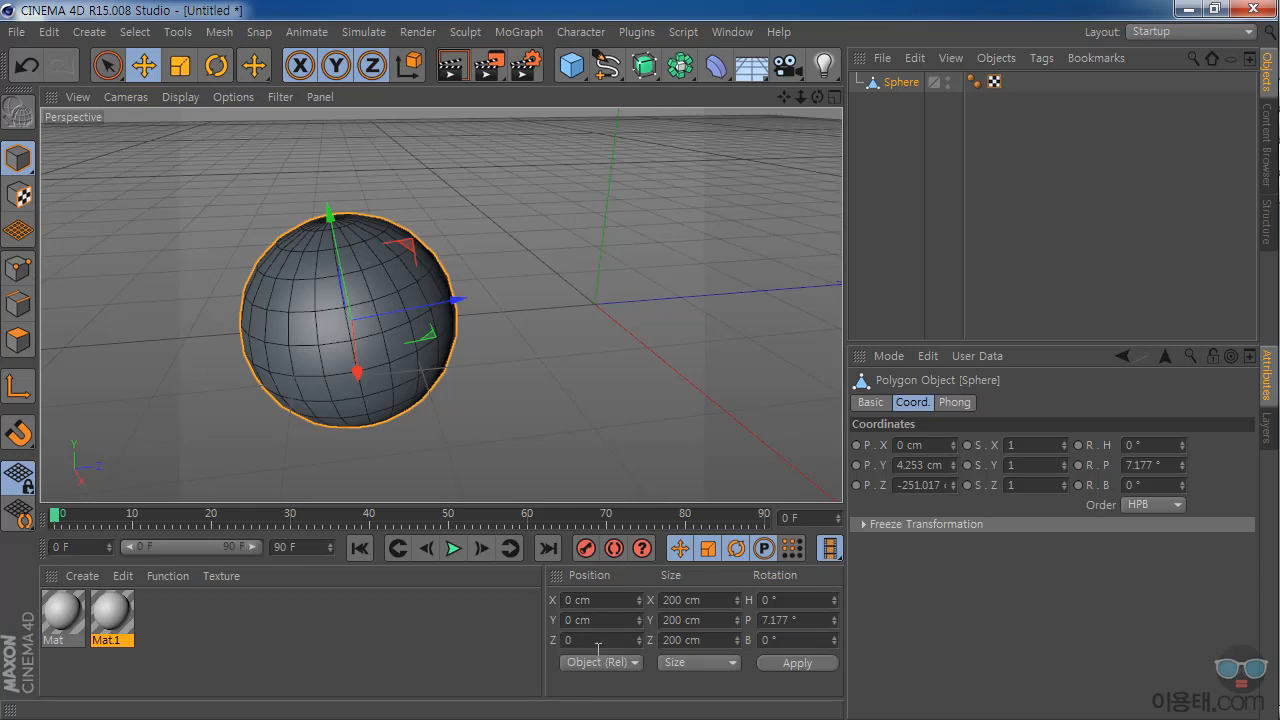
key(Return)
- Switch the sphere to polygon mode and restore the default view framing, then bring the sphere closer
drag(783, 97, 633, 86)
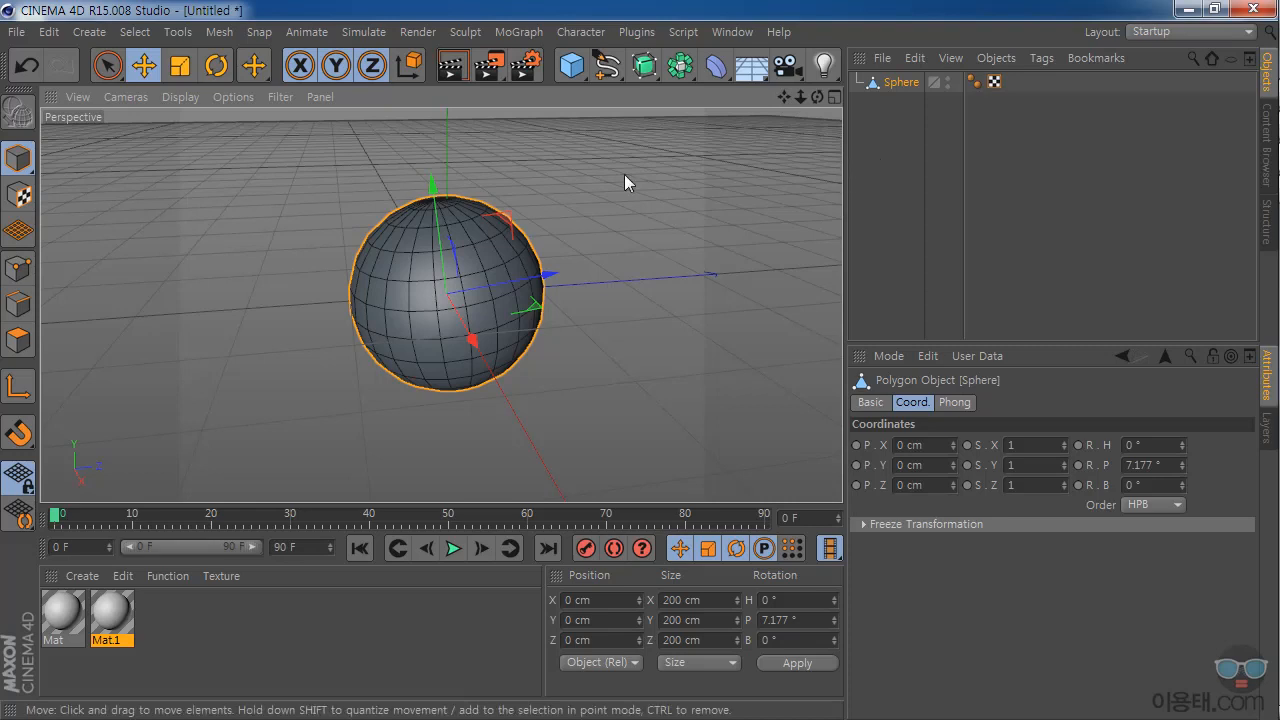
click(18, 340)
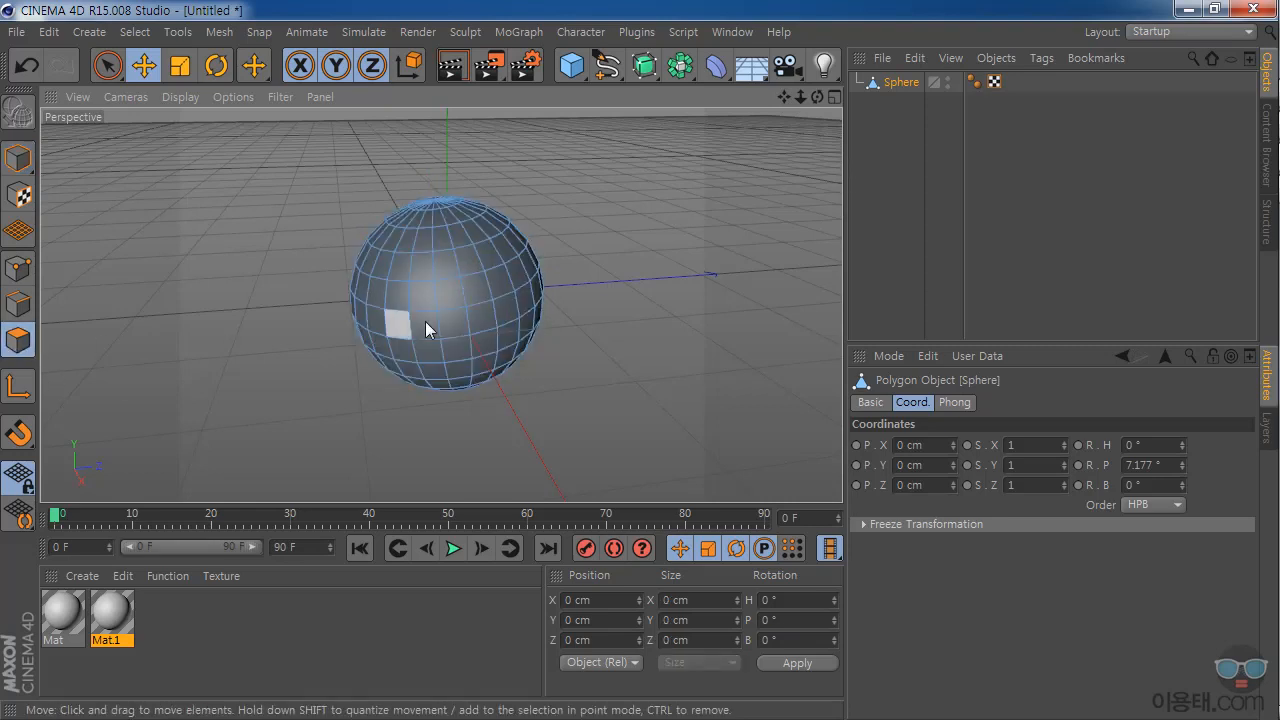
mouse_move(816, 96)
mouse_down()
mouse_move(803, 121)
mouse_move(817, 72)
mouse_move(815, 90)
mouse_up()
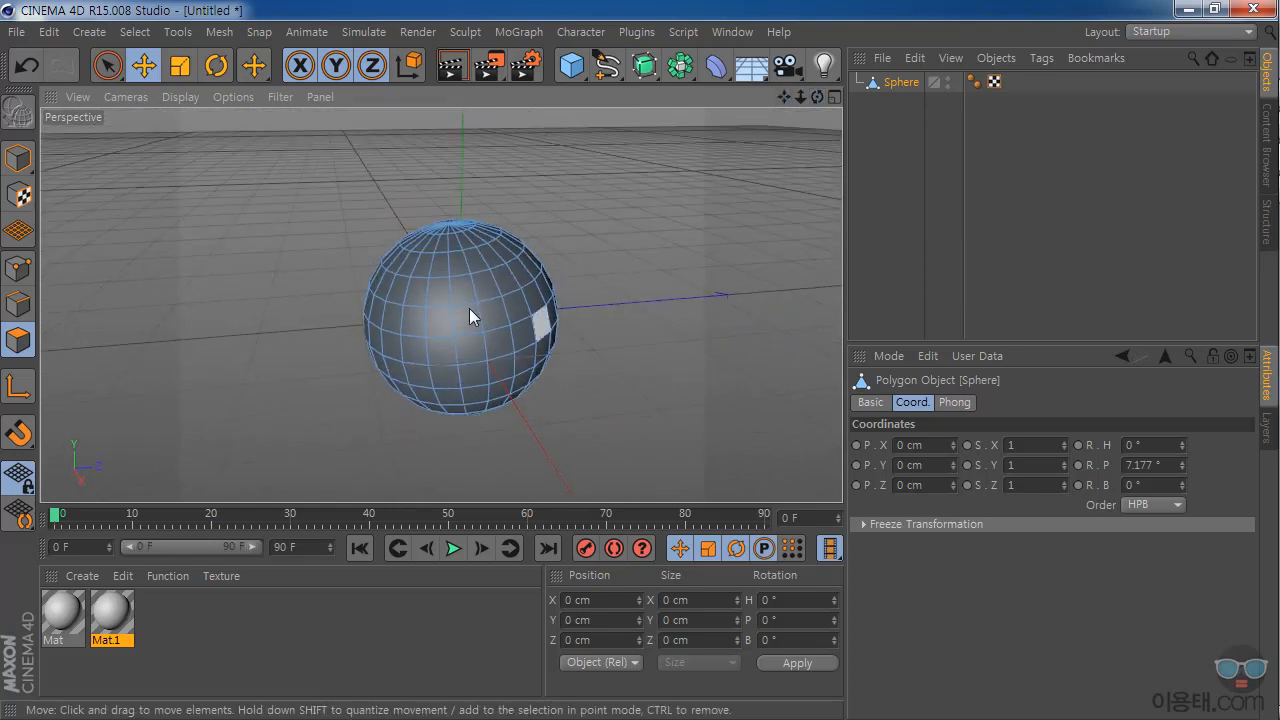
click(127, 100)
mouse_move(80, 97)
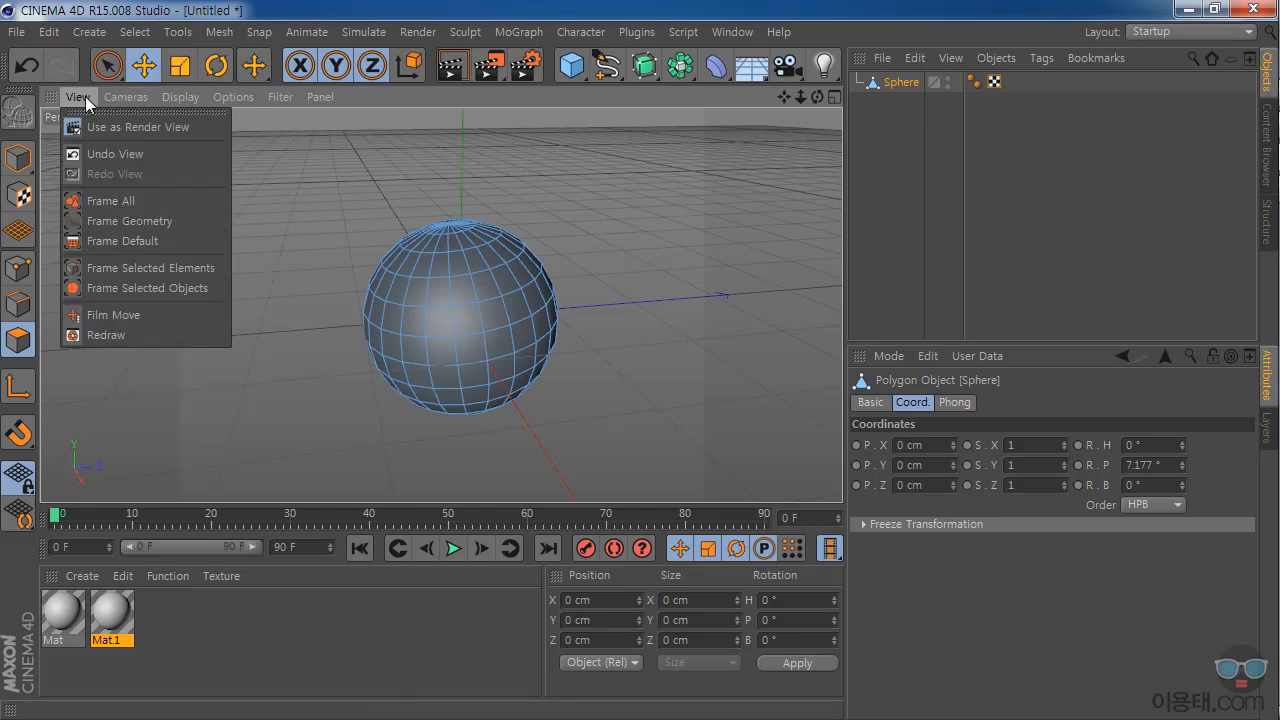
click(130, 241)
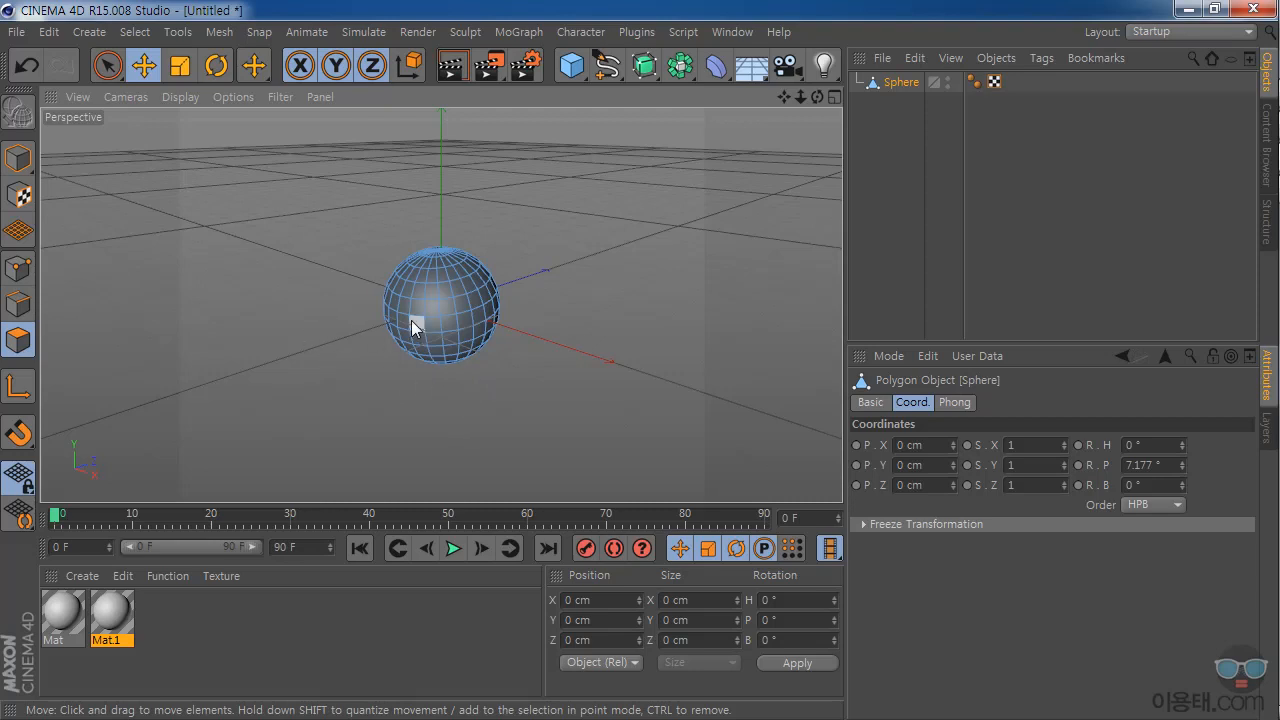
drag(801, 99, 812, 120)
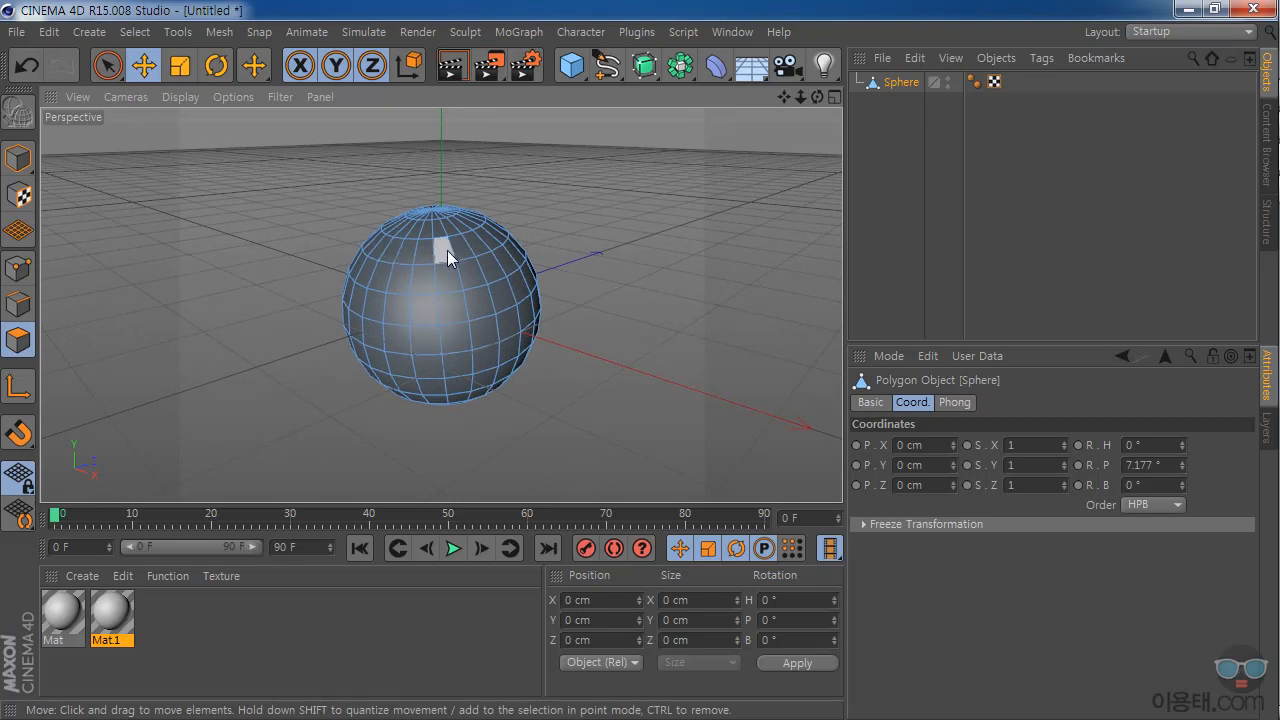
- Select three horizontally adjacent polygons on the front of the sphere with Live Selection, keeping Radius at 10
click(372, 300)
click(471, 276)
click(120, 76)
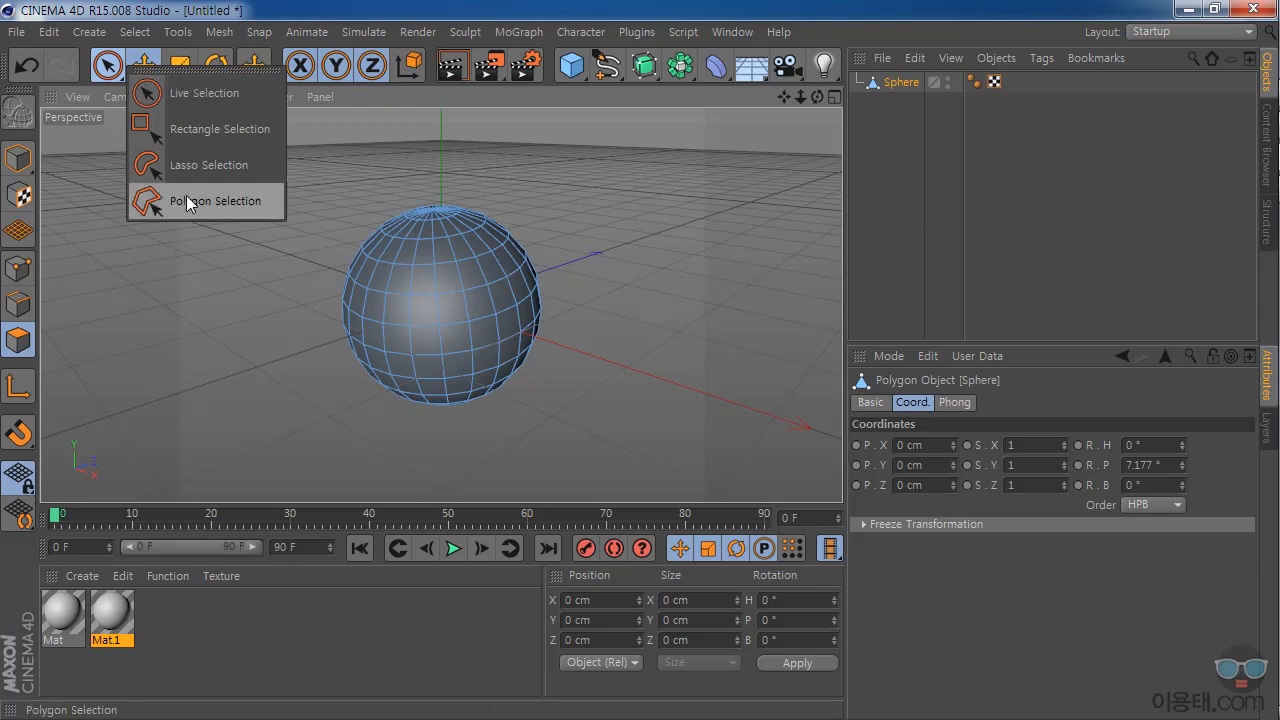
click(224, 93)
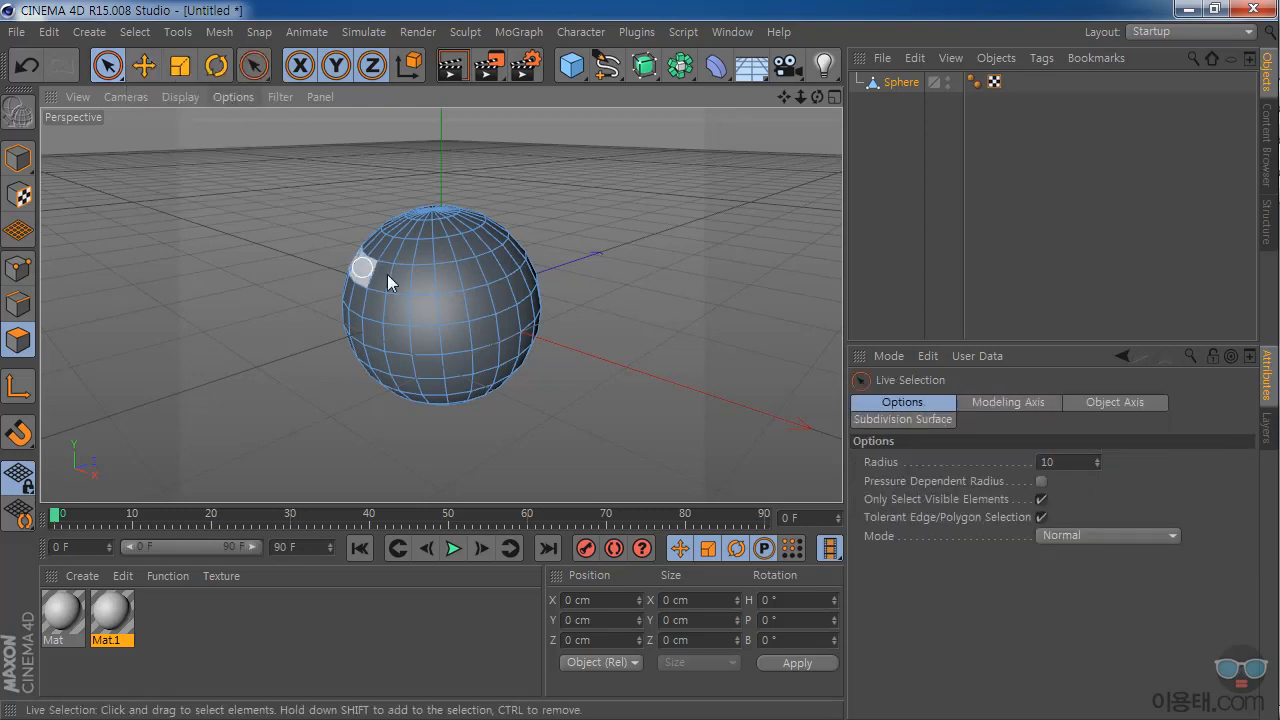
click(423, 314)
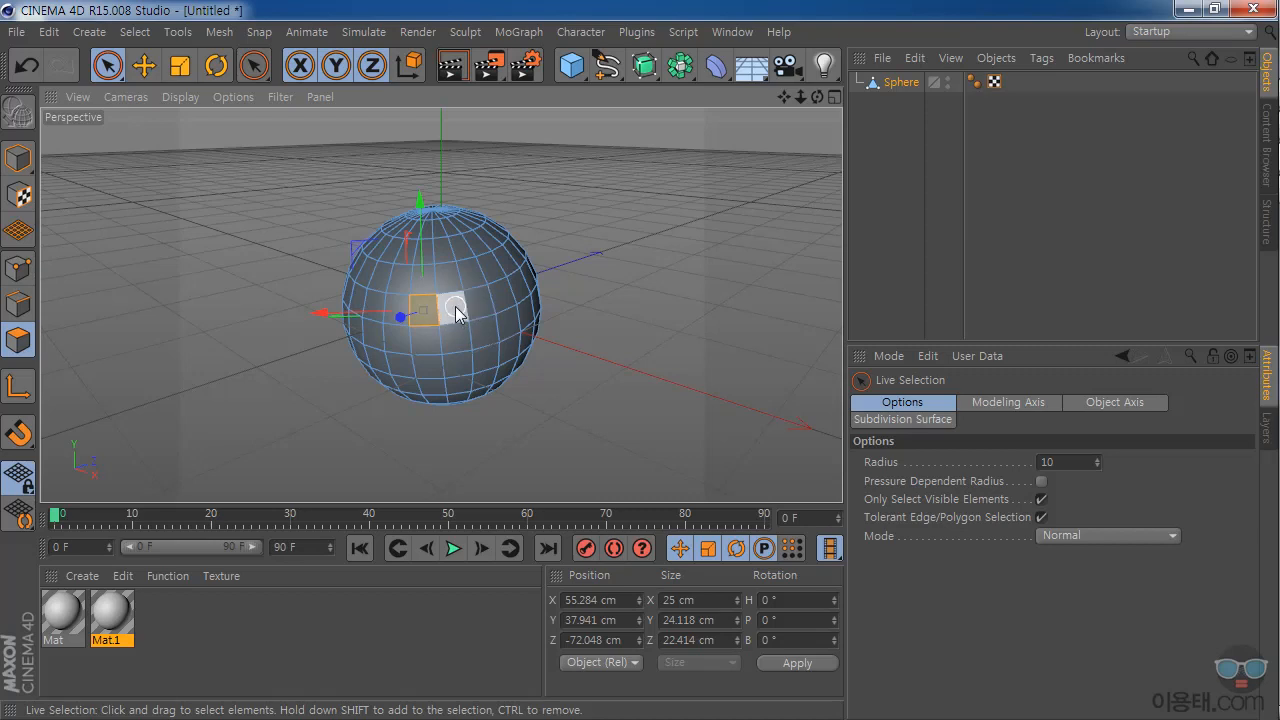
shift+click(456, 312)
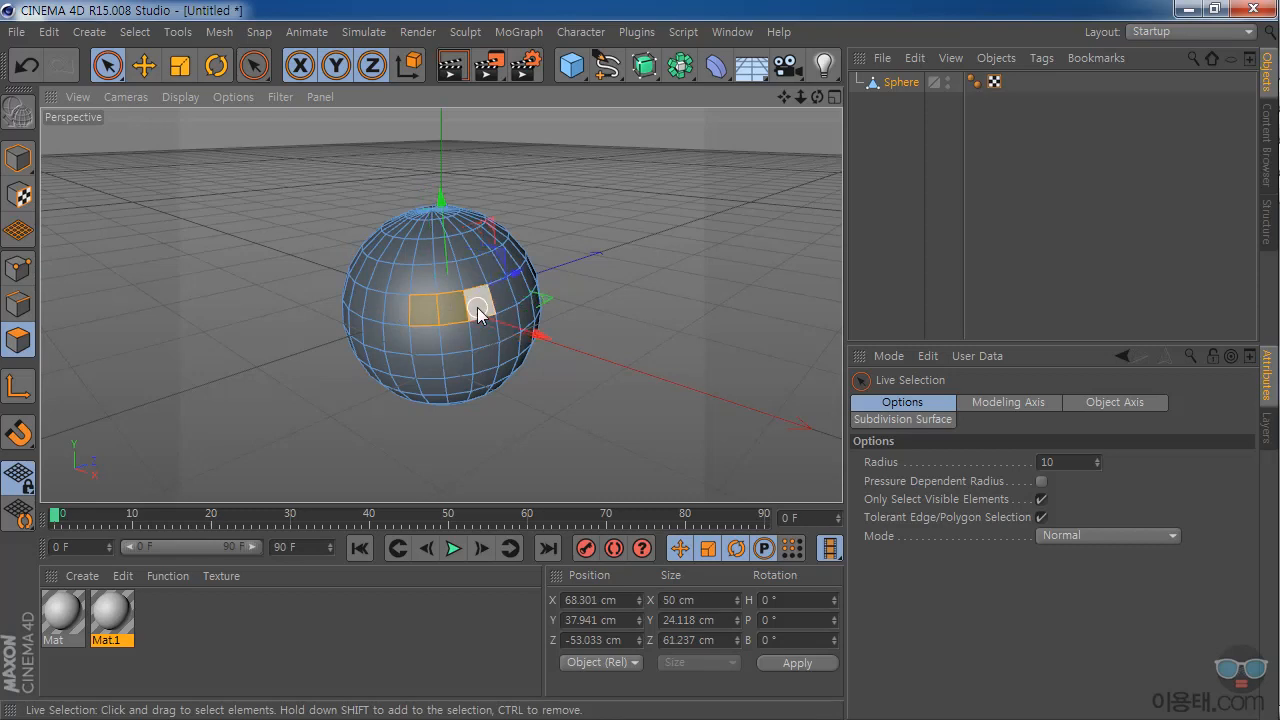
drag(800, 97, 890, 97)
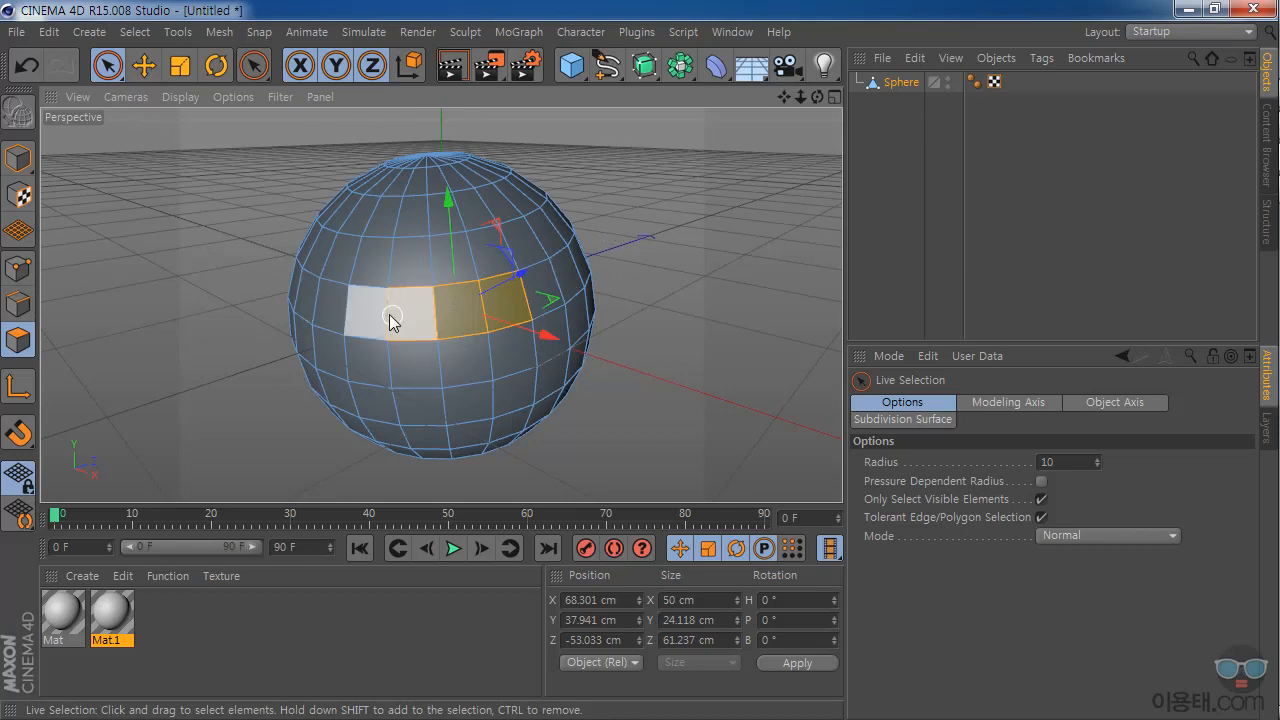
- Use Loop Selection to try horizontal polygon loops around the sphere, finishing with a vertical loop from pole to pole
click(138, 32)
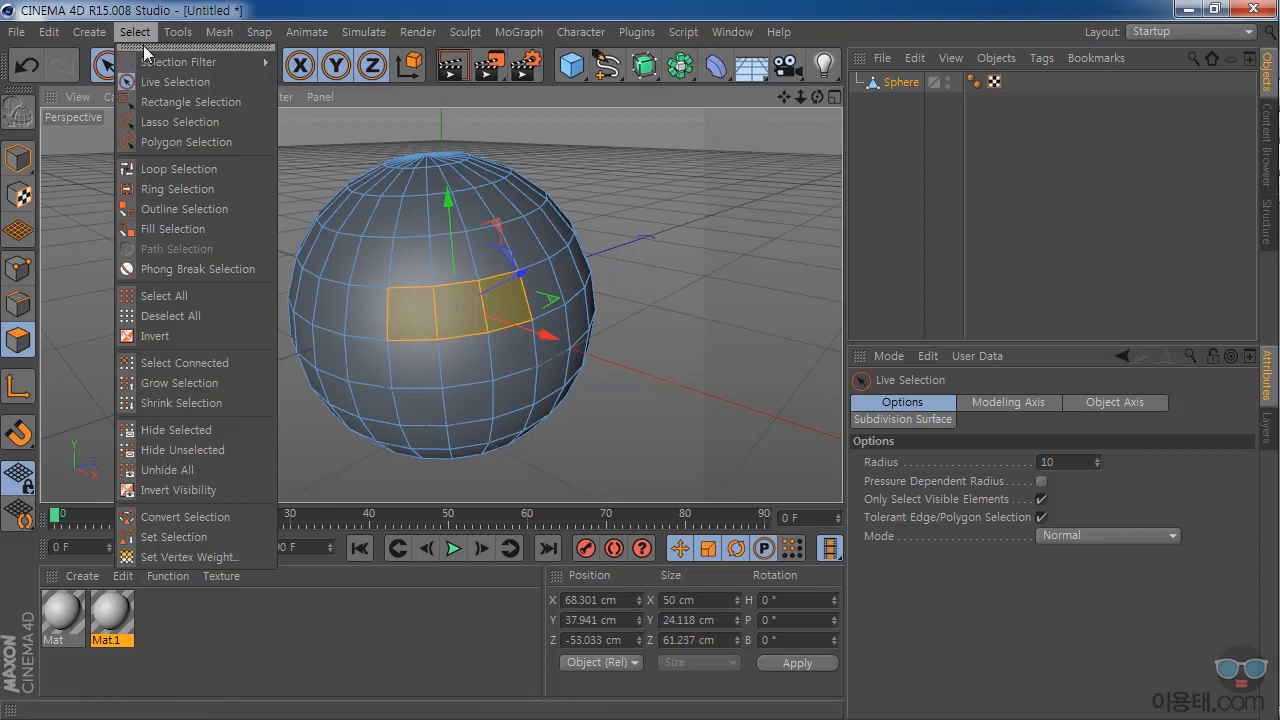
click(194, 168)
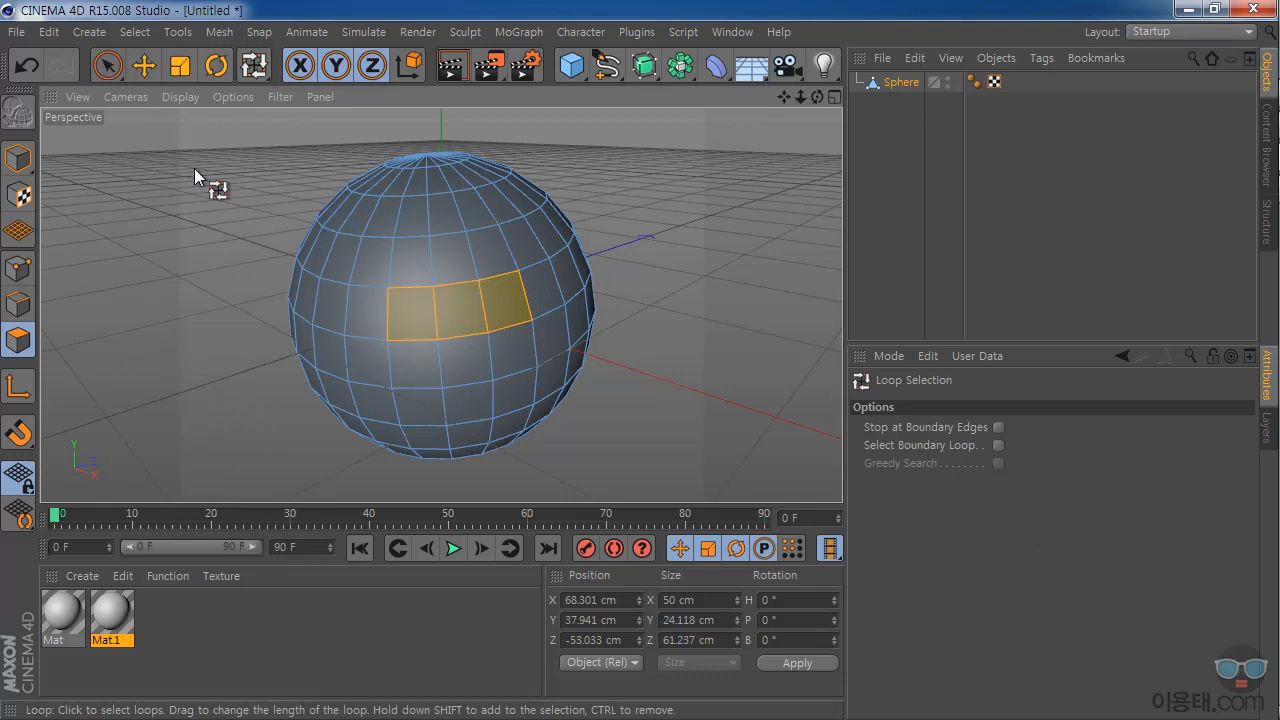
click(373, 317)
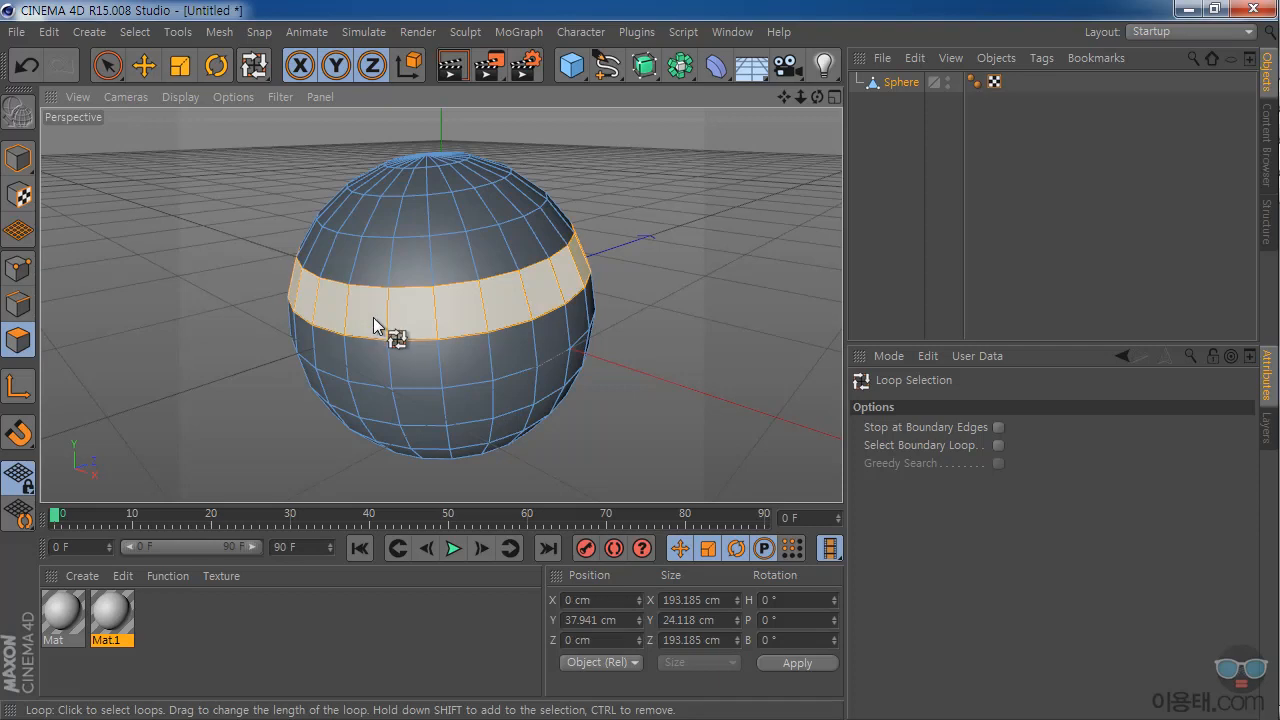
click(459, 364)
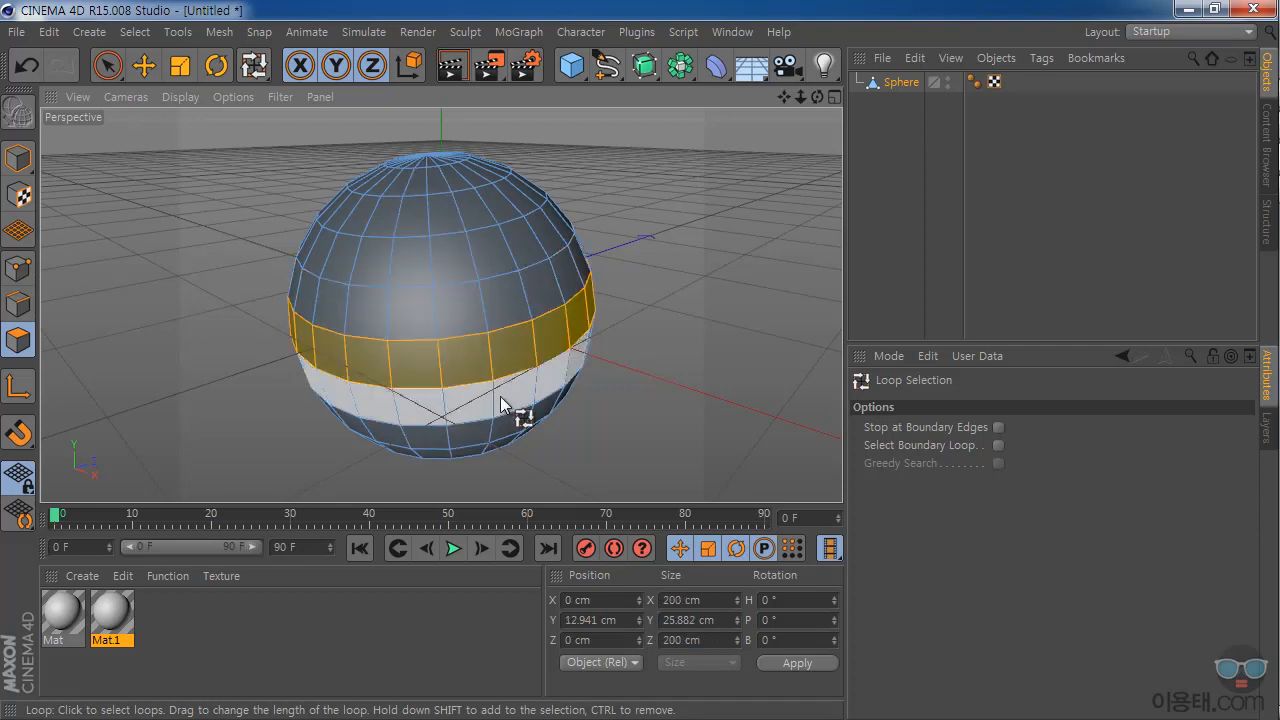
click(465, 322)
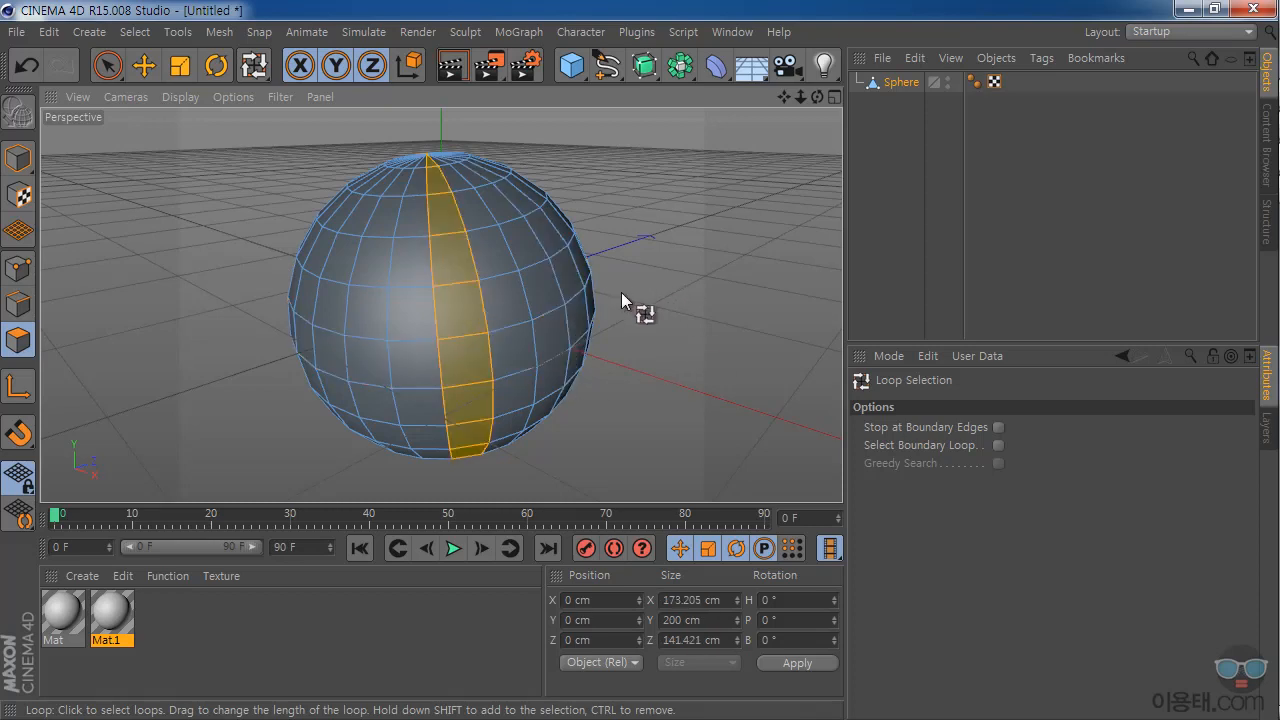
- Use Fill Selection to select the half of the sphere bounded by the vertical polygon loop
click(89, 32)
mouse_move(135, 32)
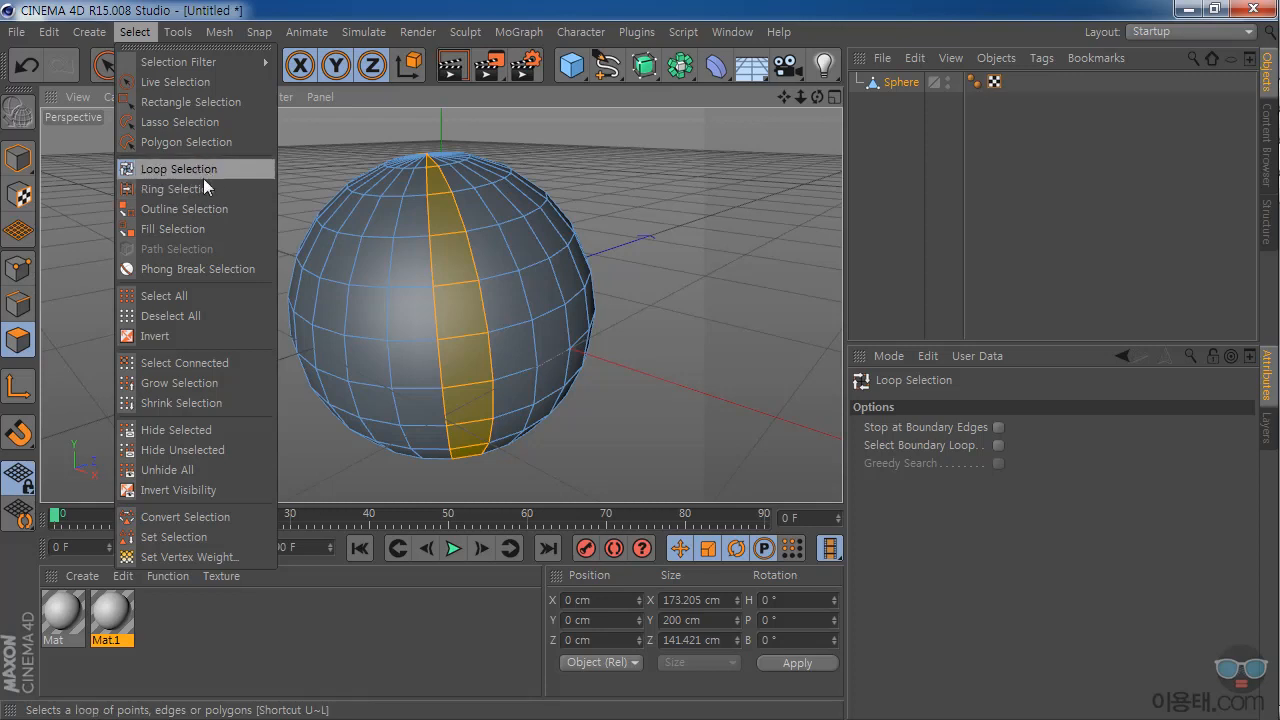
click(189, 228)
click(395, 315)
click(525, 322)
- Deselect the sphere object, select it again, and deselect all of its polygons
click(870, 190)
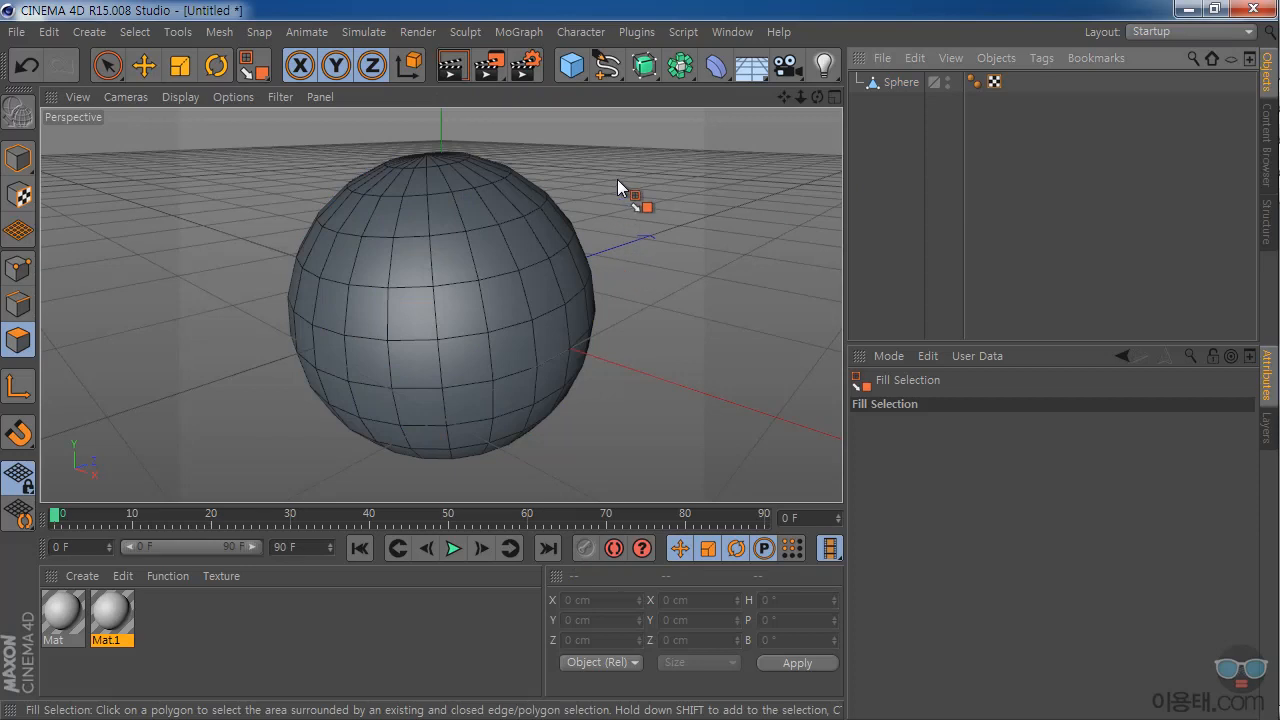
click(135, 32)
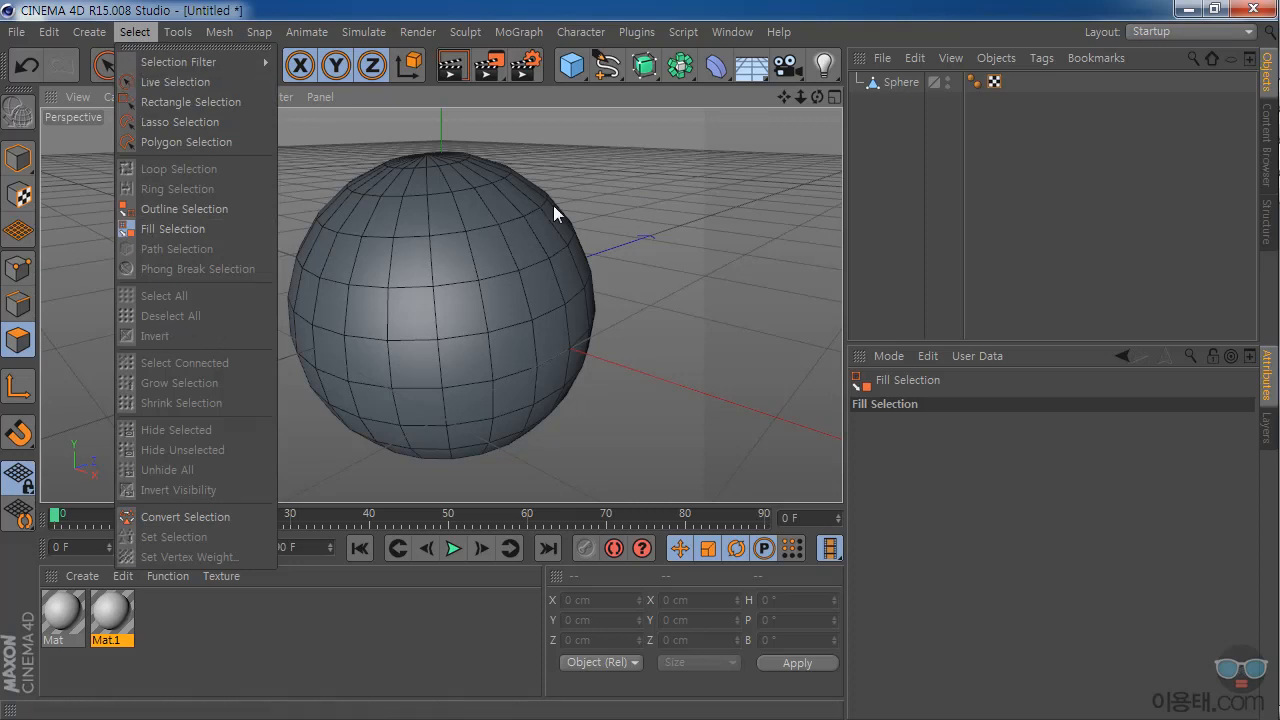
click(896, 92)
click(900, 82)
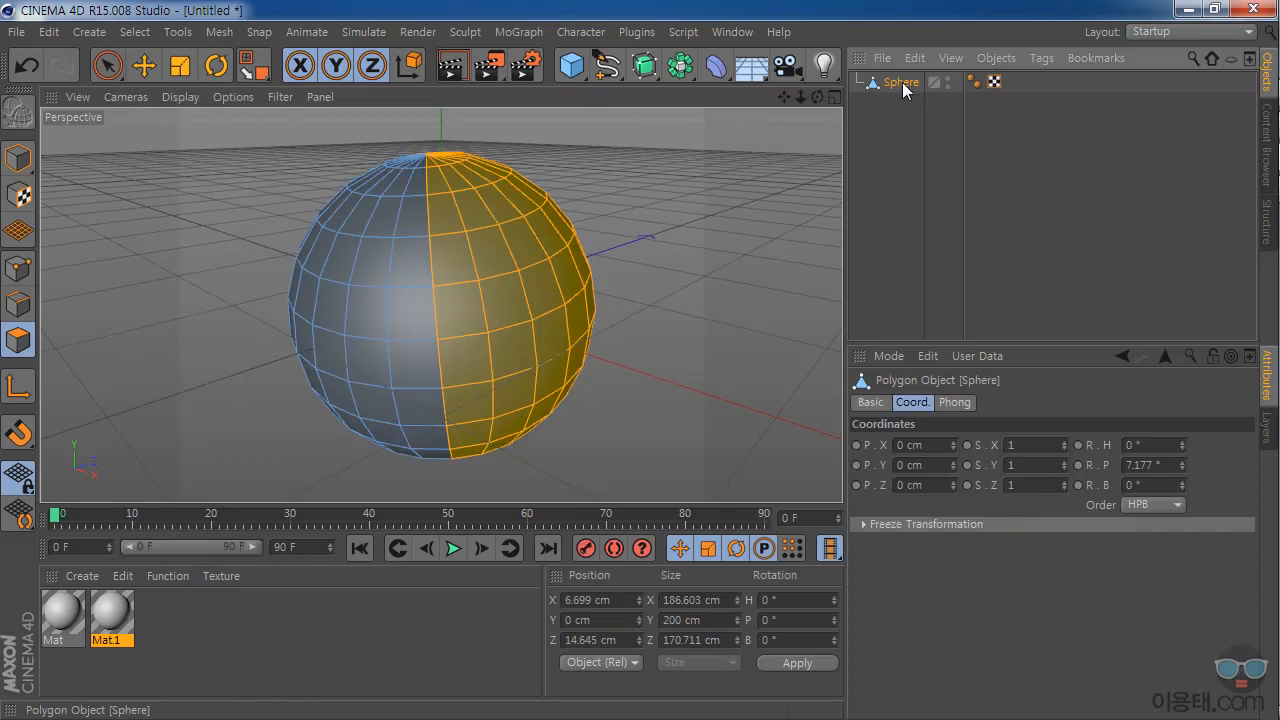
click(134, 32)
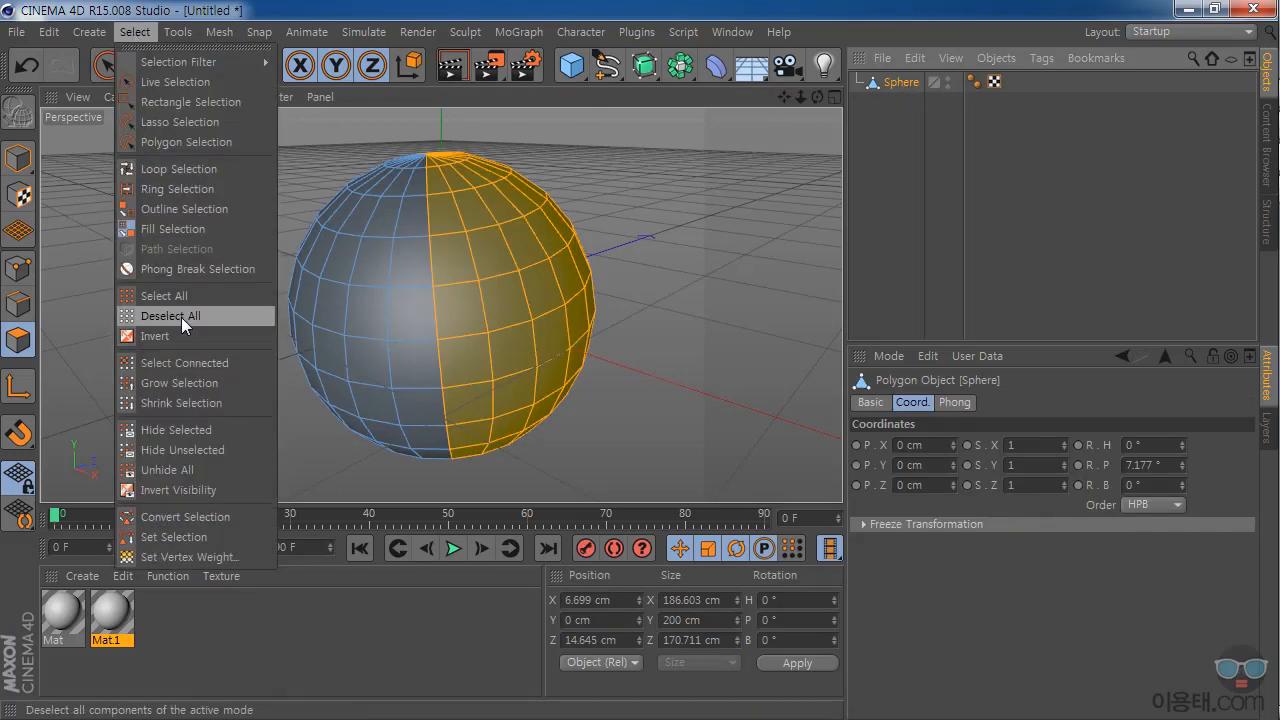
click(180, 317)
- Select all polygons of the sphere with Select All, then clear the selection in the empty viewport area
click(134, 32)
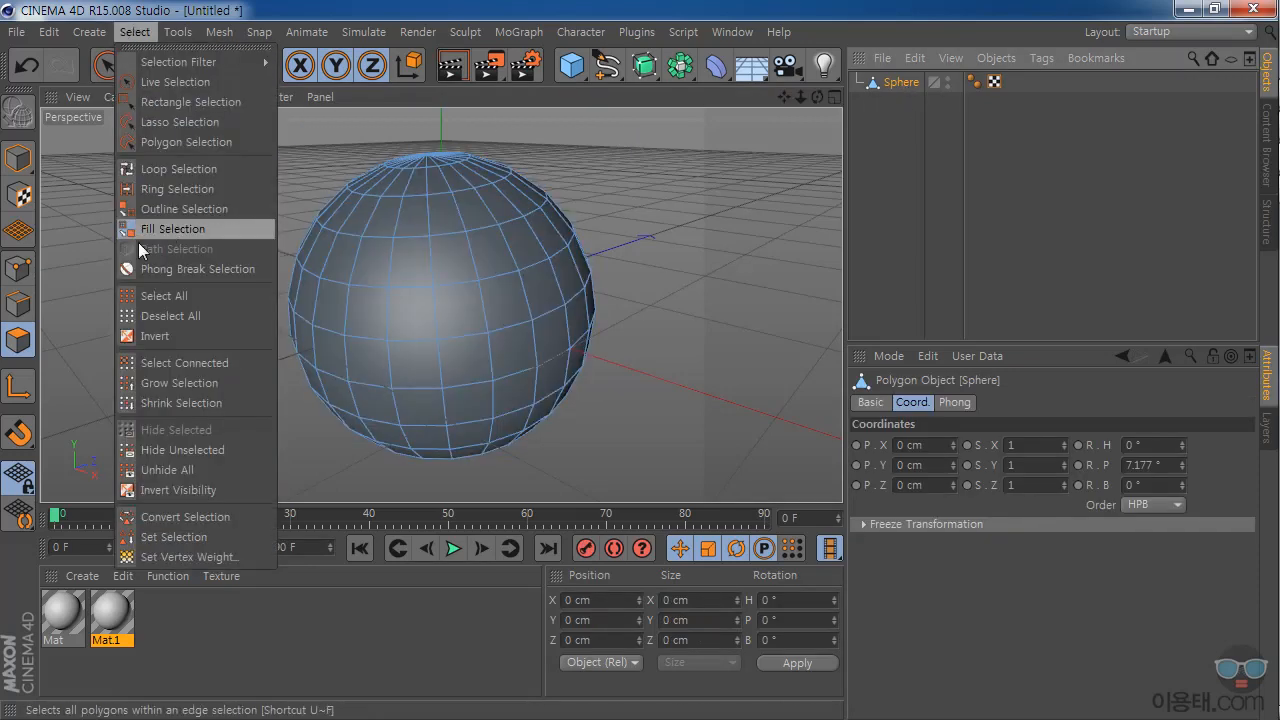
click(180, 296)
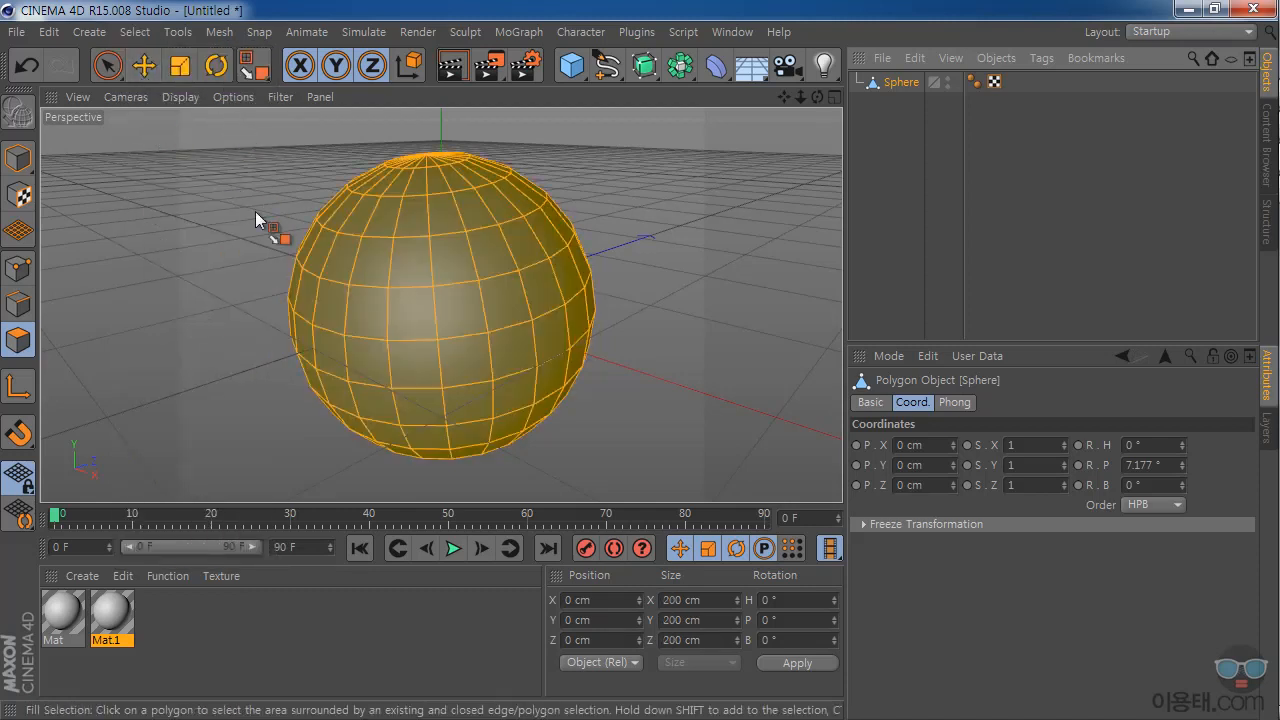
click(621, 178)
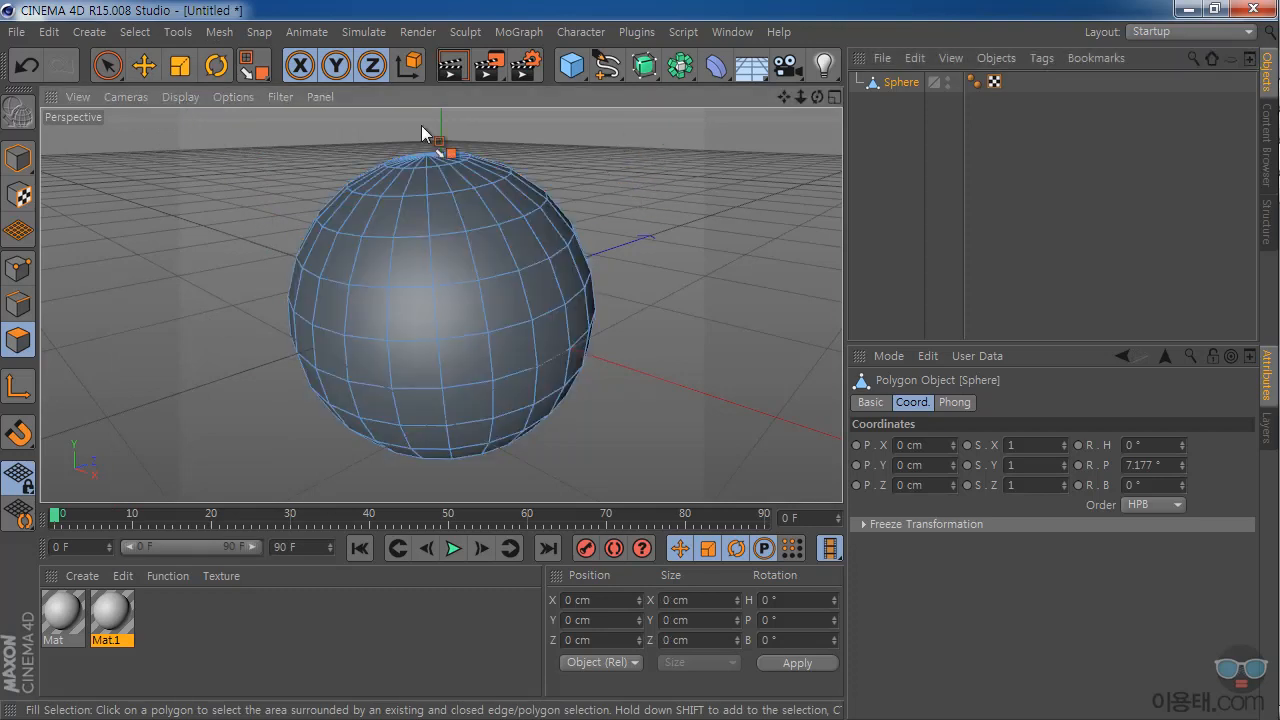
- Select every polygon of the sphere with Fill Selection
click(153, 32)
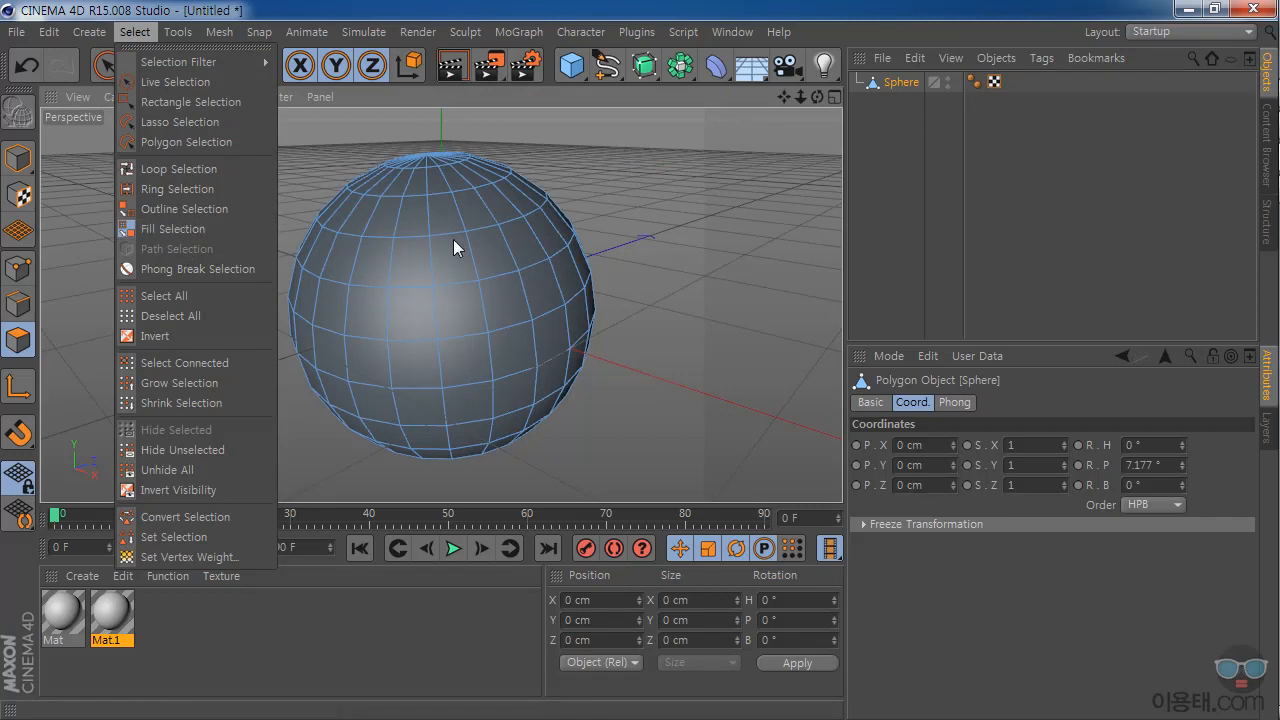
click(895, 227)
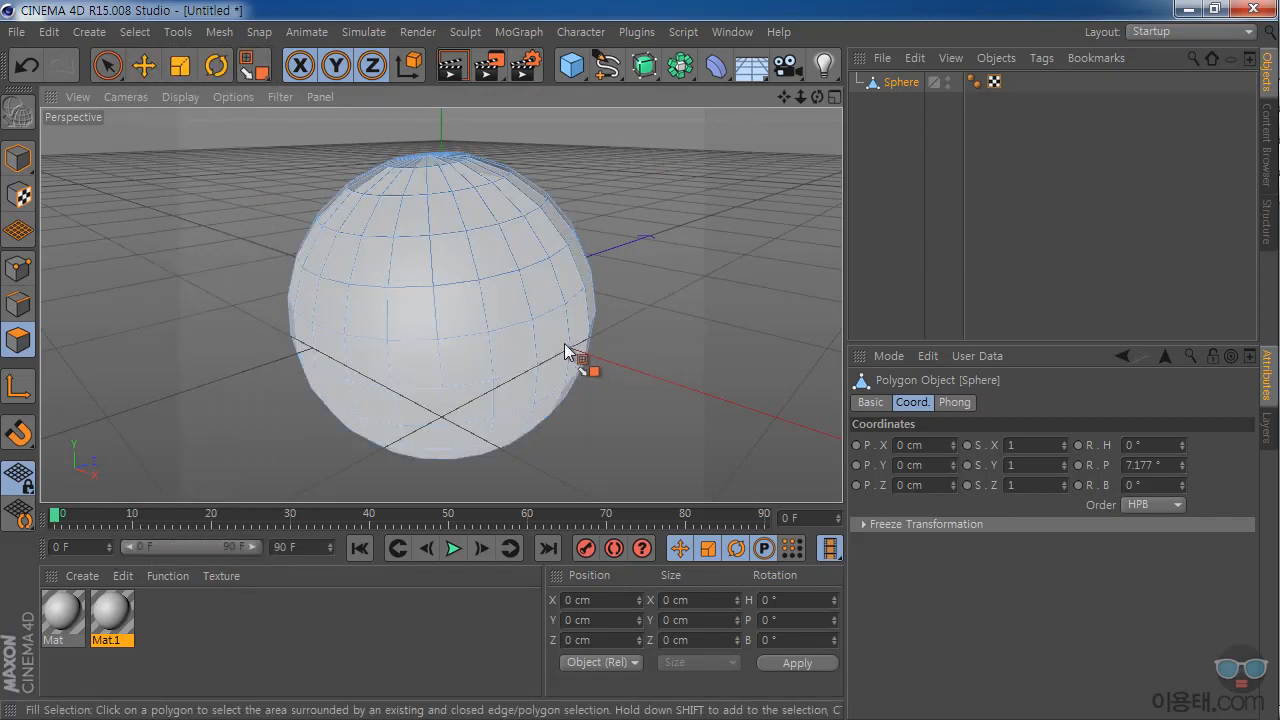
click(505, 302)
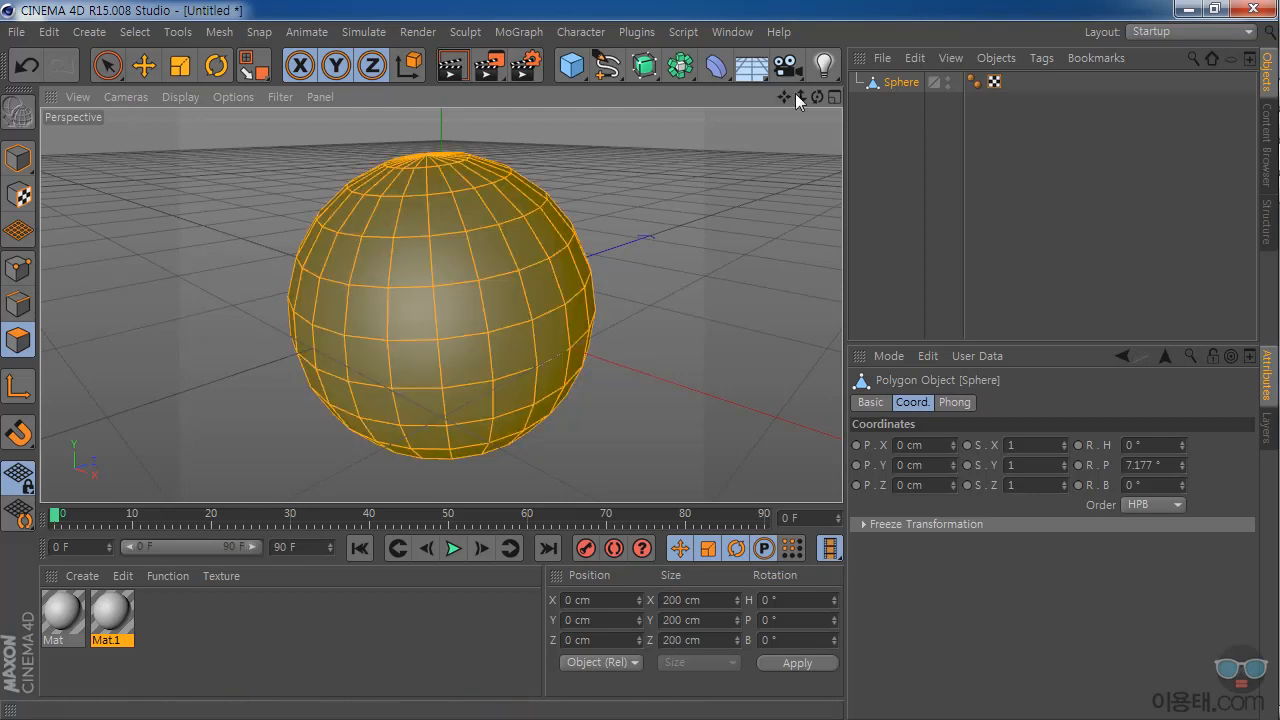
mouse_move(817, 97)
mouse_down()
mouse_move(772, 113)
mouse_move(812, 55)
mouse_move(810, 75)
mouse_up()
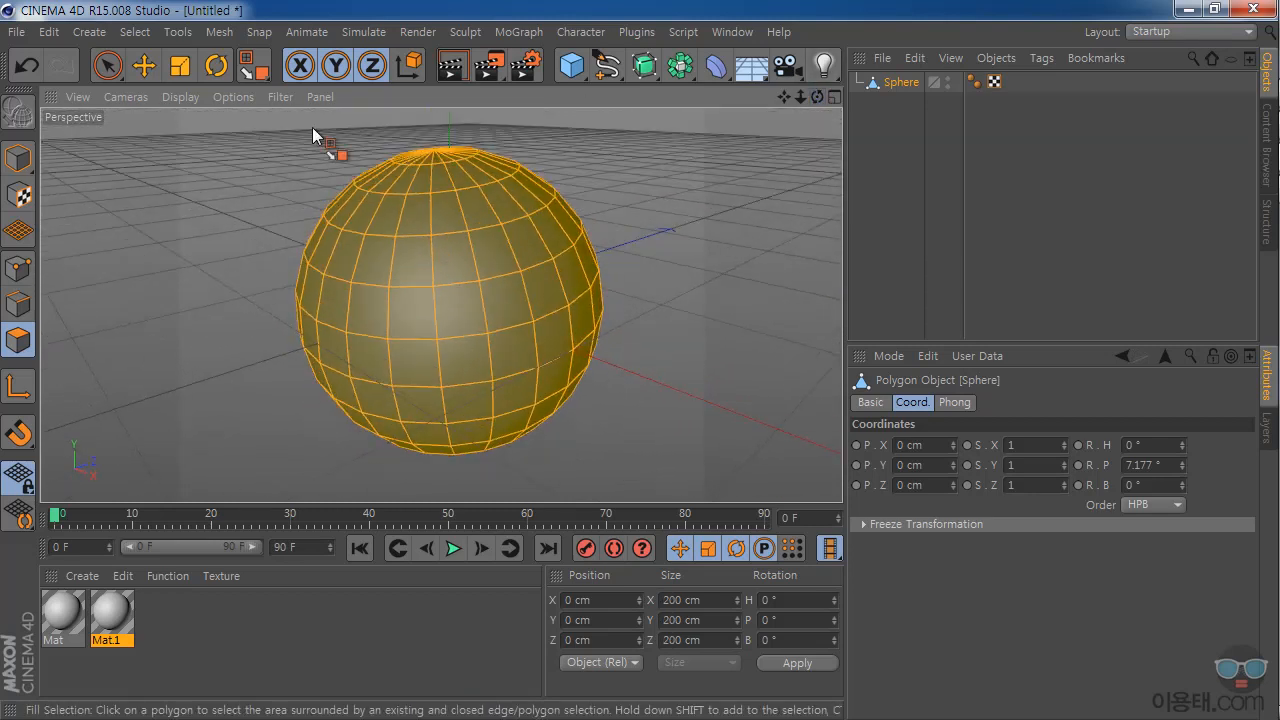
- Add a Platonic primitive to the scene
click(135, 34)
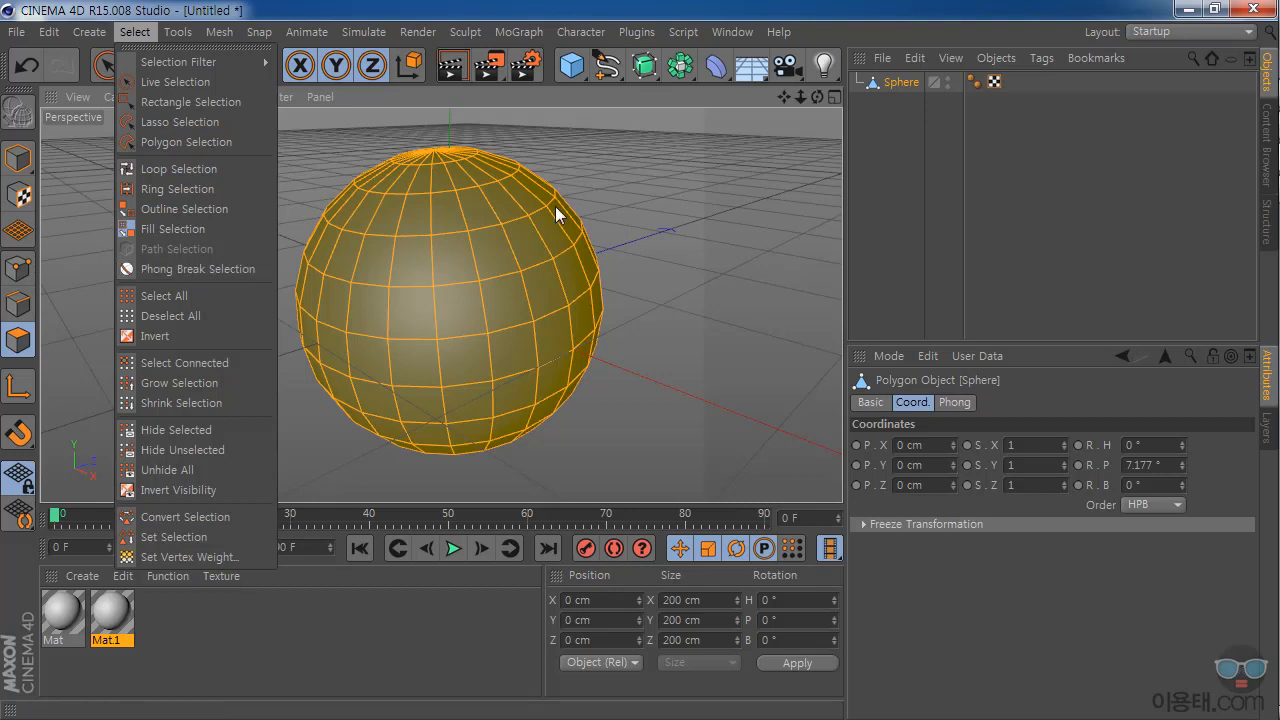
click(893, 168)
drag(782, 92, 722, 120)
click(577, 70)
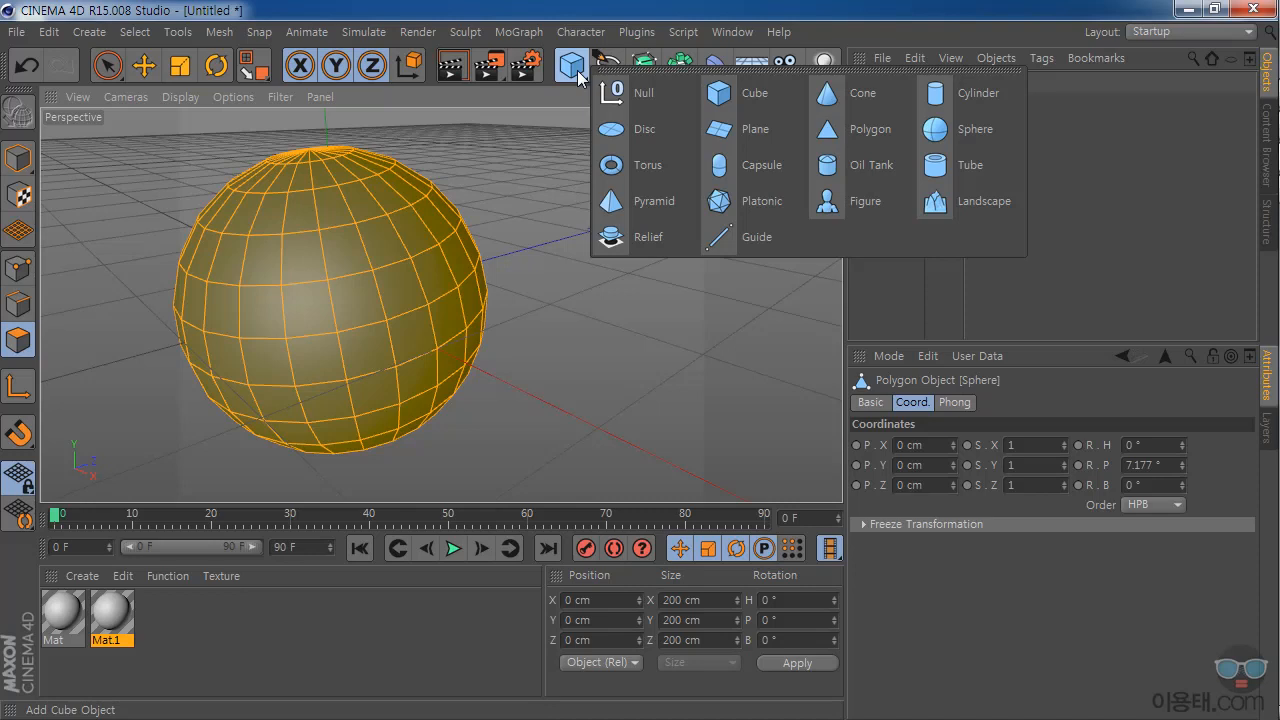
click(779, 204)
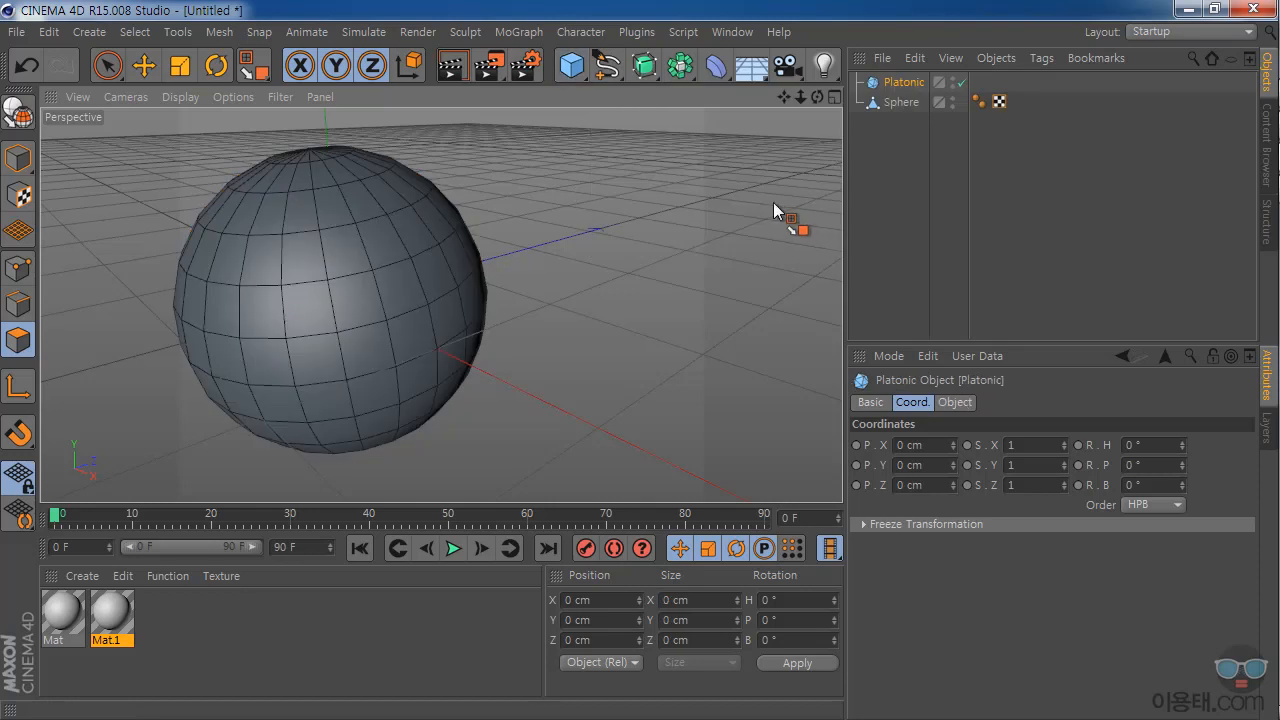
- Hide the sphere and make the Platonic object editable
click(901, 104)
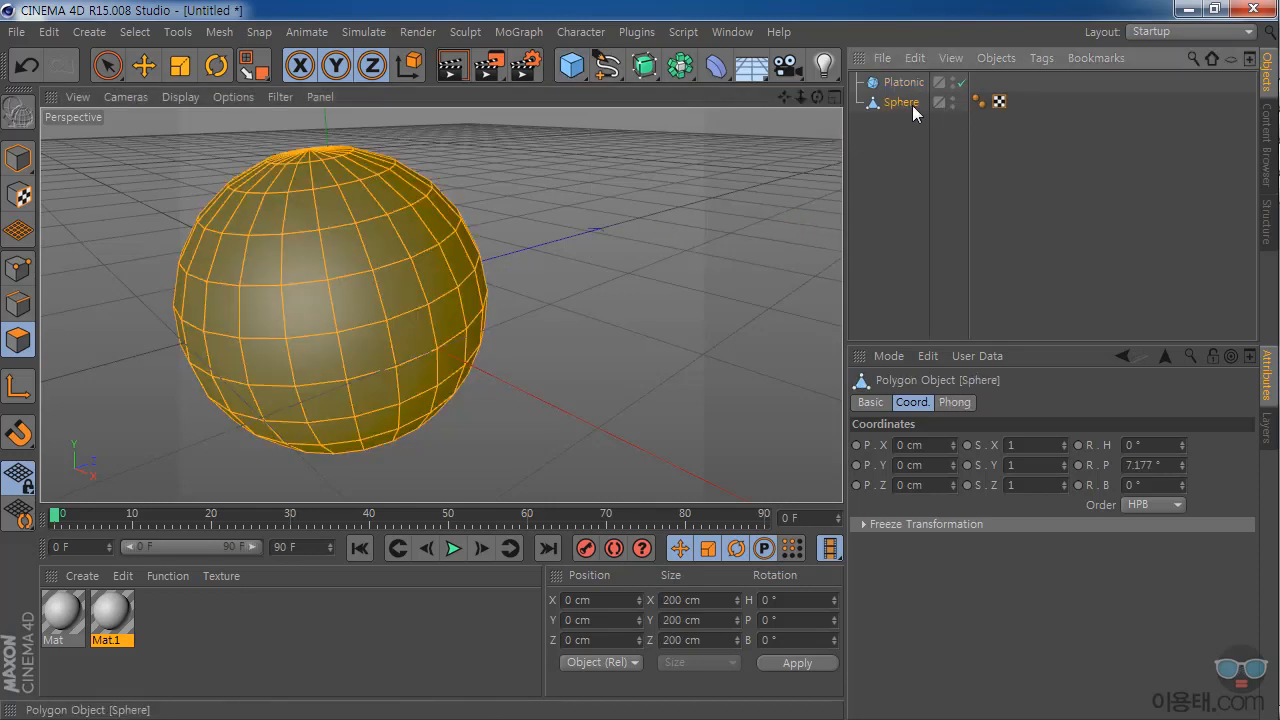
click(953, 99)
click(900, 82)
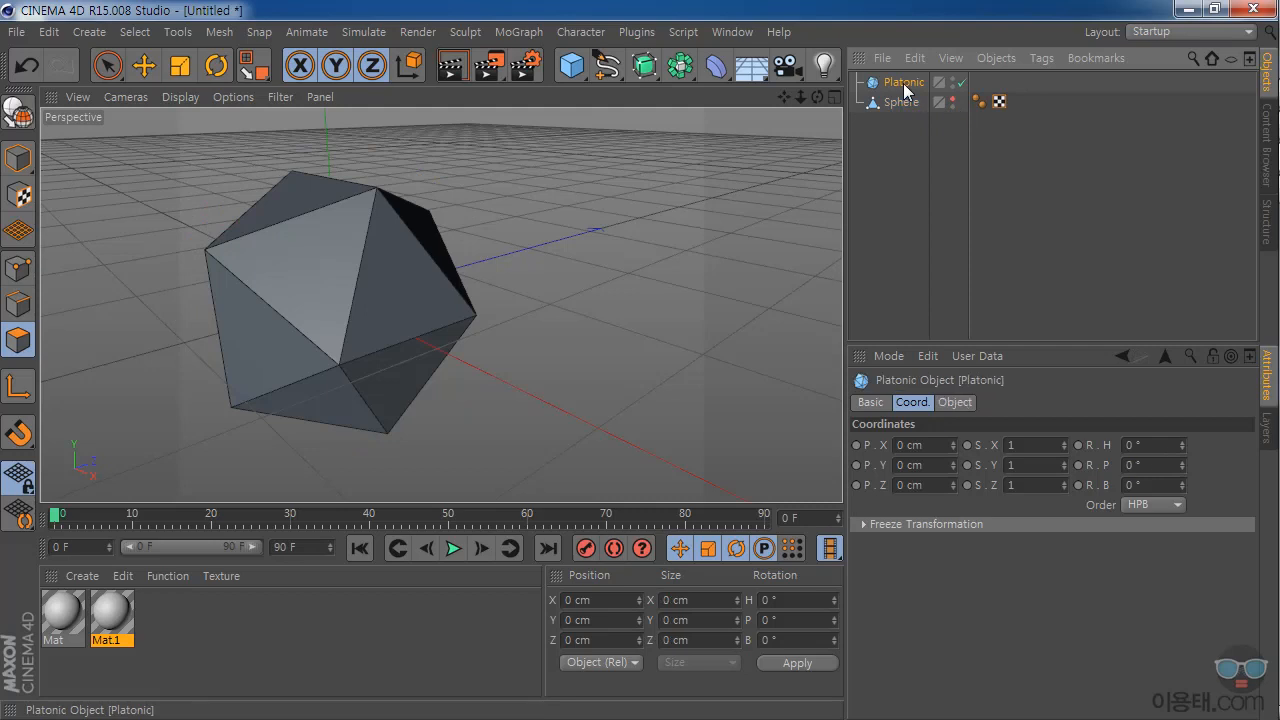
drag(784, 96, 236, 166)
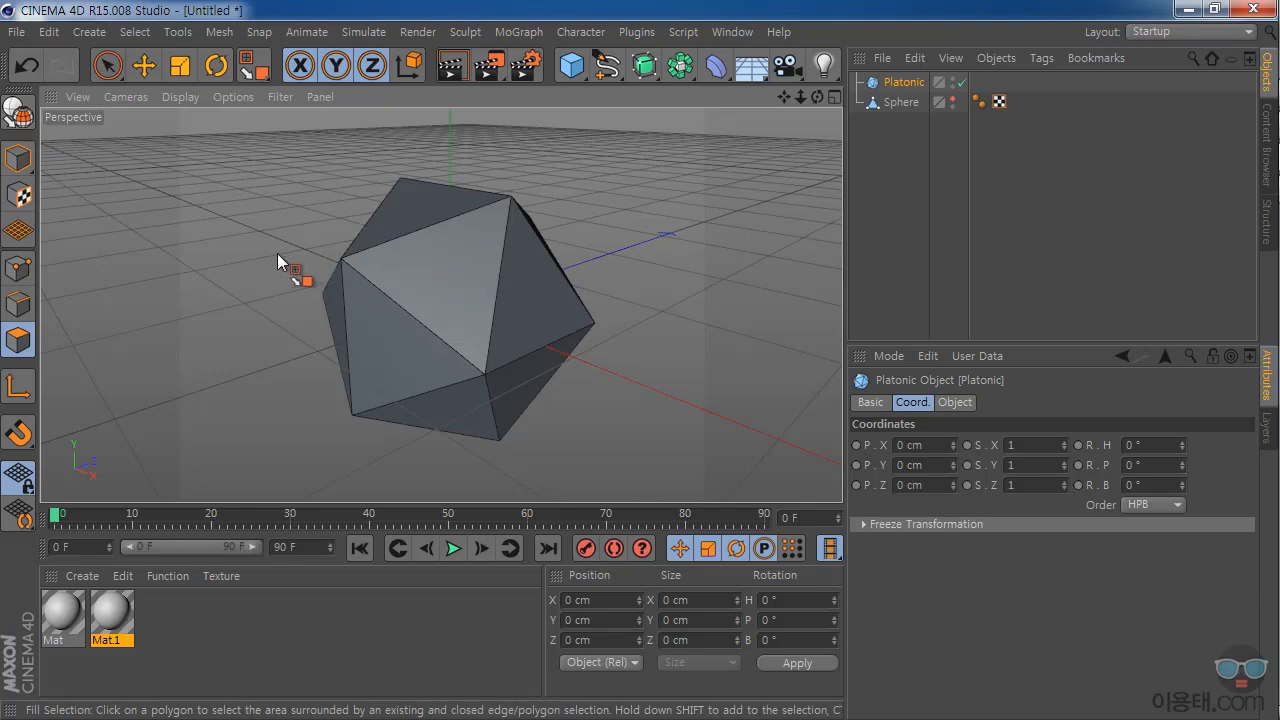
click(18, 112)
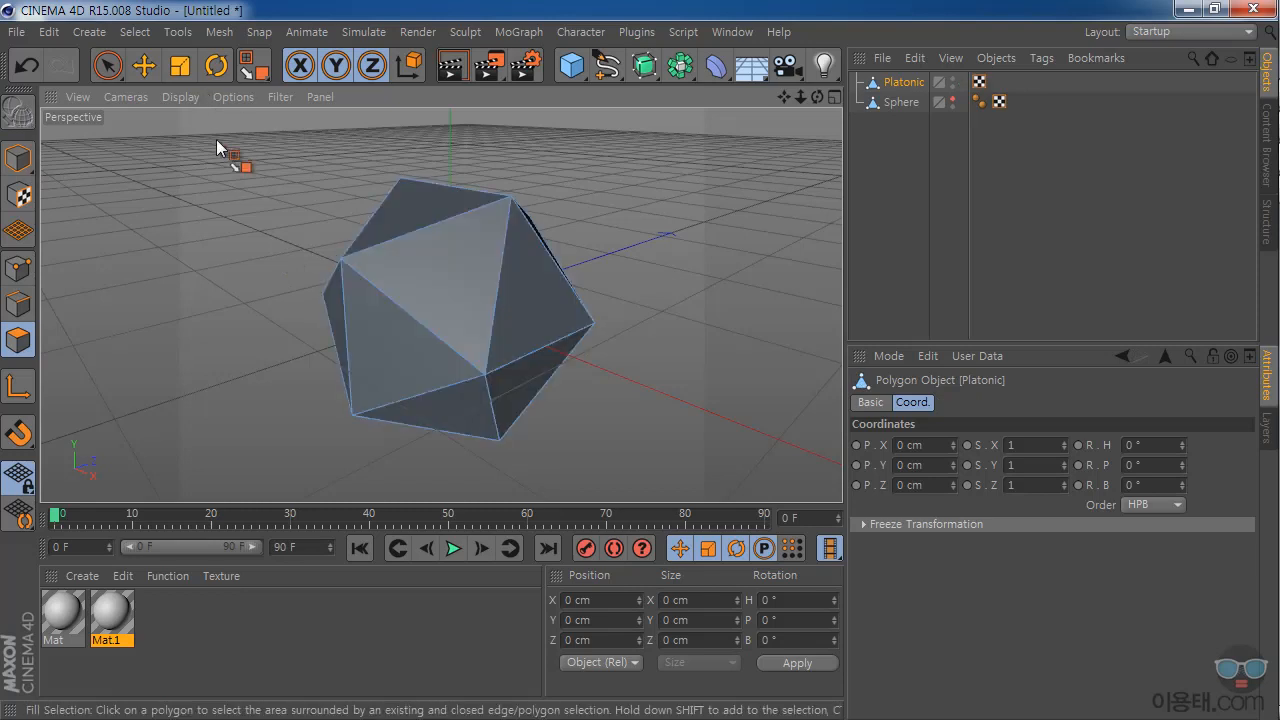
- Select every polygon of the Platonic object with Fill Selection, then clear the selection
click(135, 32)
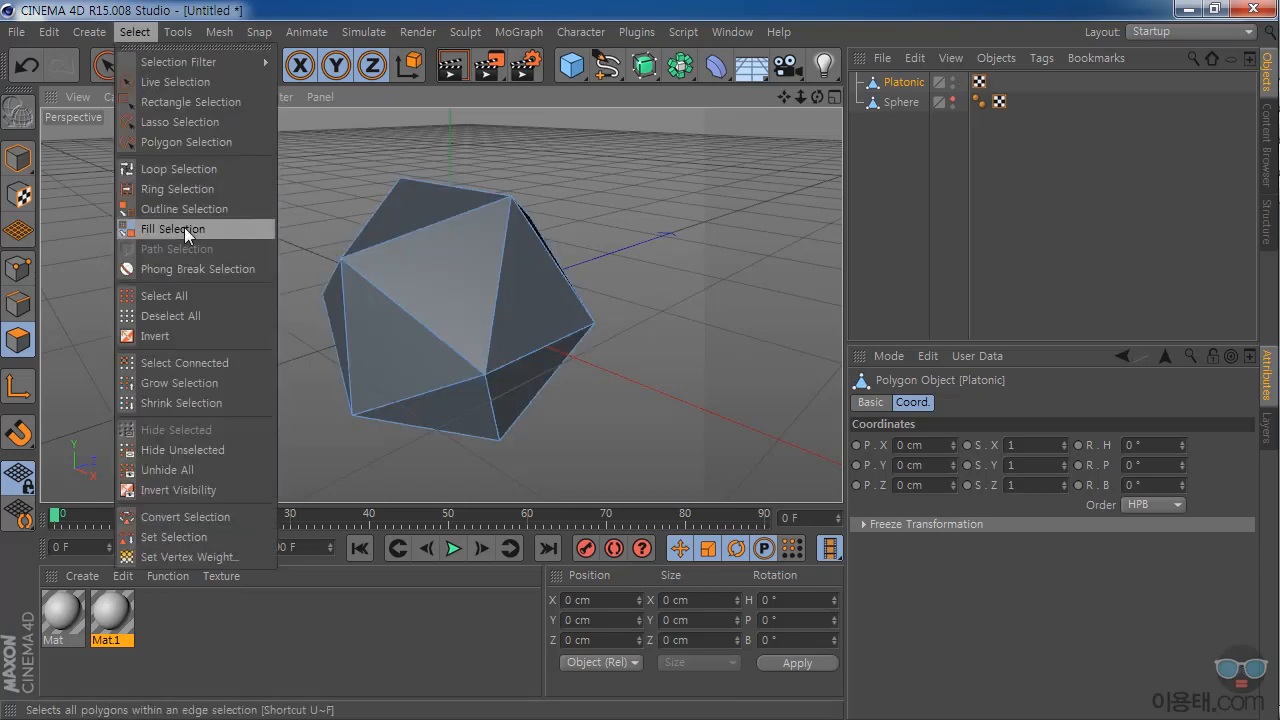
click(899, 266)
click(425, 275)
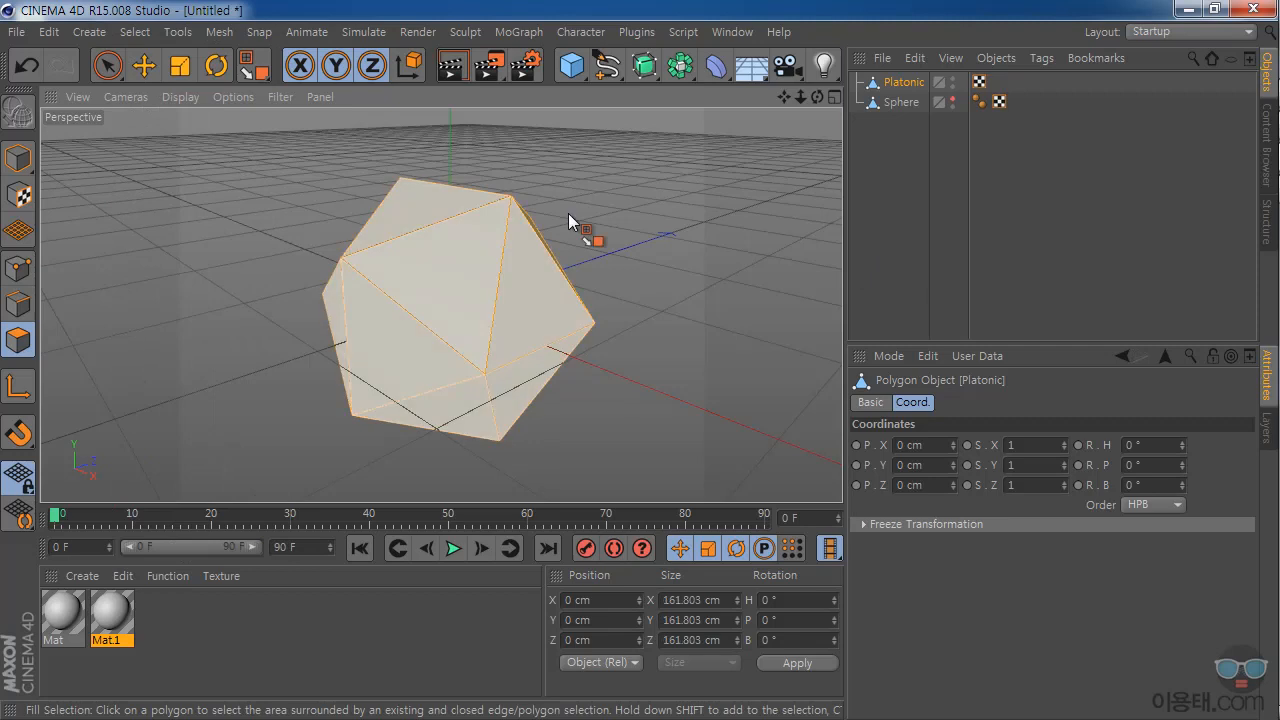
drag(817, 97, 890, 150)
drag(441, 304, 765, 165)
click(765, 165)
- Use Phong Break Selection to pick single triangular faces of the Platonic object one after another
click(135, 31)
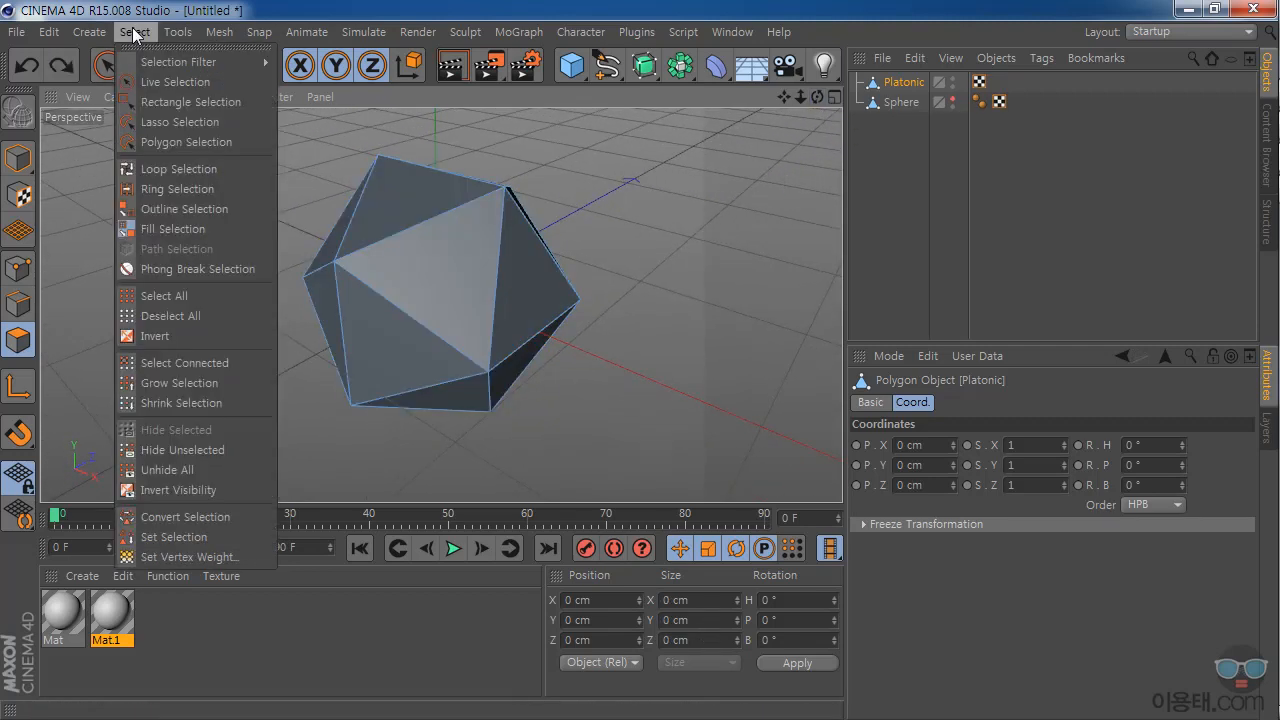
click(163, 229)
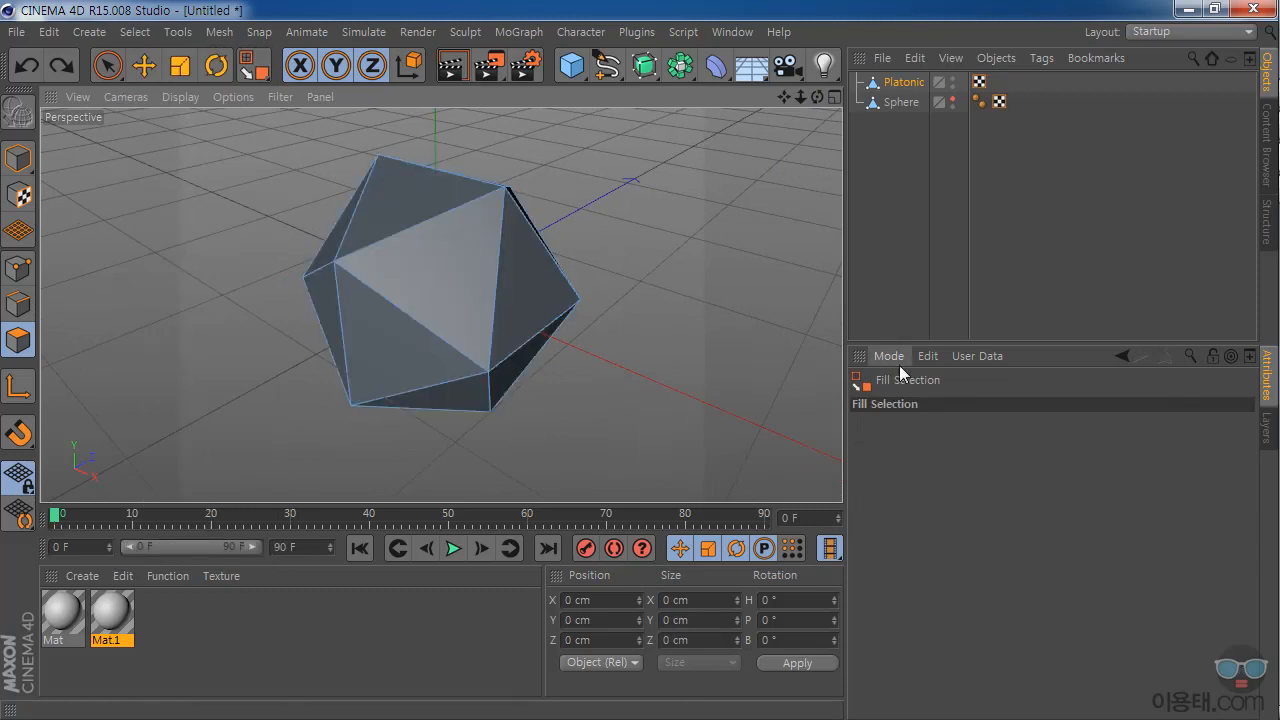
click(135, 31)
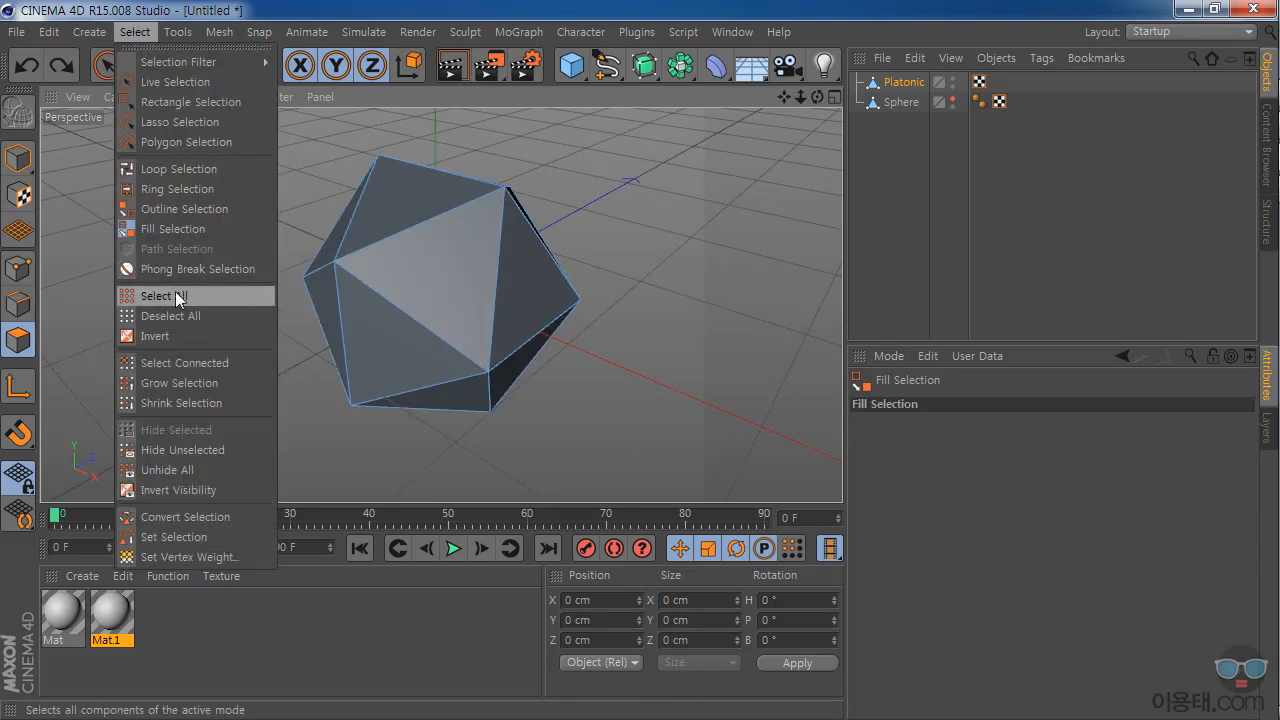
click(211, 270)
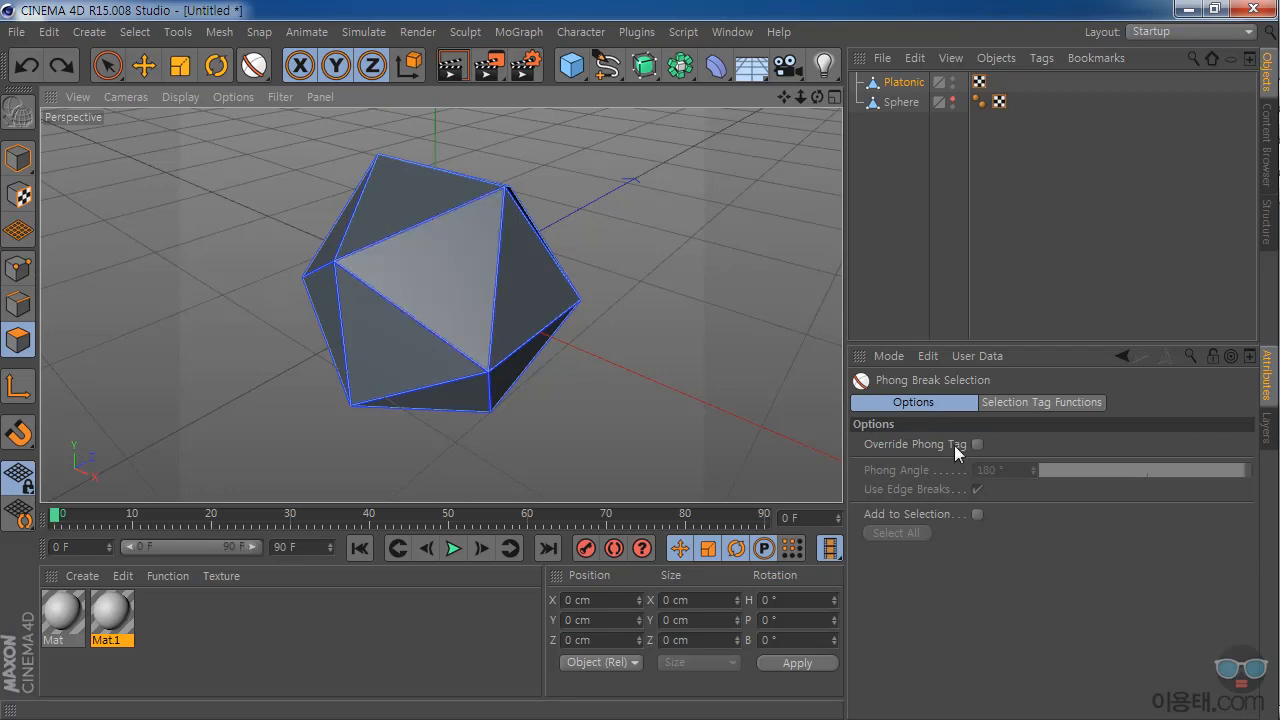
drag(960, 344, 960, 259)
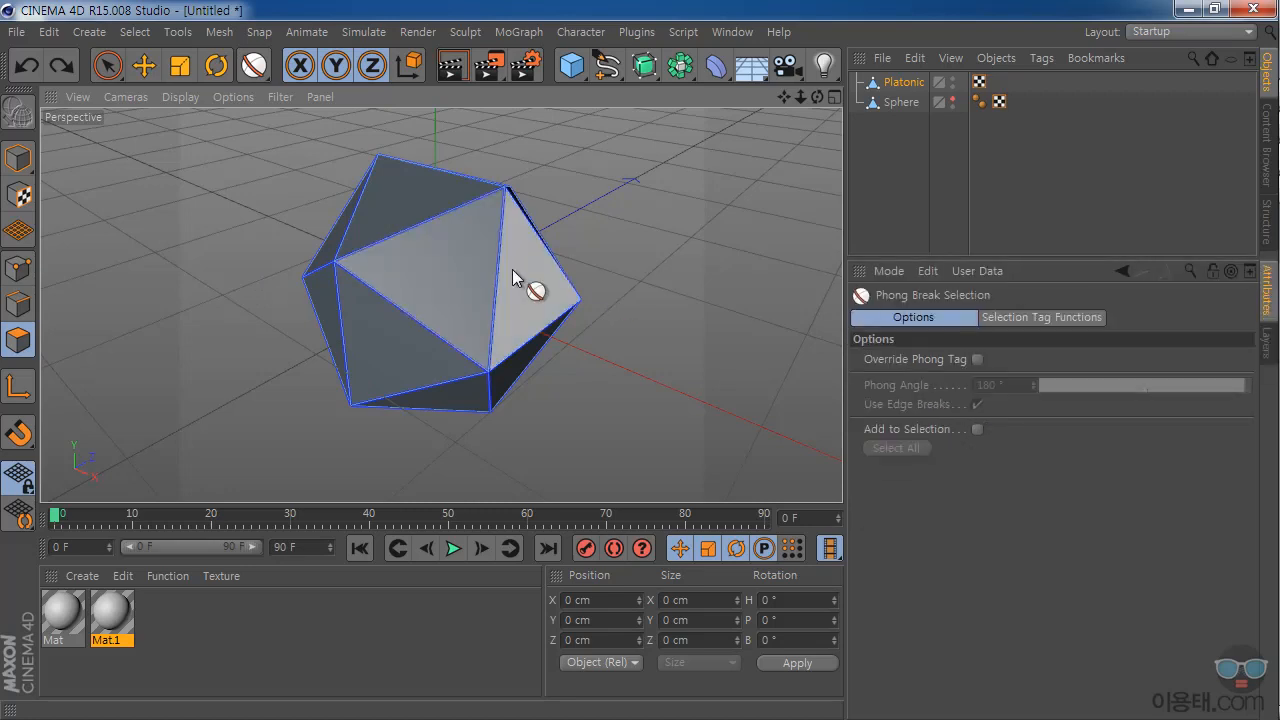
click(453, 280)
drag(819, 94, 691, 183)
click(394, 209)
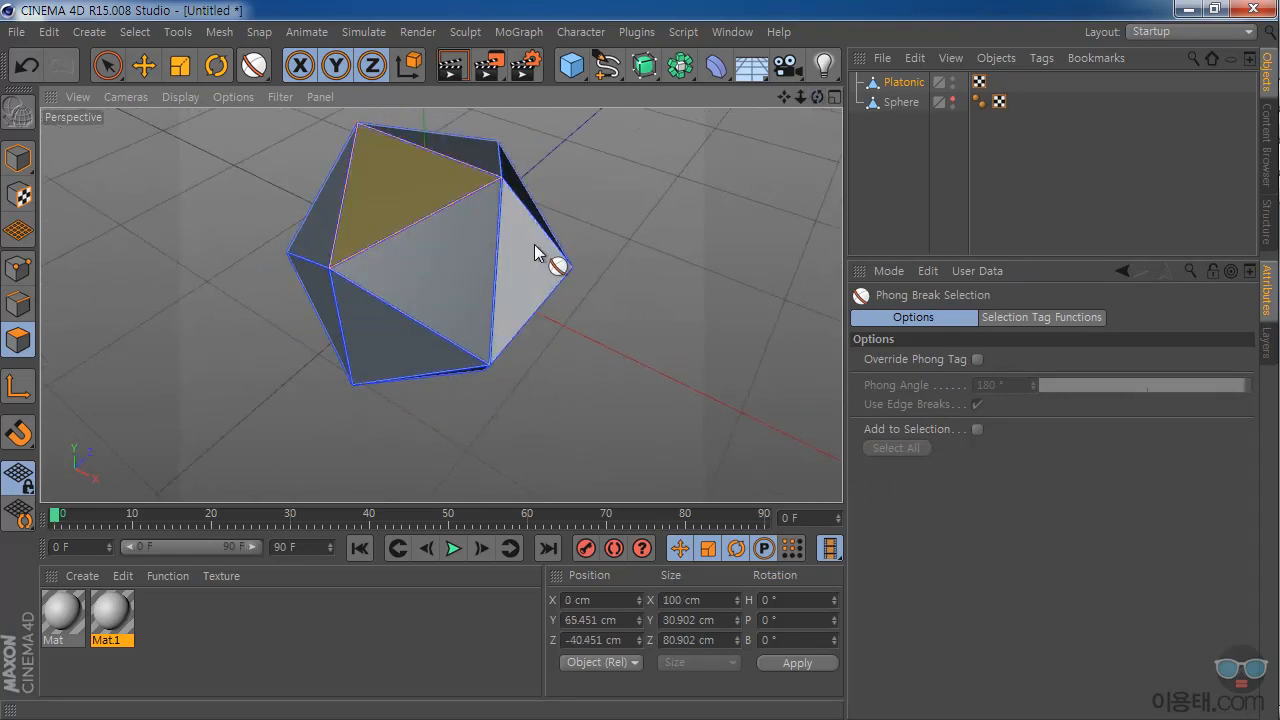
click(537, 251)
drag(817, 96, 672, 291)
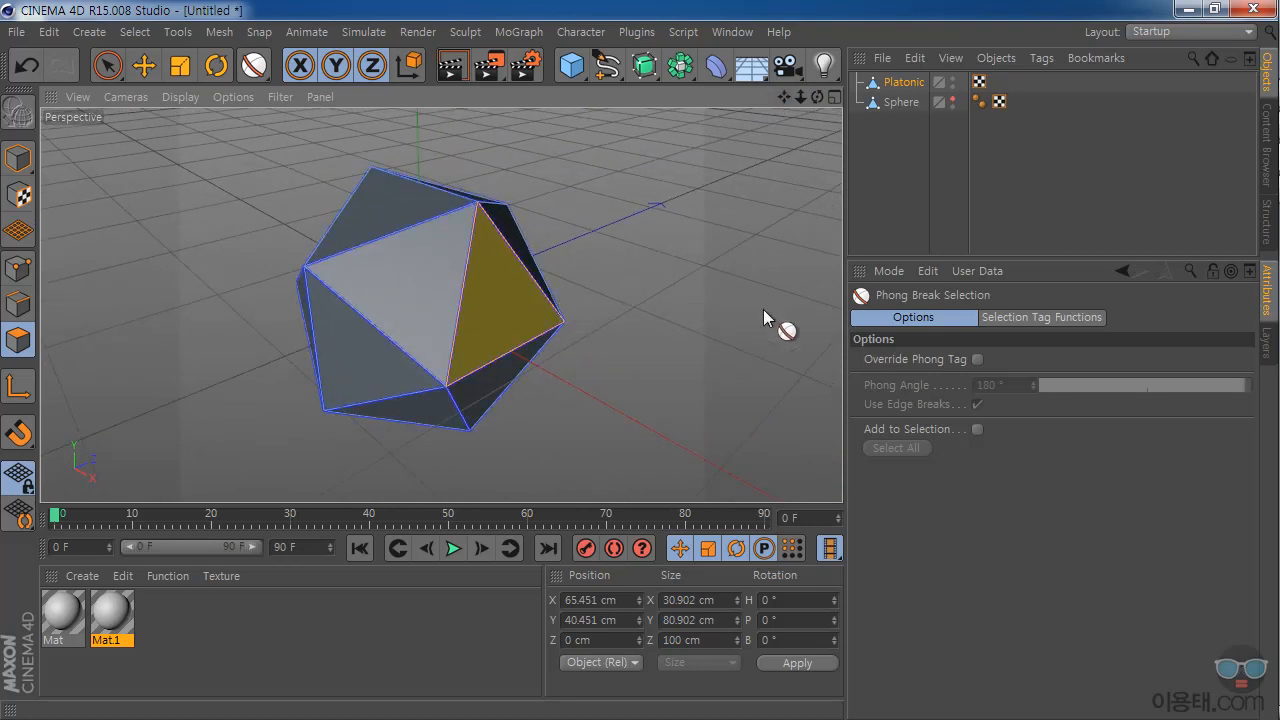
- Enable Override Phong Tag with the 180° phong angle and select all of the Platonic object's faces with Phong Break Selection
click(978, 360)
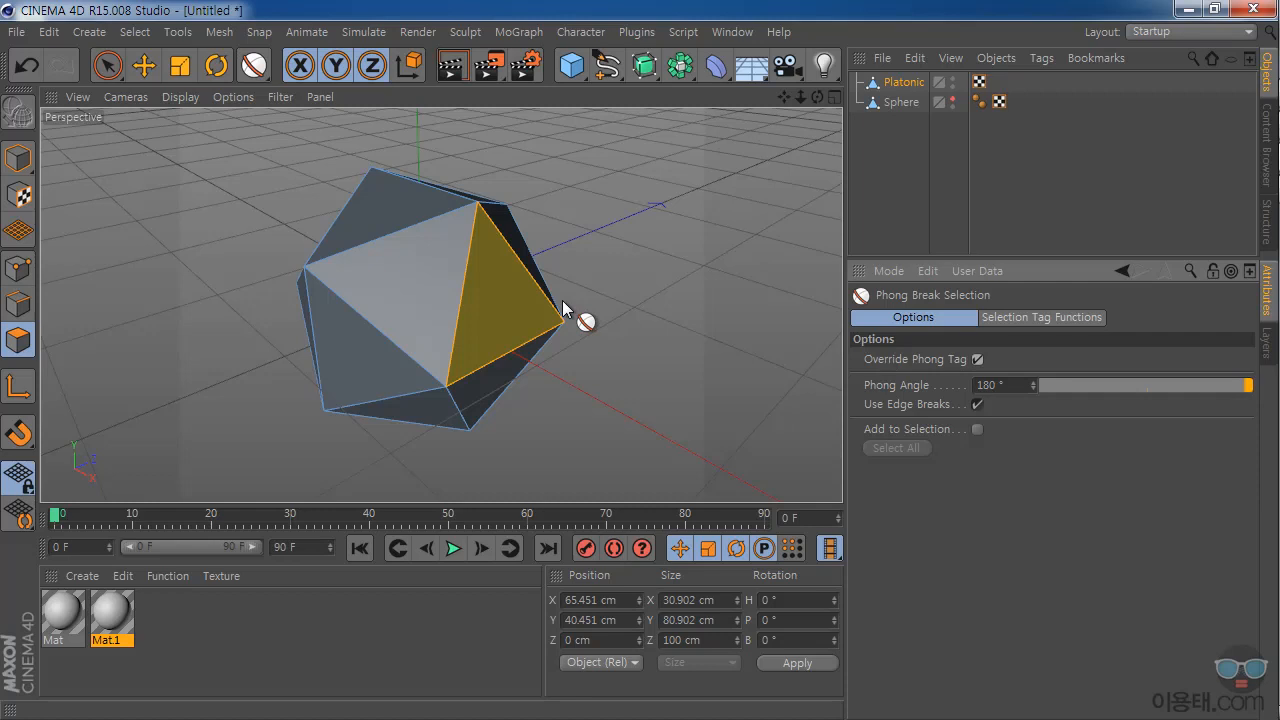
mouse_move(817, 97)
mouse_down()
mouse_move(812, 20)
mouse_move(815, 90)
mouse_up()
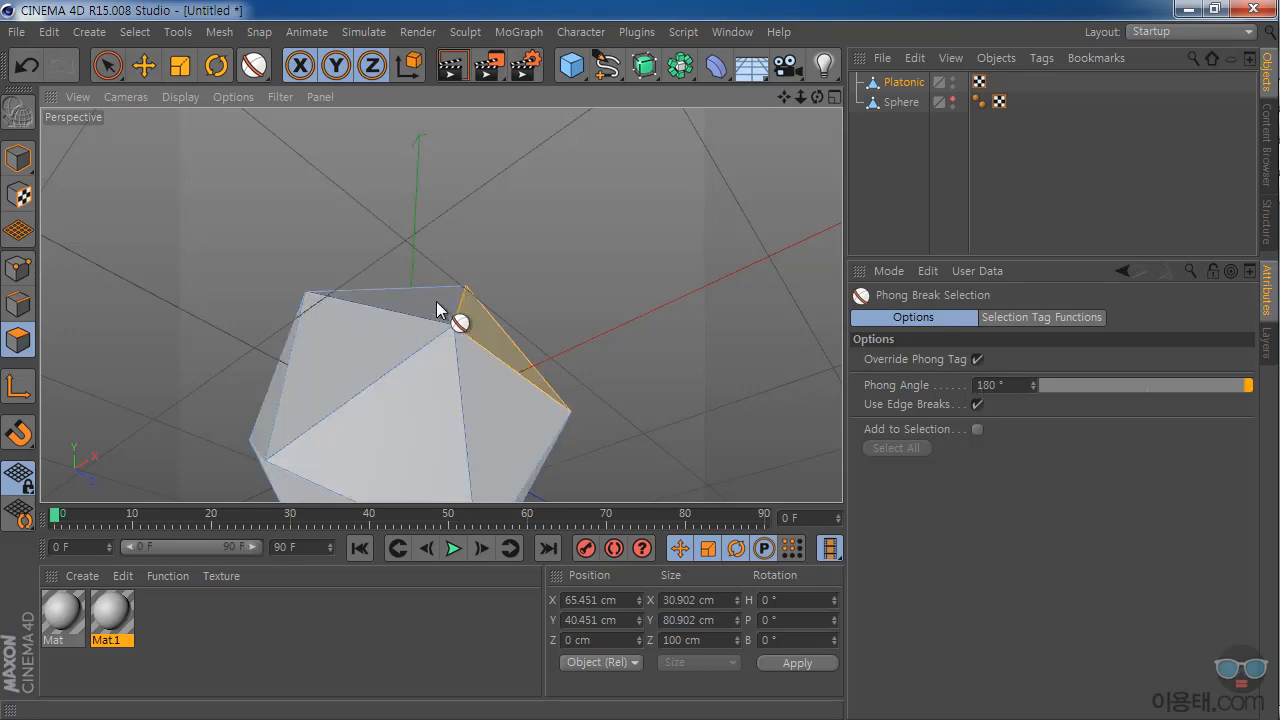
click(449, 301)
drag(818, 97, 441, 304)
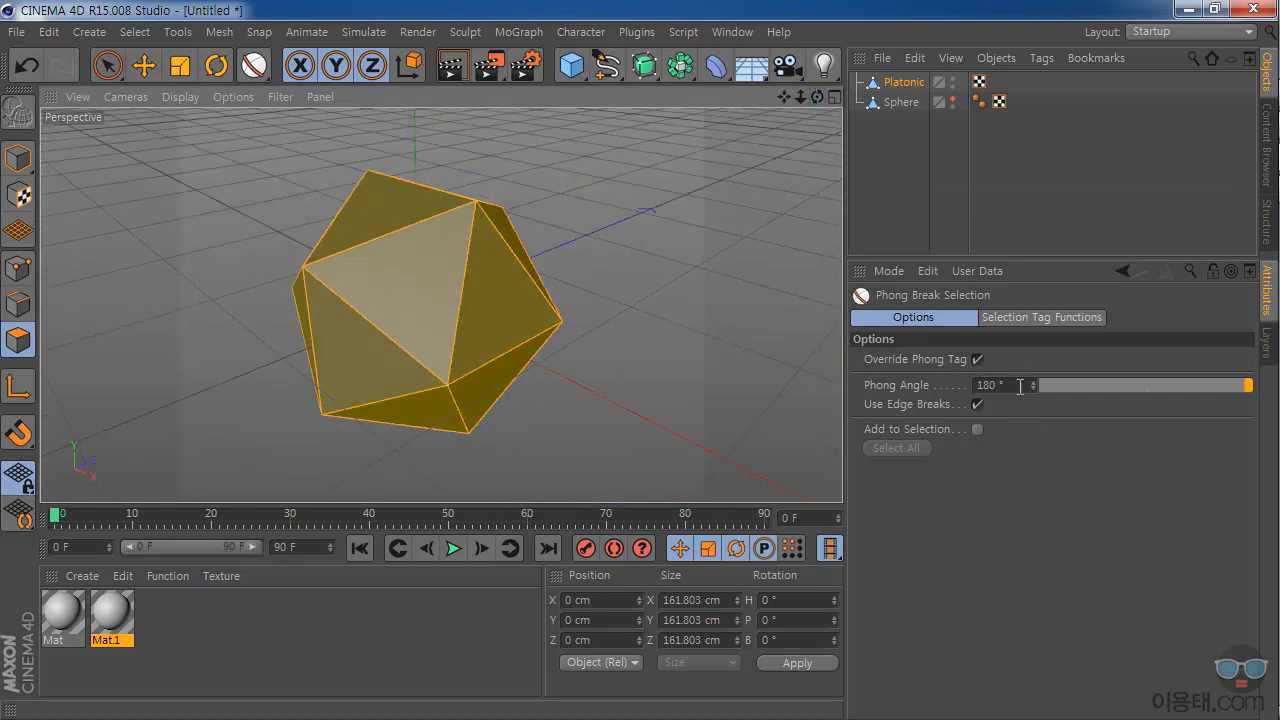
- Set the Phong Angle to 5° and clear the polygon selection
drag(1020, 388, 974, 390)
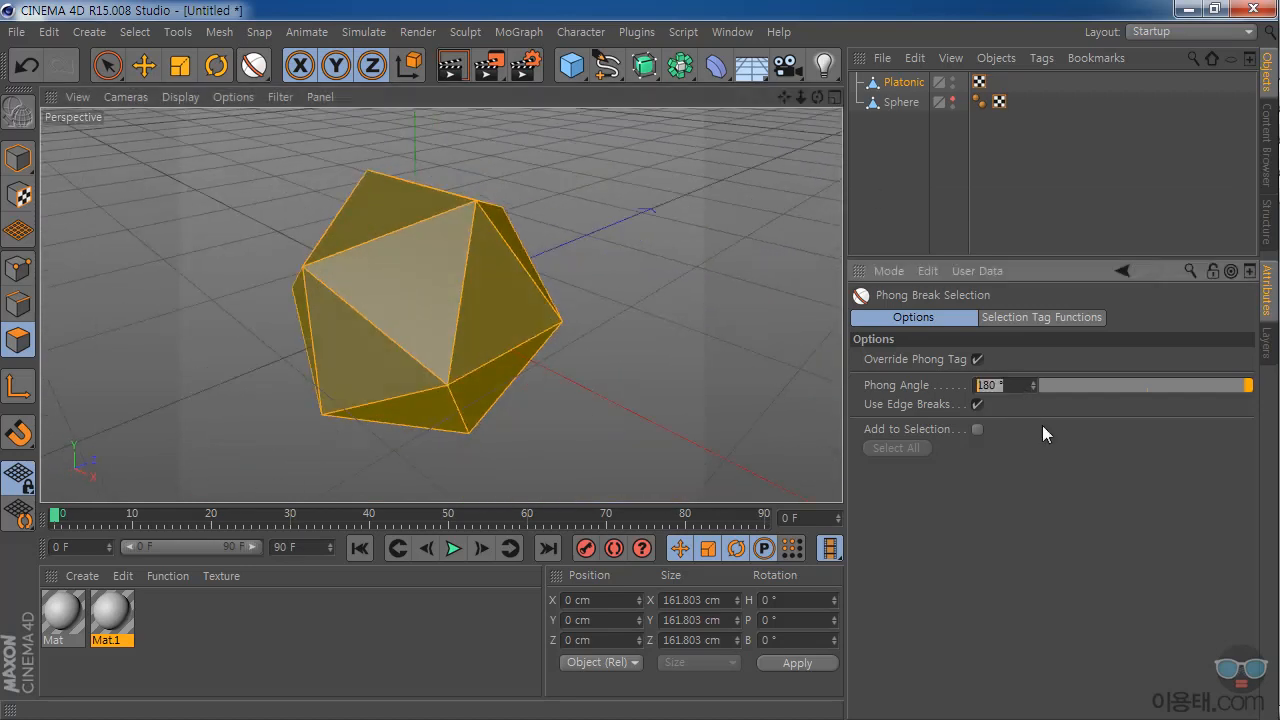
text(5)
key(Return)
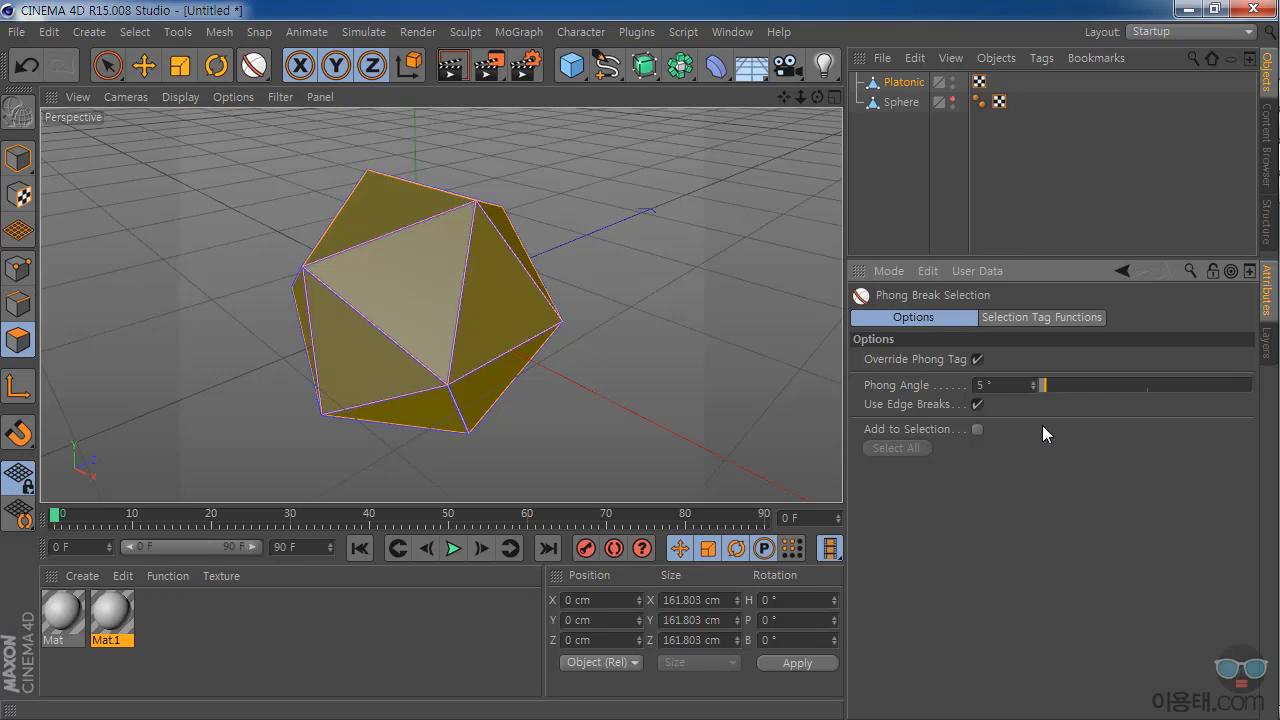
click(592, 248)
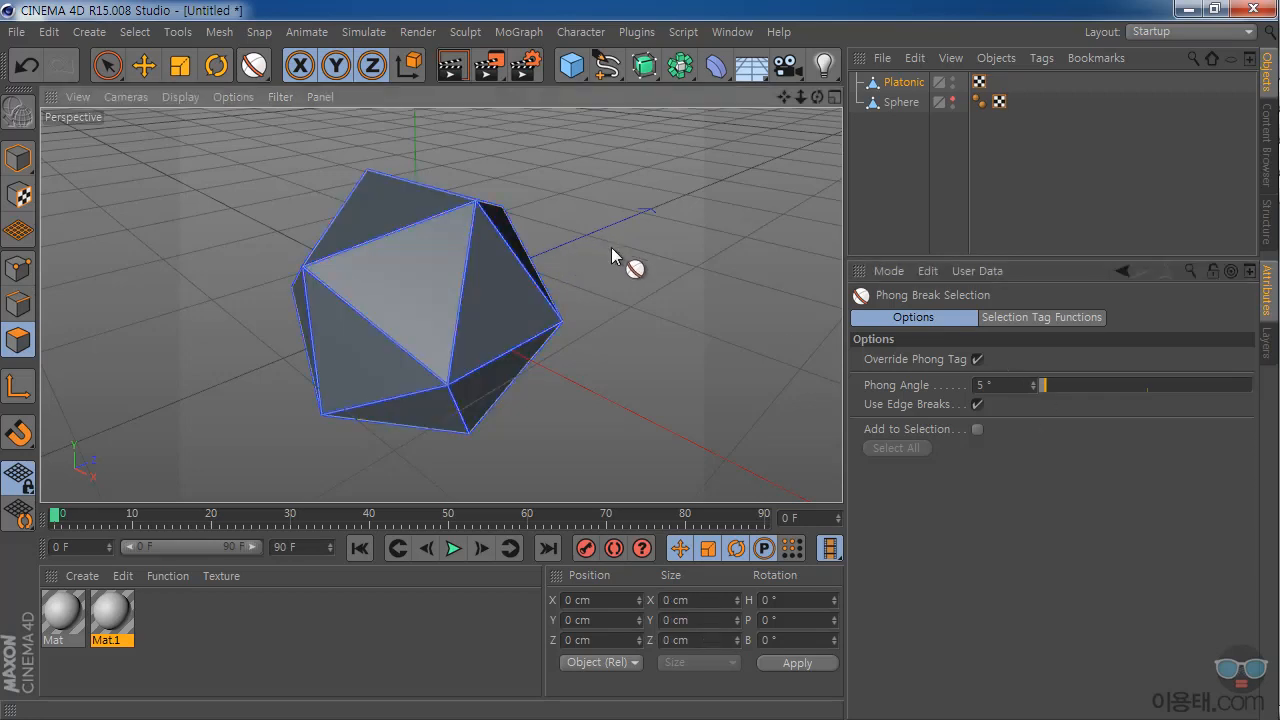
- Select individual faces of the Platonic object one after another using the 5° phong angle
click(427, 286)
click(503, 308)
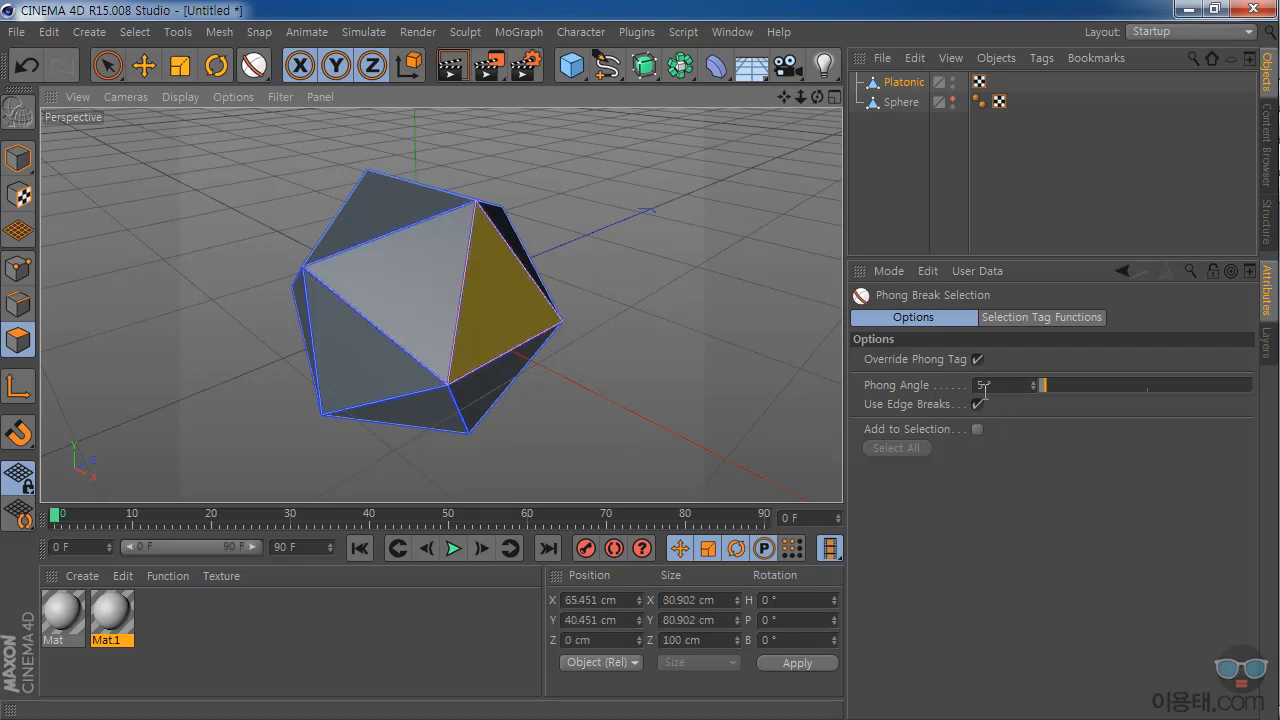
drag(819, 97, 765, 175)
drag(441, 304, 410, 322)
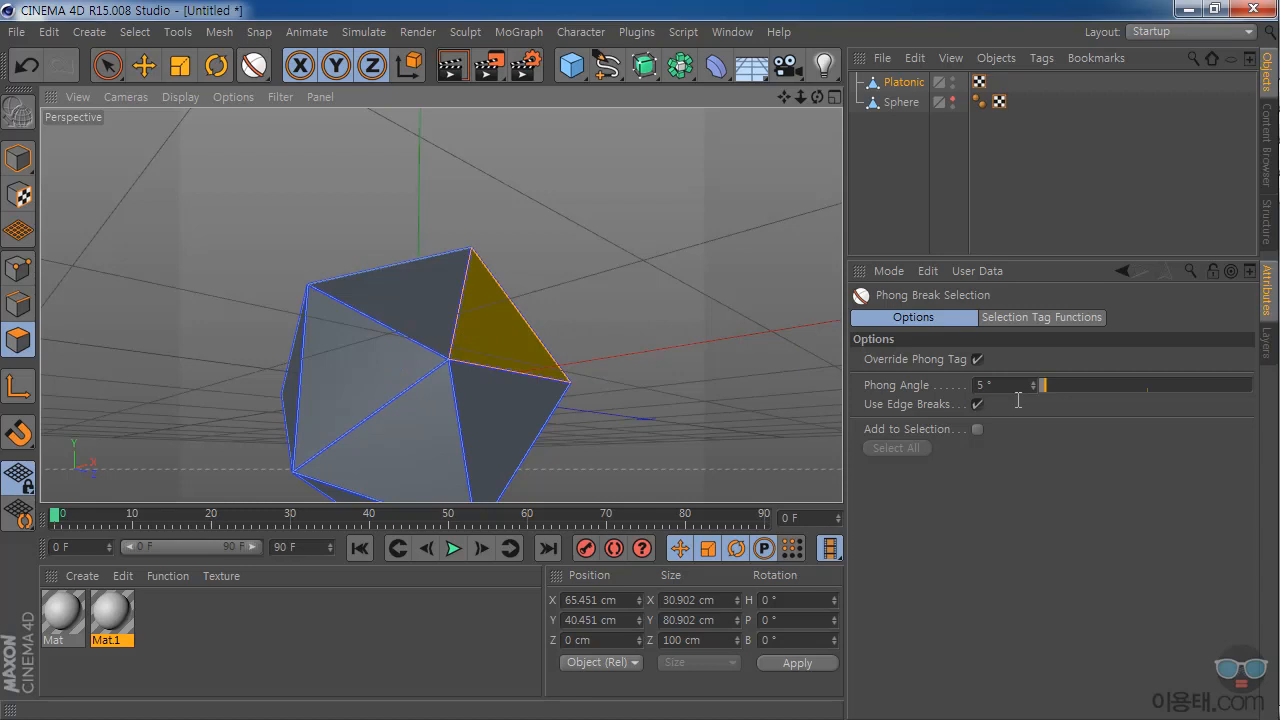
click(437, 303)
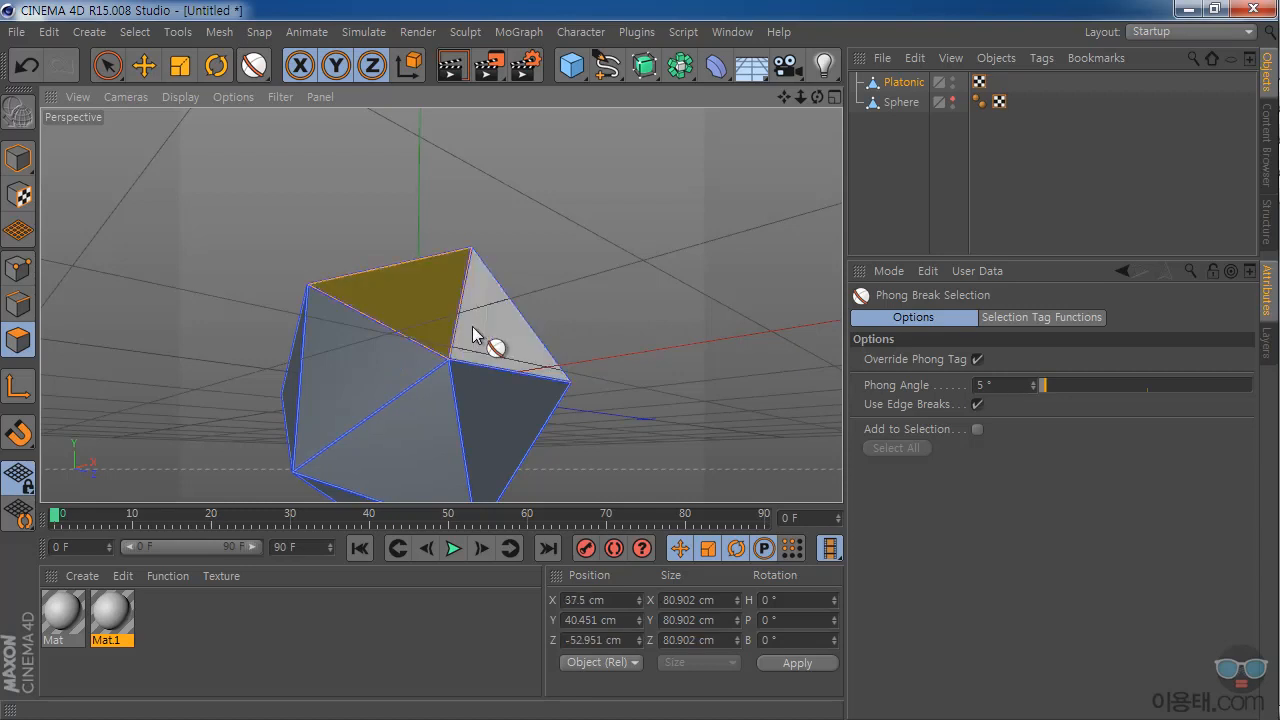
- Set the Phong Angle to 45° and clear the face selection
click(990, 385)
text(45)
key(Return)
click(588, 216)
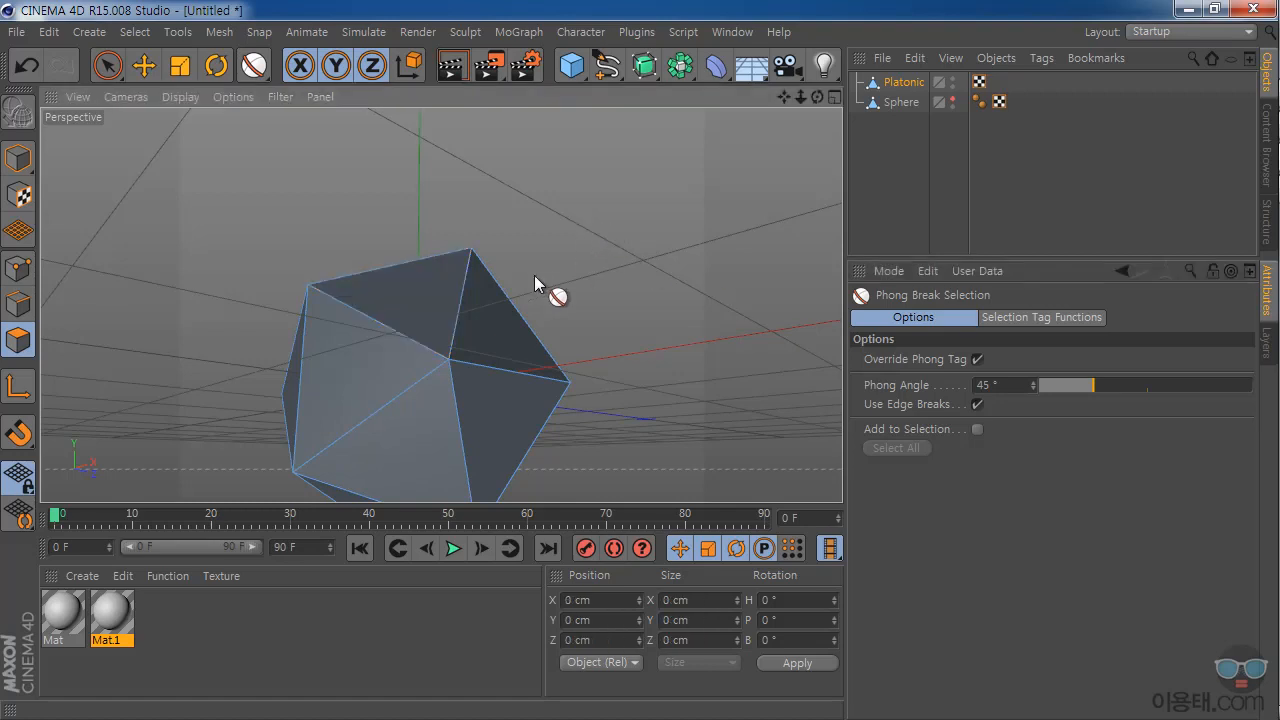
drag(817, 97, 449, 280)
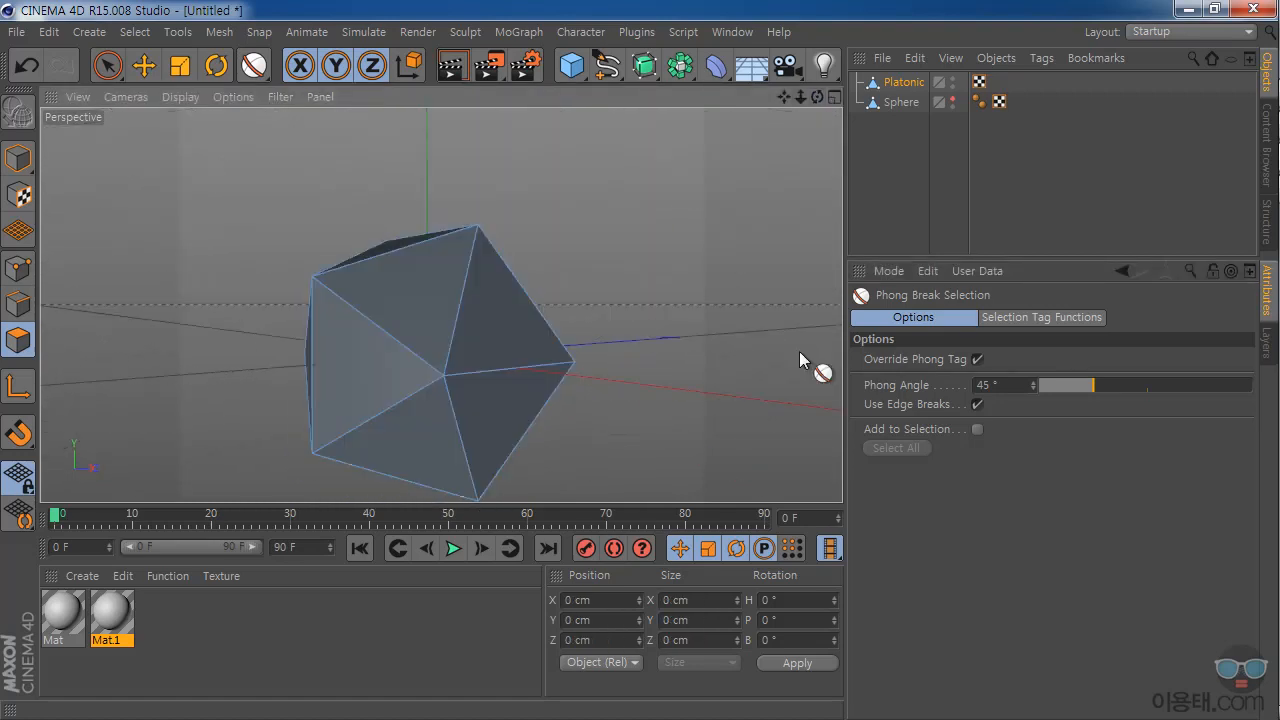
- Try Phong Angle values of 15°, 25°, 35° and 40° on the Platonic object
drag(1010, 391, 912, 387)
text(15)
key(Return)
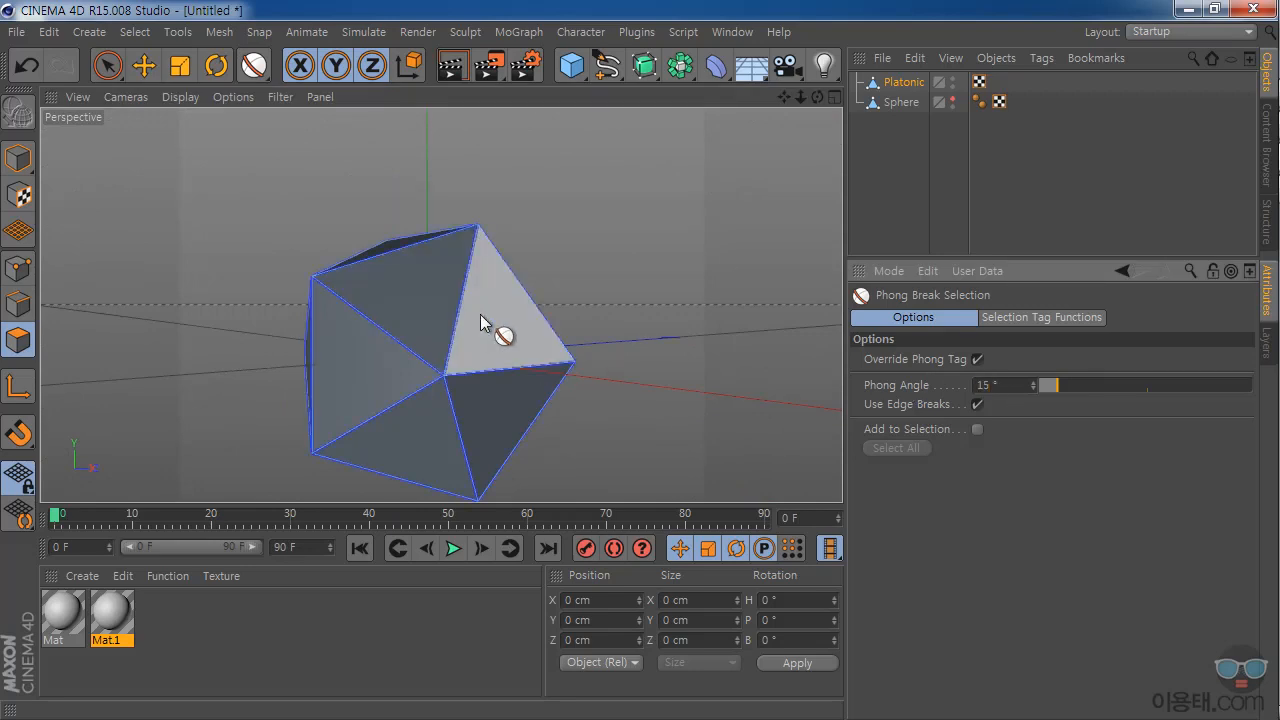
drag(1014, 395, 938, 397)
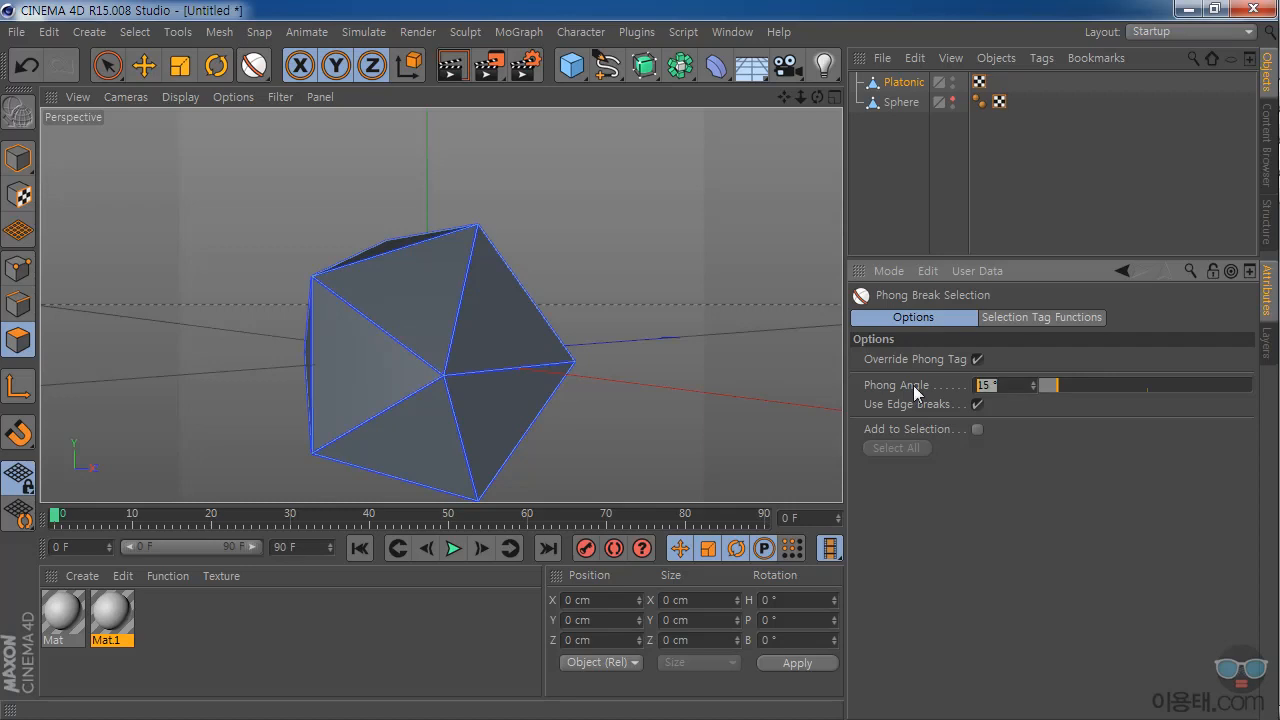
text(25)
key(Return)
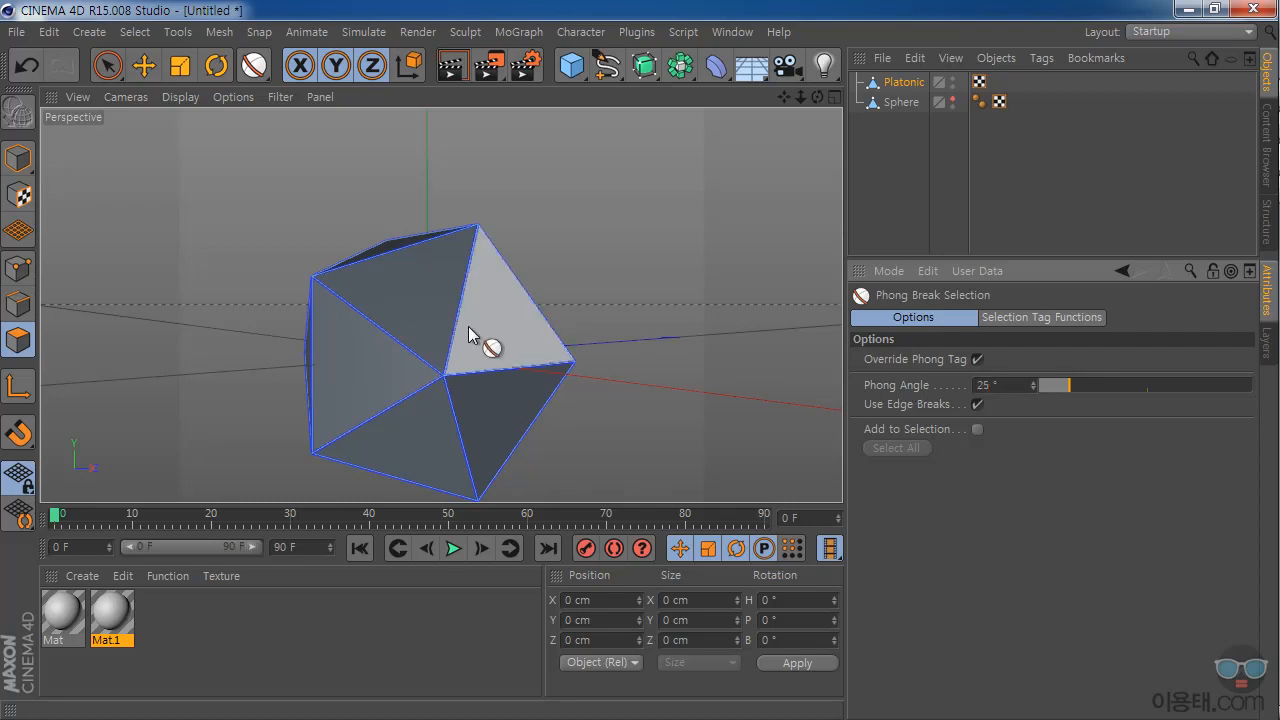
drag(1020, 392, 856, 391)
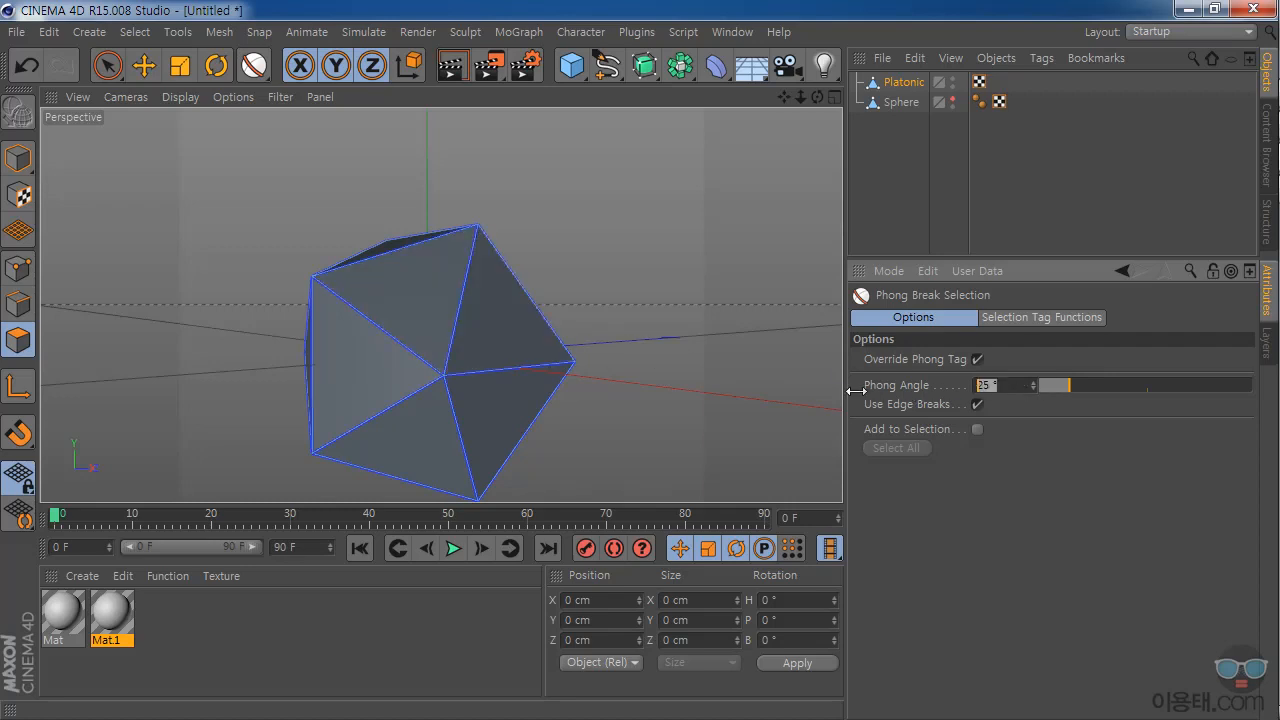
text(35)
key(Return)
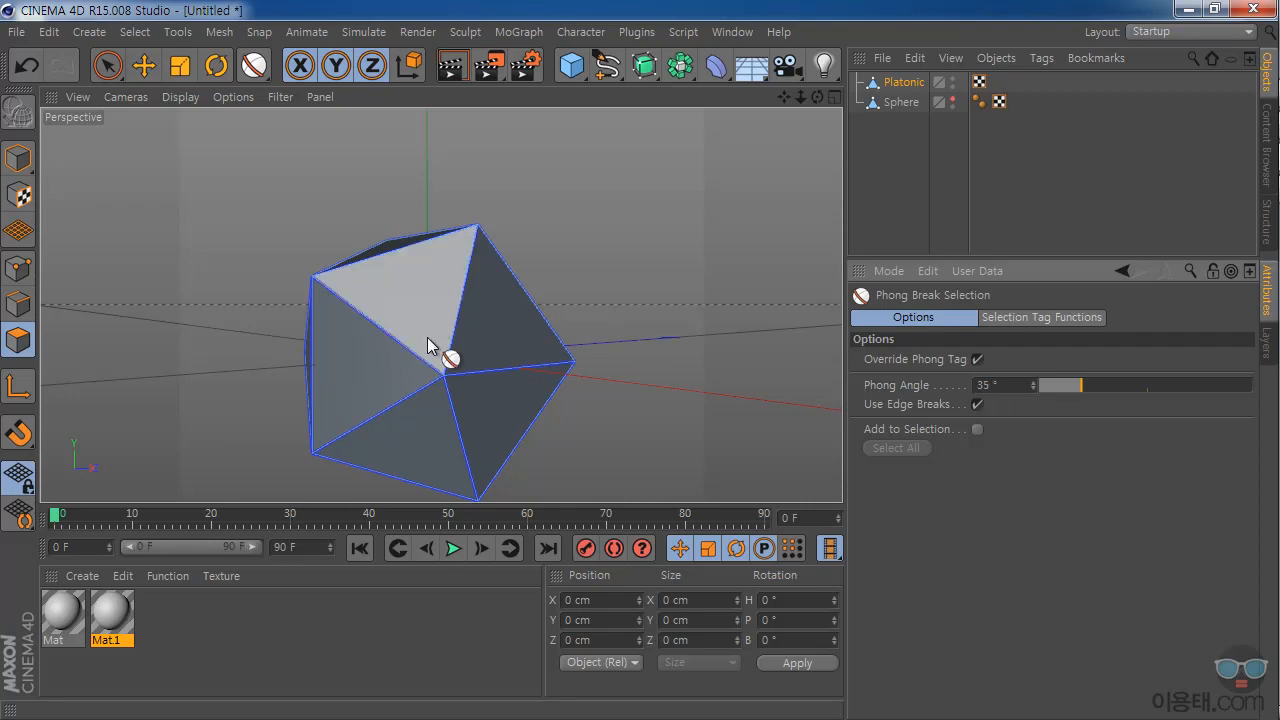
drag(1019, 393, 934, 388)
text(40)
key(Return)
- Return the Phong Angle to 45° and examine the Platonic object's edges from several sides
drag(1016, 390, 865, 397)
text(45)
key(Return)
drag(817, 97, 785, 160)
drag(817, 98, 825, 50)
alt+drag(441, 304, 457, 387)
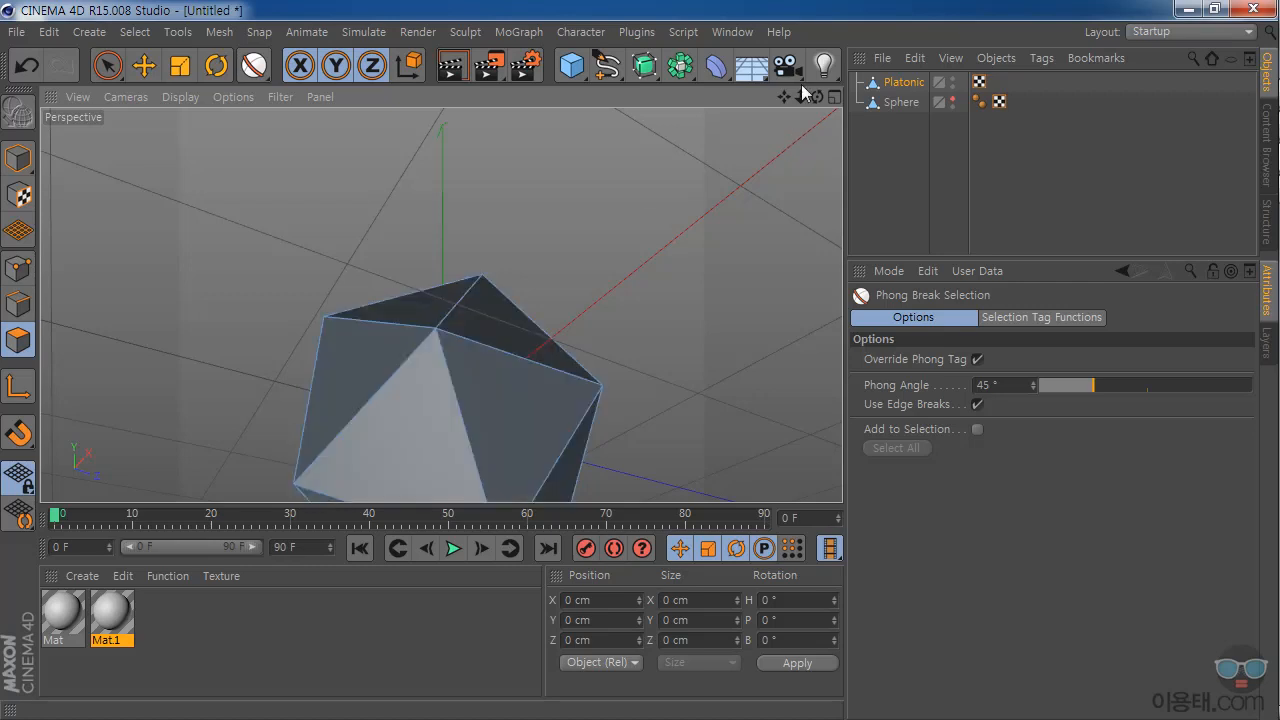
mouse_move(817, 97)
mouse_down()
mouse_move(785, 96)
mouse_move(794, 107)
mouse_up()
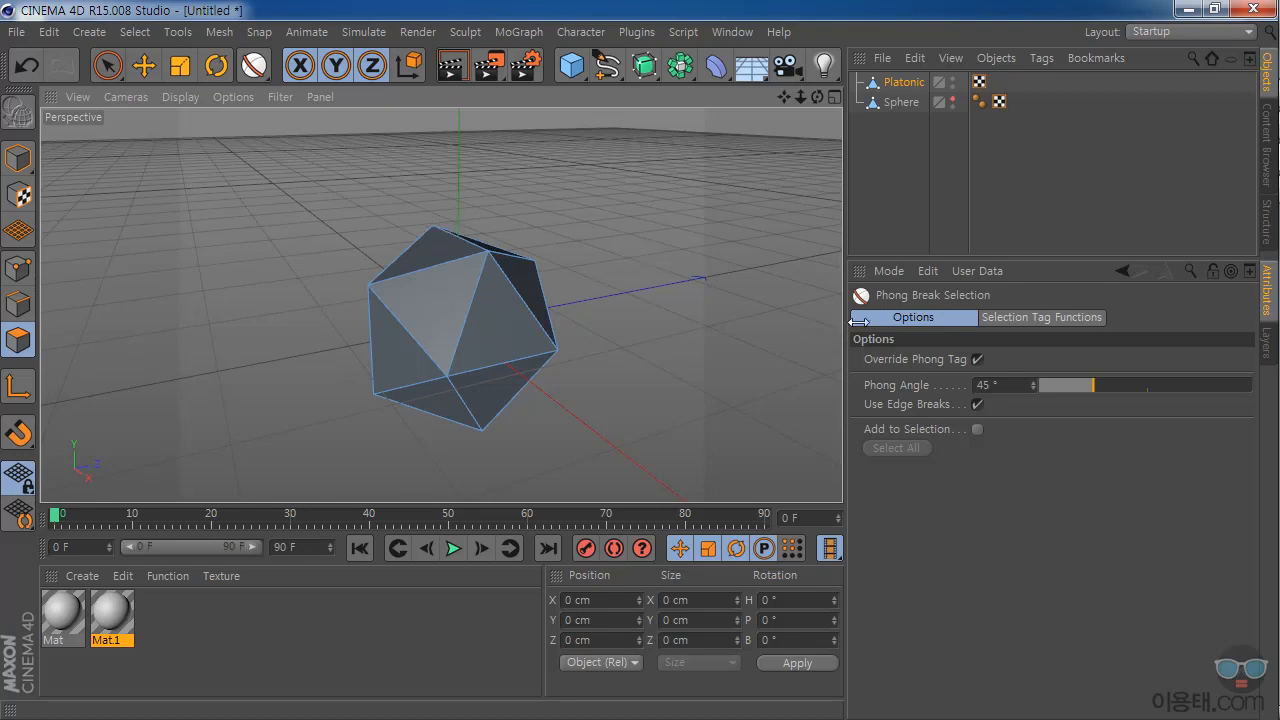
drag(955, 296, 568, 255)
click(135, 32)
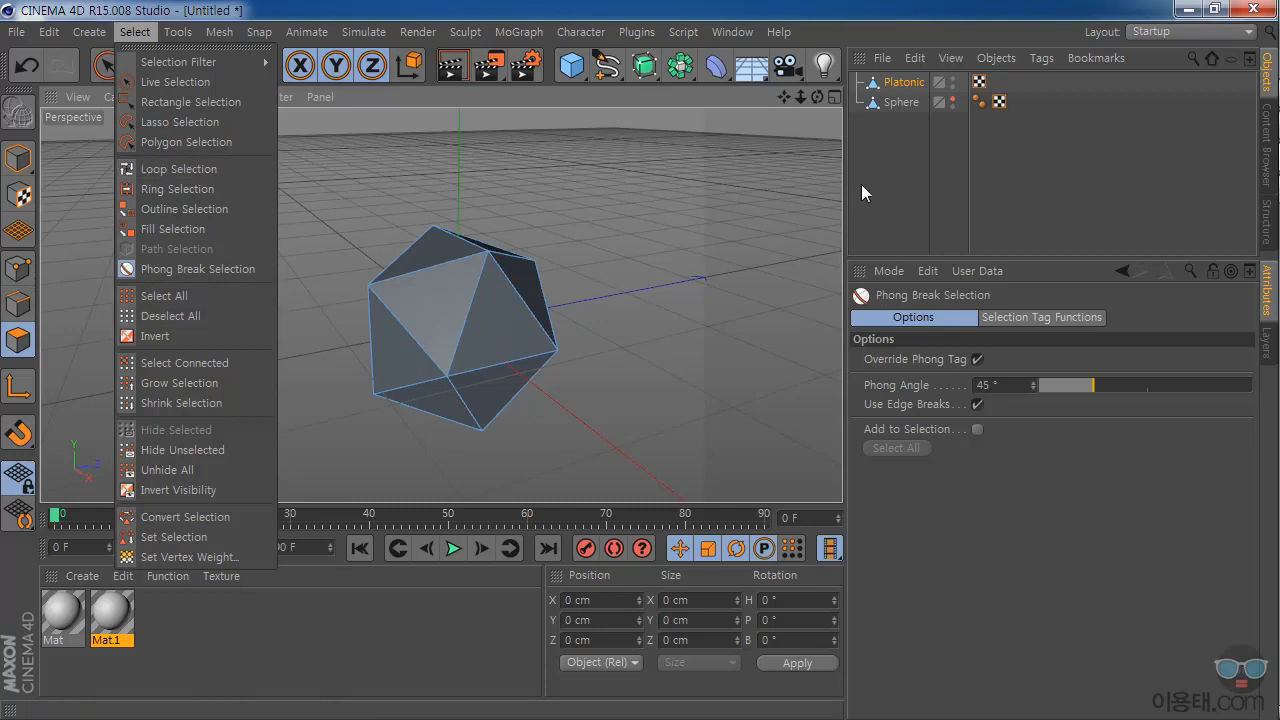
click(888, 181)
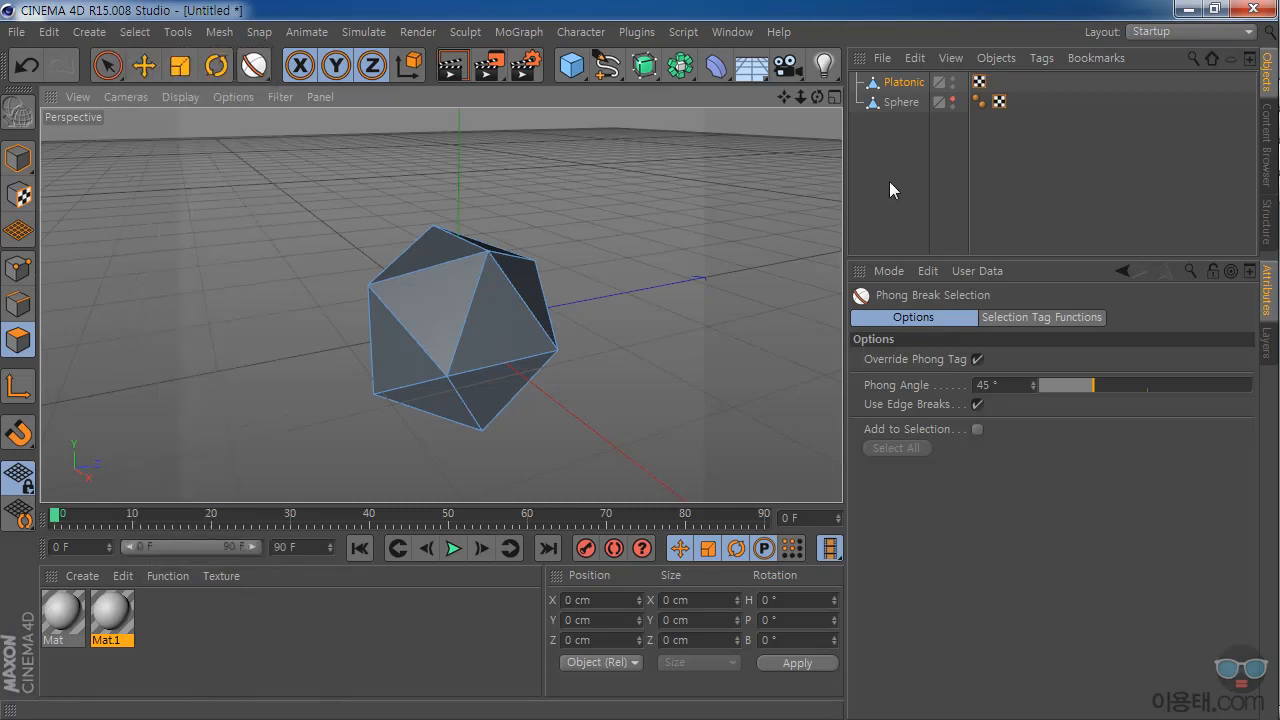
- Make the Sphere visible again and delete the Platonic object
click(952, 99)
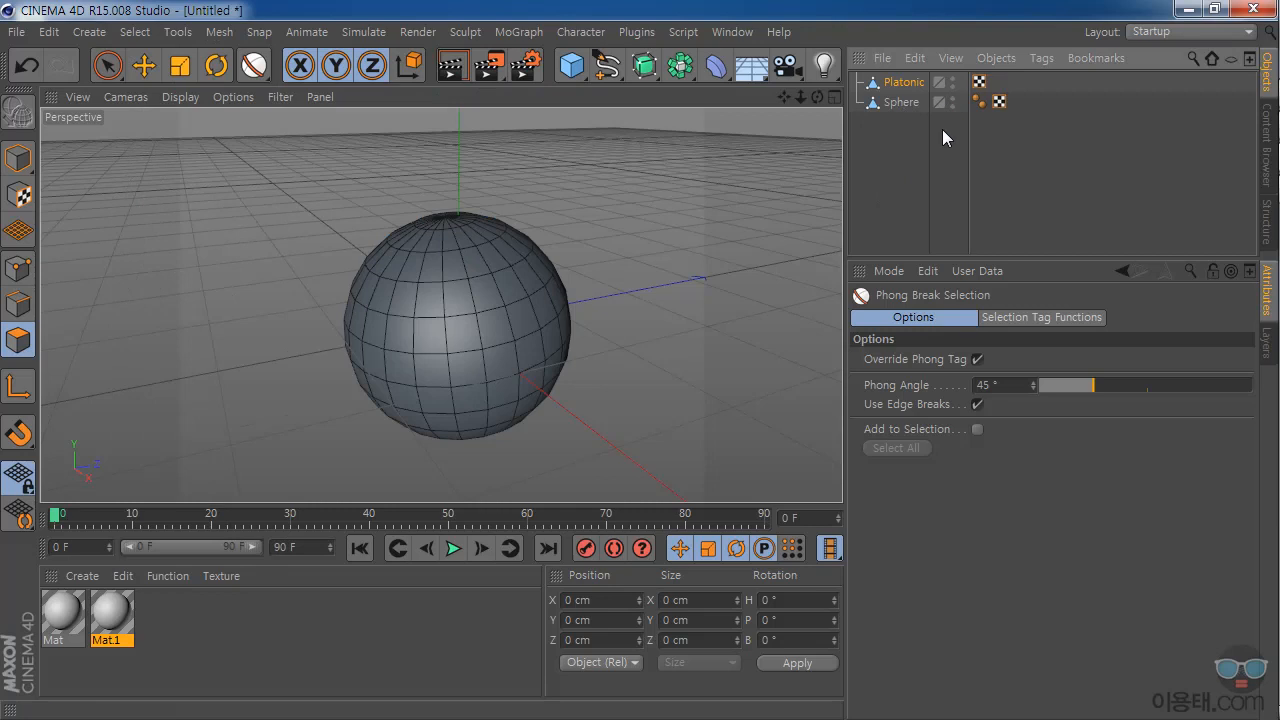
click(907, 84)
key(Delete)
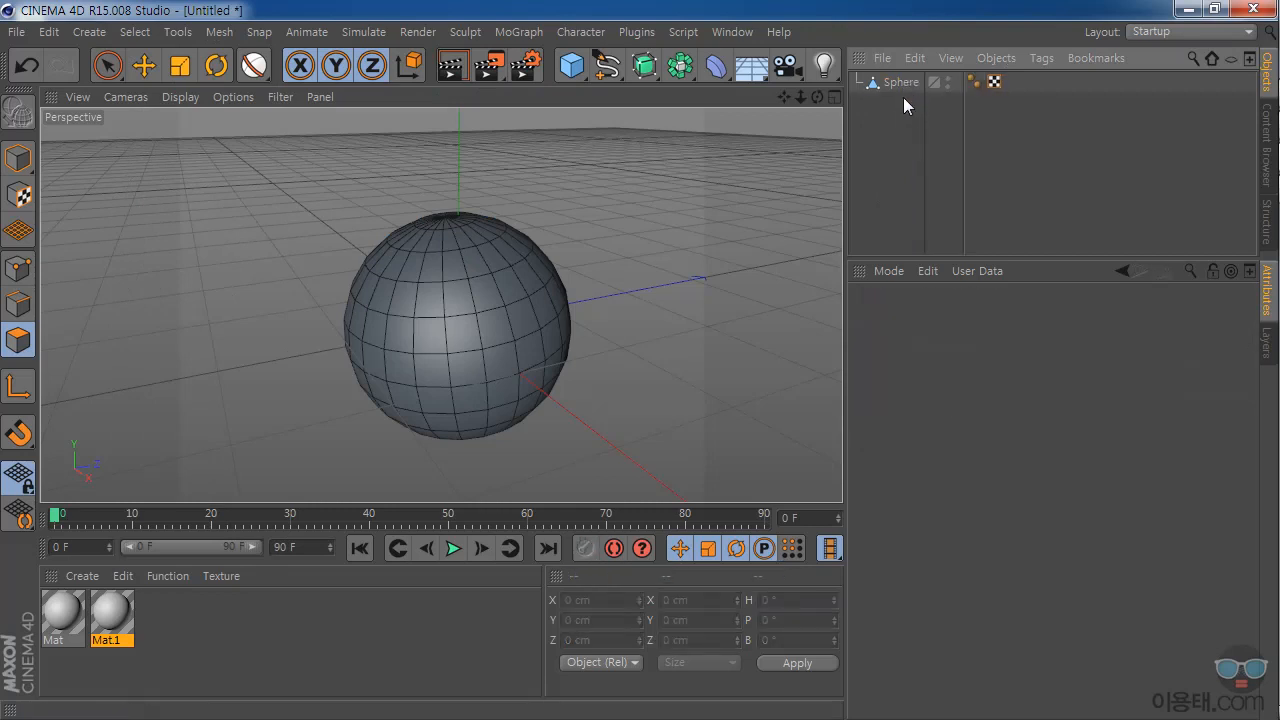
- Select the Sphere object and use Live Selection to pick three adjacent polygons in a row across its front
click(898, 82)
drag(784, 96, 766, 74)
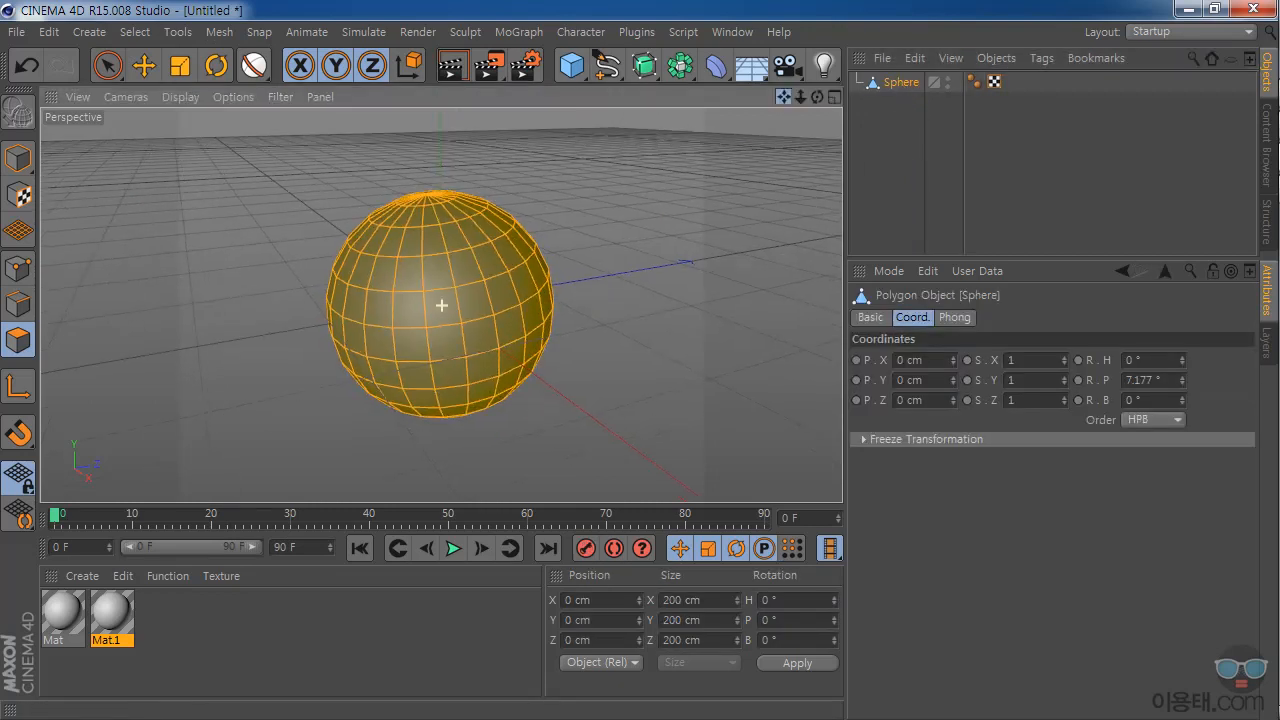
click(109, 67)
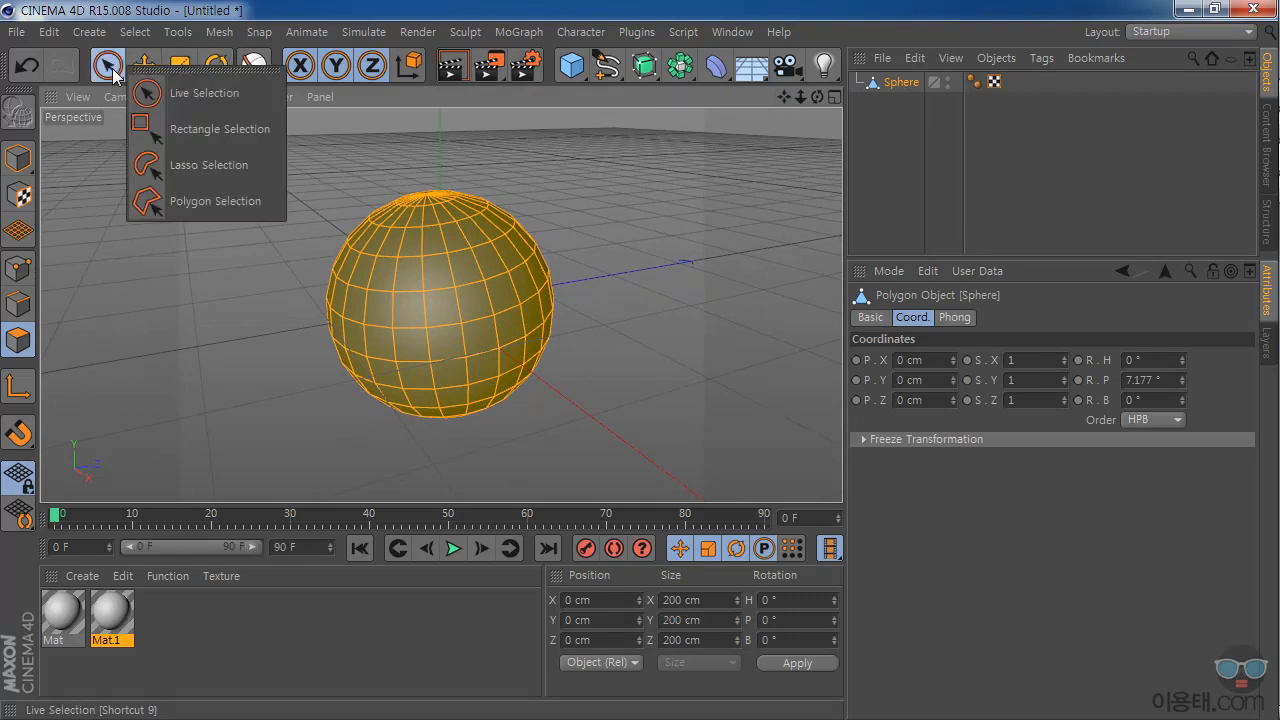
click(211, 97)
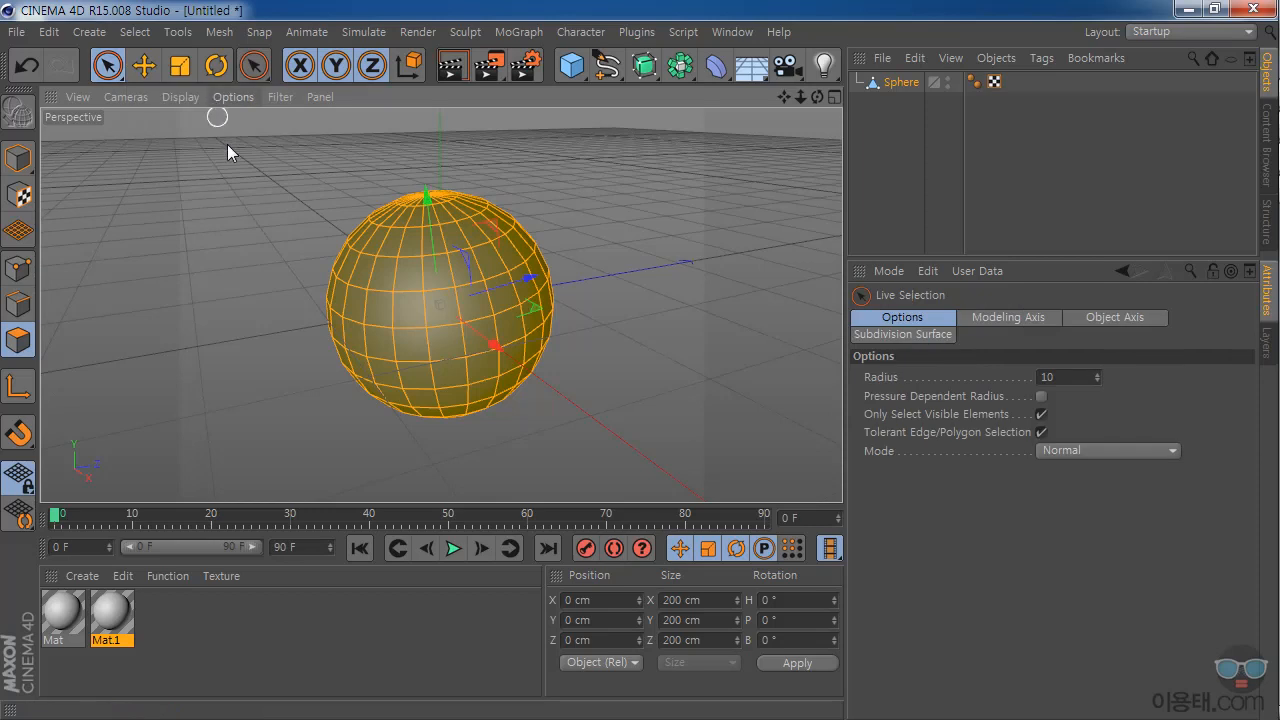
click(476, 299)
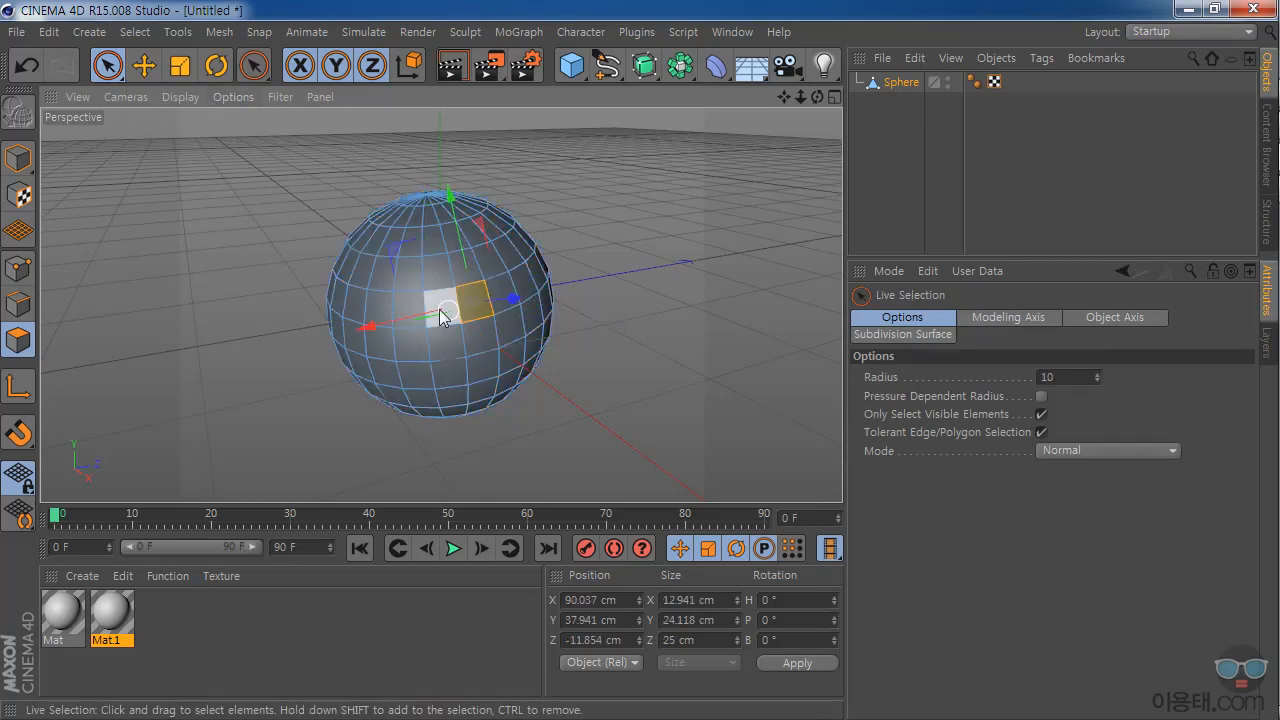
click(410, 305)
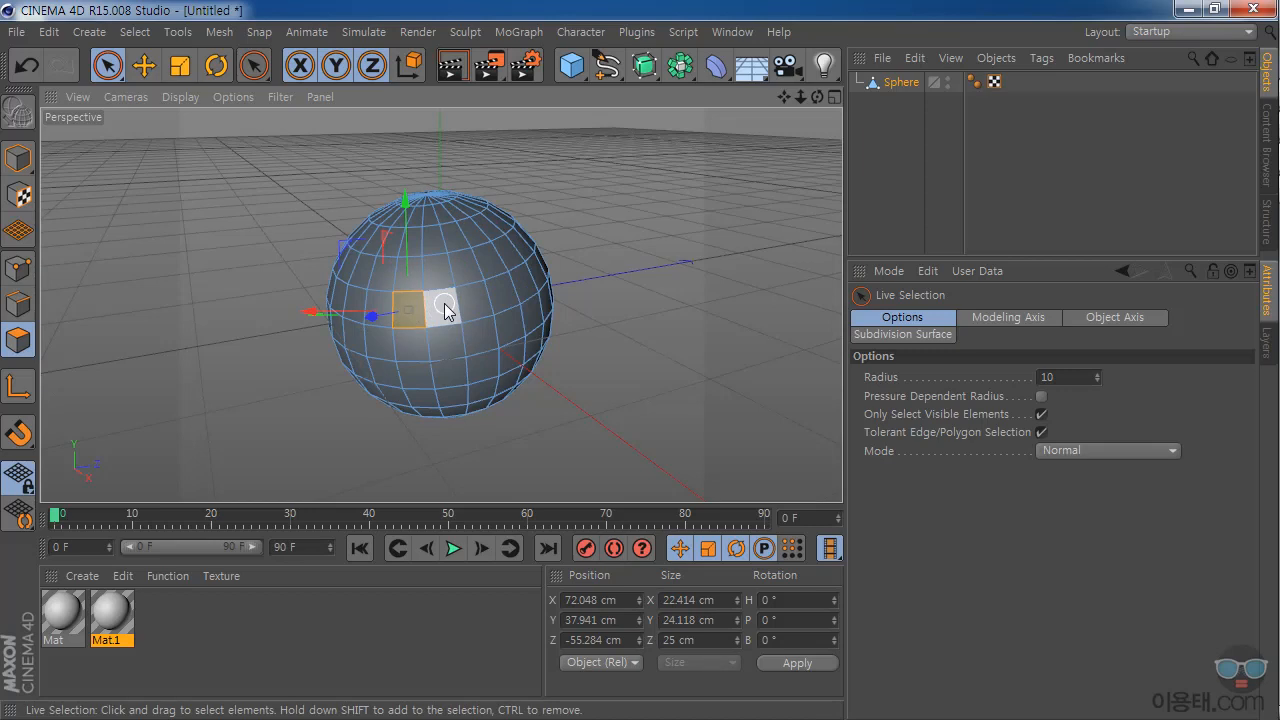
shift+click(445, 310)
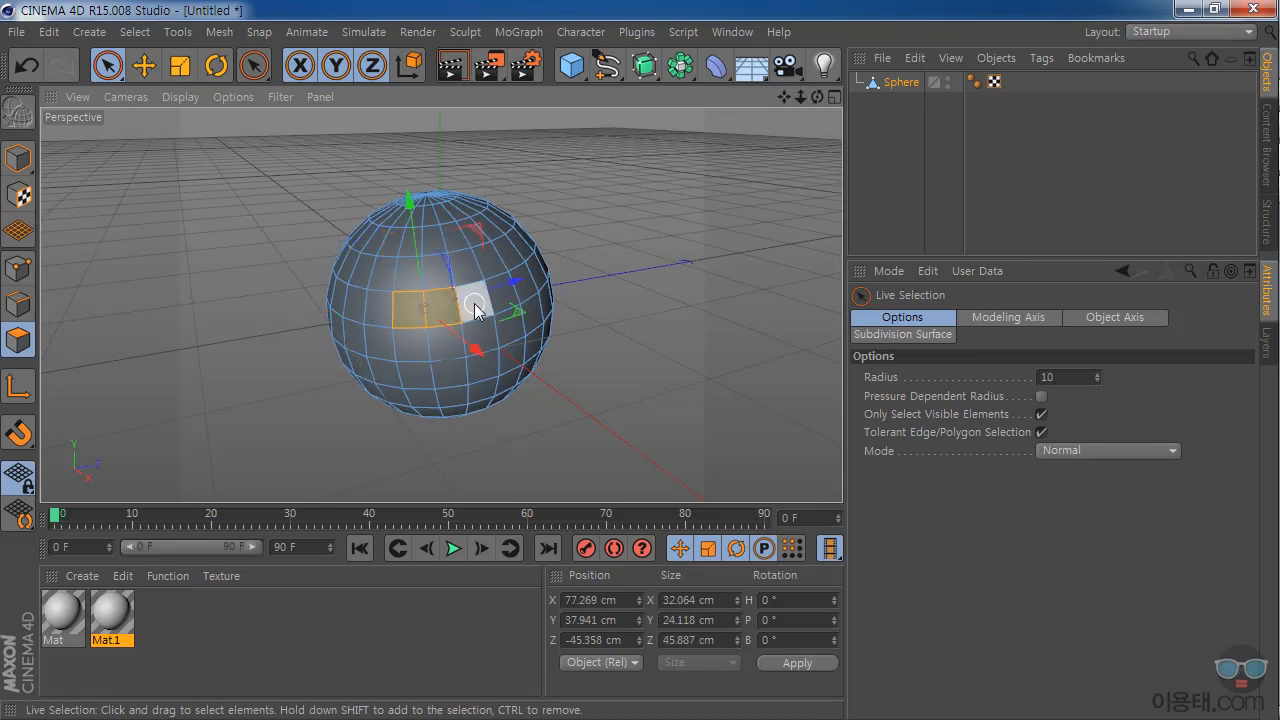
shift+click(475, 310)
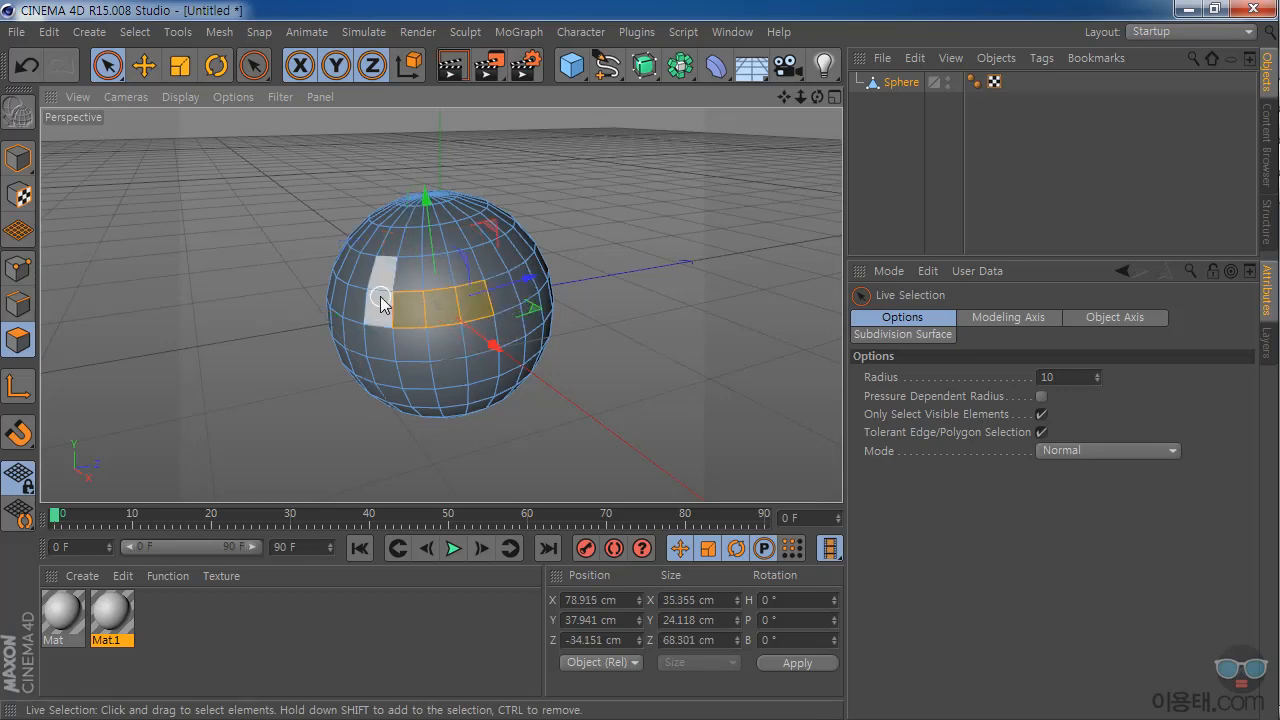
- Select a single polygon on the sphere's front with Live Selection and examine it from several sides
scroll(479, 310, up, 5)
click(468, 291)
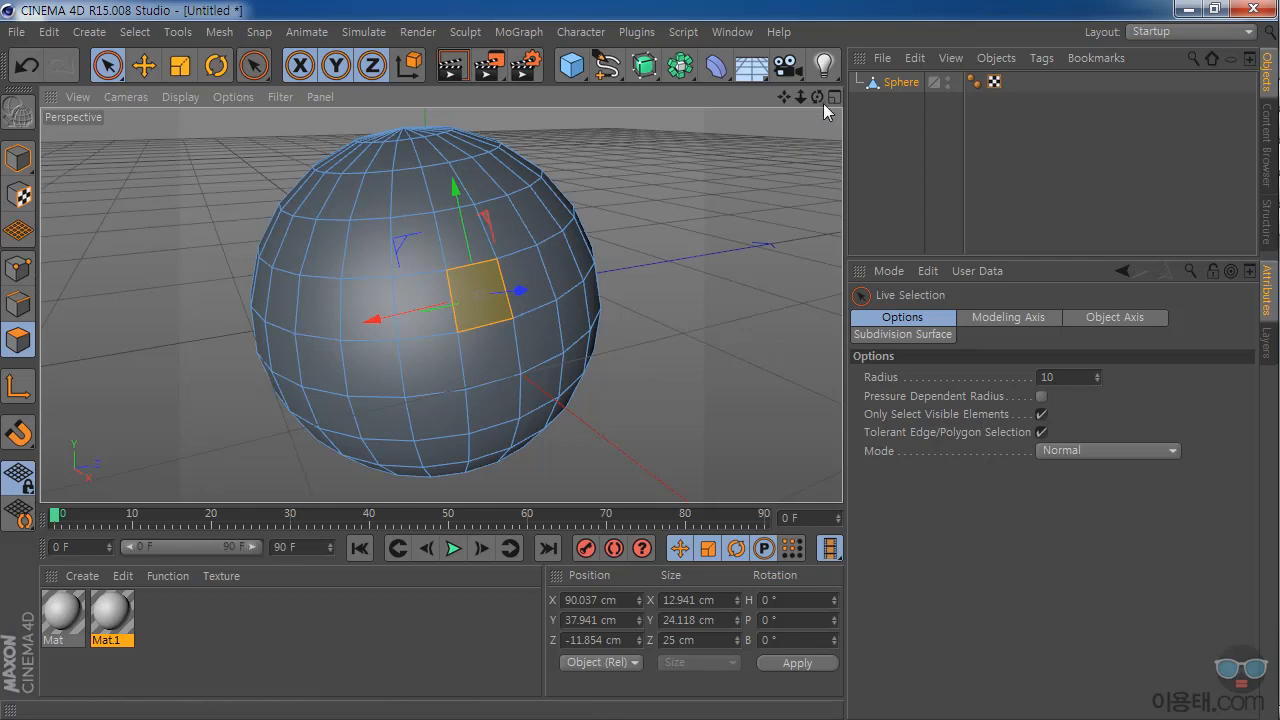
drag(816, 95, 750, 105)
alt+drag(441, 304, 441, 304)
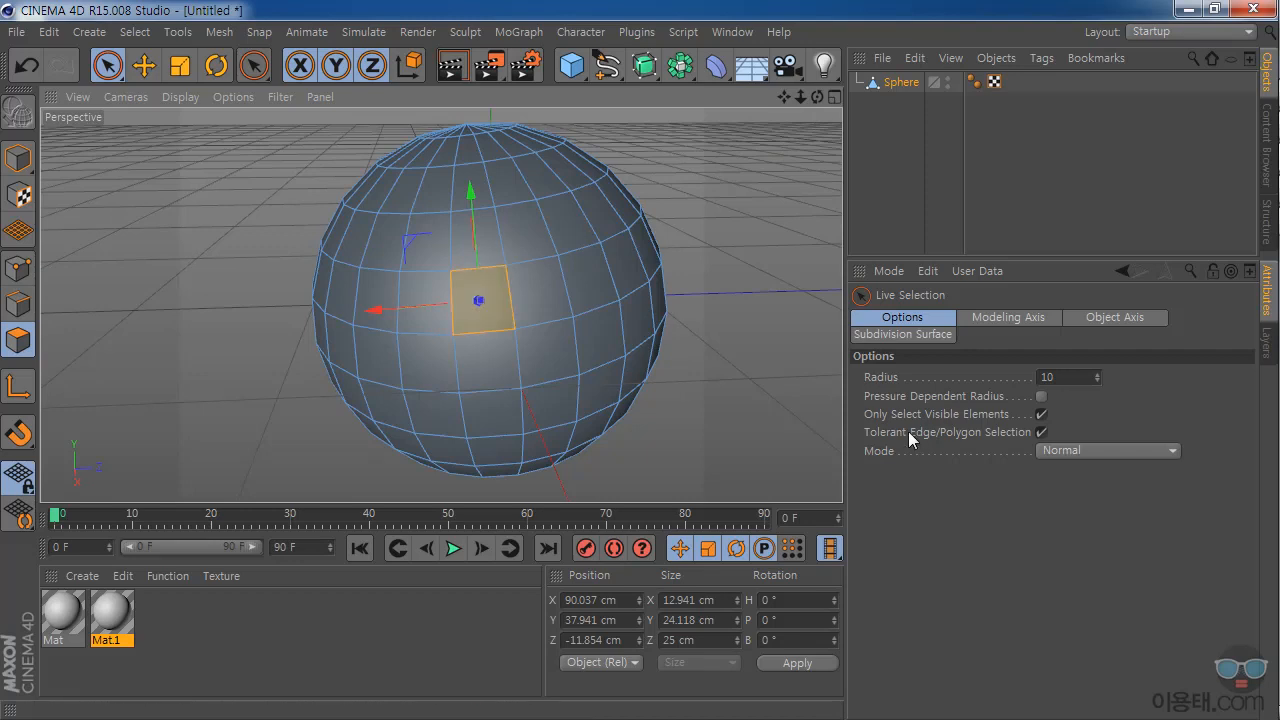
drag(801, 97, 441, 304)
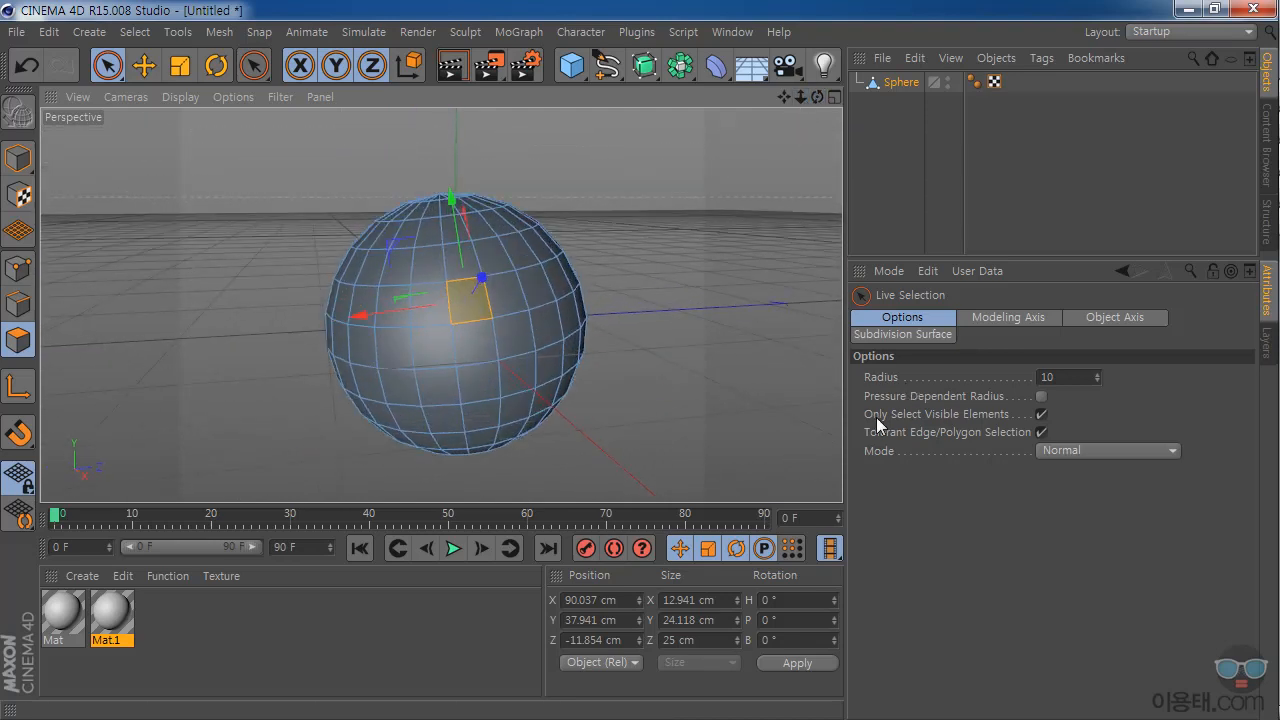
drag(818, 97, 490, 308)
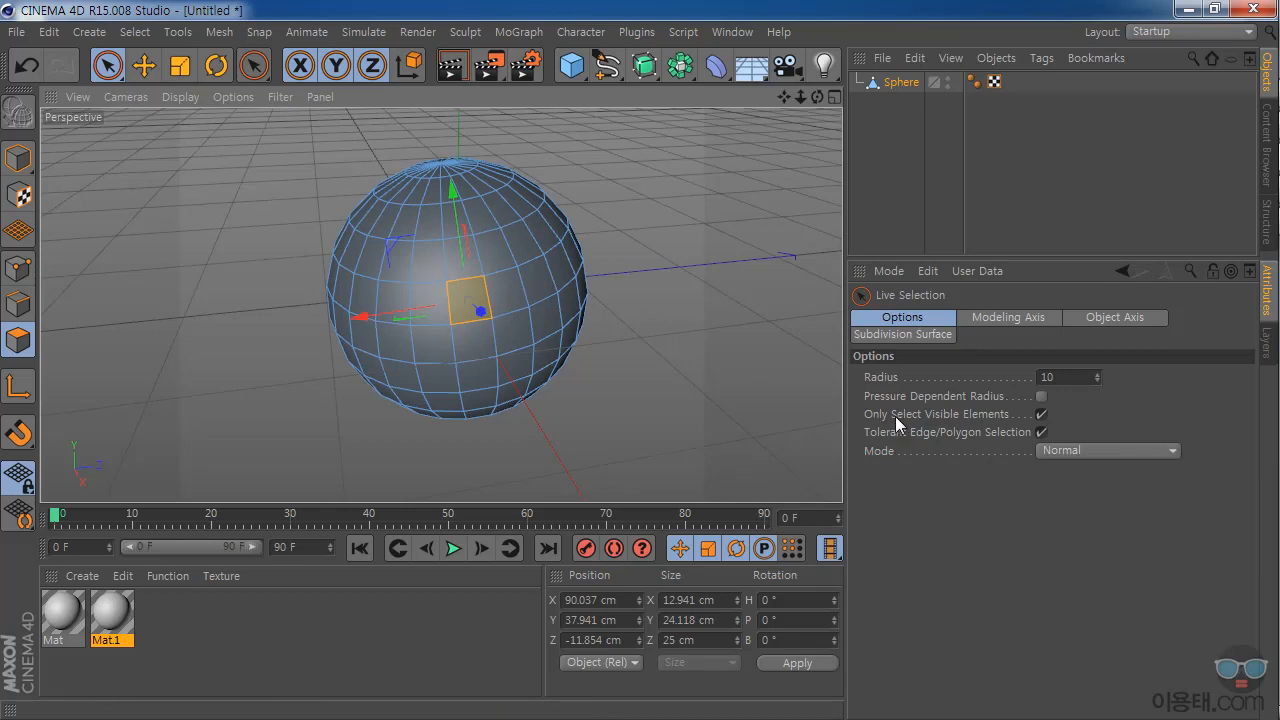
- Turn off Only Select Visible Elements and select the polygons through the sphere at the same front polygon
click(1041, 414)
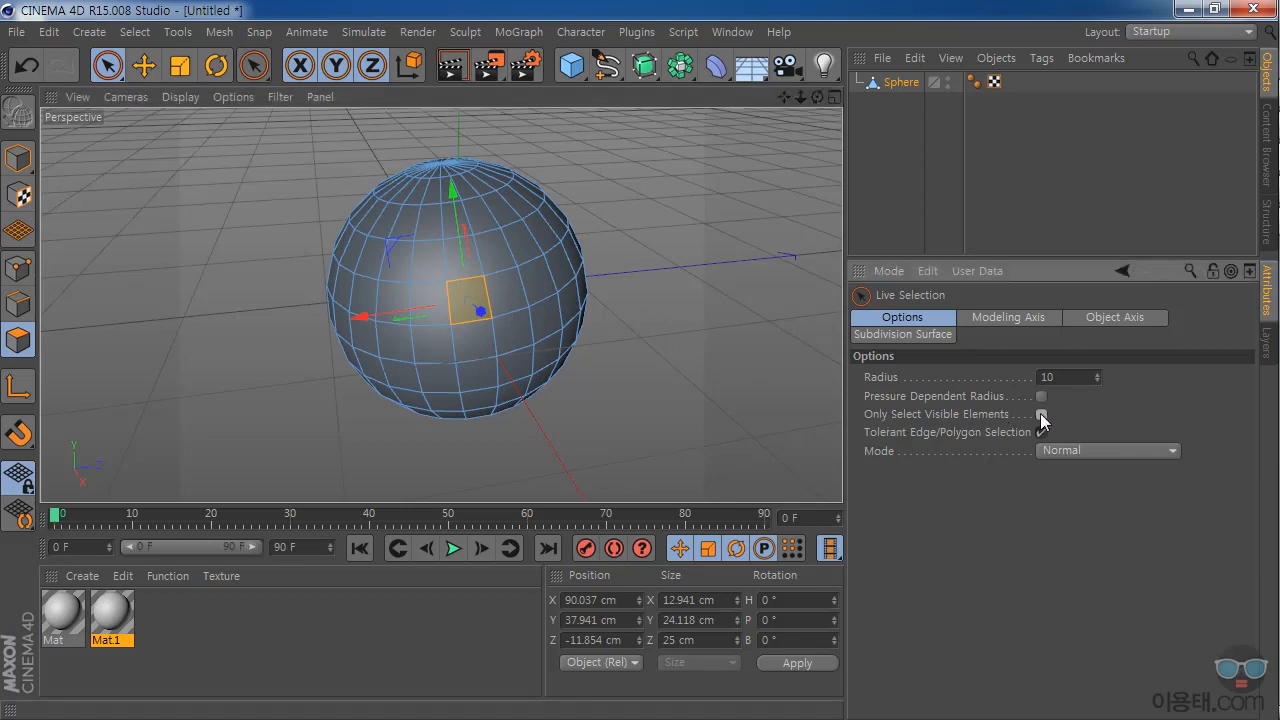
click(652, 297)
click(471, 307)
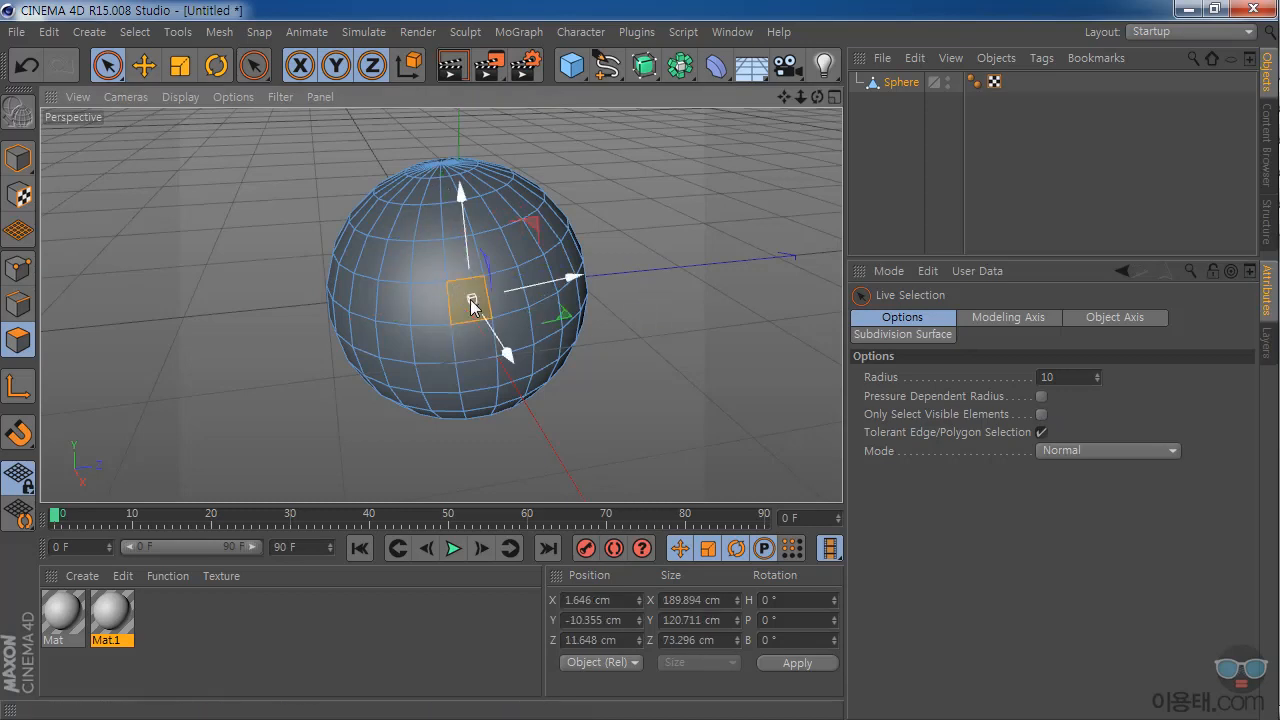
drag(812, 98, 900, 140)
mouse_move(441, 304)
mouse_down()
mouse_move(449, 297)
mouse_move(441, 304)
mouse_up()
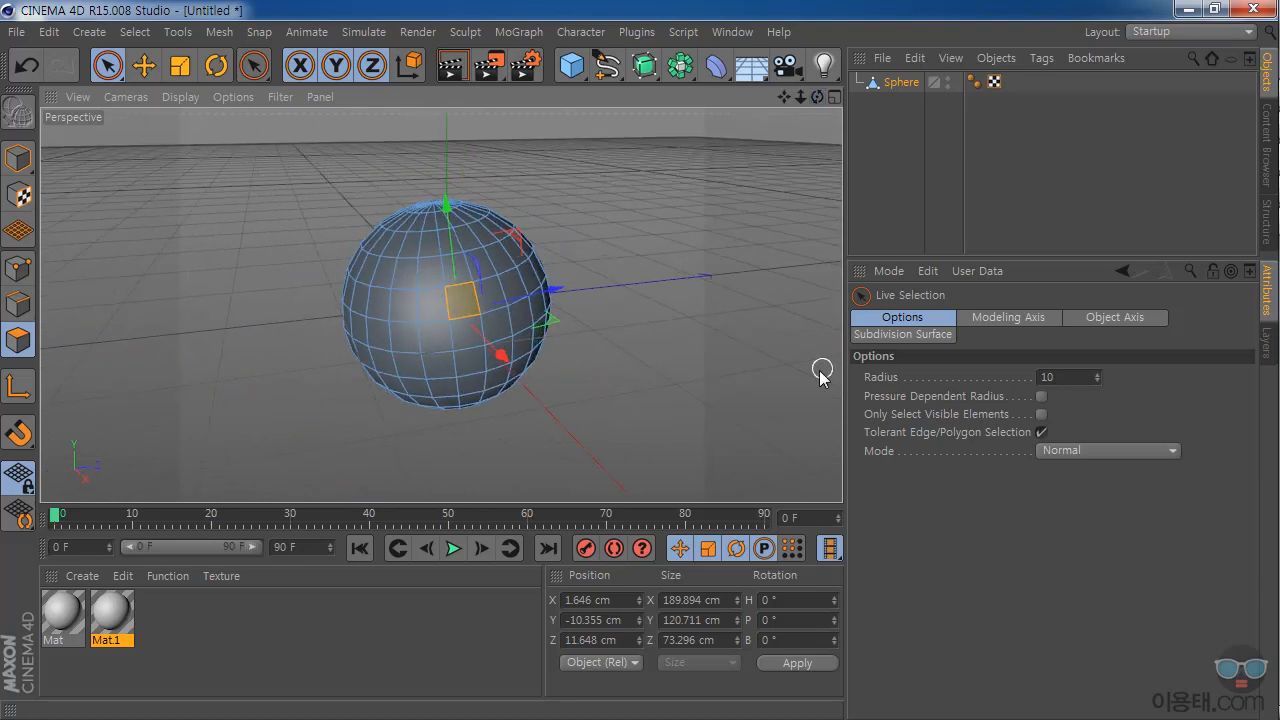
drag(798, 96, 903, 388)
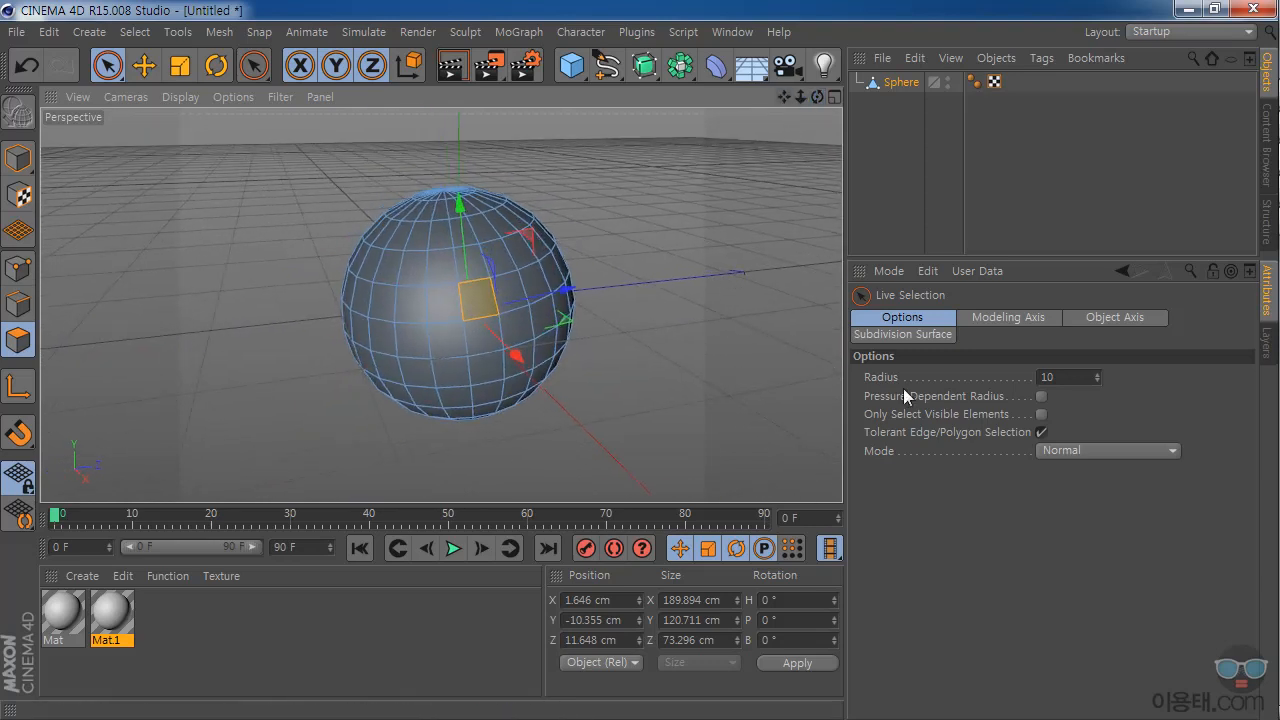
- Turn Only Select Visible Elements back on for Live Selection
click(1041, 414)
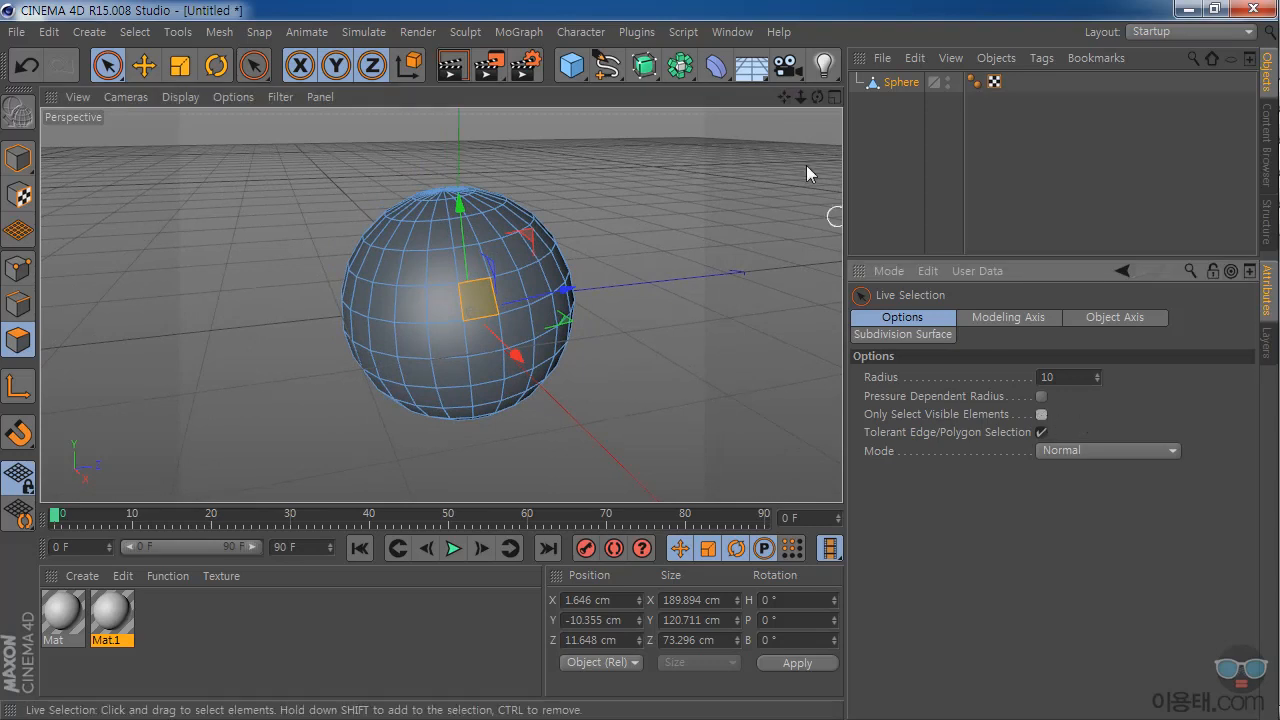
mouse_move(800, 96)
mouse_down()
mouse_move(820, 110)
mouse_move(779, 101)
mouse_up()
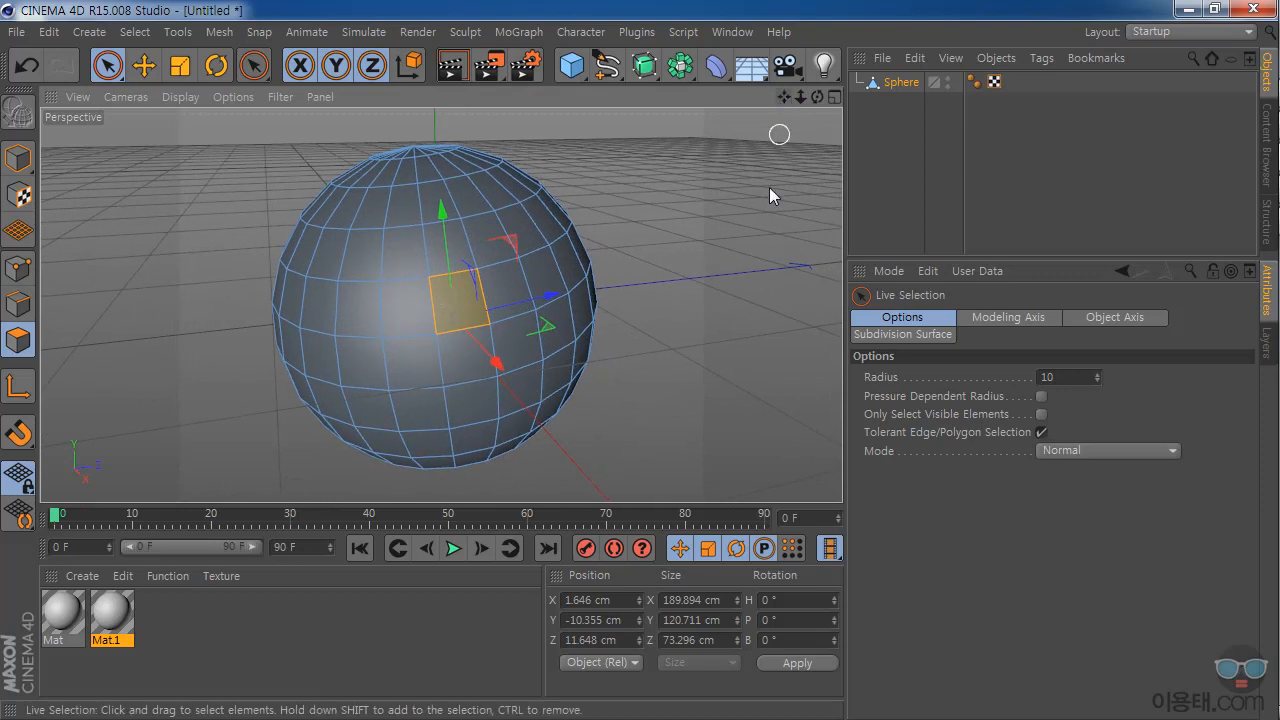
click(1041, 414)
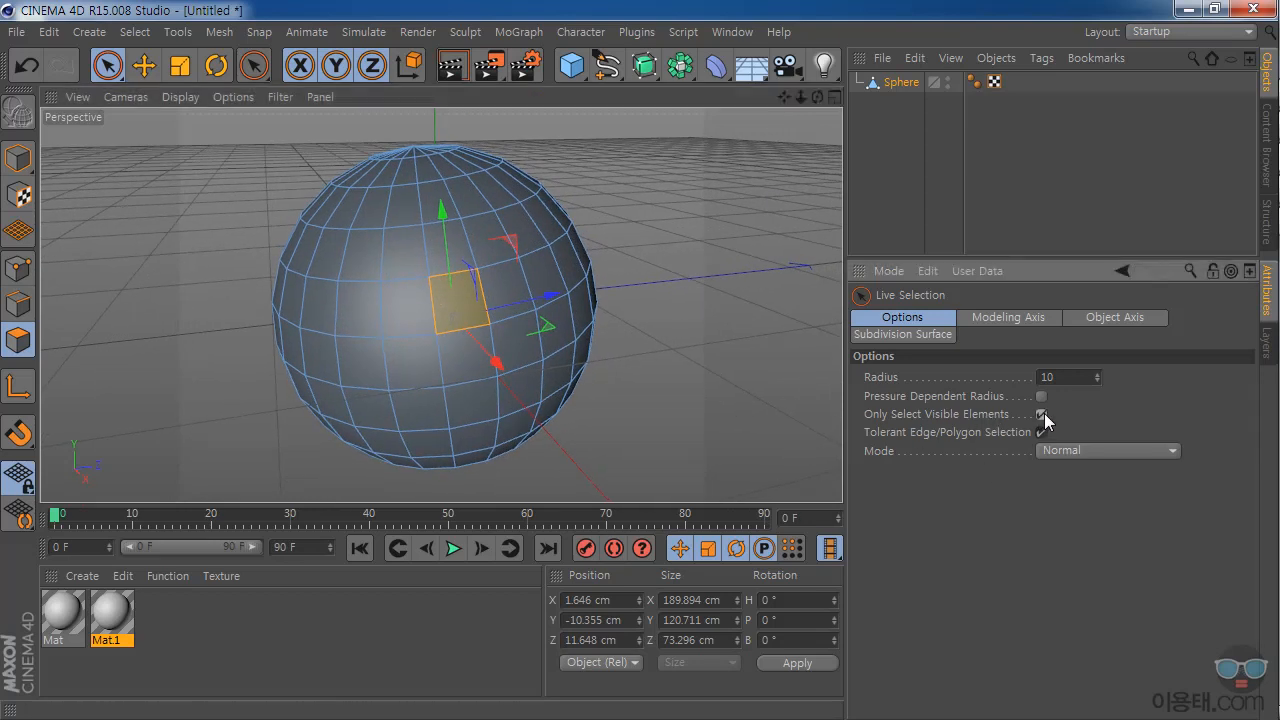
mouse_move(785, 97)
mouse_down()
mouse_move(751, 97)
mouse_move(797, 101)
mouse_up()
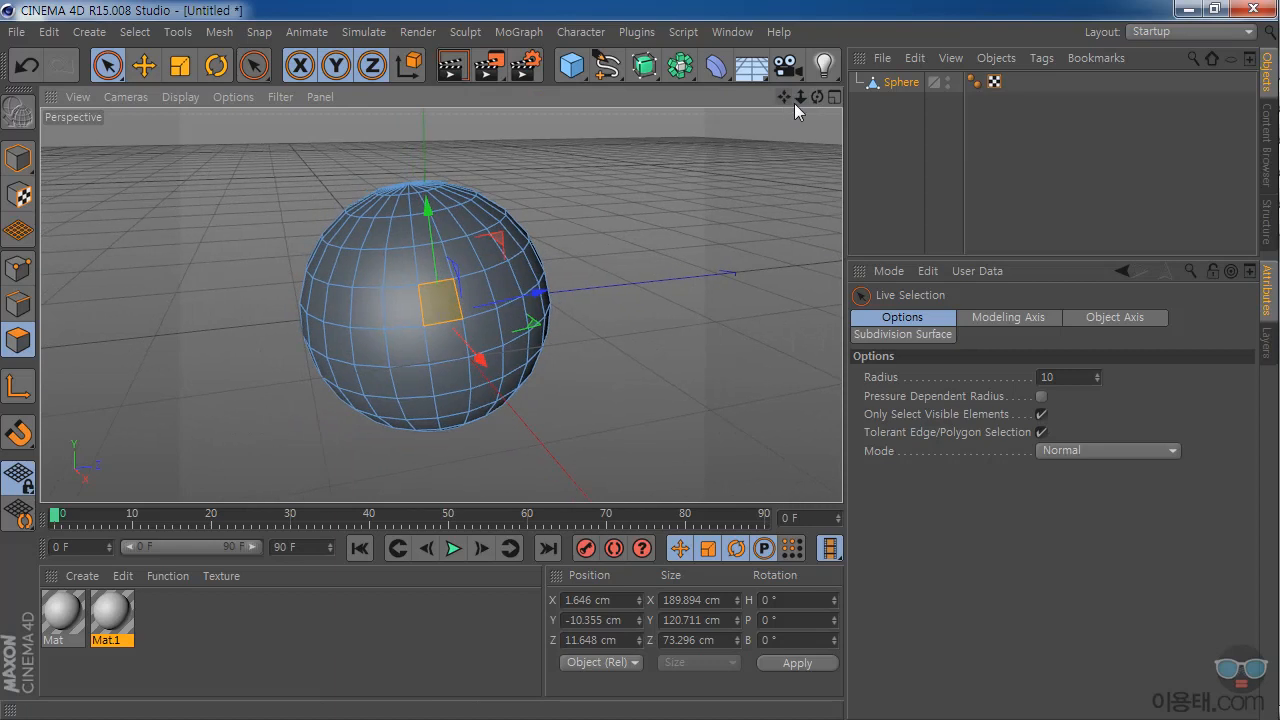
- Use Rectangle Selection to select the visible polygons of the sphere's upper-left quarter
click(611, 251)
mouse_move(108, 65)
mouse_down()
mouse_move(197, 94)
mouse_move(200, 139)
mouse_move(216, 136)
mouse_move(300, 260)
mouse_move(385, 336)
mouse_move(471, 362)
mouse_move(457, 346)
mouse_up()
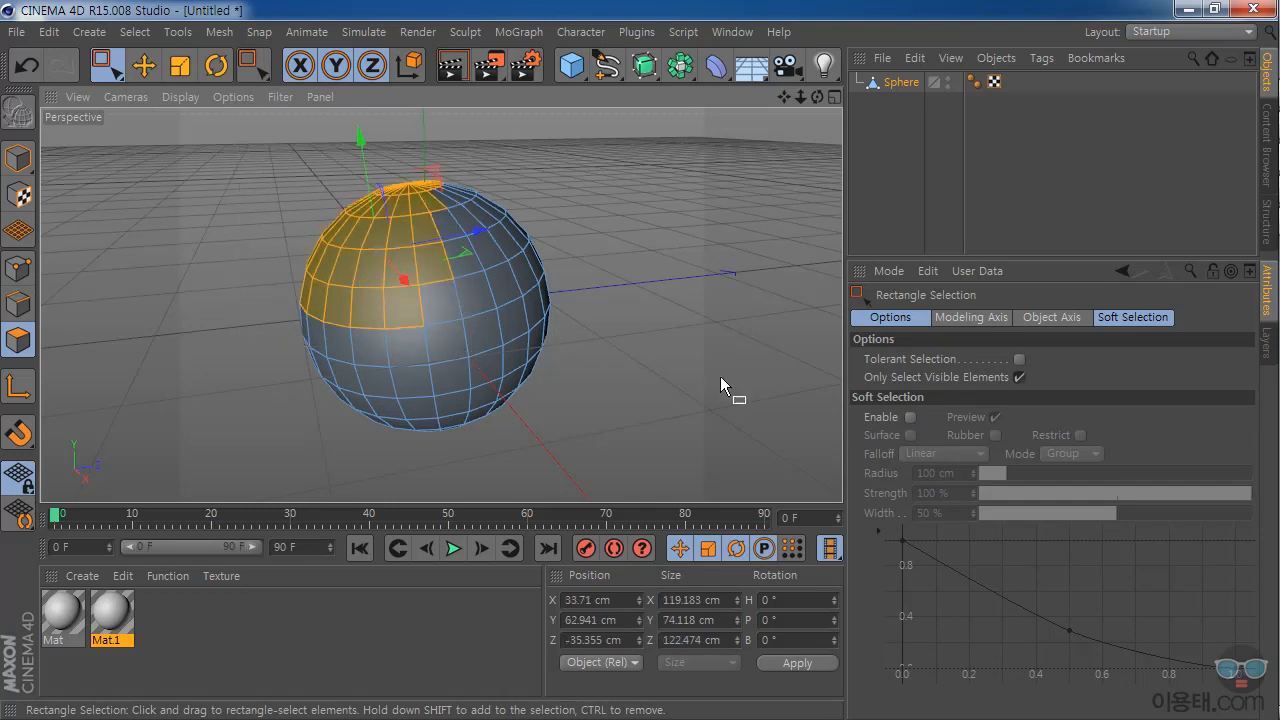
drag(818, 97, 441, 304)
- Turn off Only Select Visible Elements for Rectangle Selection and select the sphere's upper-left quarter through to its far side
click(1019, 377)
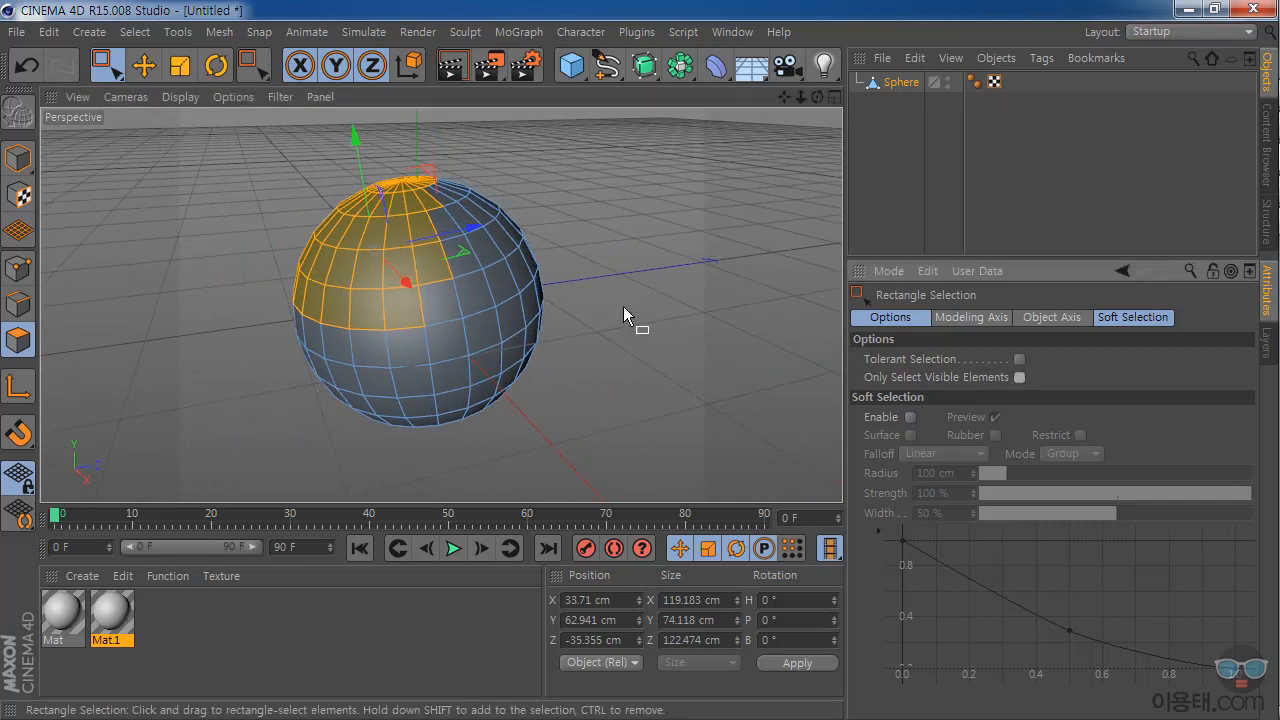
click(662, 340)
drag(233, 147, 456, 340)
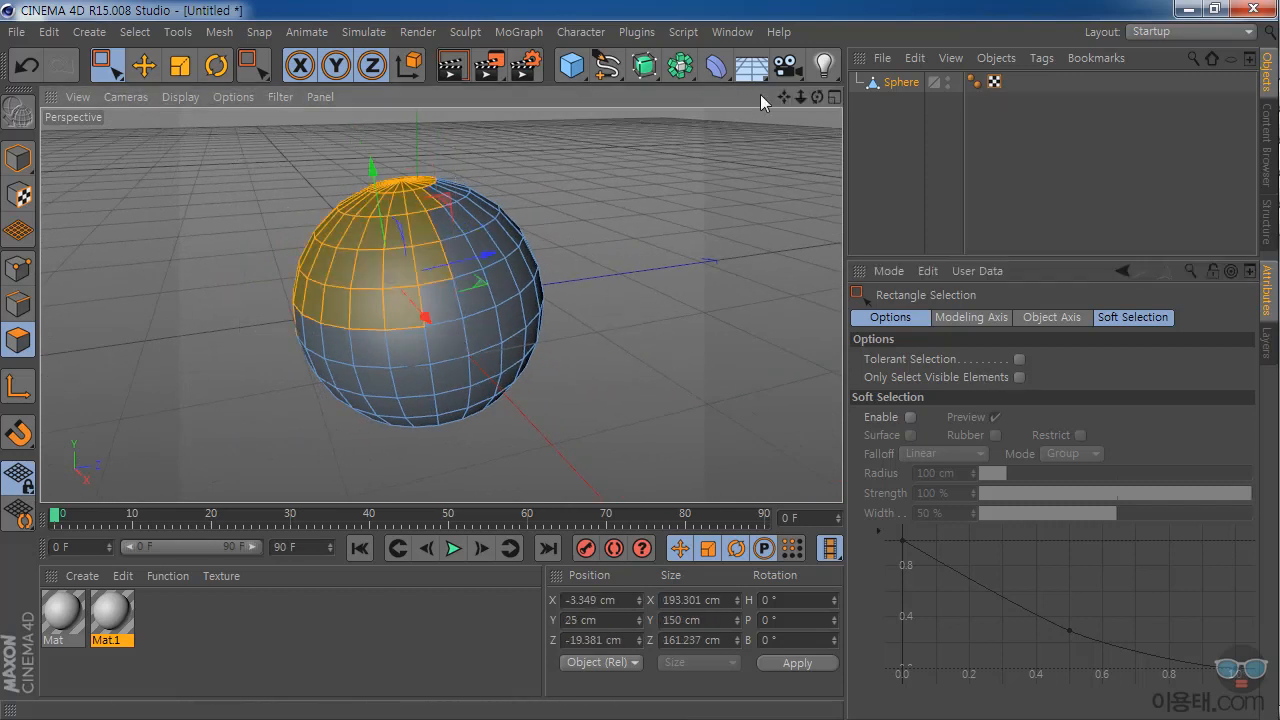
drag(817, 97, 441, 304)
- Re-enable Only Select Visible Elements for Rectangle Selection and clear the polygon selection
click(1019, 377)
drag(600, 243, 667, 376)
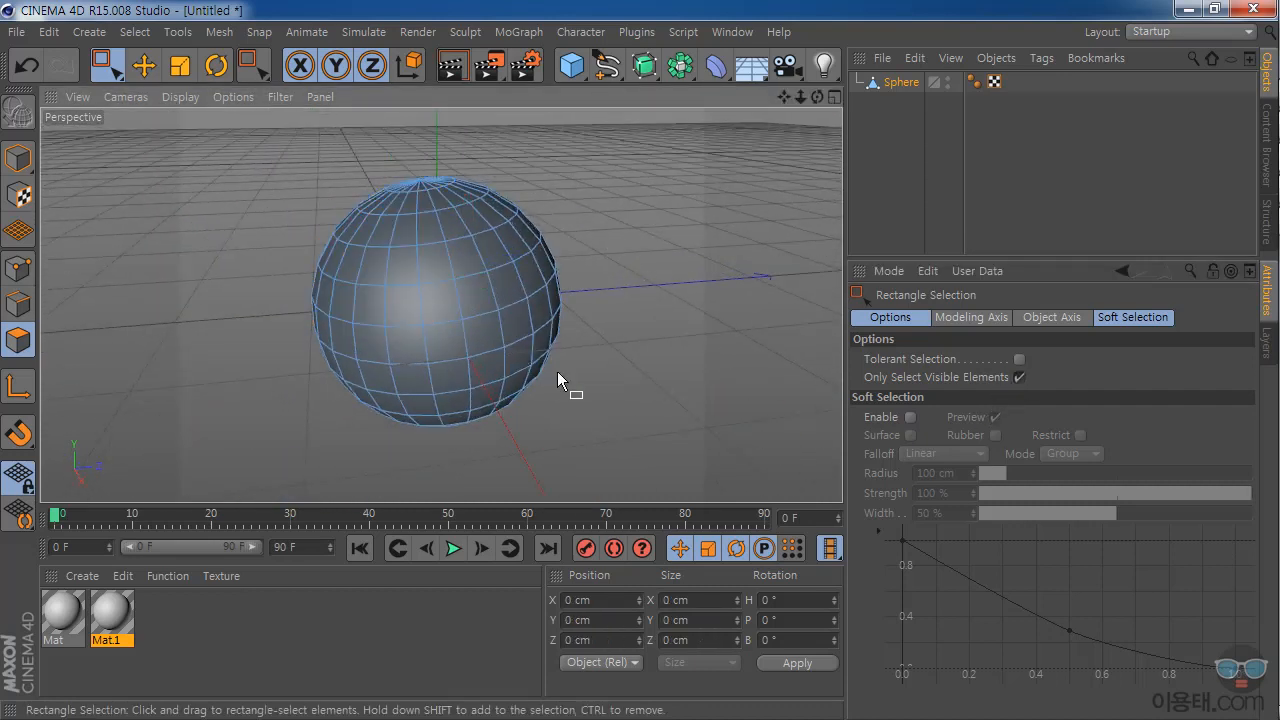
drag(785, 97, 424, 305)
drag(796, 98, 443, 305)
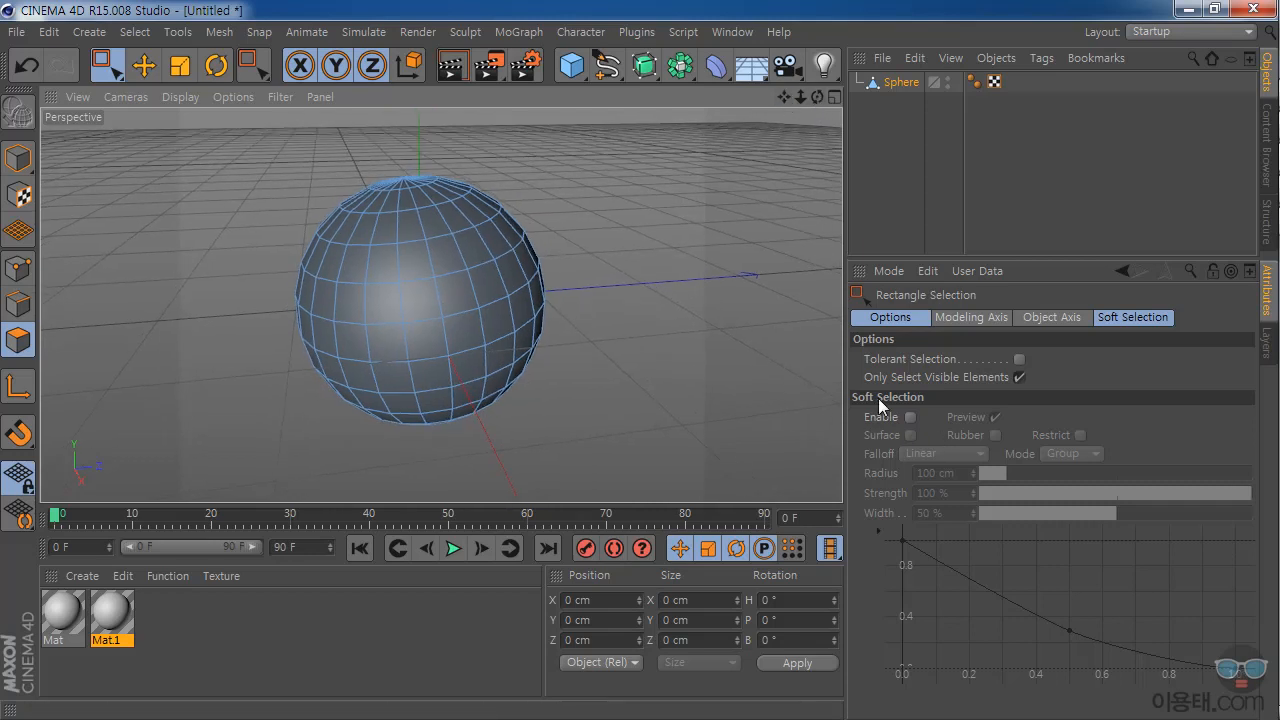
drag(108, 64, 186, 133)
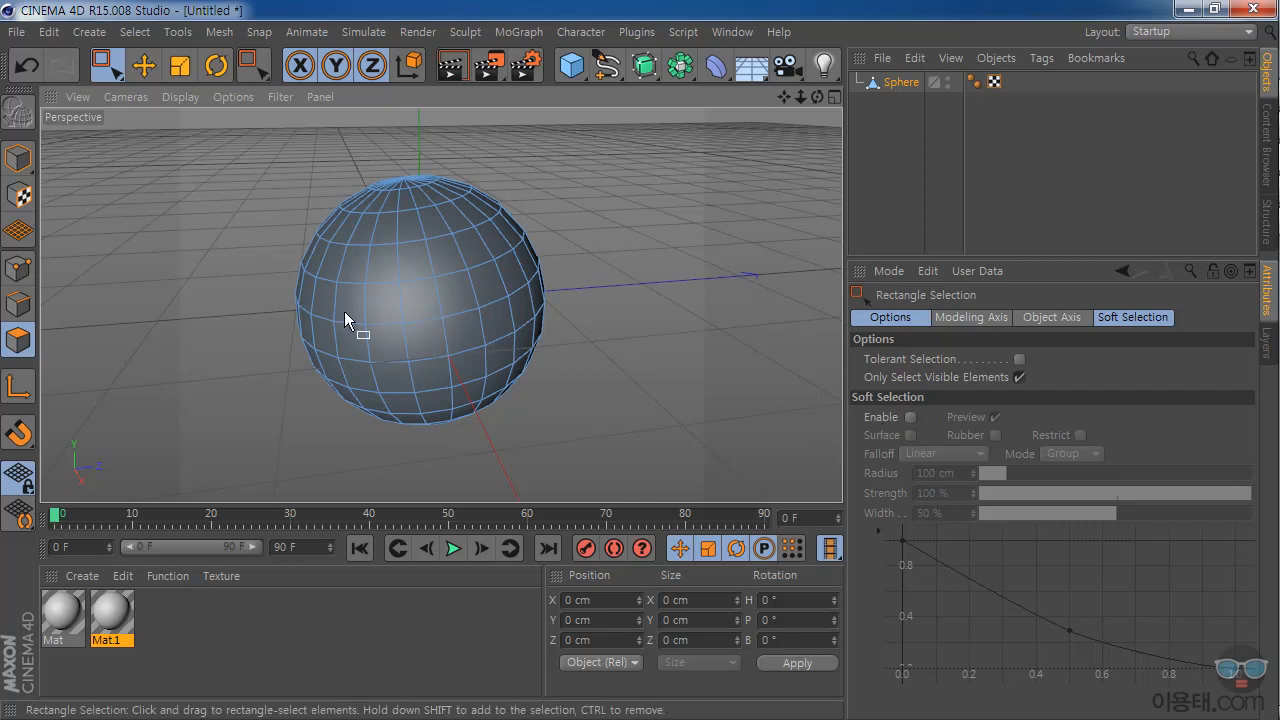
- Enable Soft Selection for Rectangle Selection and box-select the polygons on the sphere's left side
click(909, 417)
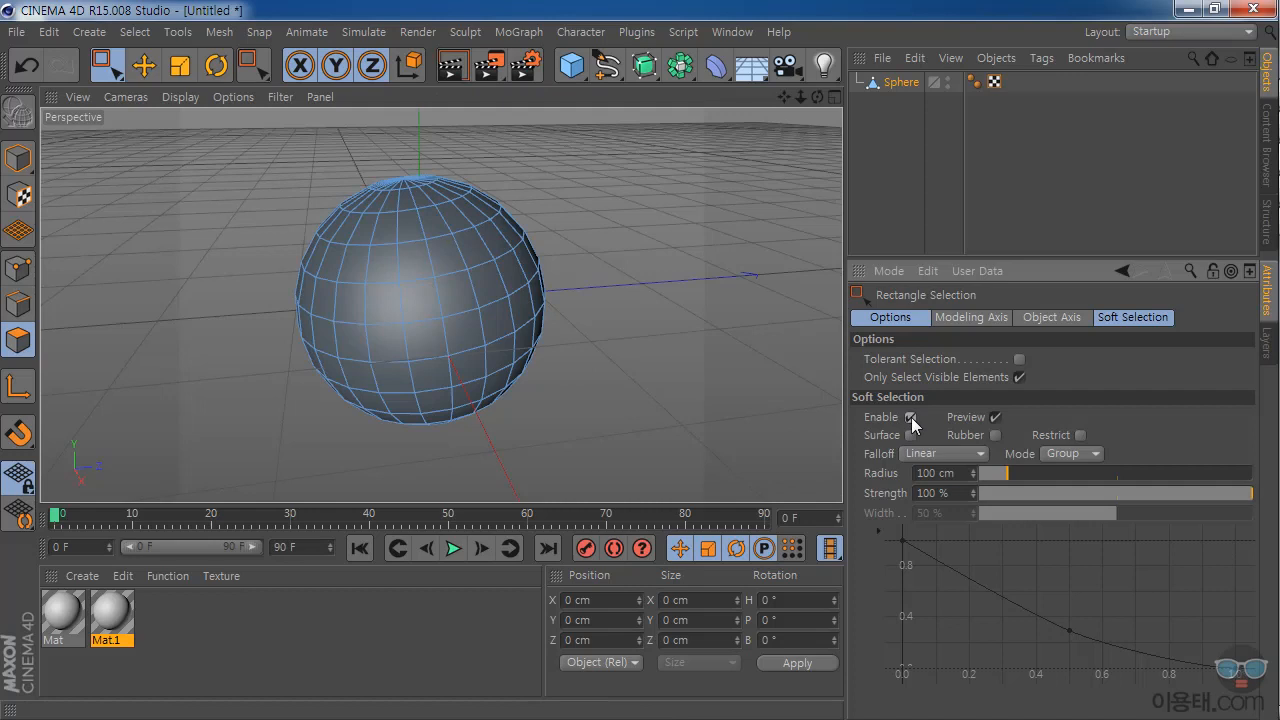
drag(263, 225, 366, 302)
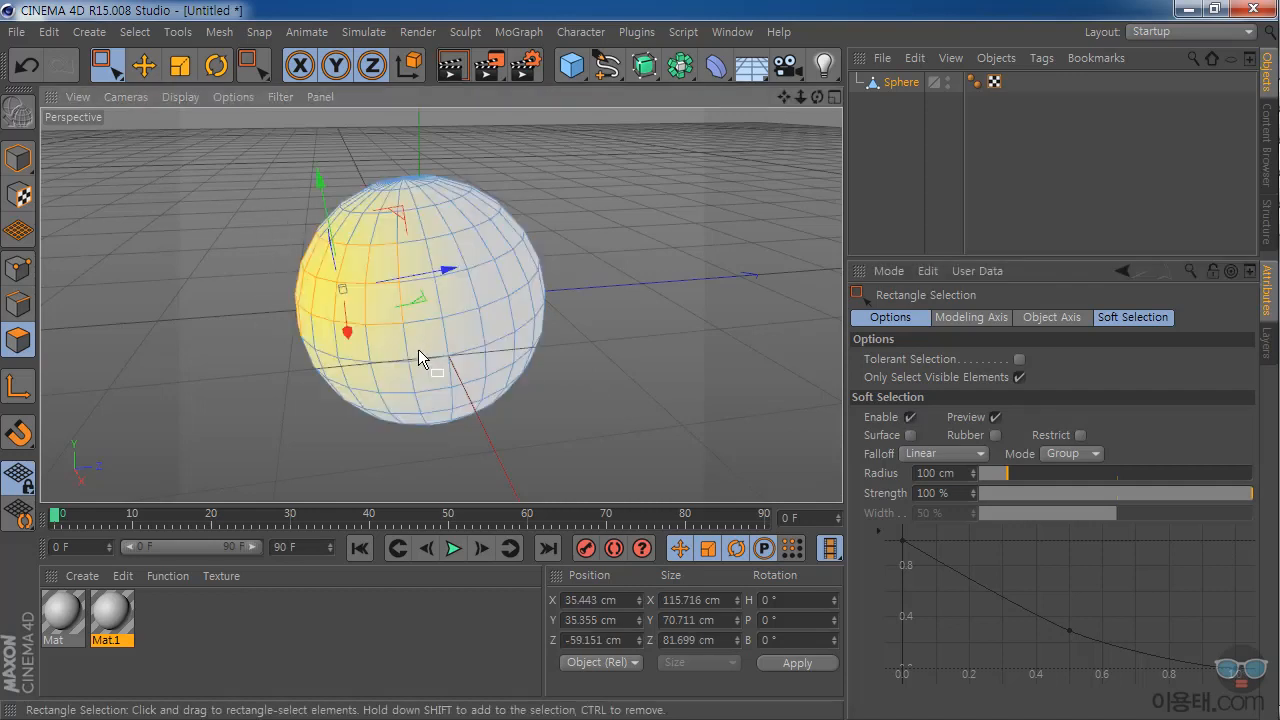
scroll(395, 289, up, 2)
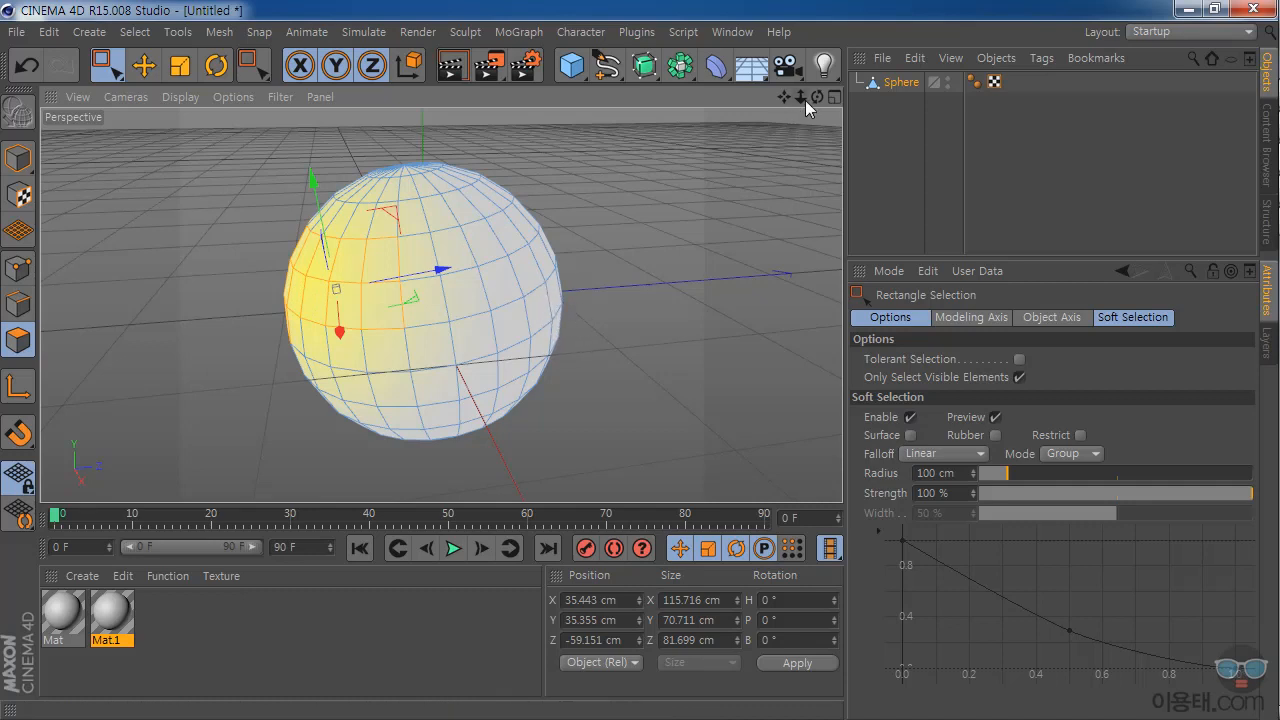
drag(802, 98, 841, 97)
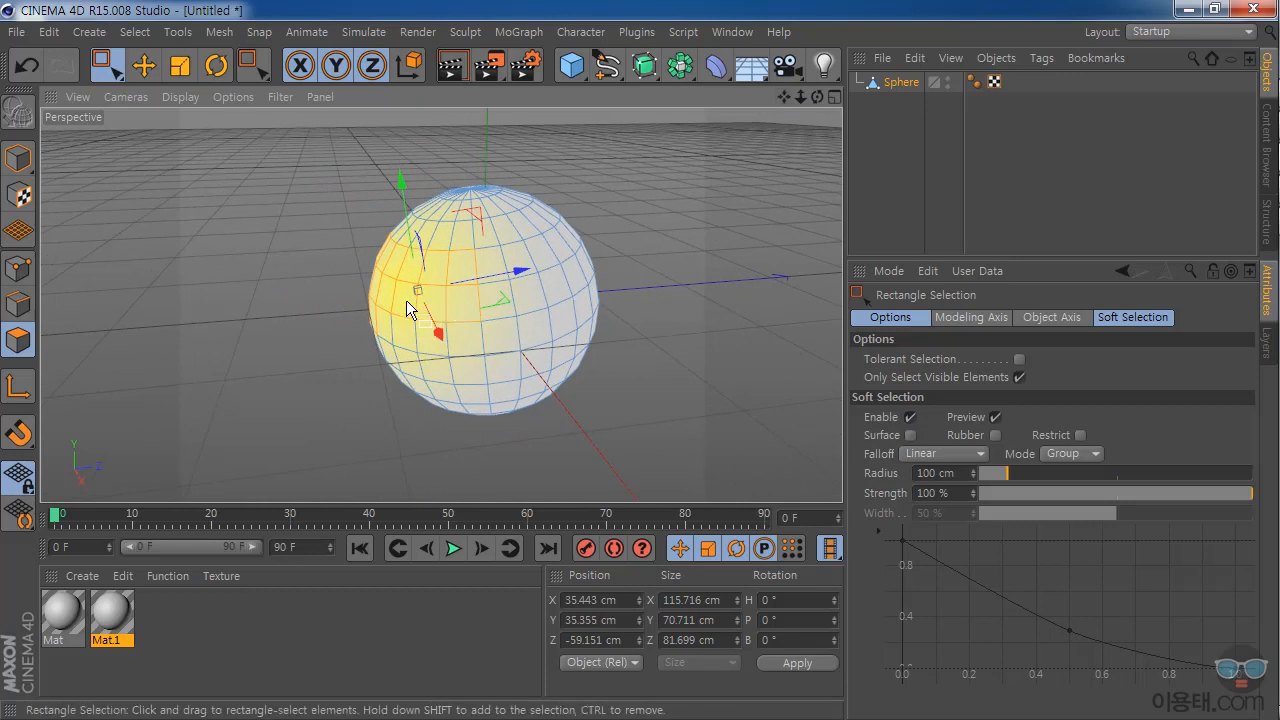
- Try moving the soft-selected polygons outward along Z to about -90 cm with the Move tool, and undo the move
scroll(468, 292, up, 2)
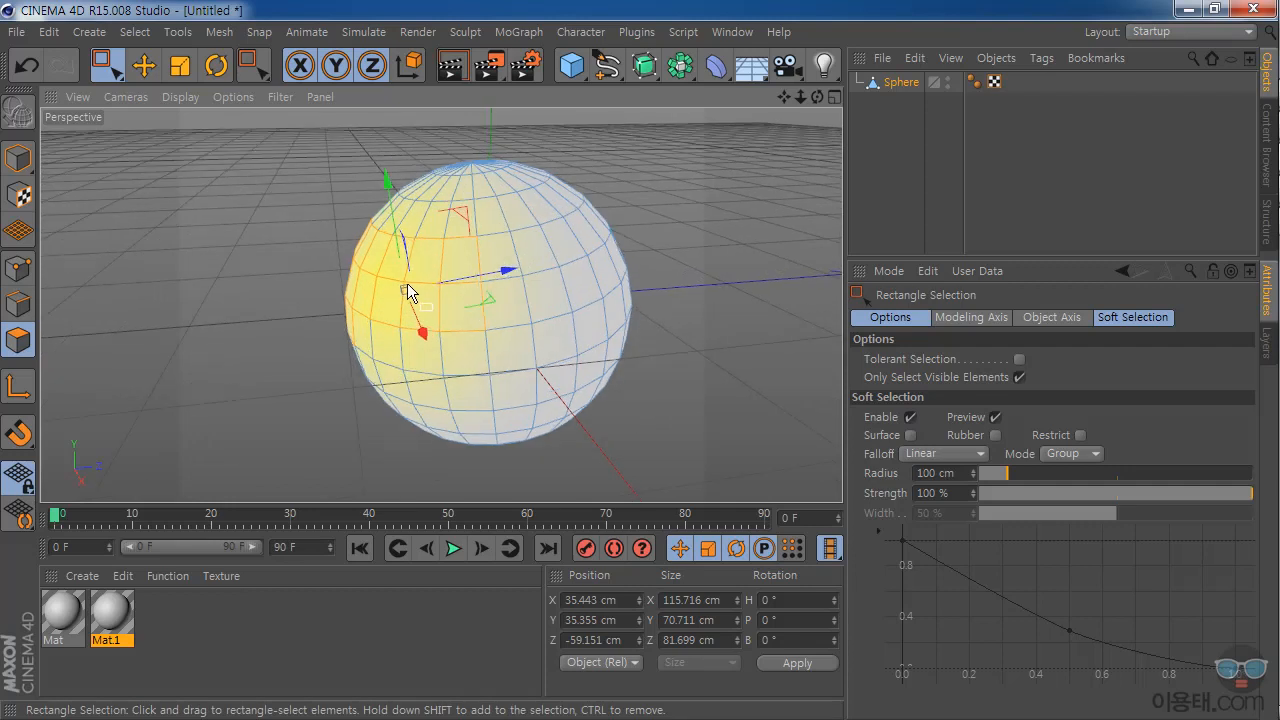
click(144, 68)
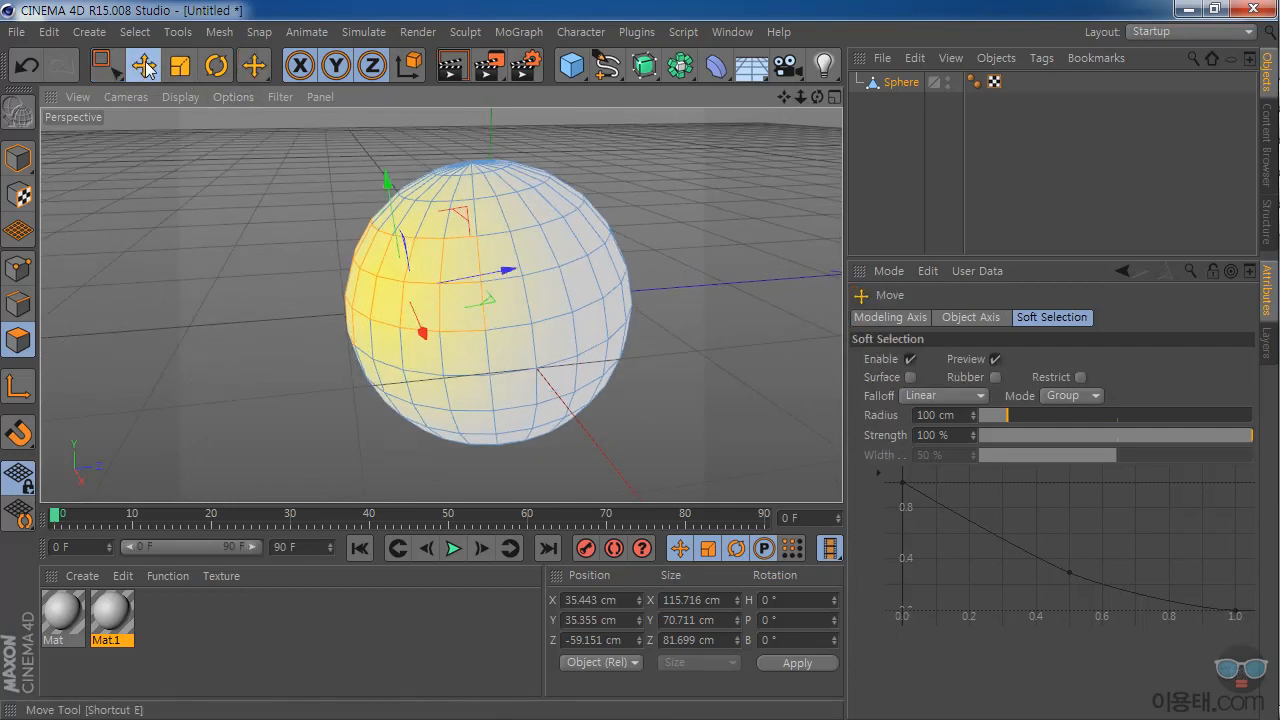
drag(507, 277, 398, 294)
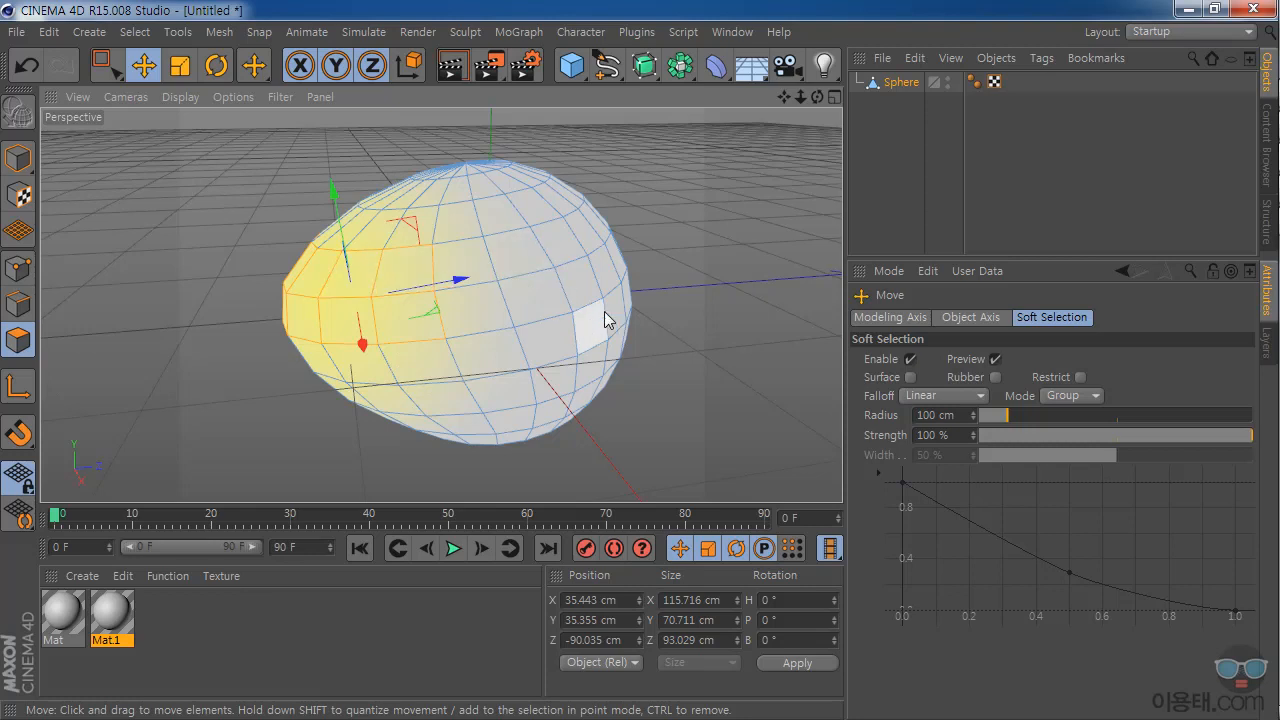
key(ctrl+z)
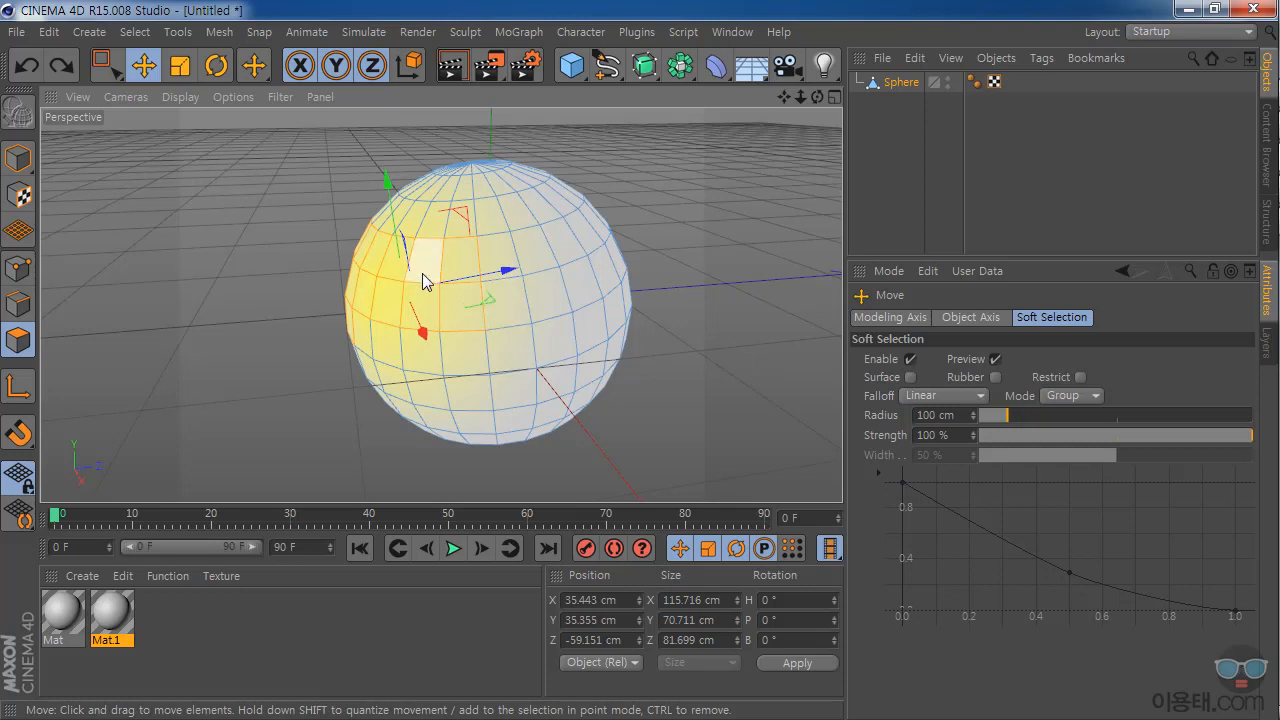
- Set the Rectangle Selection's Soft Selection radius to 45 cm, try moving the selected polygons slightly, and undo the move
click(108, 70)
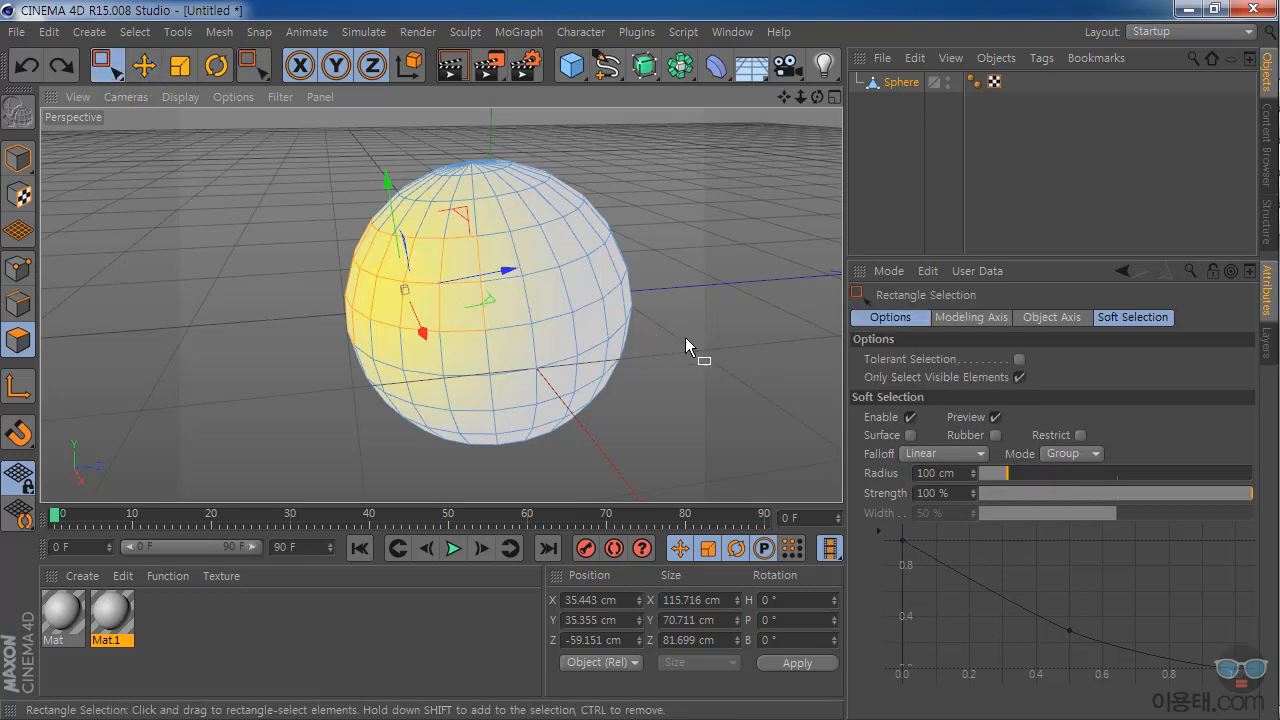
drag(1030, 471, 990, 474)
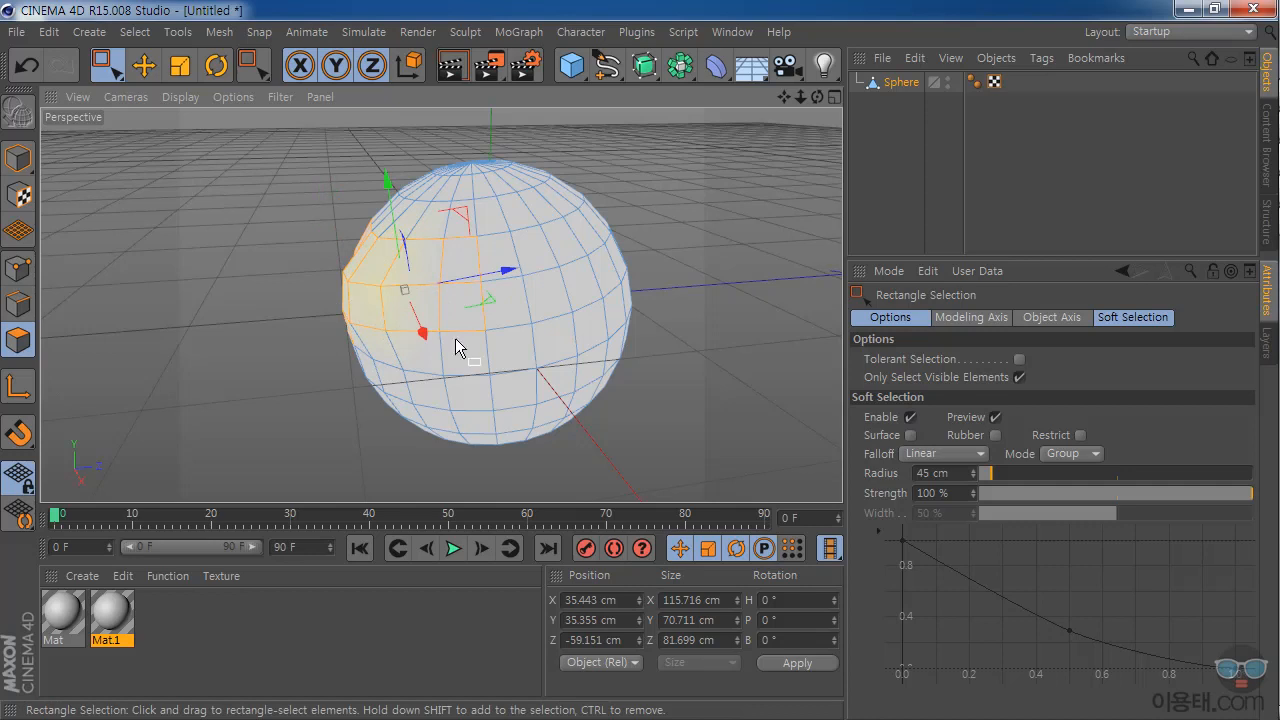
key(ctrl+z)
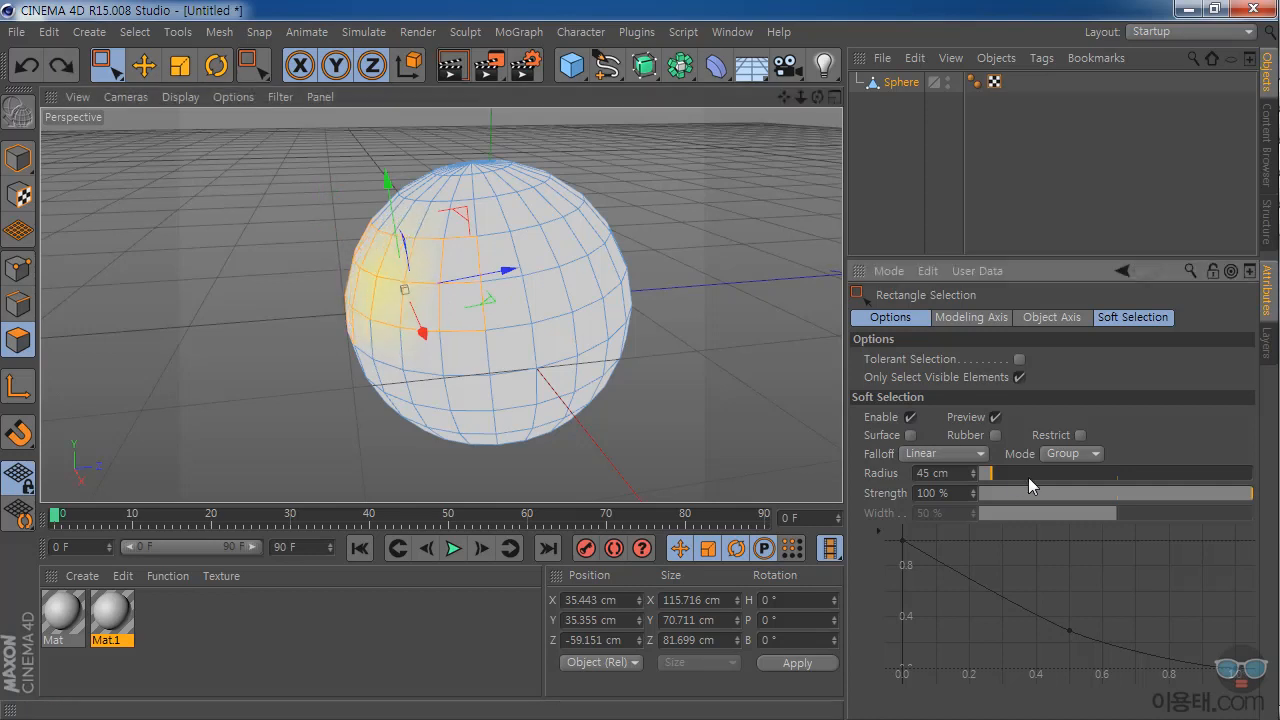
- Set the Soft Selection radius to 133 cm, try pulling the polygons along Z to about -124 cm, and undo the move
drag(1012, 471, 1018, 470)
drag(510, 276, 329, 297)
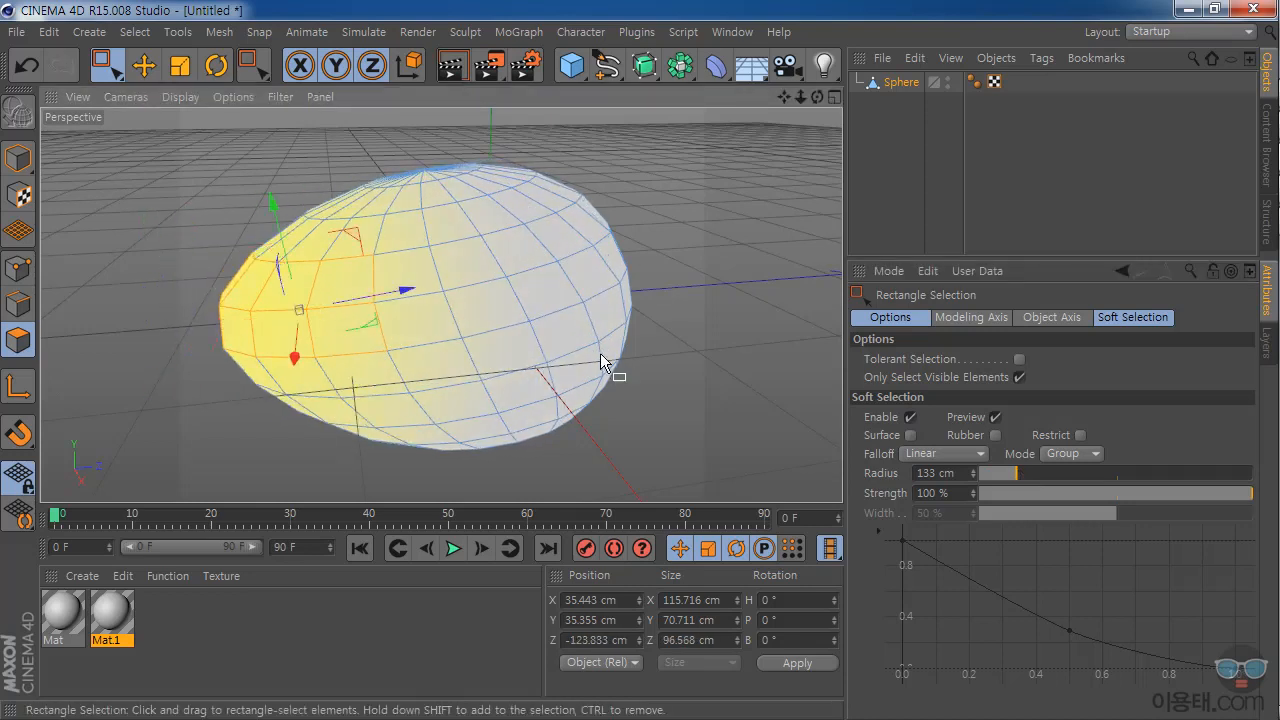
key(ctrl+z)
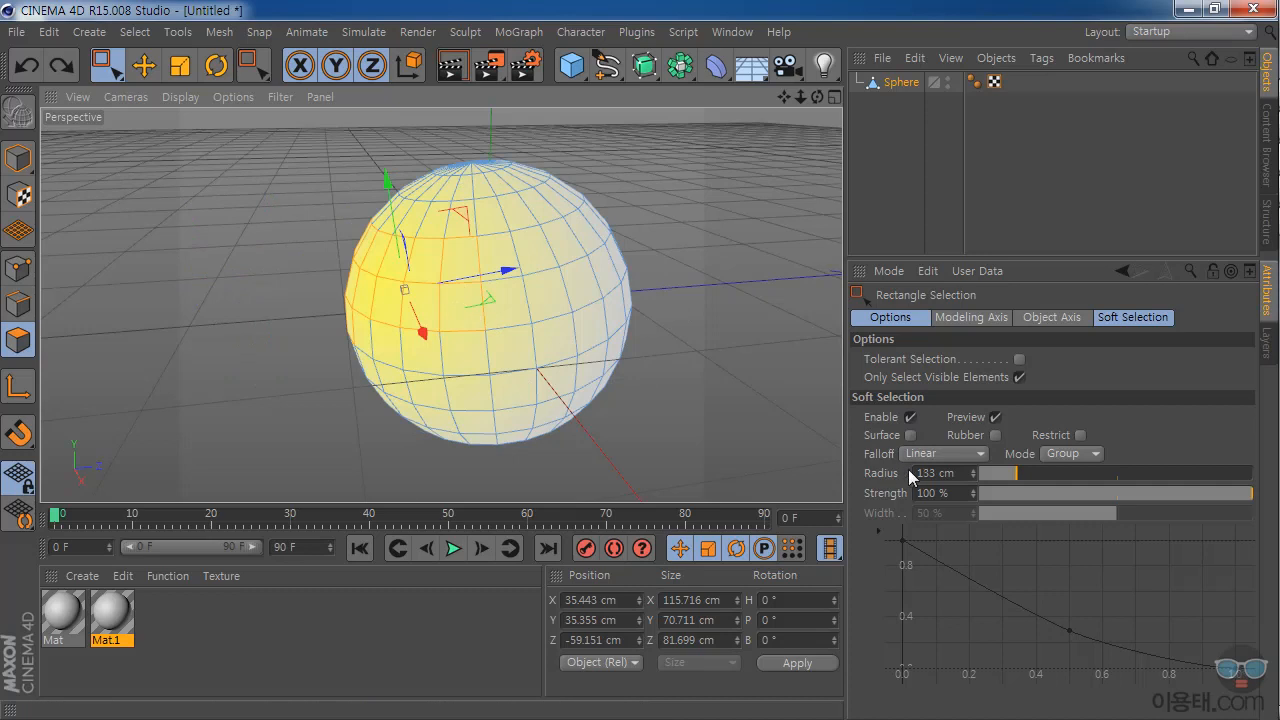
- Vary the Soft Selection strength and return it to 100 %, then set the radius to 71 cm and test a polygon move, undoing it
mouse_move(1042, 497)
mouse_down()
mouse_move(1079, 492)
mouse_move(1023, 494)
mouse_move(1258, 495)
mouse_up()
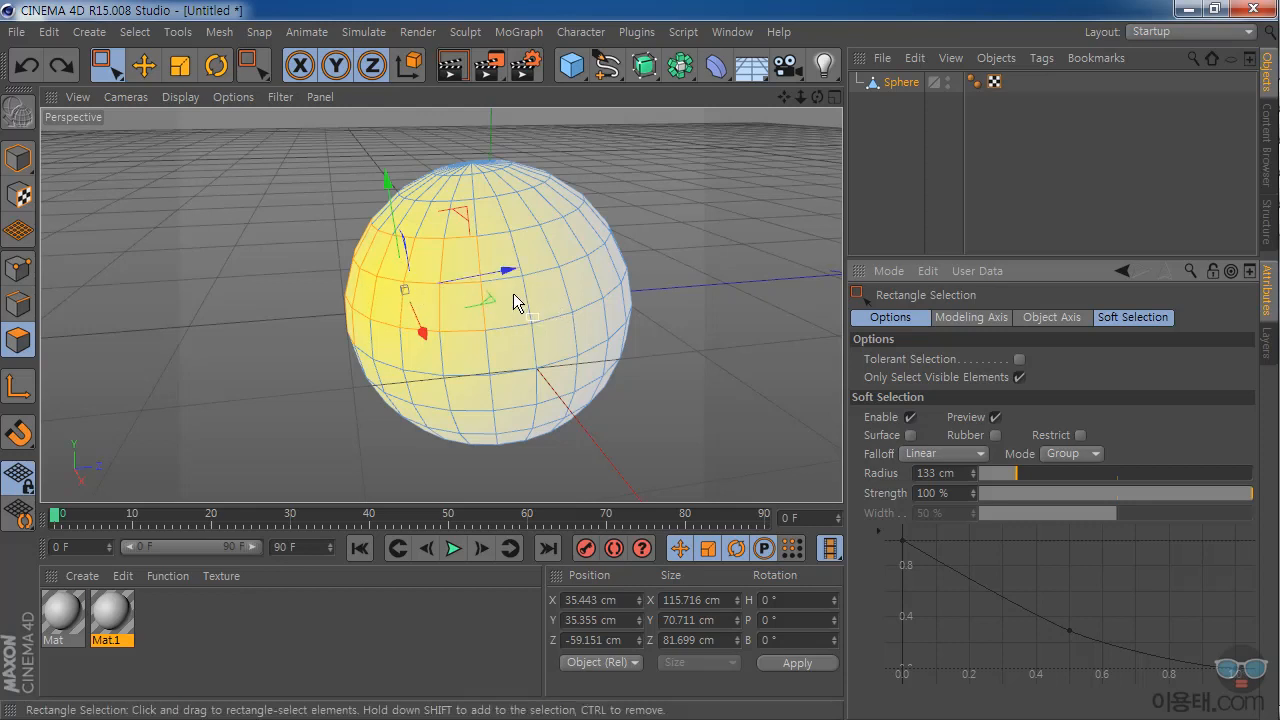
drag(1009, 473, 1000, 473)
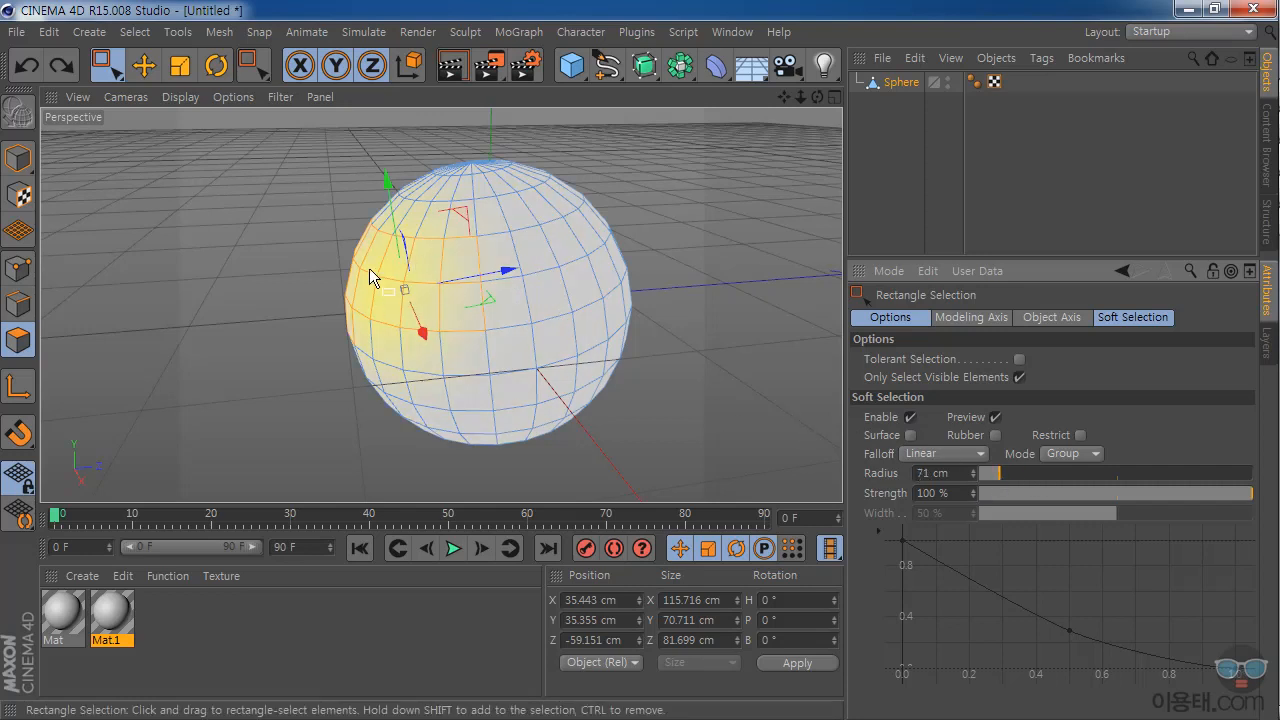
mouse_move(497, 272)
mouse_down()
mouse_move(444, 285)
mouse_move(503, 288)
mouse_up()
key(ctrl+z)
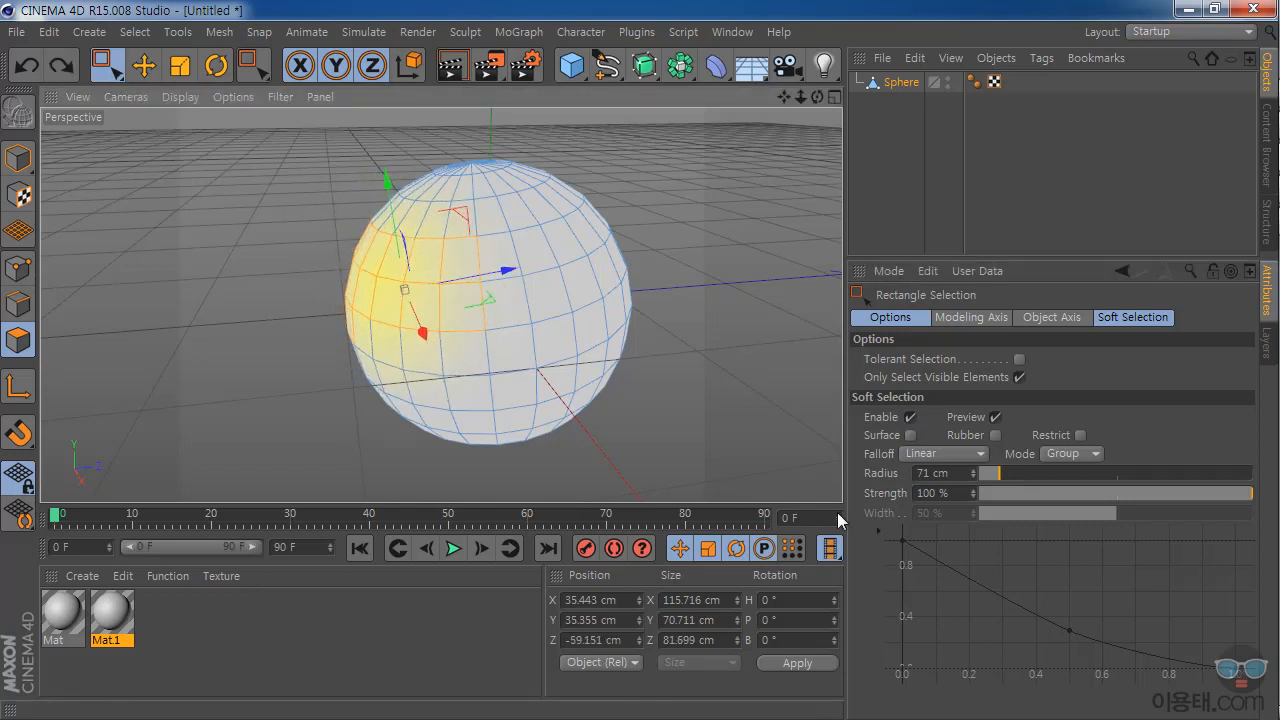
- Try the Dome and Circle falloffs for Soft Selection, return to Linear, and test moving the selected polygons
click(935, 455)
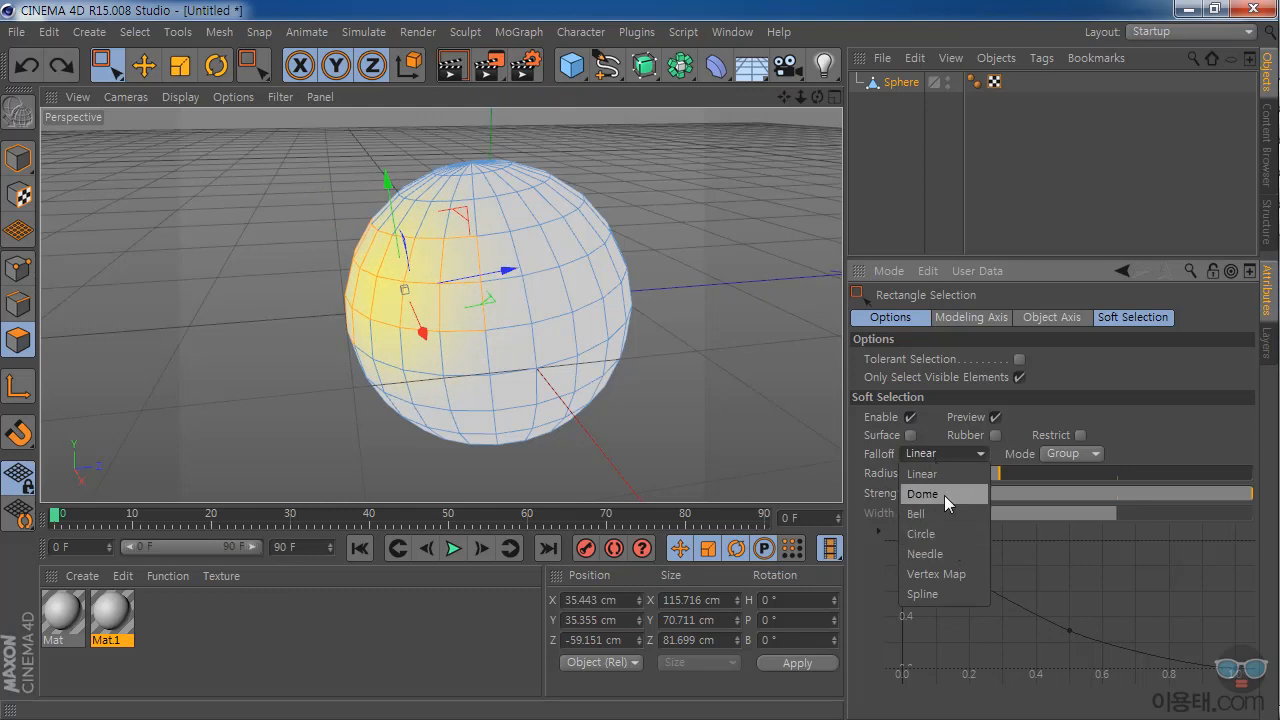
click(944, 495)
click(947, 453)
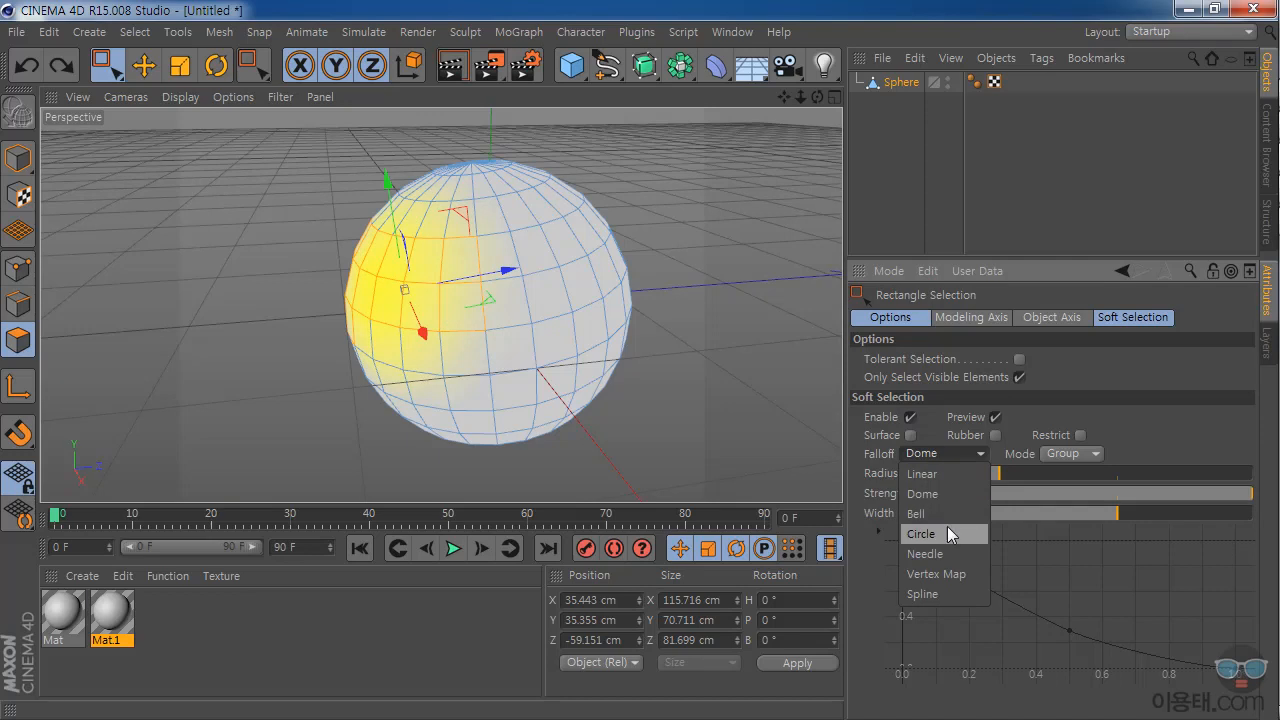
click(948, 533)
click(937, 452)
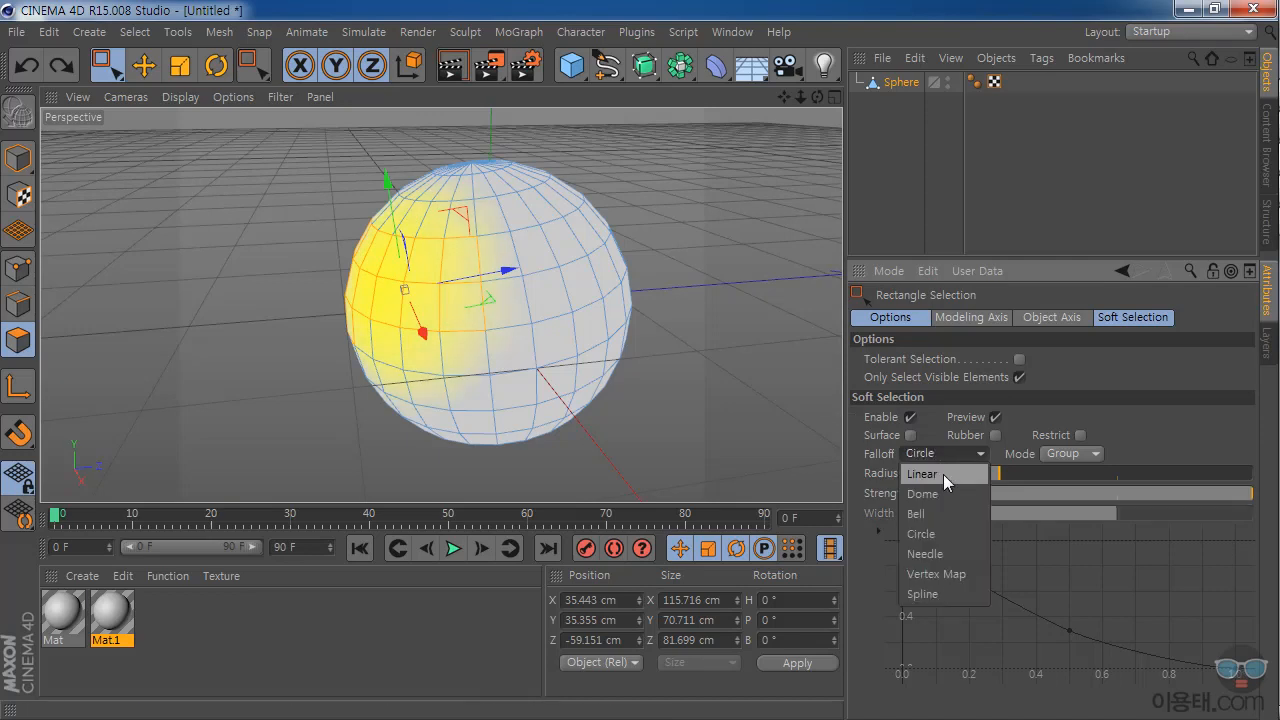
click(943, 474)
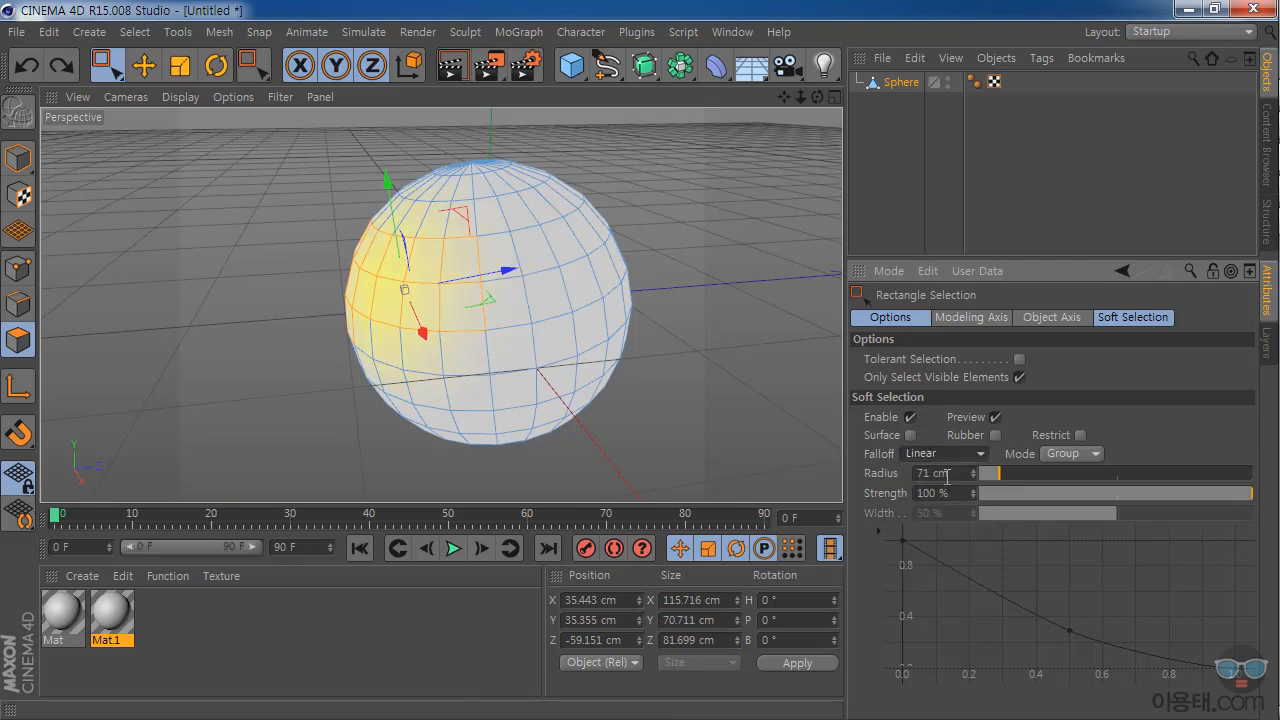
drag(503, 270, 557, 366)
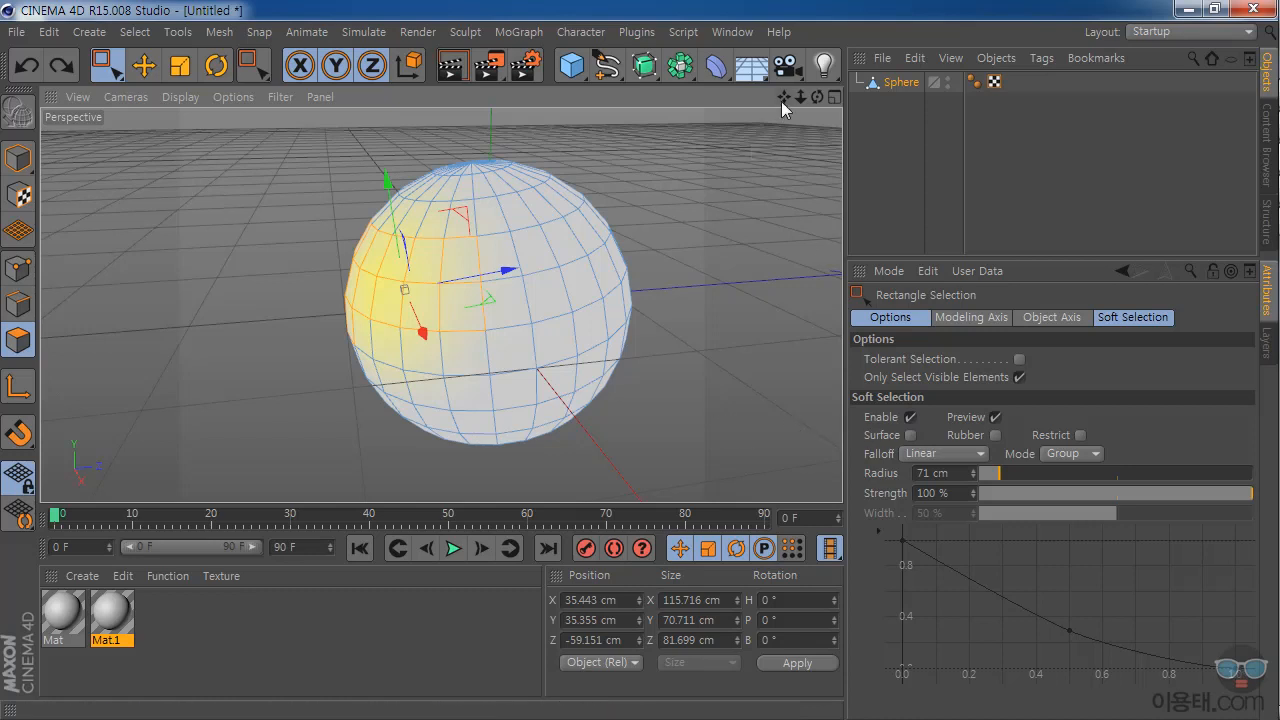
- Turn off Soft Selection, try moving the selected polygons along Z to about -71 cm, and undo the move
drag(783, 106, 783, 111)
click(910, 417)
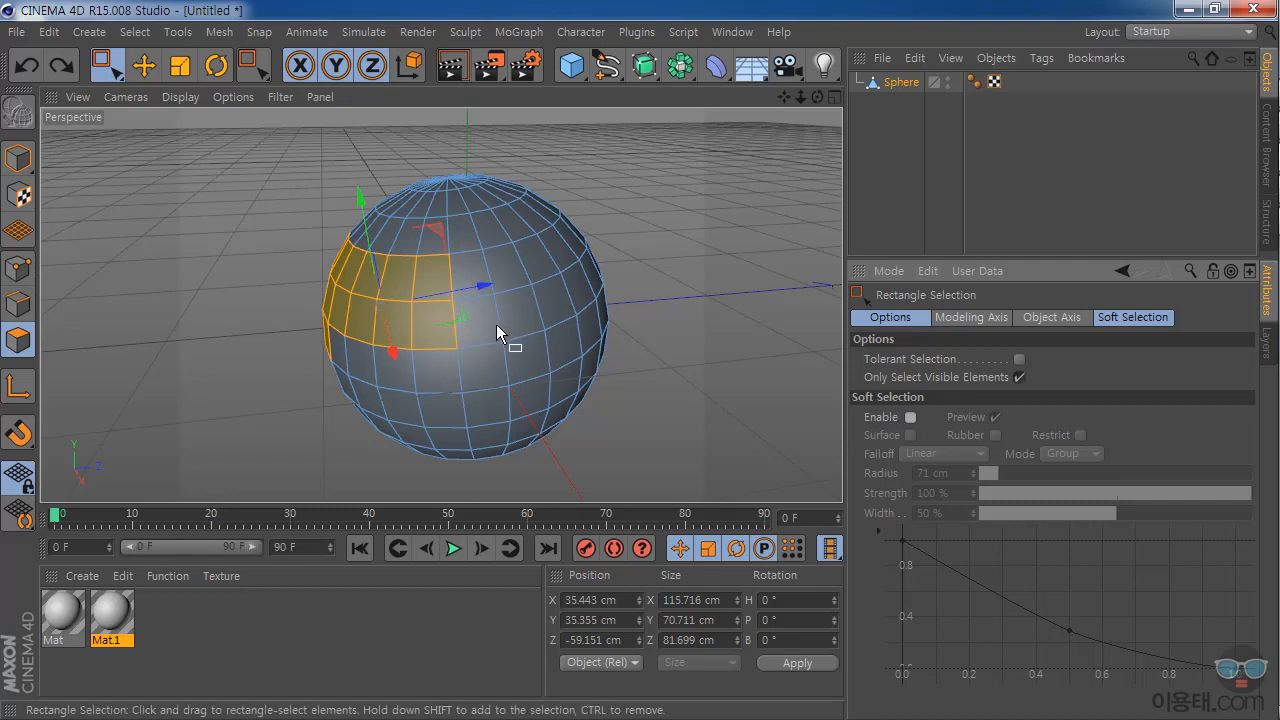
drag(486, 286, 453, 322)
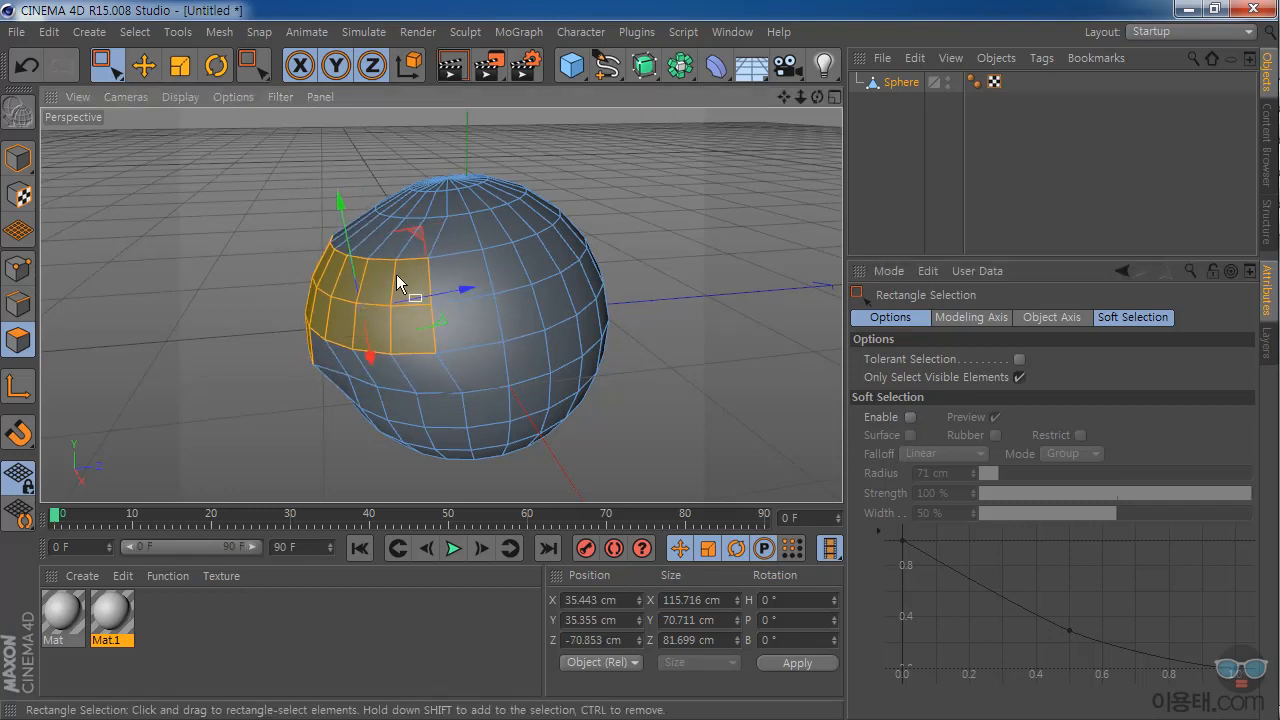
mouse_move(817, 97)
mouse_down()
mouse_move(850, 99)
mouse_move(817, 97)
mouse_up()
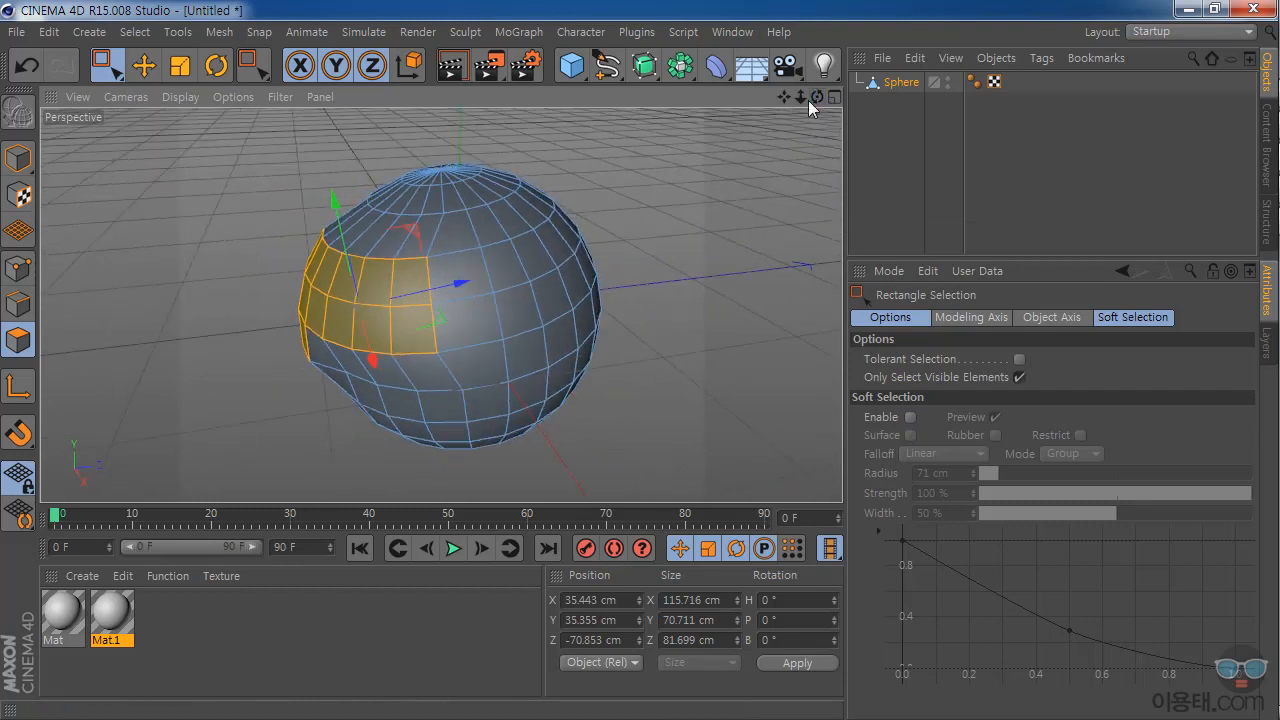
key(ctrl+z)
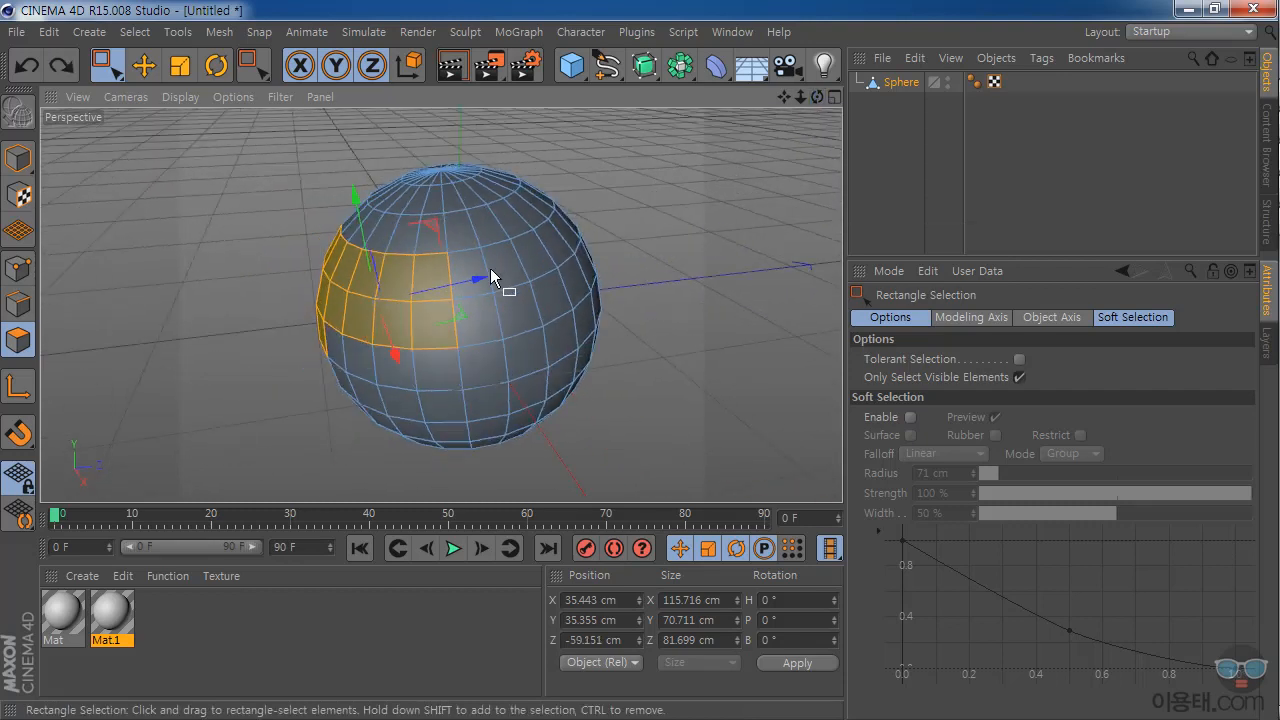
- Try pulling the selected polygons farther out along Z to about -109 cm, and undo the move
mouse_move(815, 97)
mouse_down()
mouse_move(860, 99)
mouse_move(818, 98)
mouse_up()
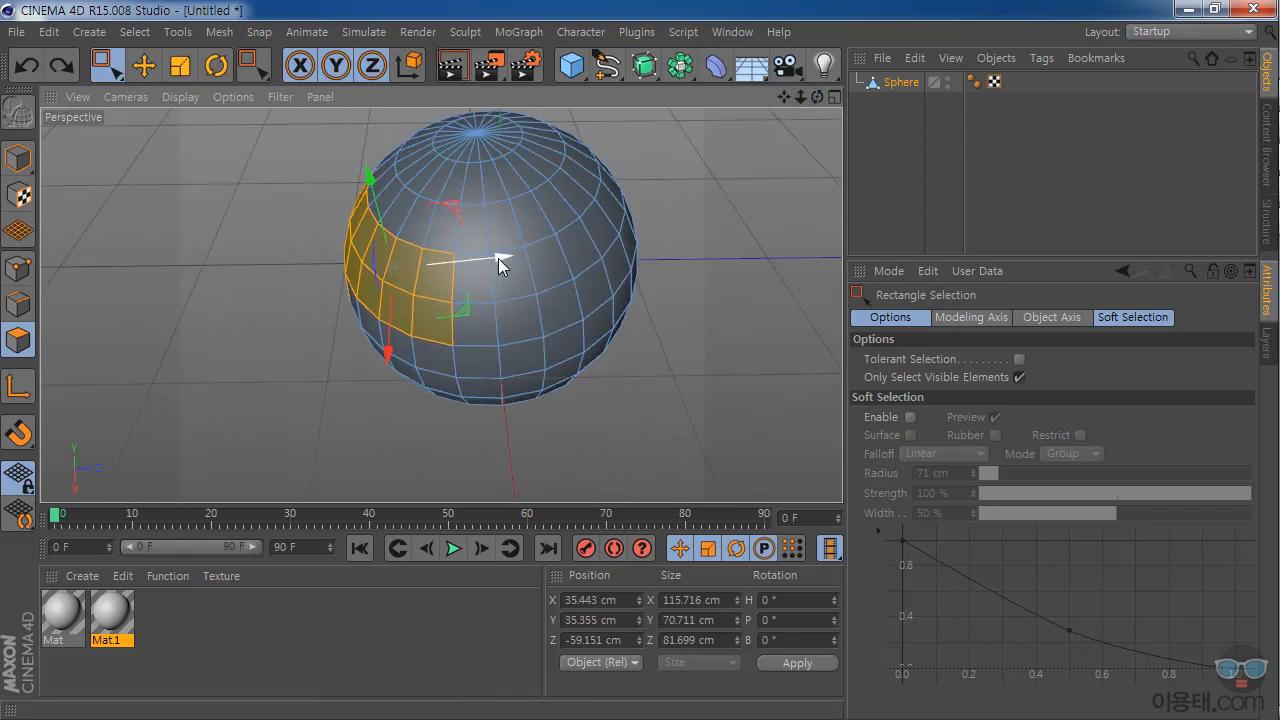
ctrl+drag(498, 257, 425, 262)
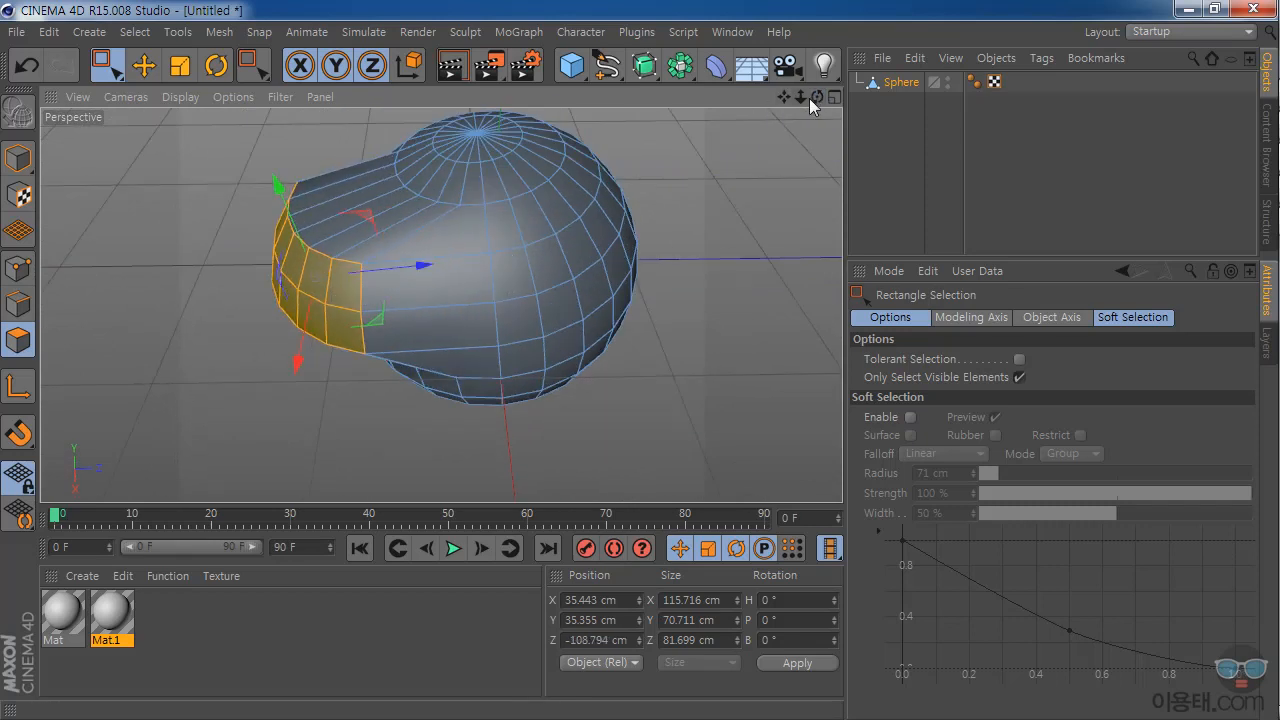
drag(801, 101, 428, 448)
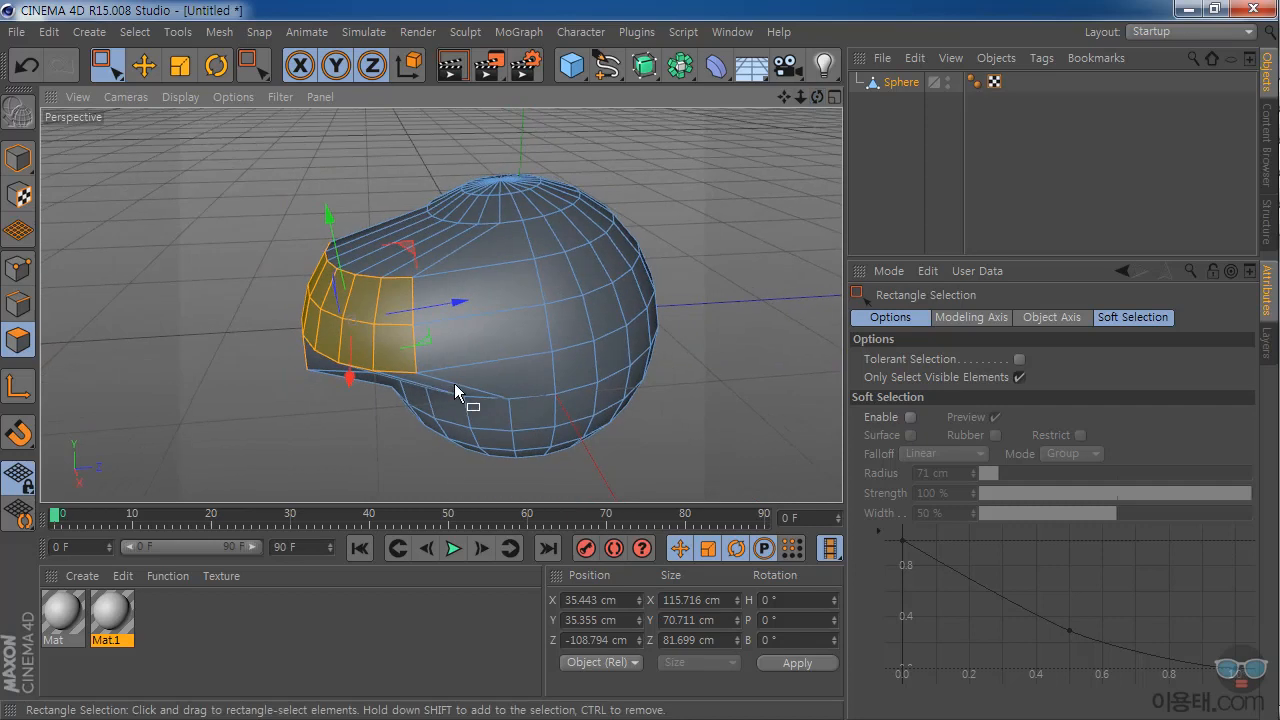
key(ctrl+z)
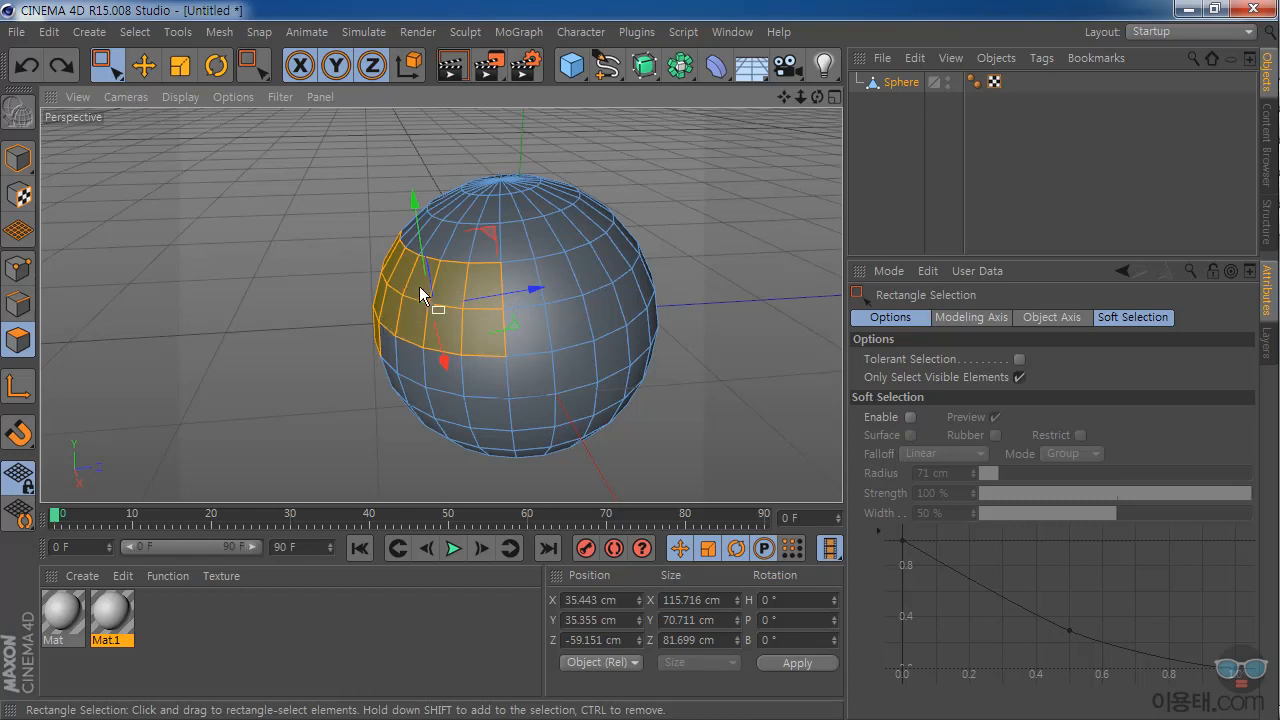
- Try moving the selected polygons along Z and extruding them with an offset of about 55.6 cm, undoing both operations
right_click(311, 266)
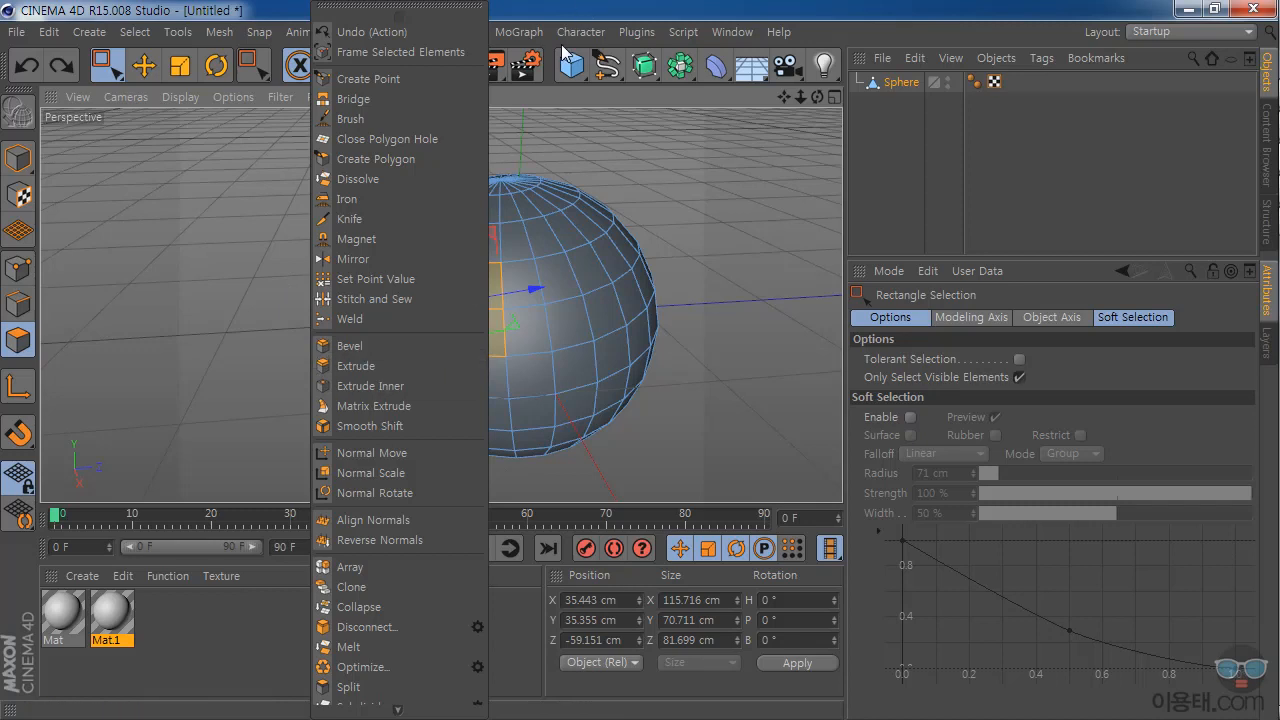
click(364, 365)
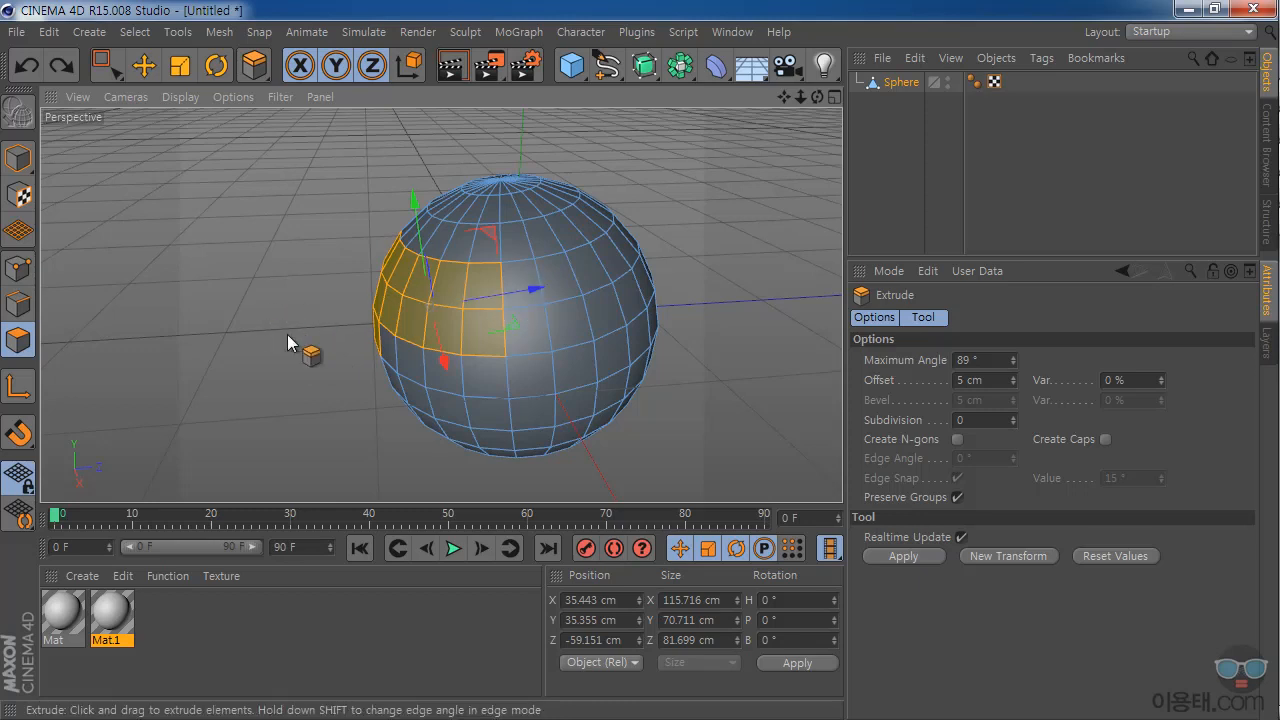
mouse_move(818, 97)
mouse_down()
mouse_move(848, 72)
mouse_move(852, 88)
mouse_move(818, 87)
mouse_up()
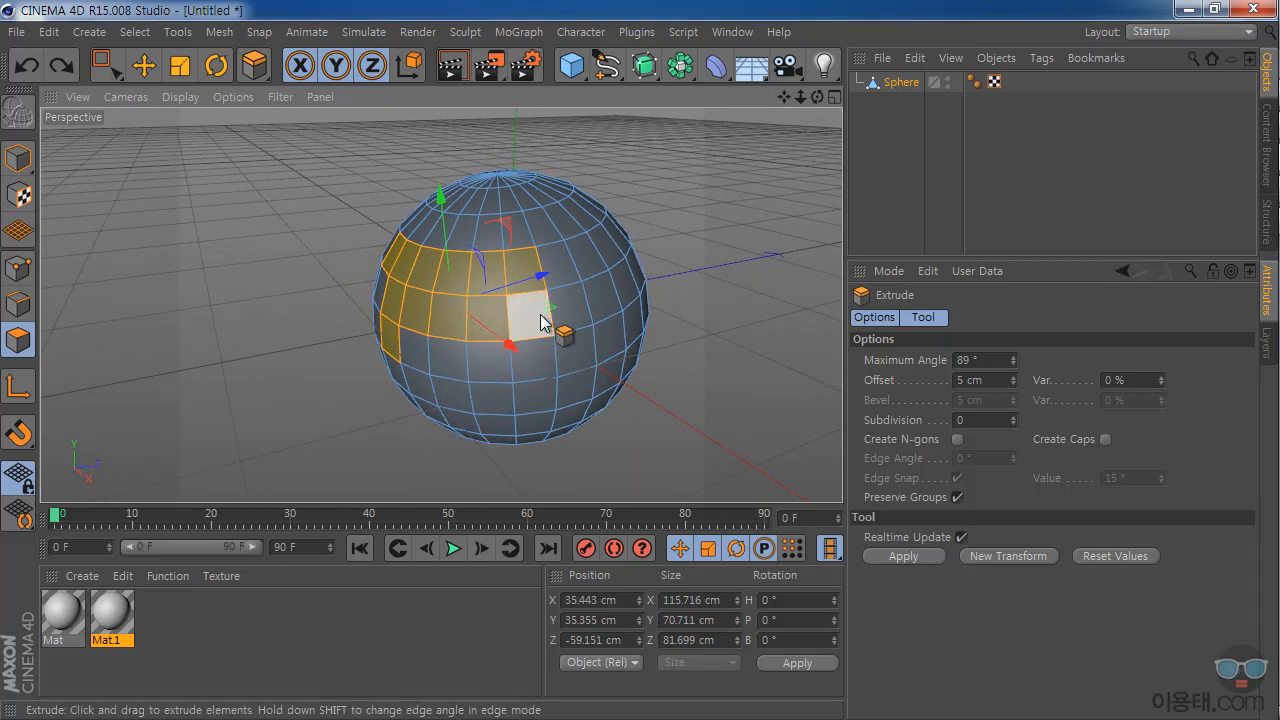
drag(816, 98, 752, 112)
drag(570, 288, 462, 308)
key(ctrl+z)
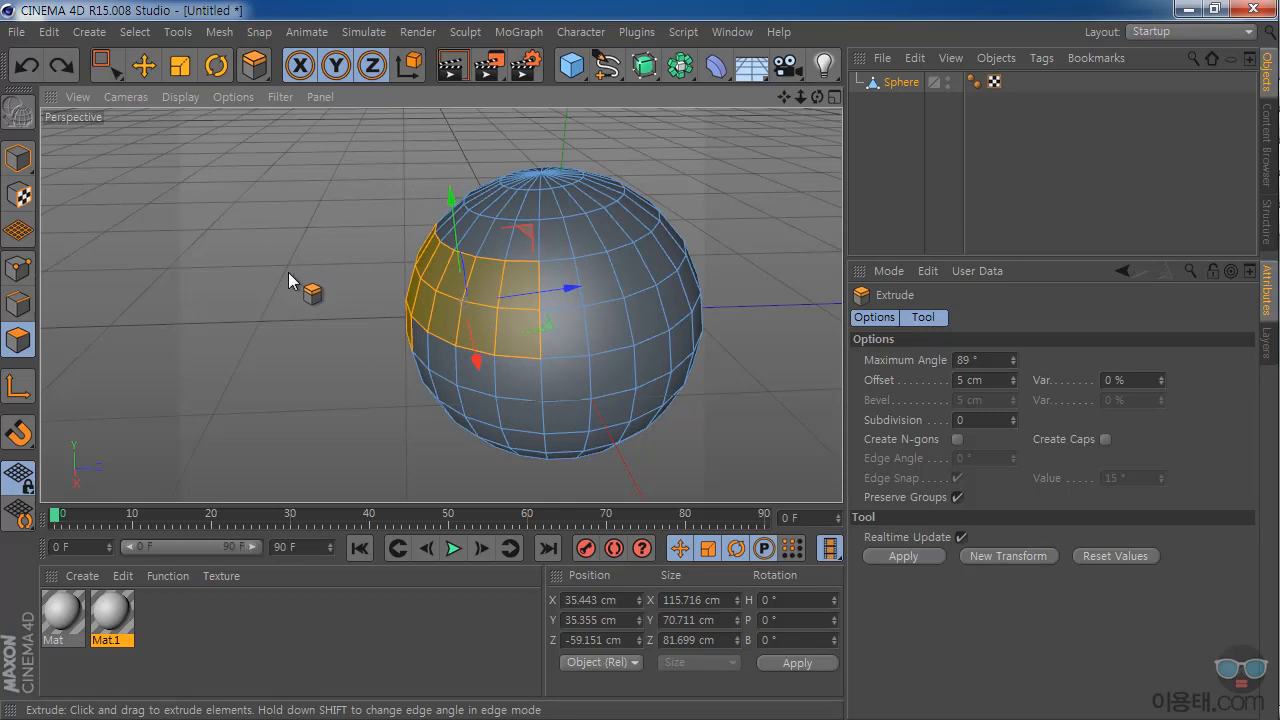
drag(308, 269, 556, 269)
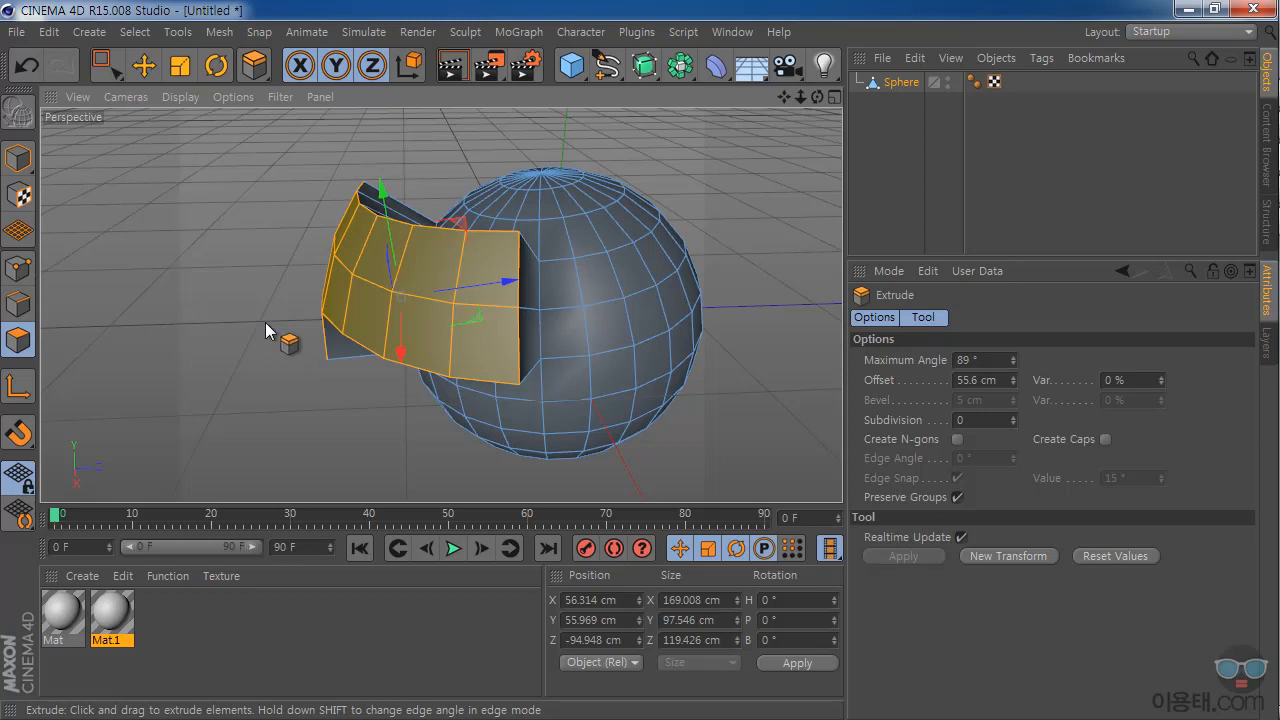
key(ctrl+z)
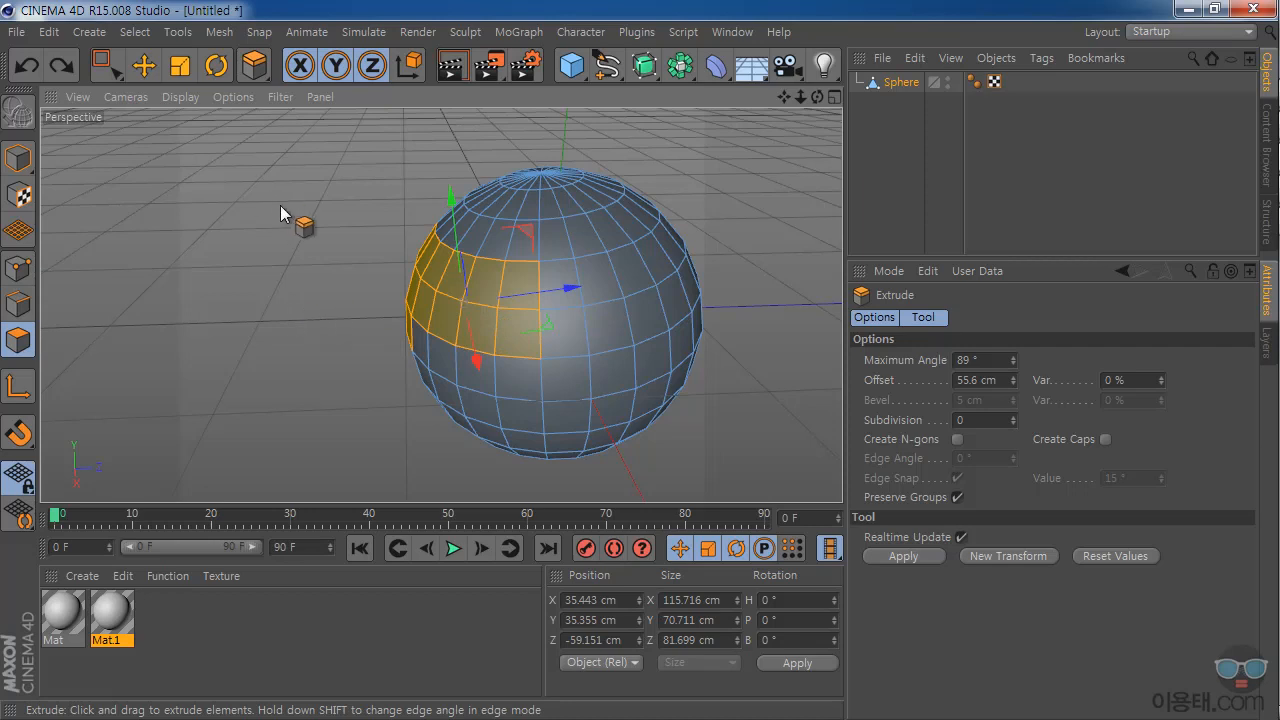
- Switch to Lasso Selection and lasso the polygons on the sphere's upper-left side
click(96, 66)
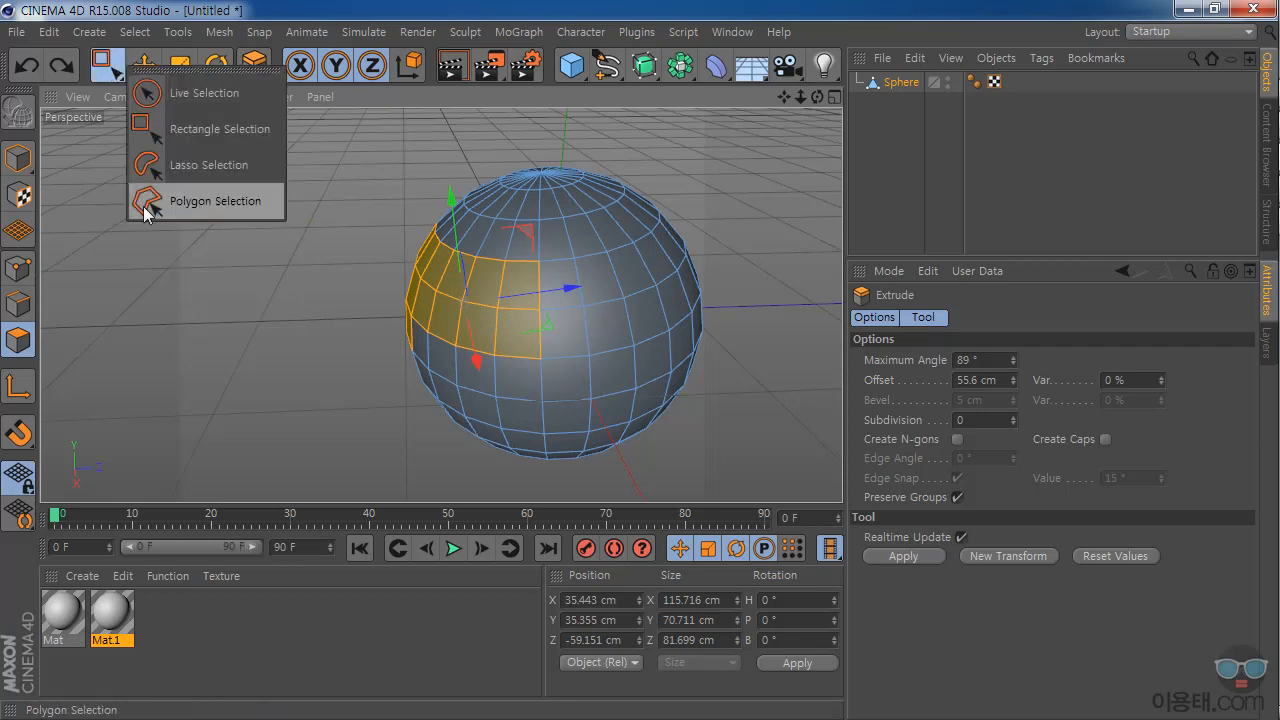
click(230, 173)
mouse_move(817, 96)
mouse_down()
mouse_move(441, 303)
mouse_move(760, 127)
mouse_up()
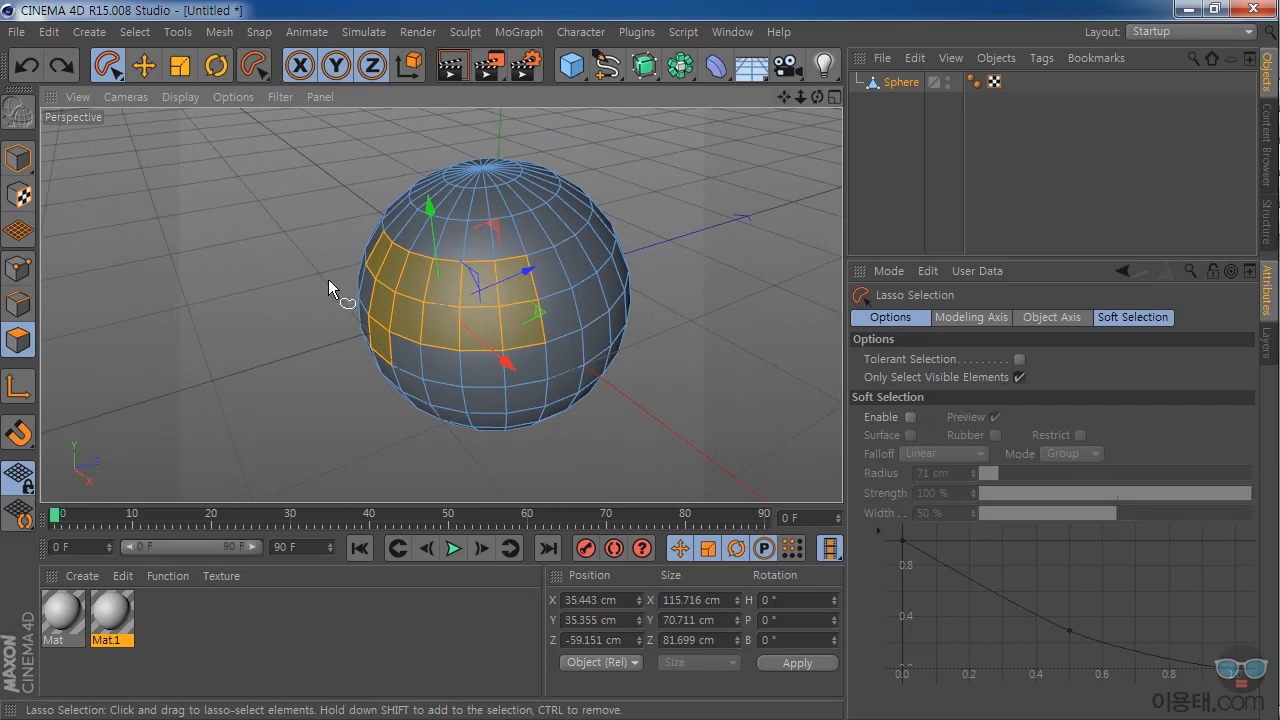
mouse_move(224, 315)
mouse_down()
mouse_move(338, 190)
mouse_move(484, 368)
mouse_move(245, 385)
mouse_move(233, 349)
mouse_up()
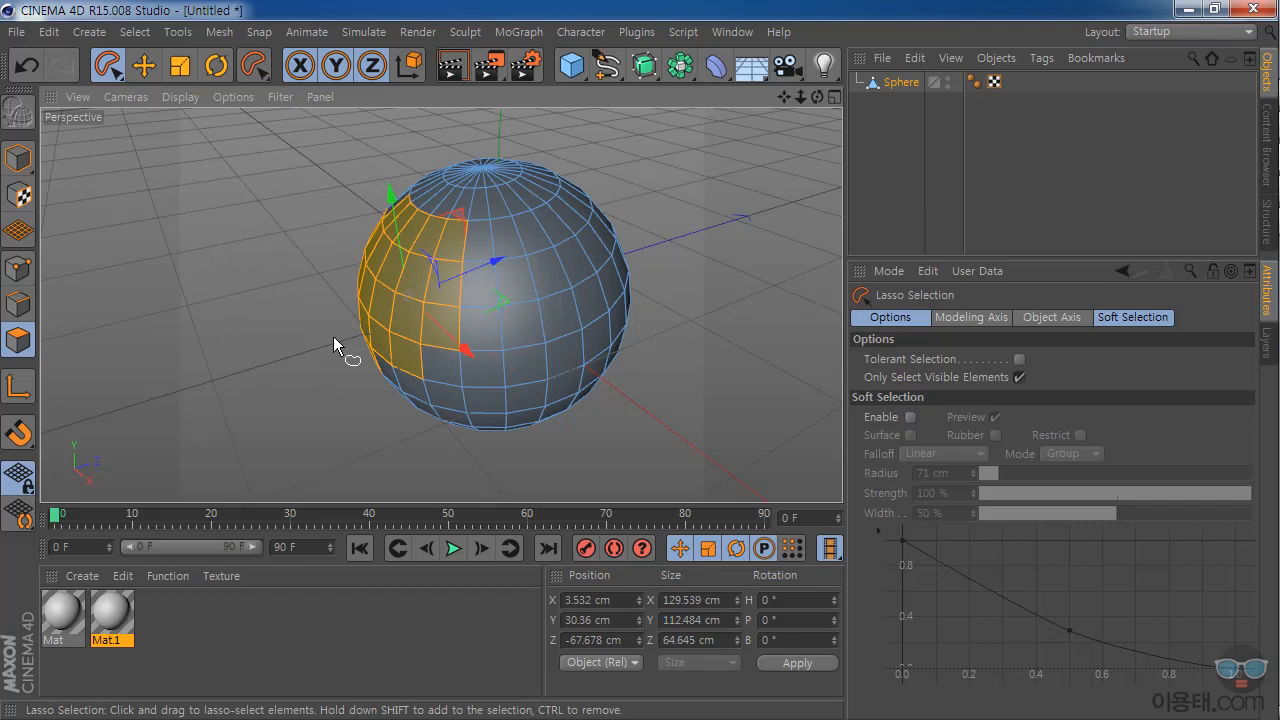
- Redraw the lasso freehand to select the visible polygons from the sphere's left side down to its lower left
mouse_move(320, 298)
mouse_down()
mouse_move(434, 366)
mouse_move(412, 370)
mouse_up()
mouse_move(606, 384)
mouse_down()
mouse_move(516, 352)
mouse_move(624, 370)
mouse_up()
mouse_move(443, 366)
mouse_down()
mouse_move(504, 262)
mouse_move(430, 402)
mouse_up()
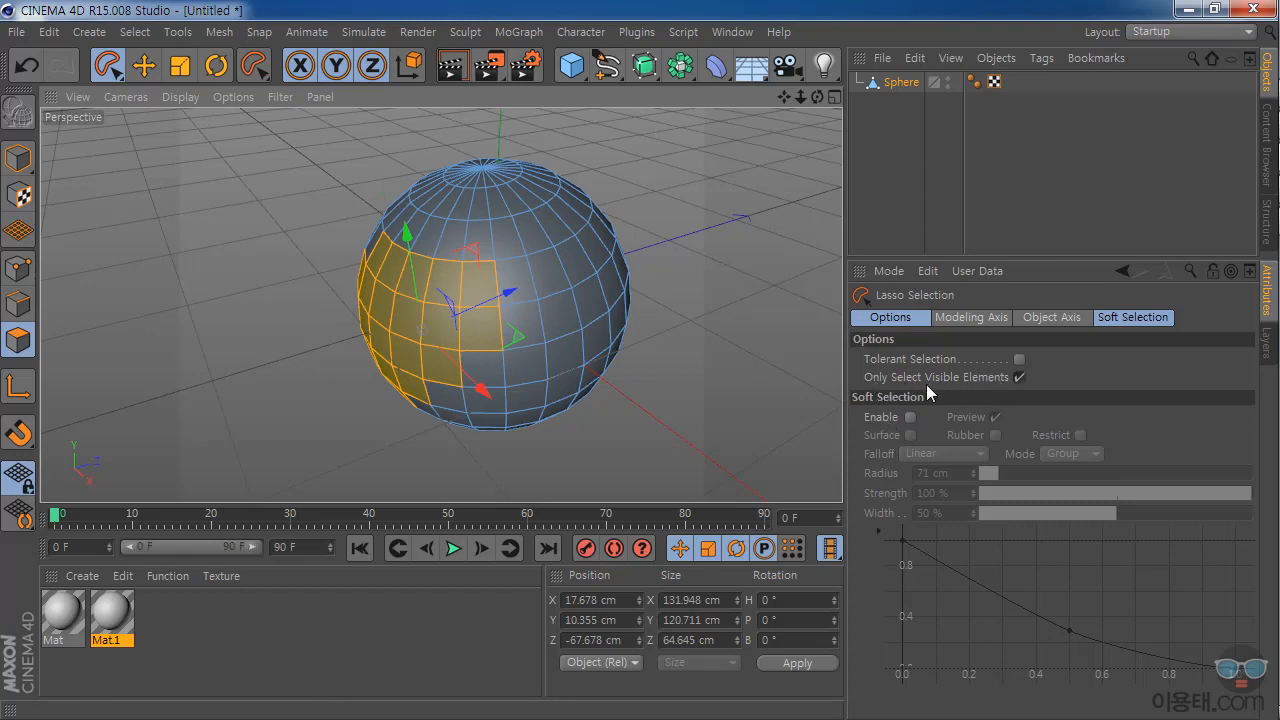
- Switch to Polygon Selection and draw a closed outline around the polygons along the sphere's left edge
click(138, 33)
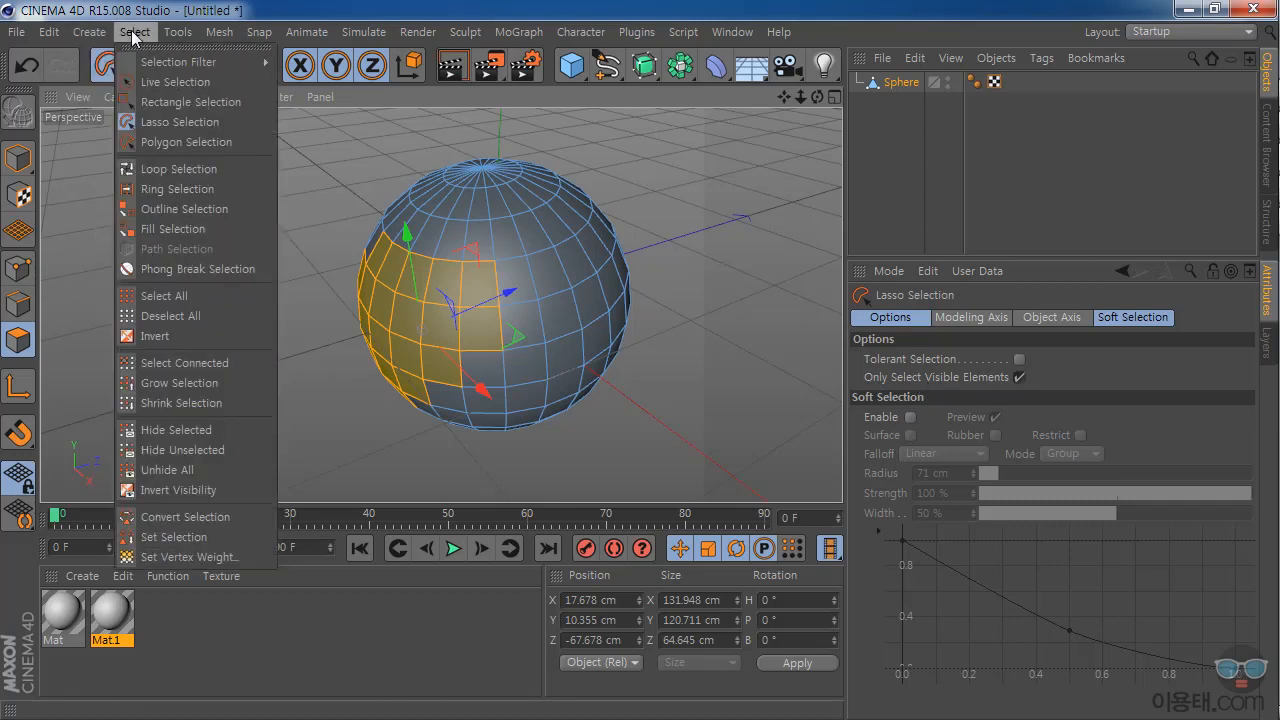
click(113, 79)
click(113, 79)
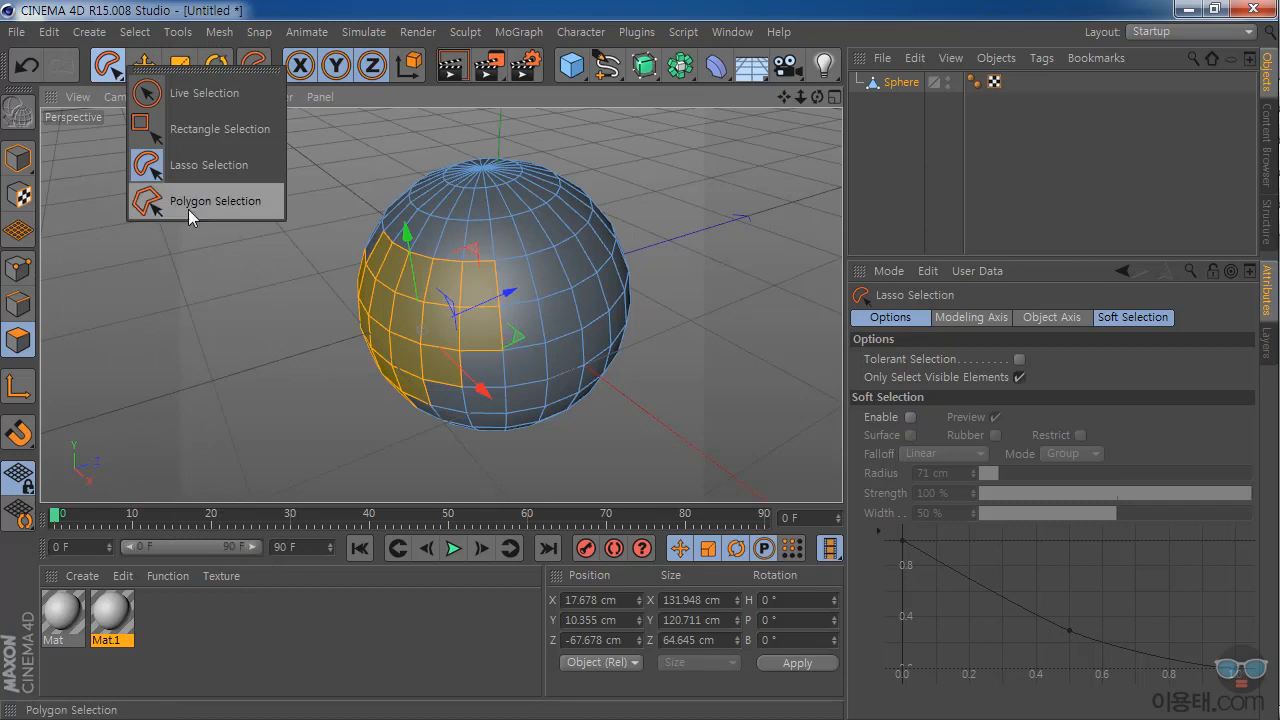
click(237, 204)
click(231, 254)
click(295, 182)
click(381, 192)
click(458, 250)
click(440, 380)
click(321, 395)
click(227, 312)
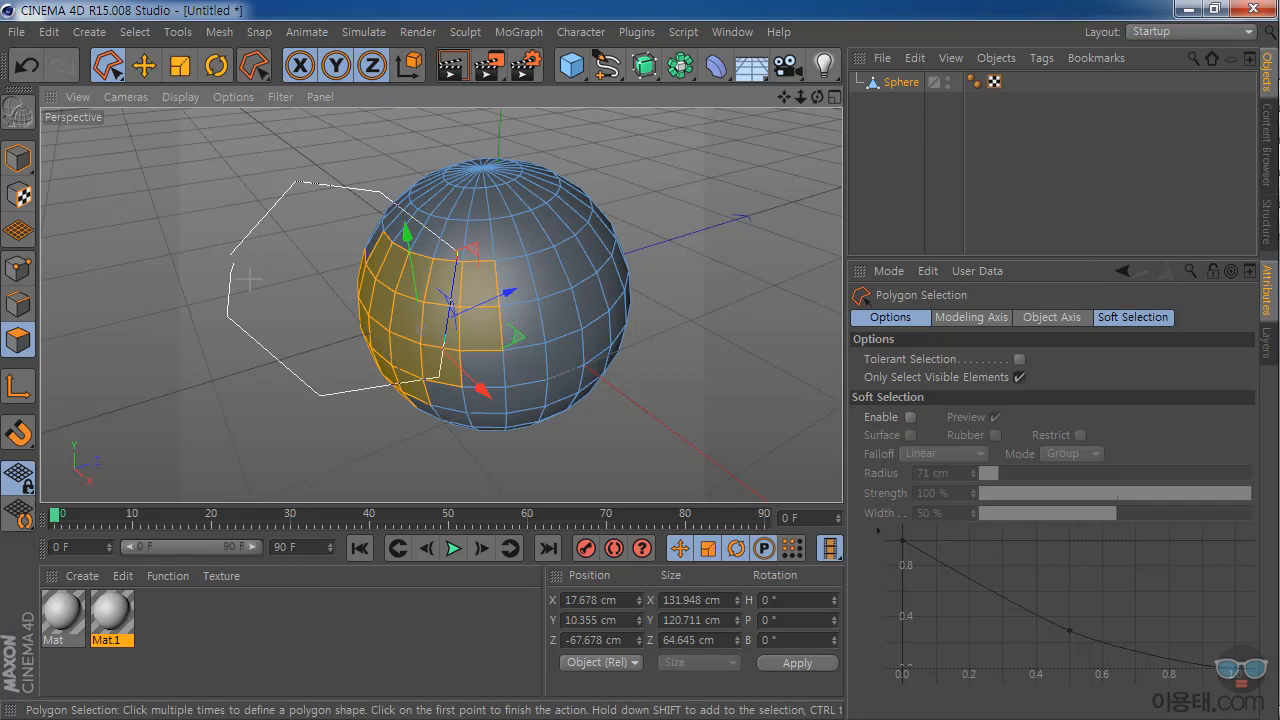
click(232, 257)
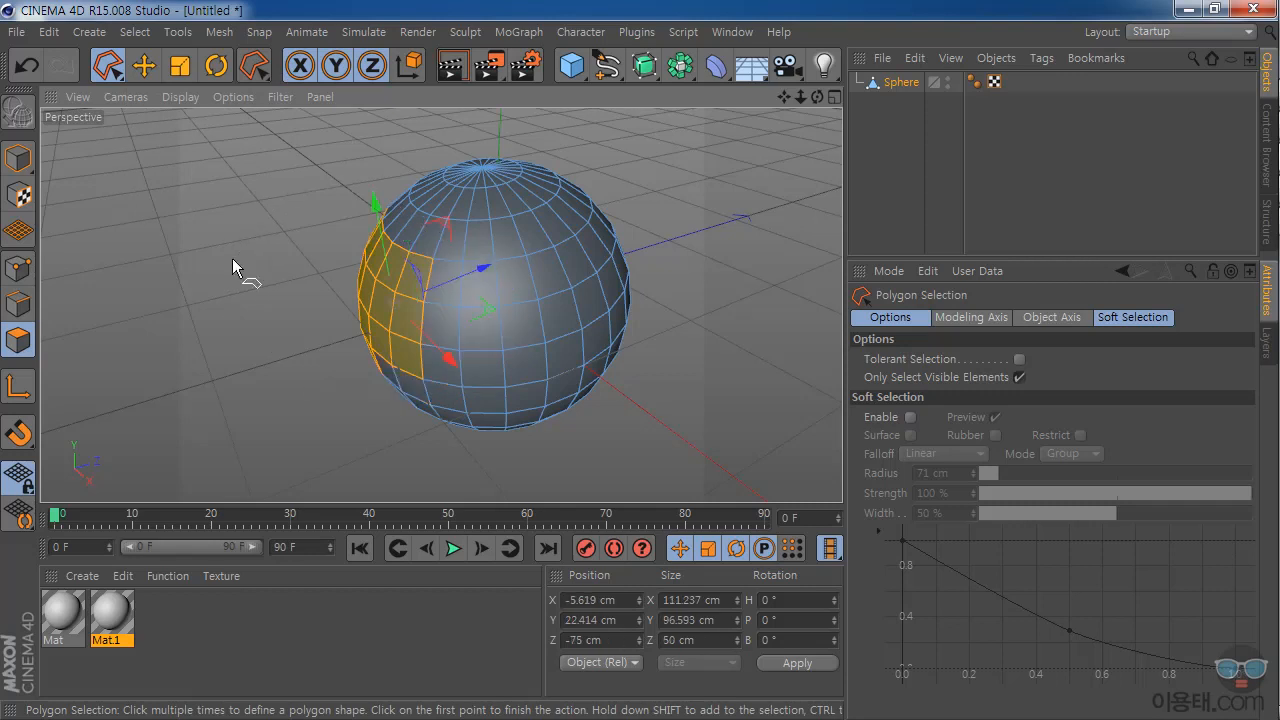
- Redraw a larger closed outline to select the visible polygons across the sphere's left half
click(275, 211)
click(378, 156)
click(550, 296)
click(512, 432)
click(343, 457)
click(280, 409)
click(257, 271)
click(275, 211)
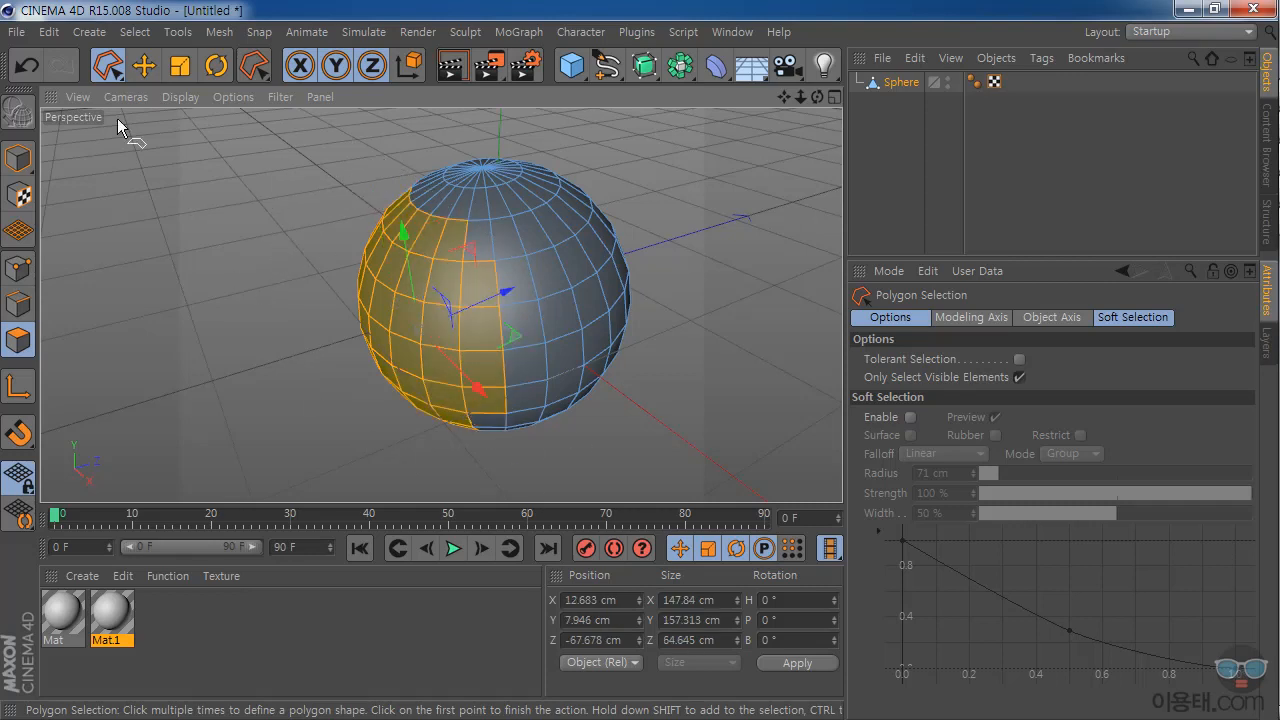
- Invert the polygon selection and store it on the sphere with Set Selection
click(110, 68)
click(136, 32)
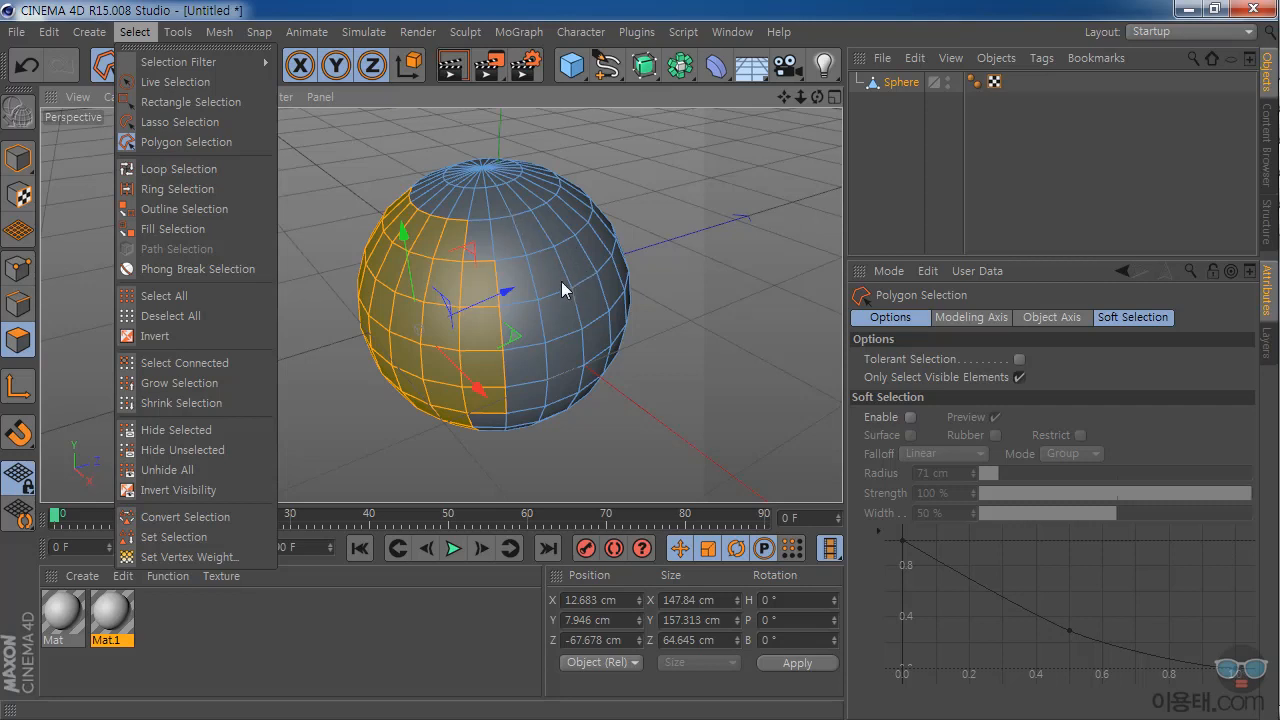
click(165, 336)
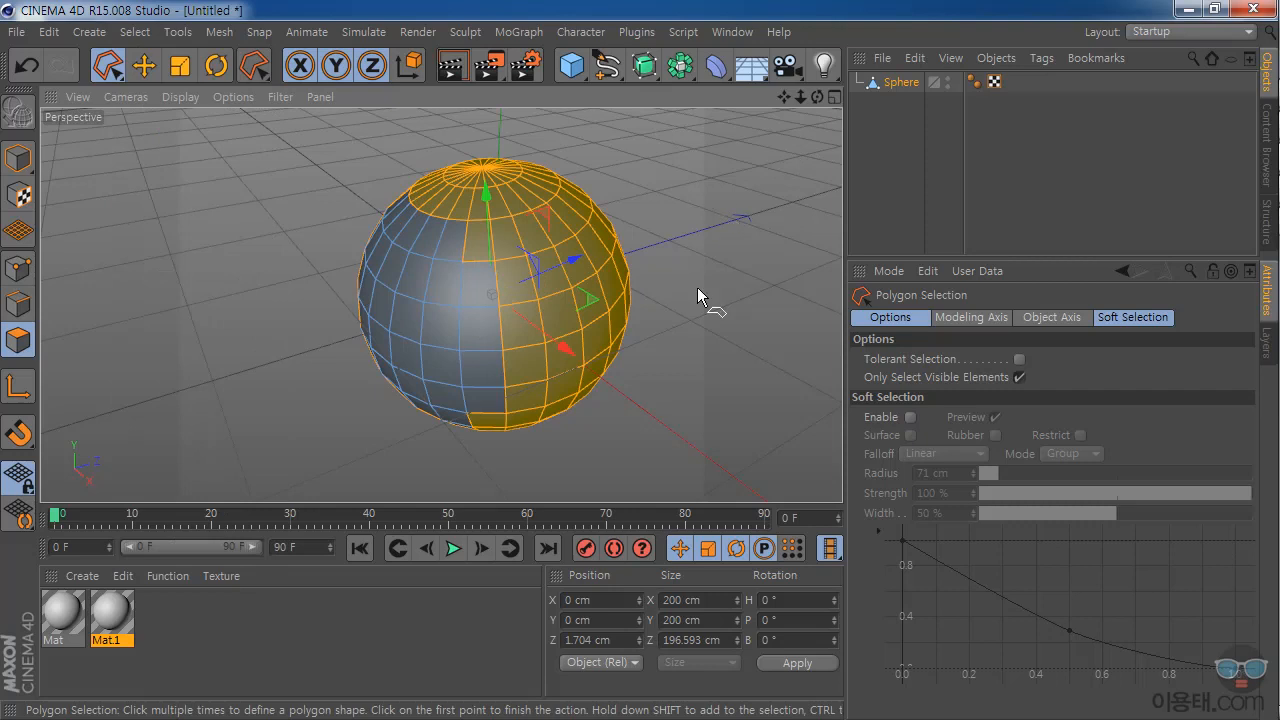
click(134, 31)
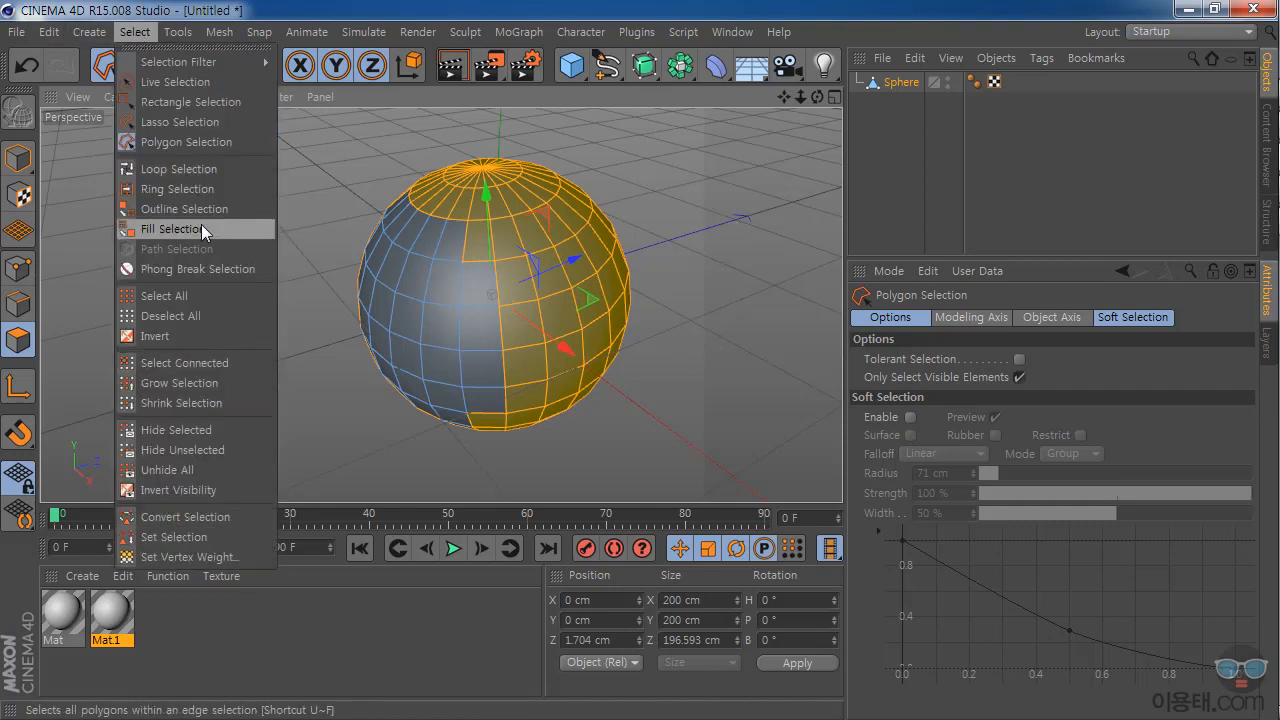
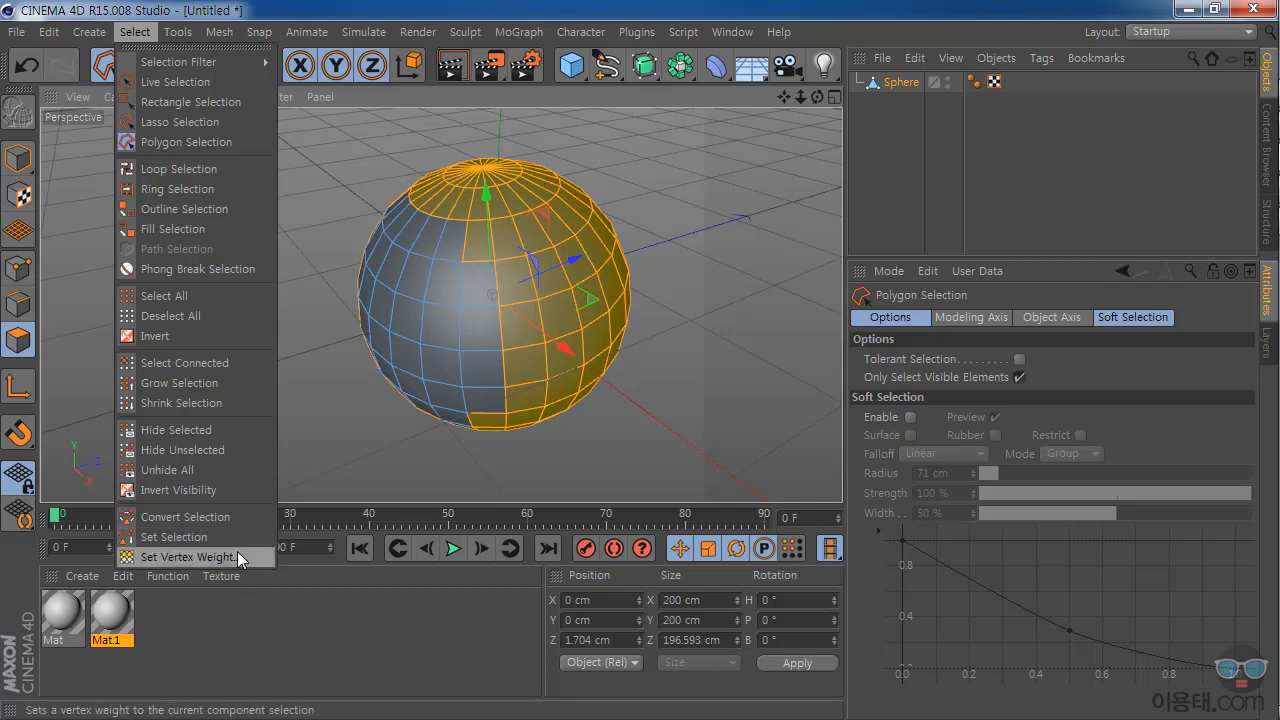
click(199, 536)
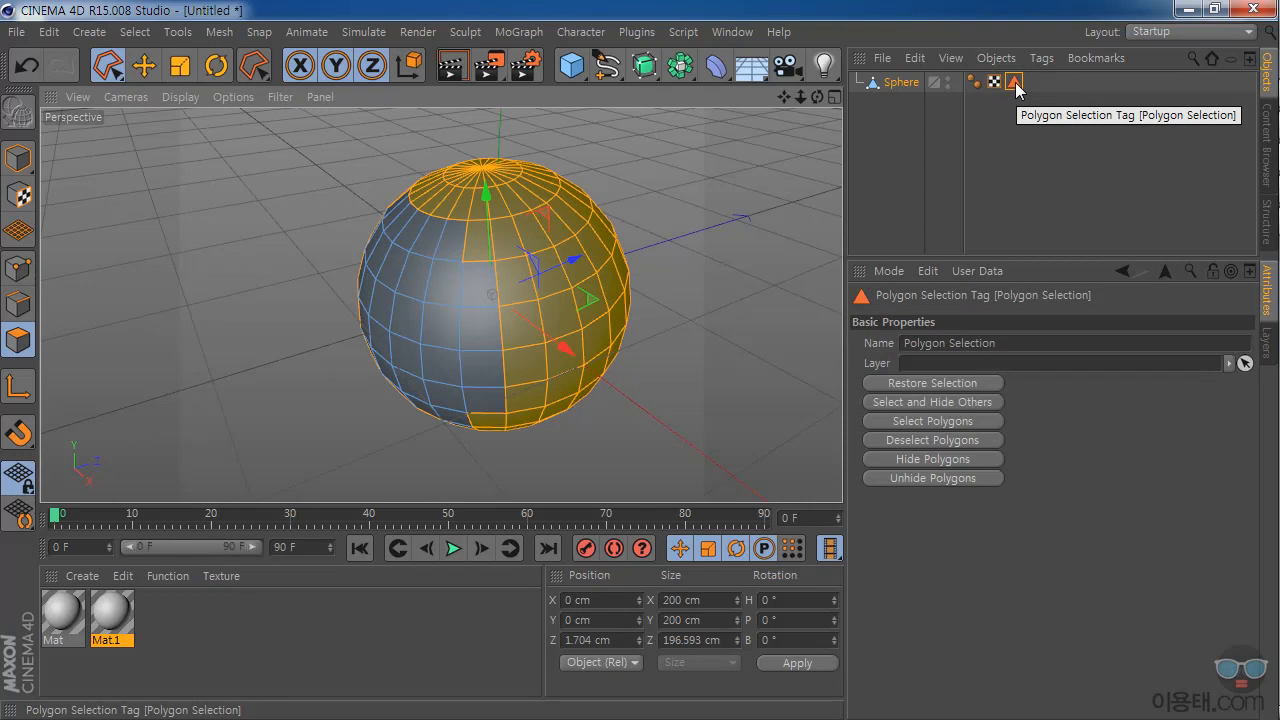
- Clear the polygon selection and restore it from the sphere's stored Polygon Selection tag
click(634, 155)
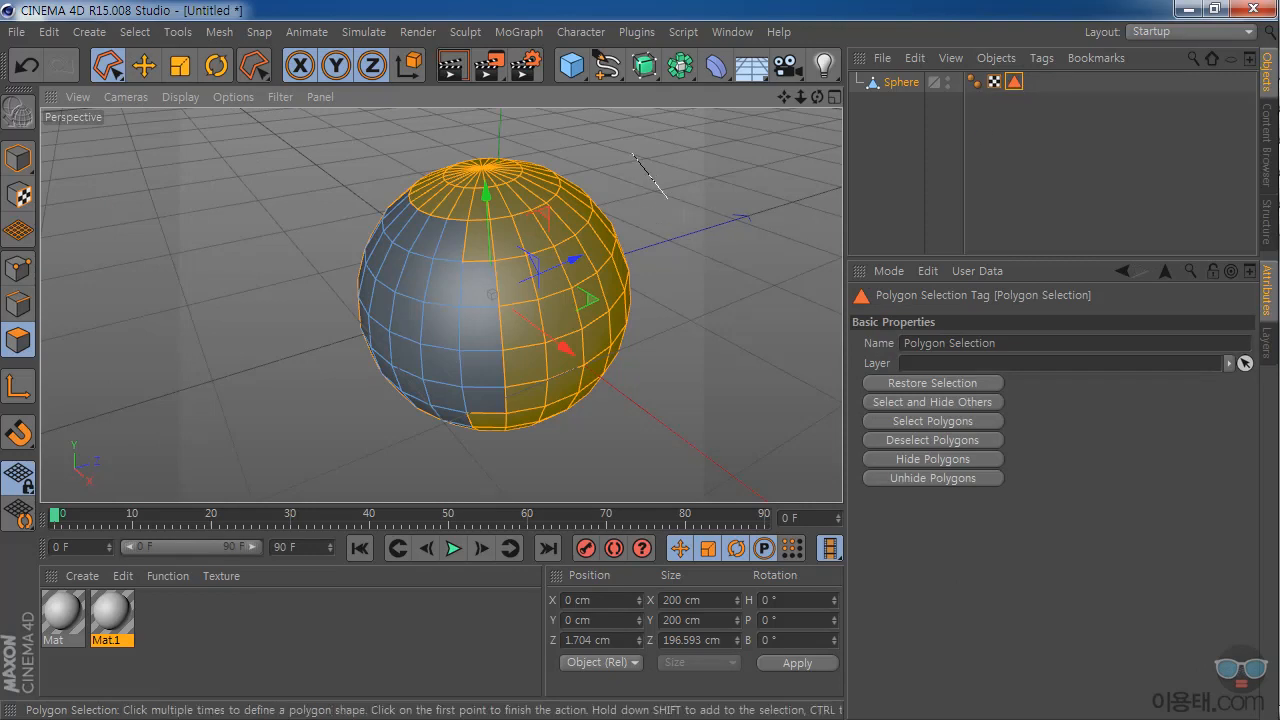
click(635, 156)
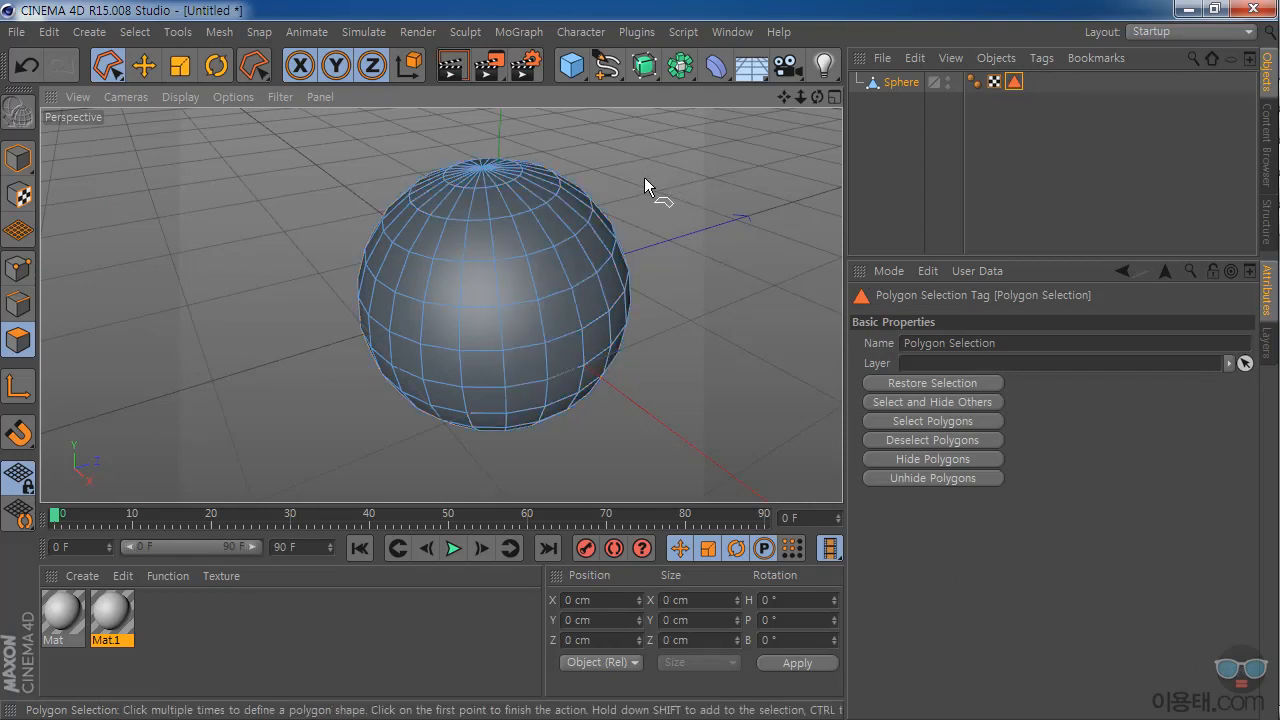
drag(817, 97, 674, 234)
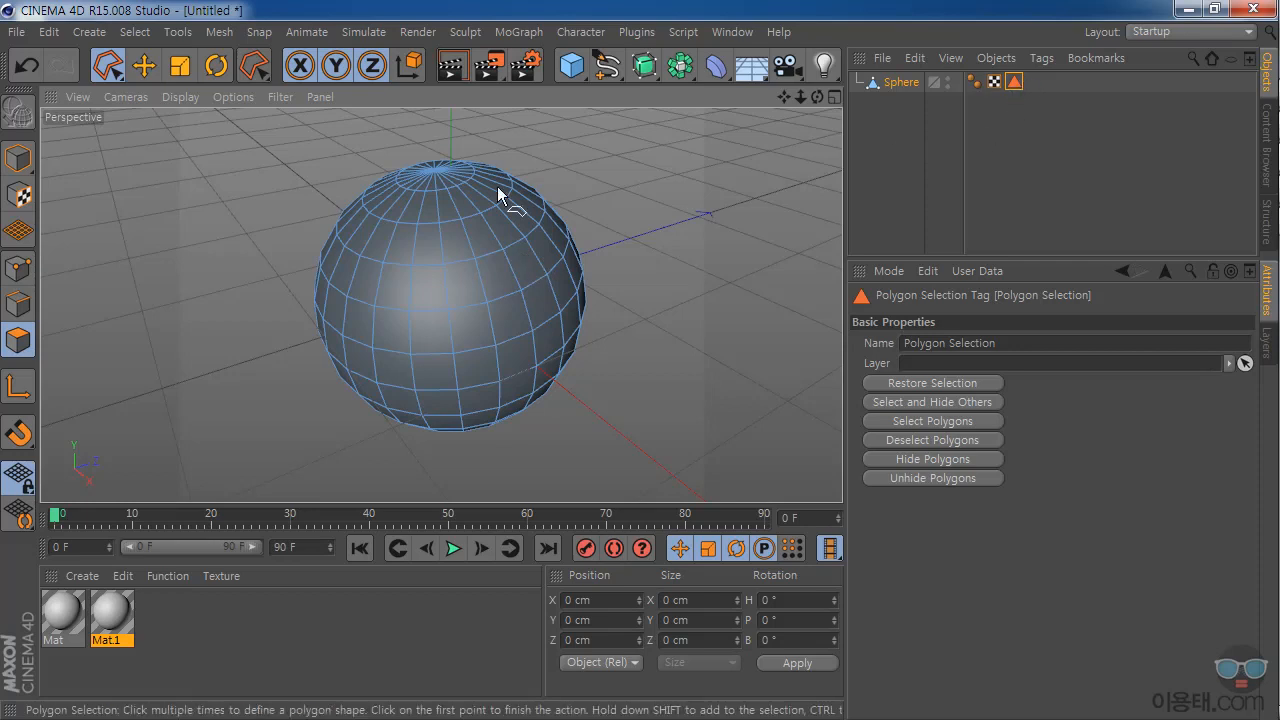
double_click(1017, 86)
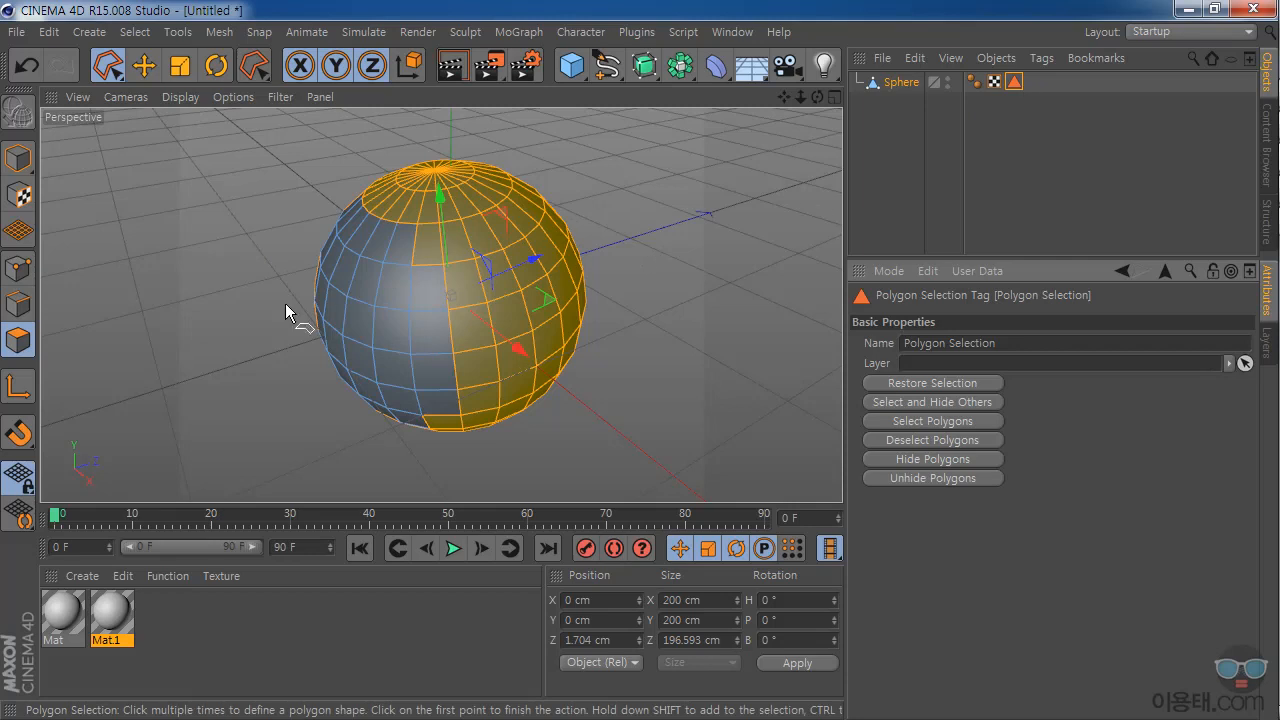
- Clear the selection and use Live Selection to select a two-by-three block of polygons on the sphere's front
click(232, 310)
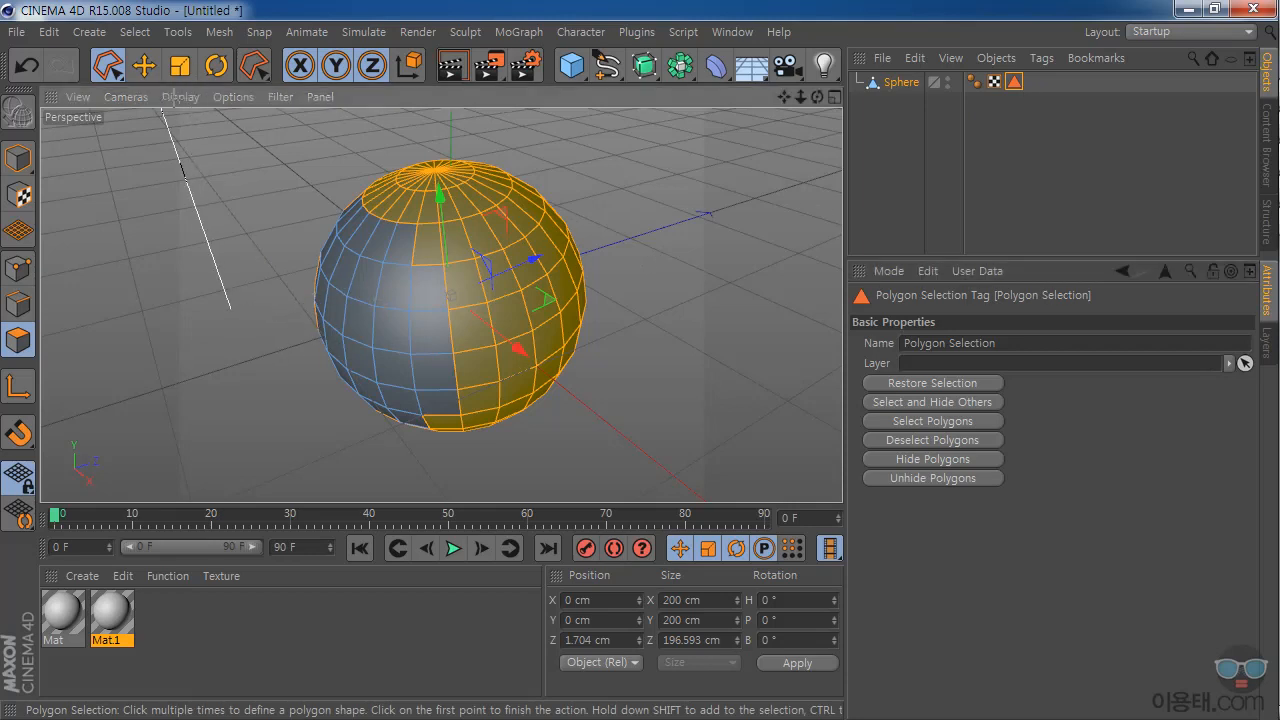
double_click(229, 193)
click(110, 68)
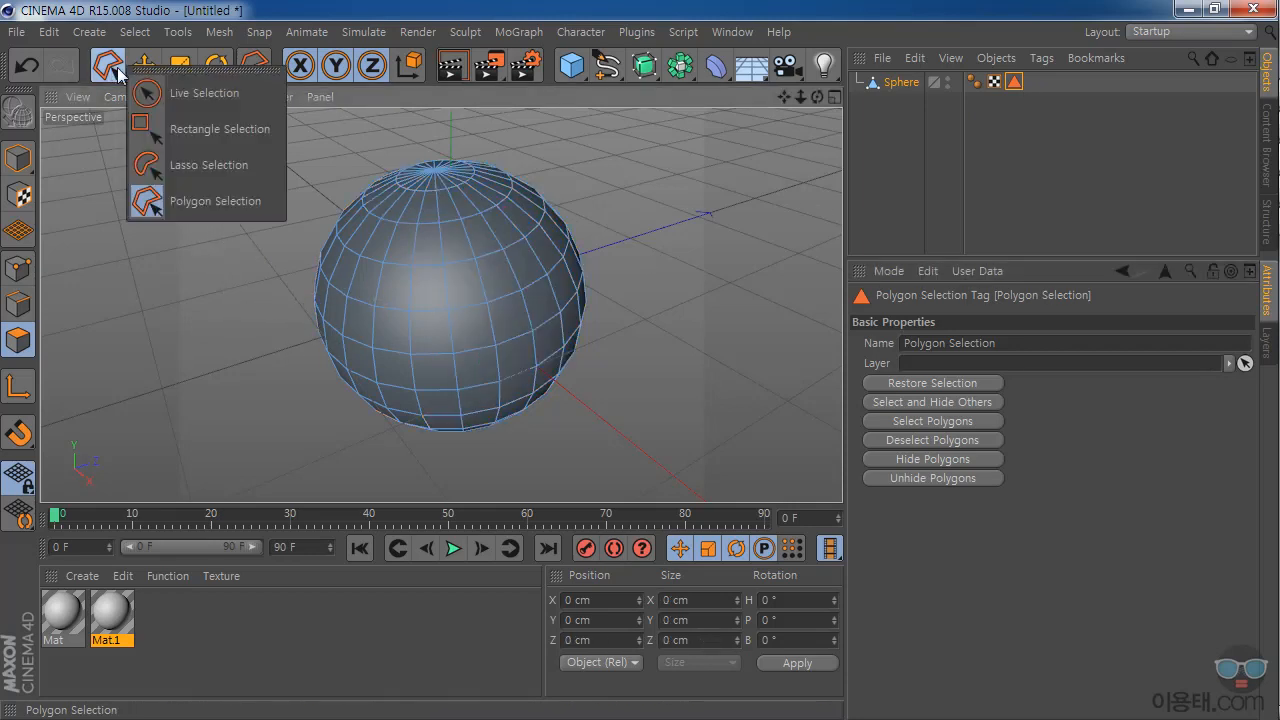
click(197, 90)
mouse_move(394, 286)
mouse_down()
mouse_move(423, 286)
mouse_move(426, 331)
mouse_move(386, 334)
mouse_move(391, 366)
mouse_move(428, 374)
mouse_up()
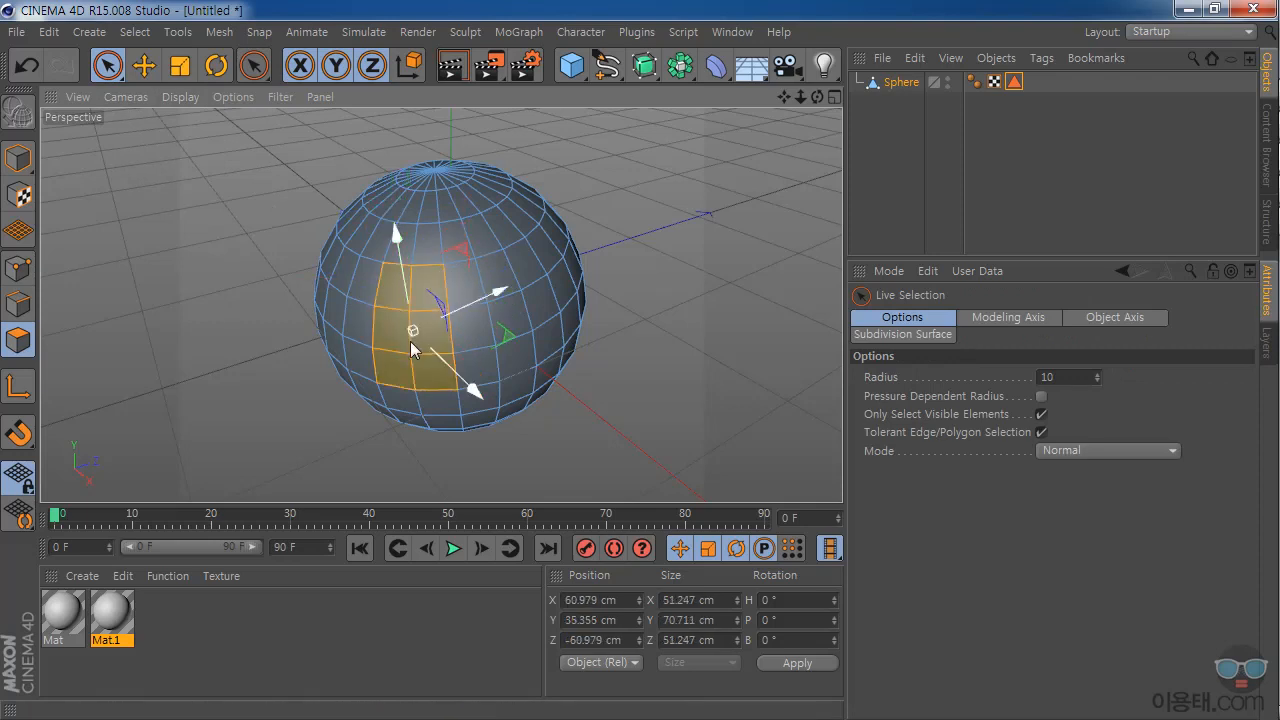
- Store the small block of polygons as a second, separate selection tag, keeping the first tag deselected
click(134, 32)
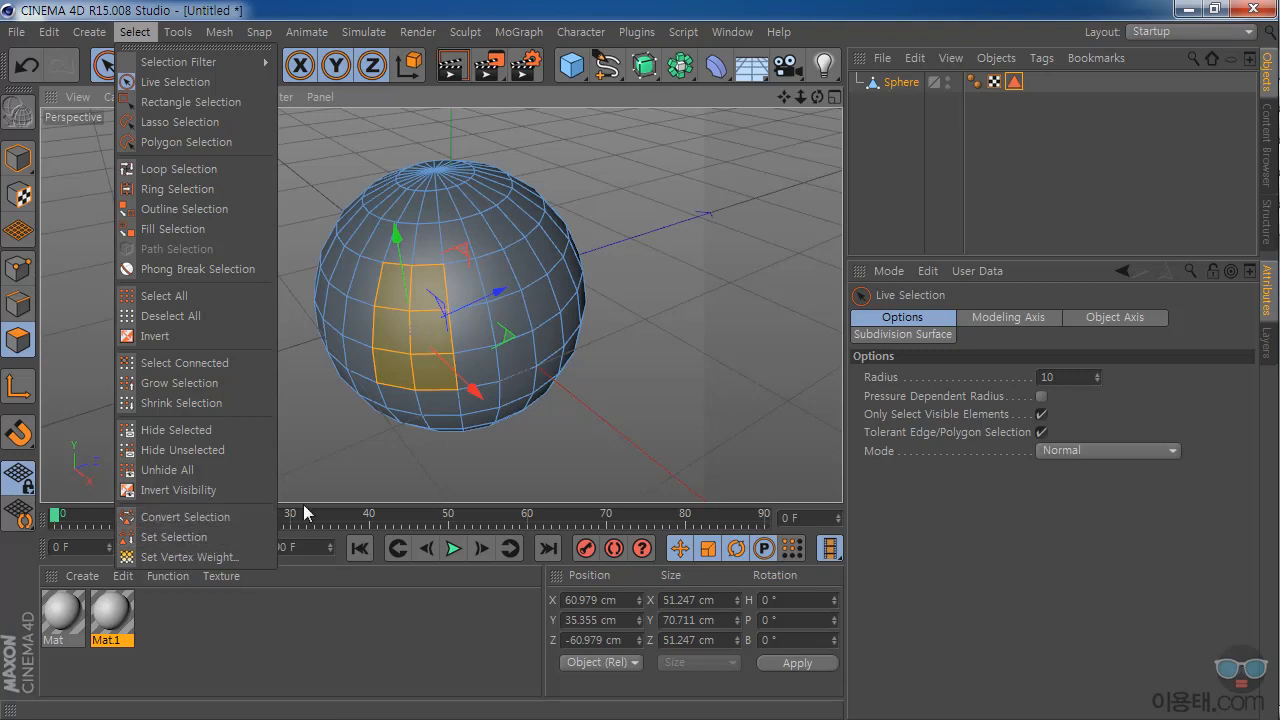
click(1039, 81)
click(1039, 82)
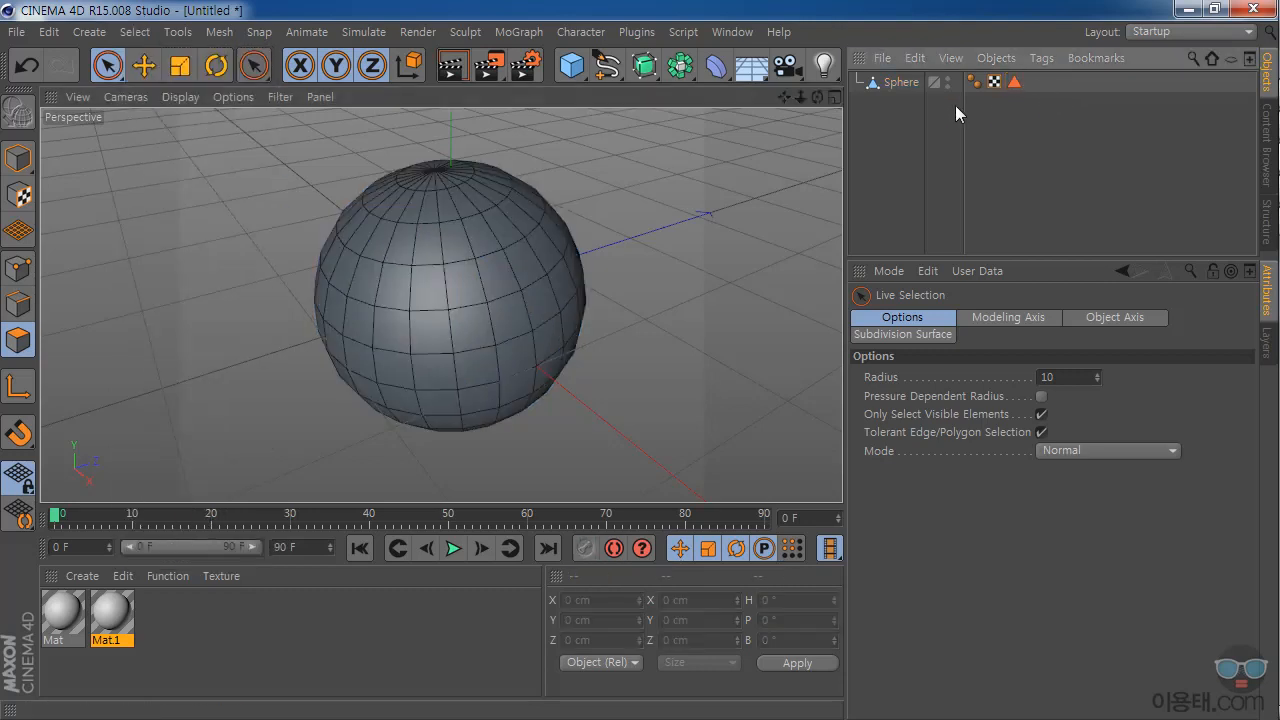
click(899, 83)
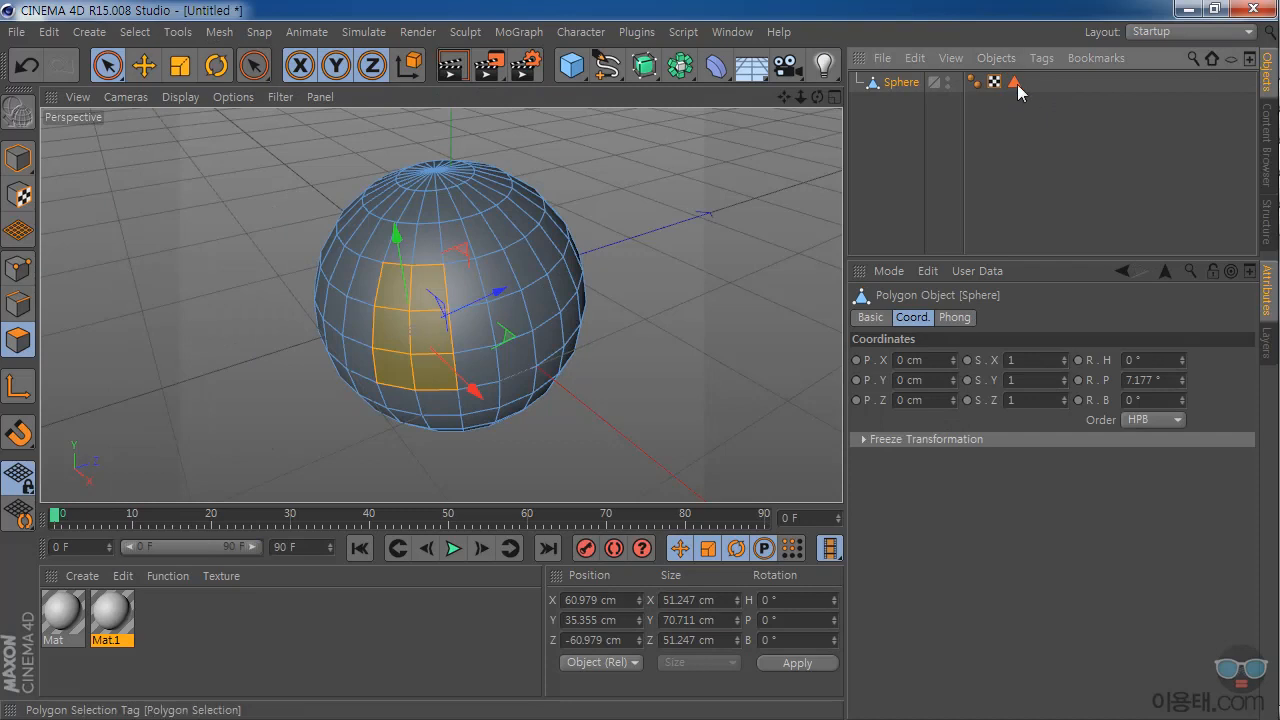
click(134, 32)
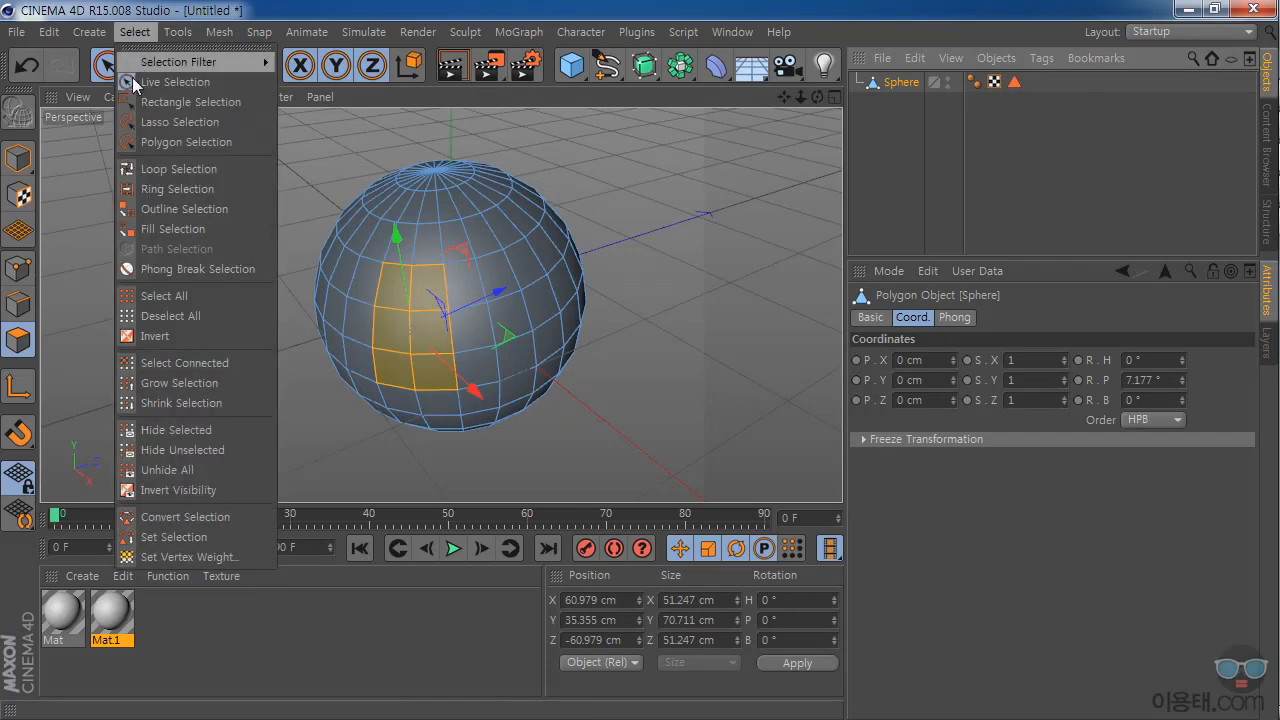
click(171, 536)
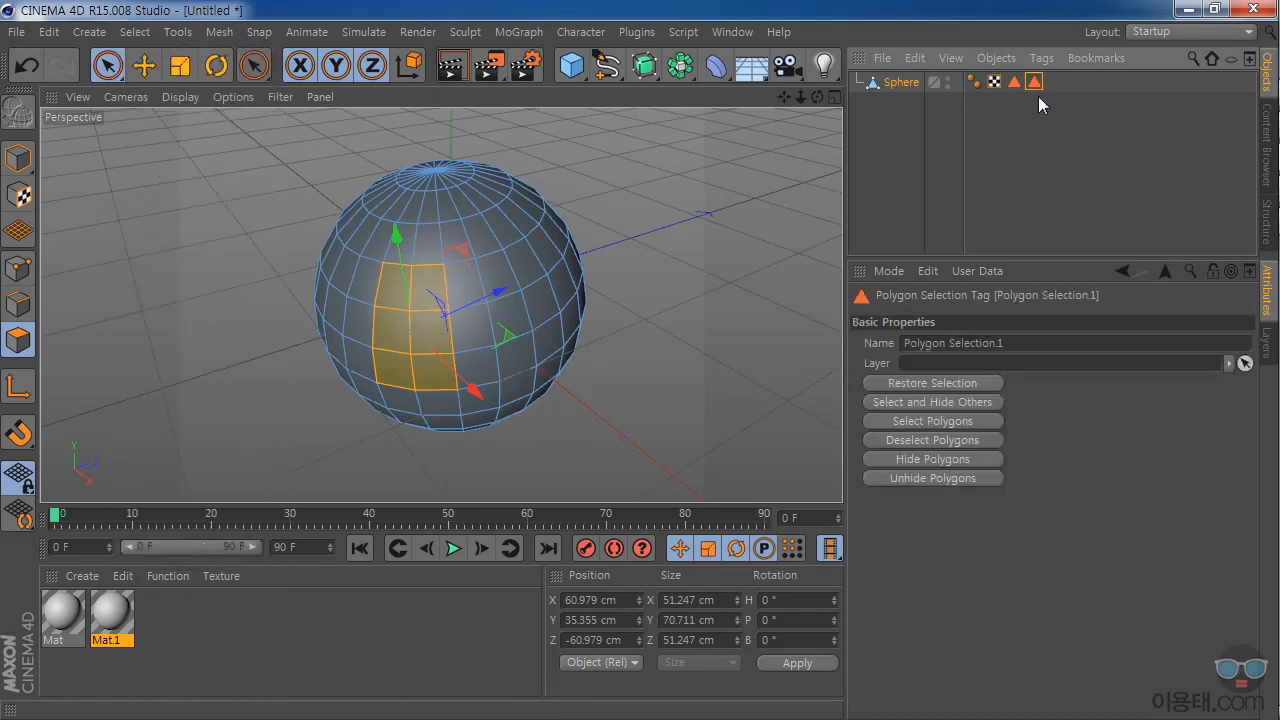
- Recall the two stored polygon selections in turn from their tags, ending with Polygon Selection.1
click(1014, 82)
double_click(1014, 82)
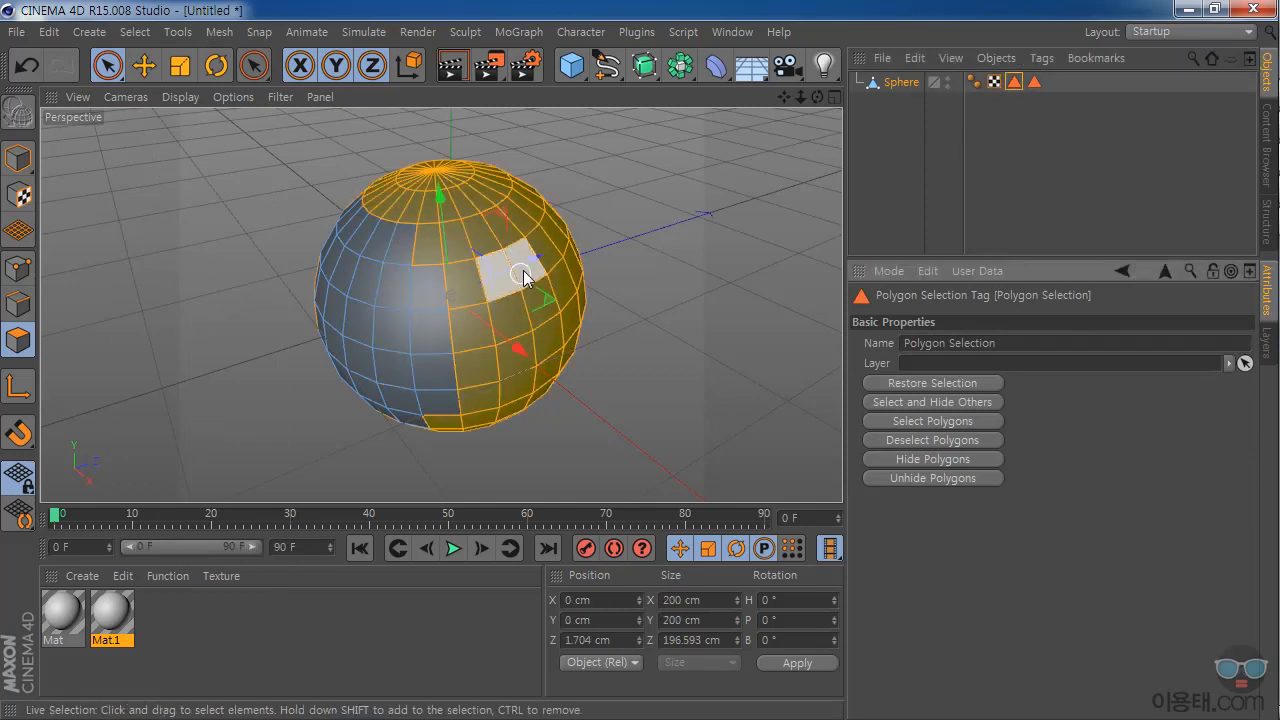
double_click(1035, 84)
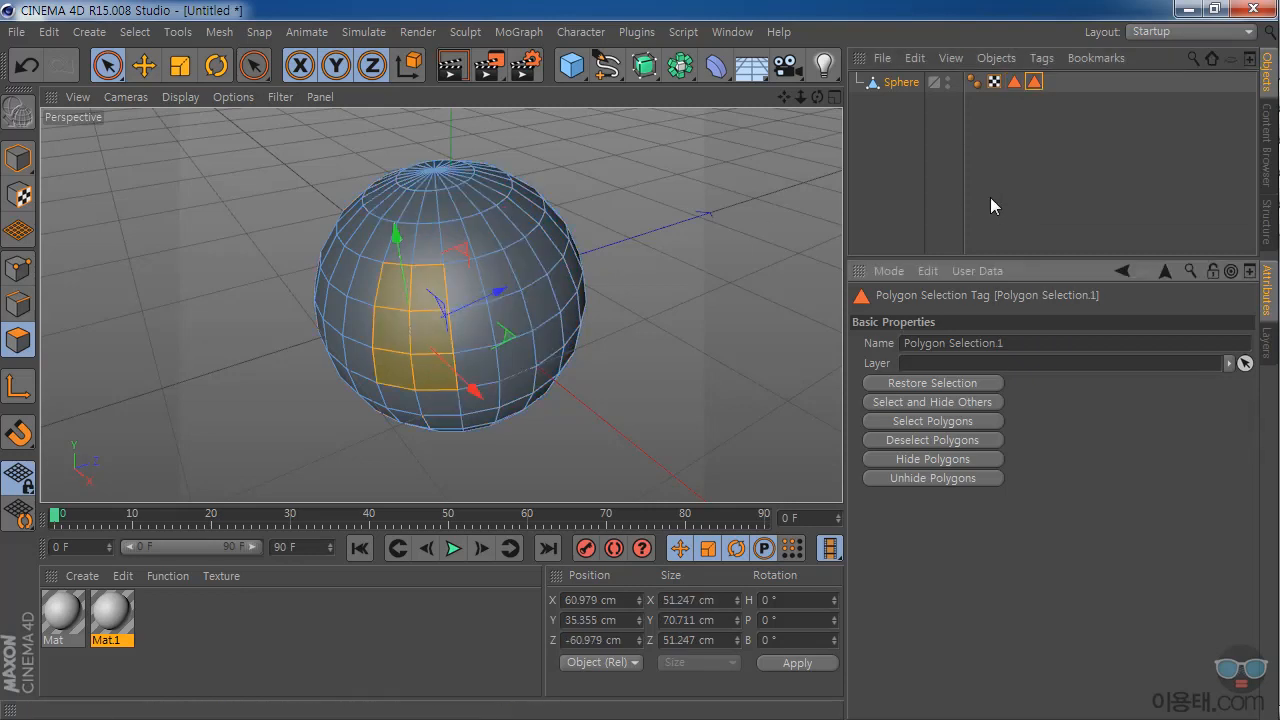
click(896, 105)
click(900, 84)
click(907, 109)
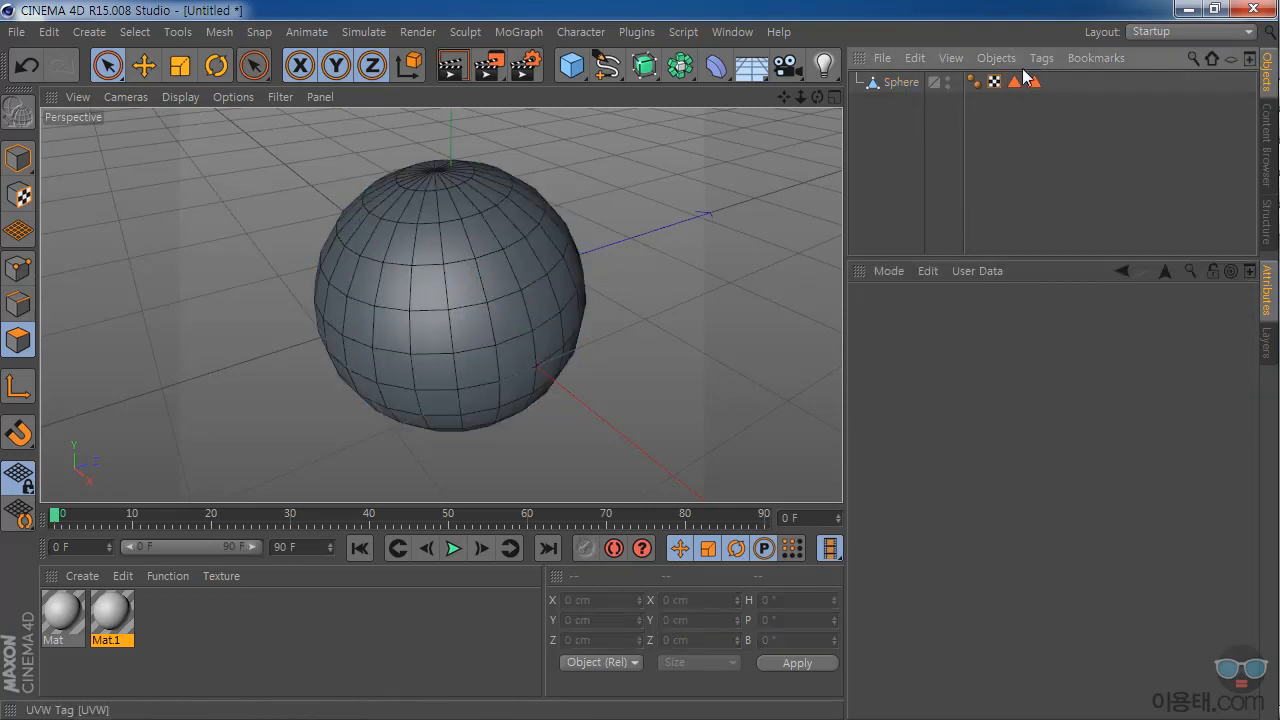
click(1014, 84)
double_click(1036, 82)
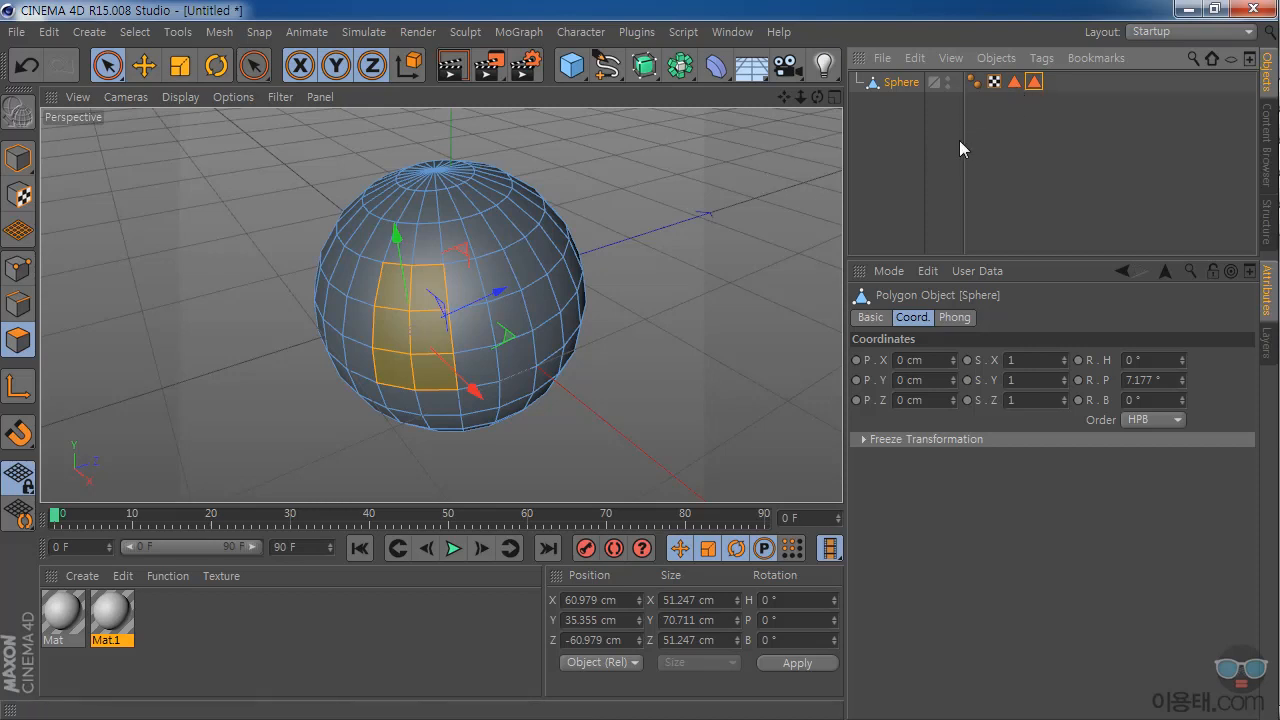
- Switch to Edge mode and select the four edges meeting at a vertex on the sphere's upper-left front
drag(783, 97, 743, 99)
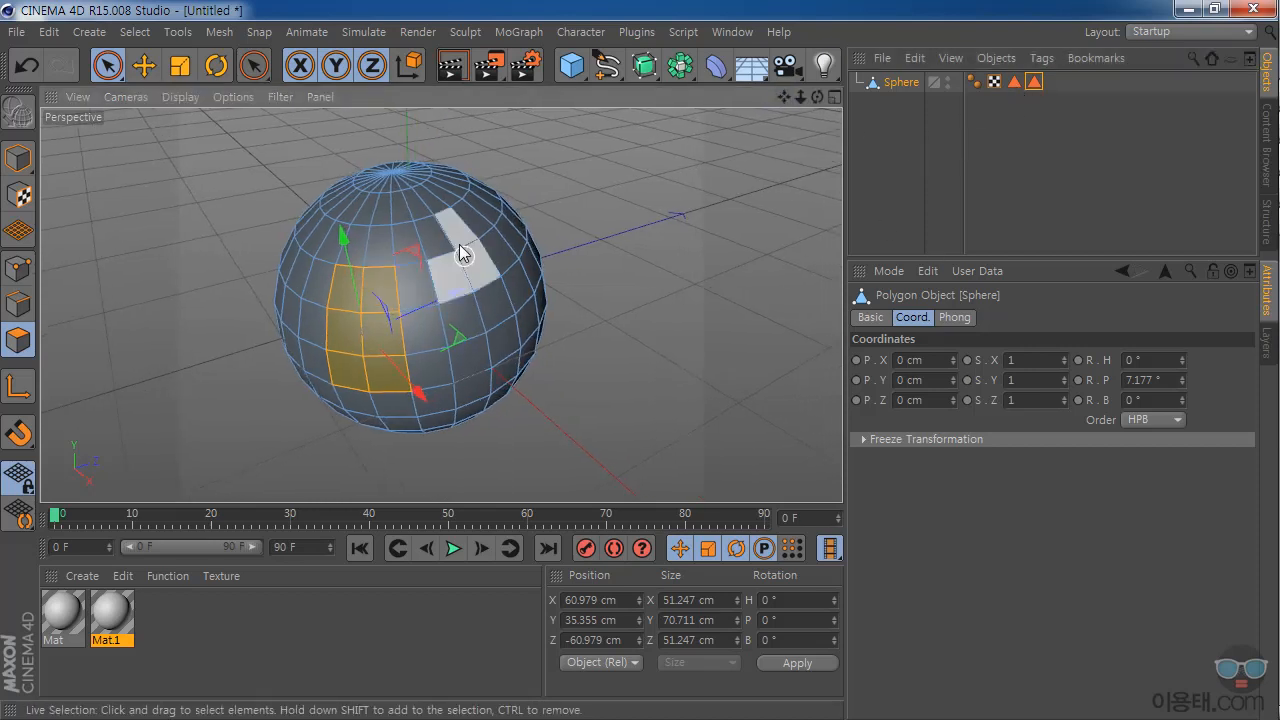
click(18, 304)
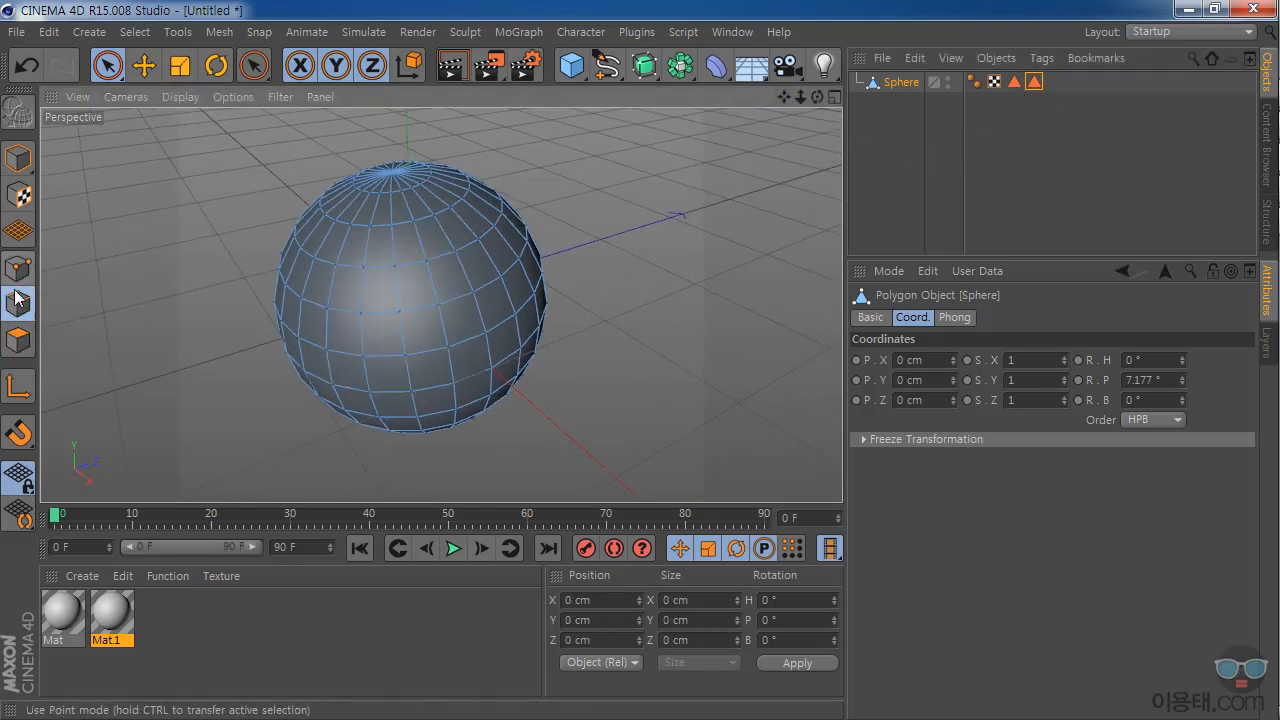
click(342, 272)
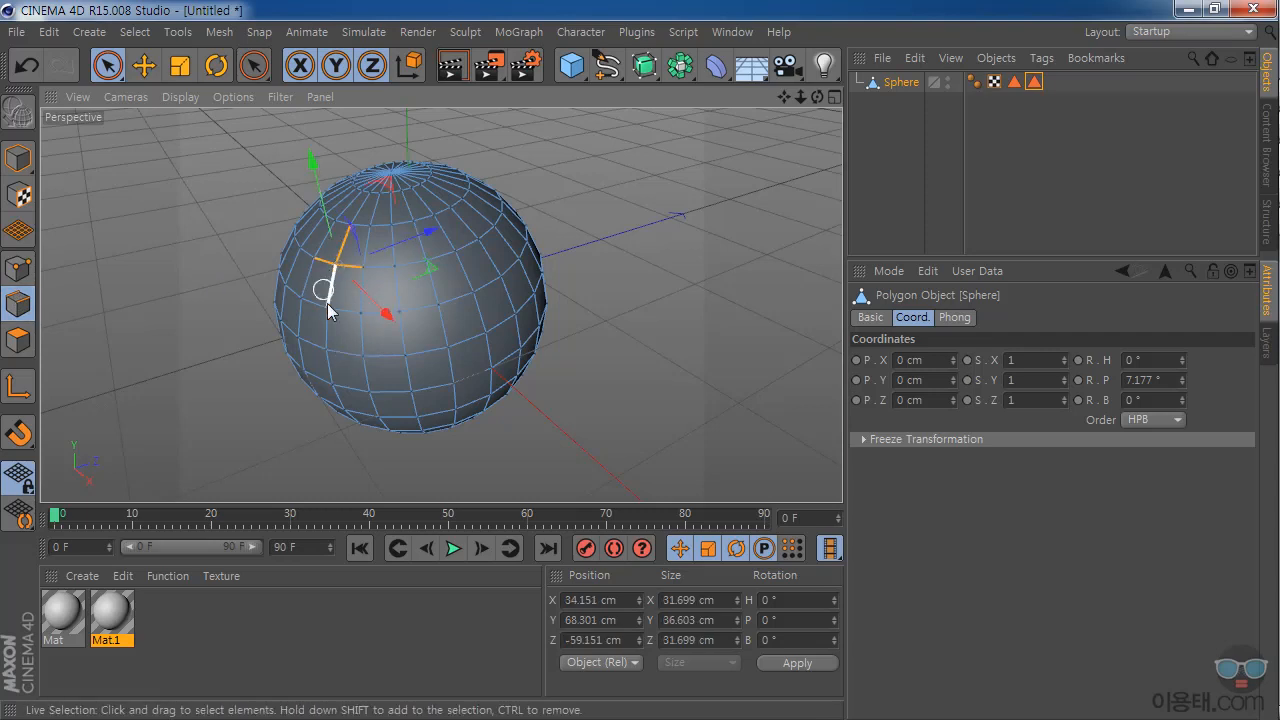
- Store the selected edges as a new selection tag with only the sphere selected and no tag active
click(134, 32)
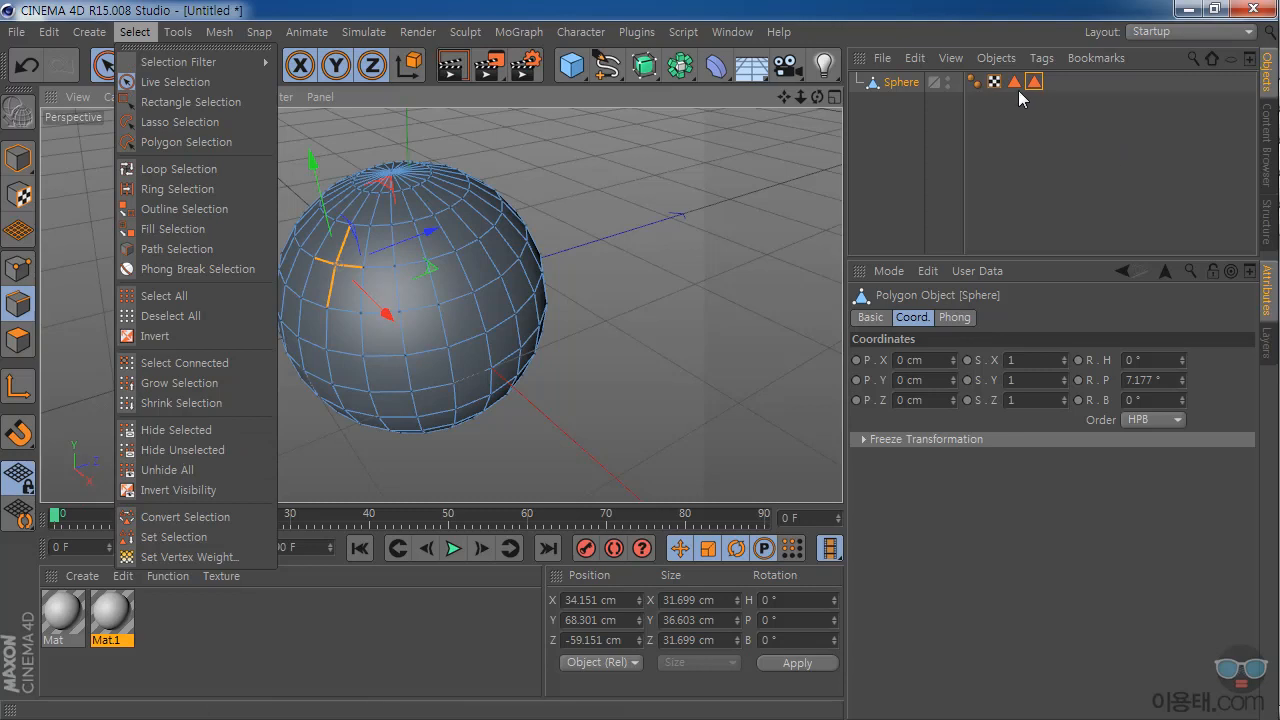
click(1057, 84)
click(1074, 98)
click(907, 86)
click(135, 31)
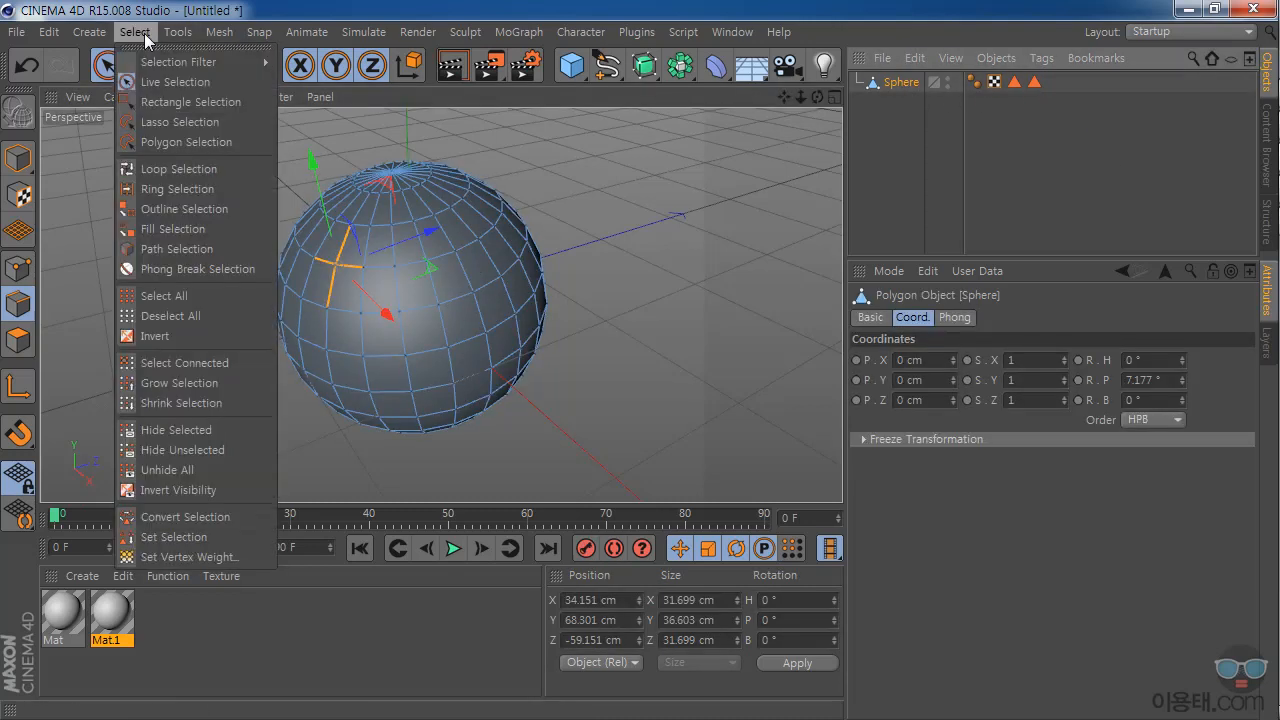
click(177, 539)
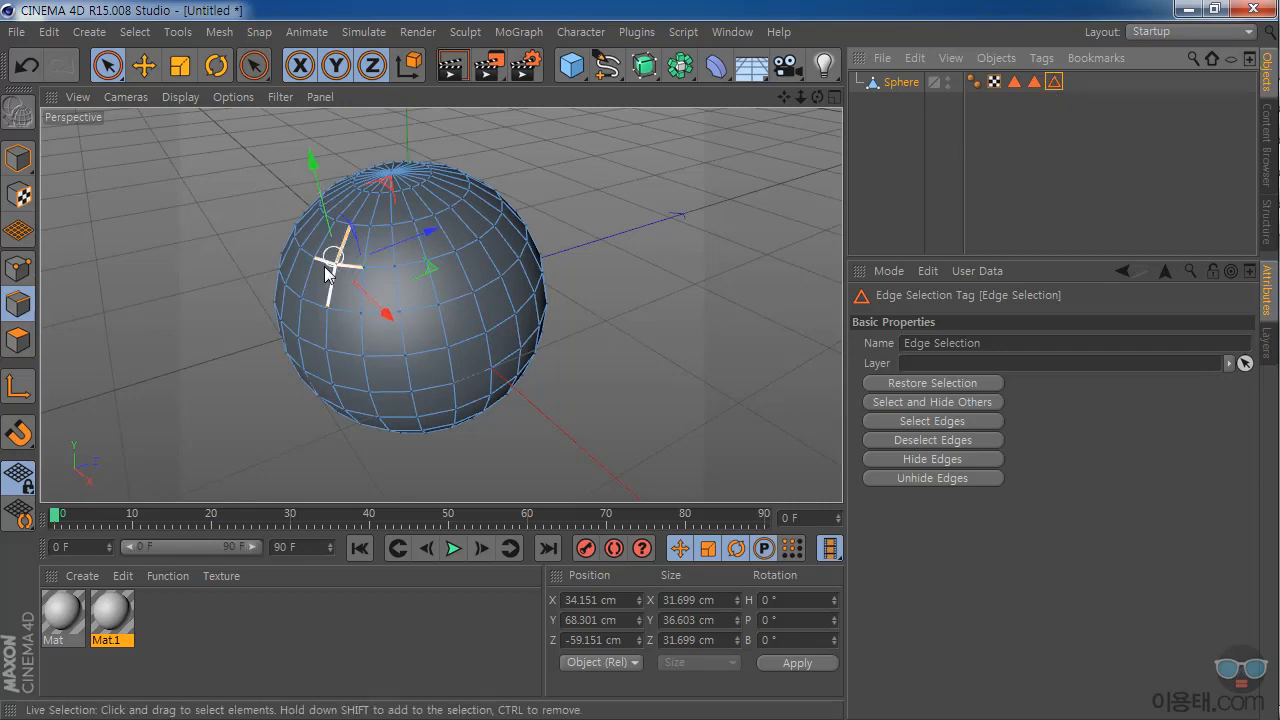
- Switch to Point mode and select two neighbouring points near the middle of the sphere's front
click(17, 270)
click(362, 314)
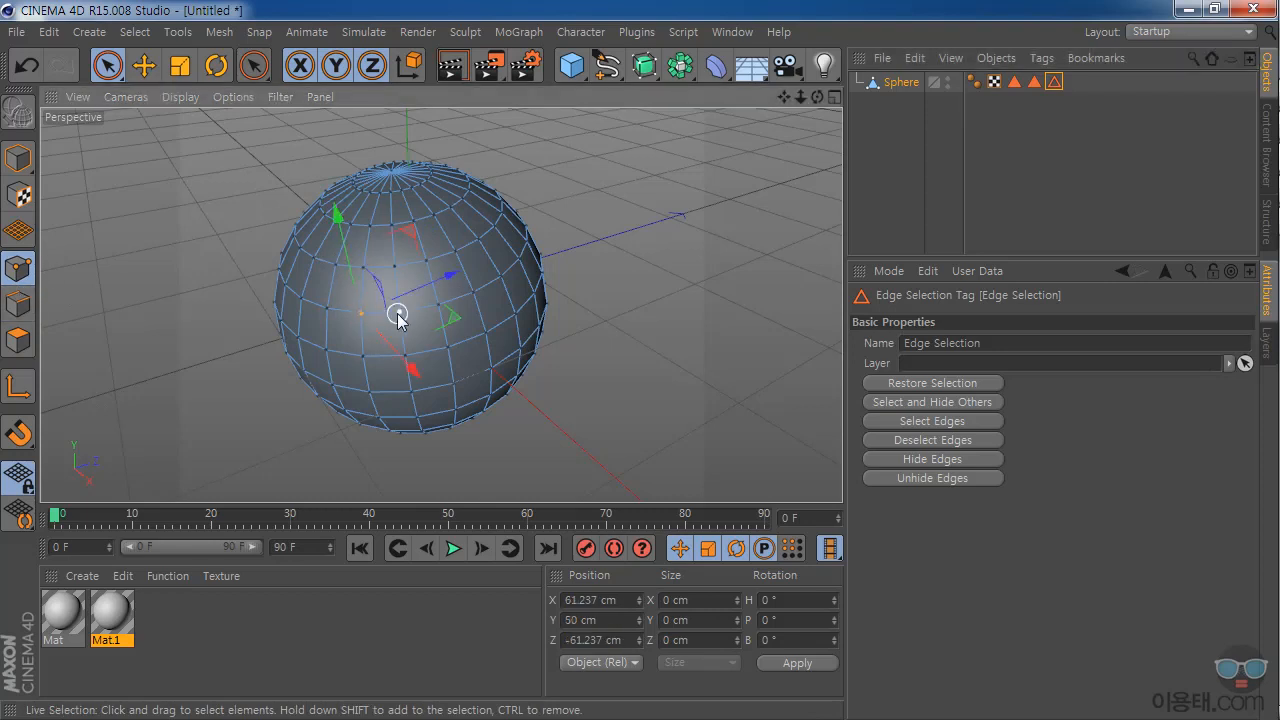
shift+click(401, 314)
- Deselect the edge selection tag, reselect the sphere and store the two points with Set Selection
click(1077, 86)
click(901, 82)
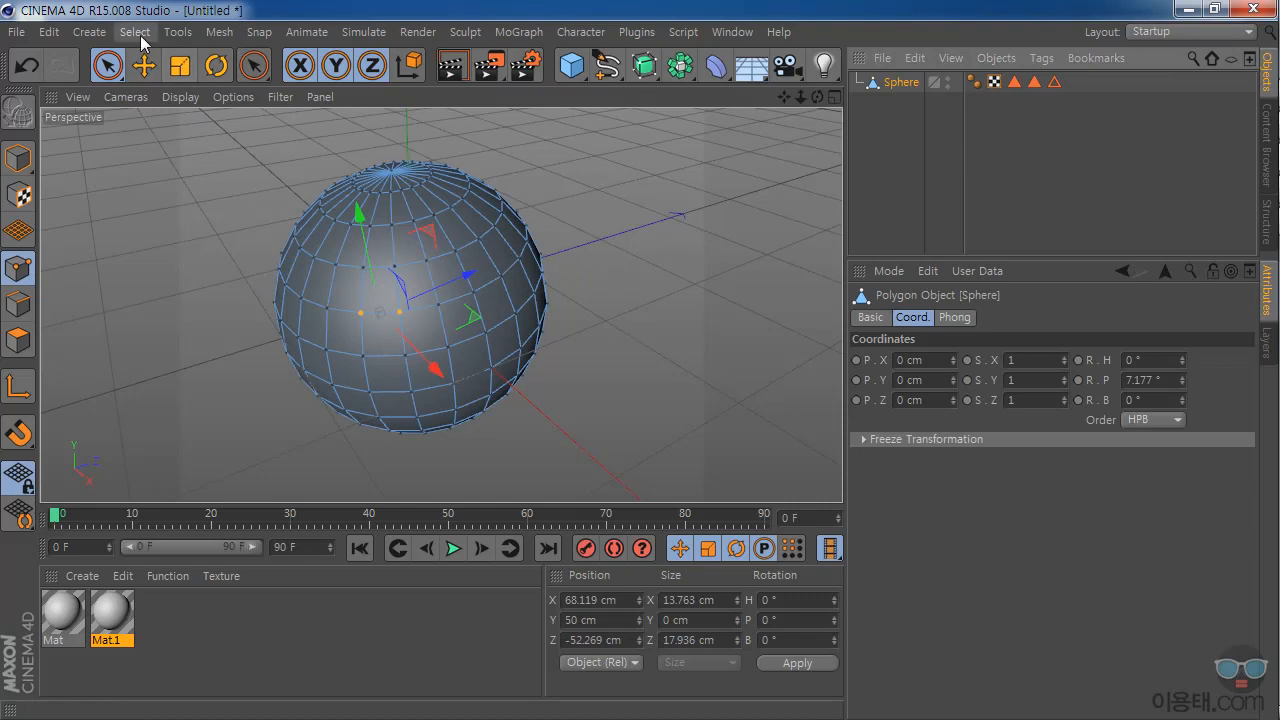
click(134, 31)
click(187, 538)
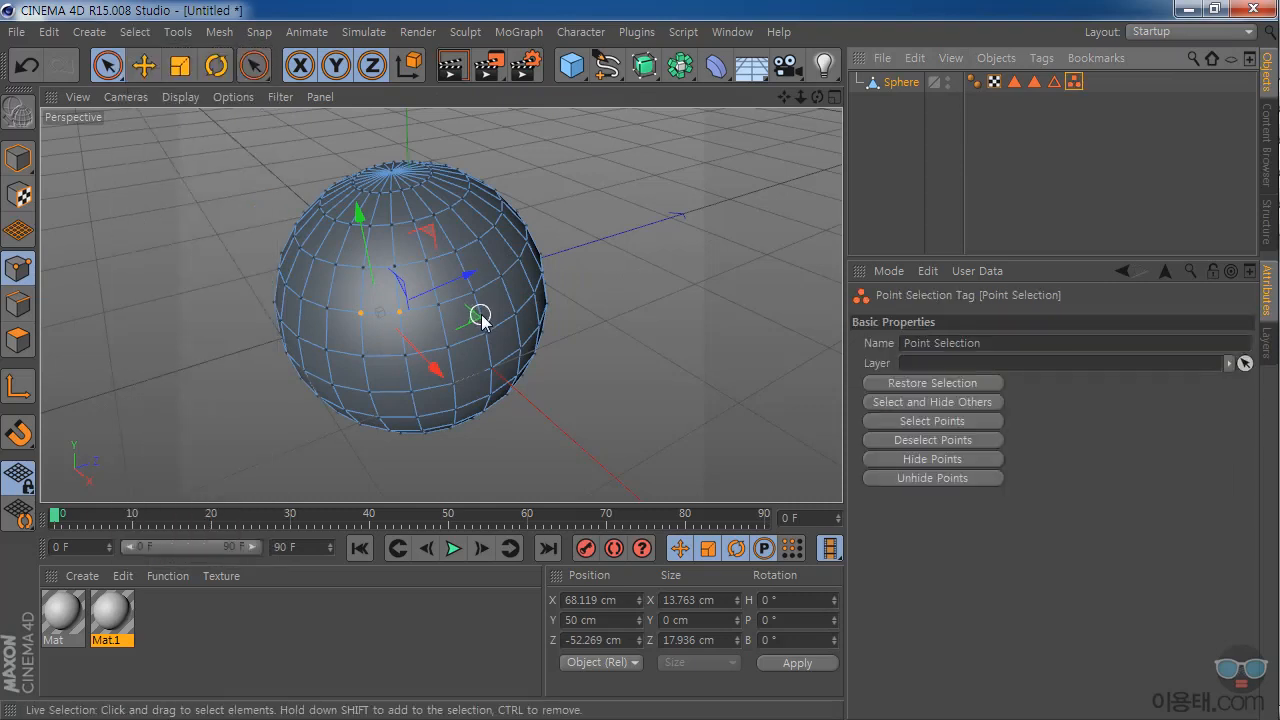
- Select all four stored selection tags on the sphere together, and deselect them
click(1101, 82)
drag(1112, 80, 1013, 101)
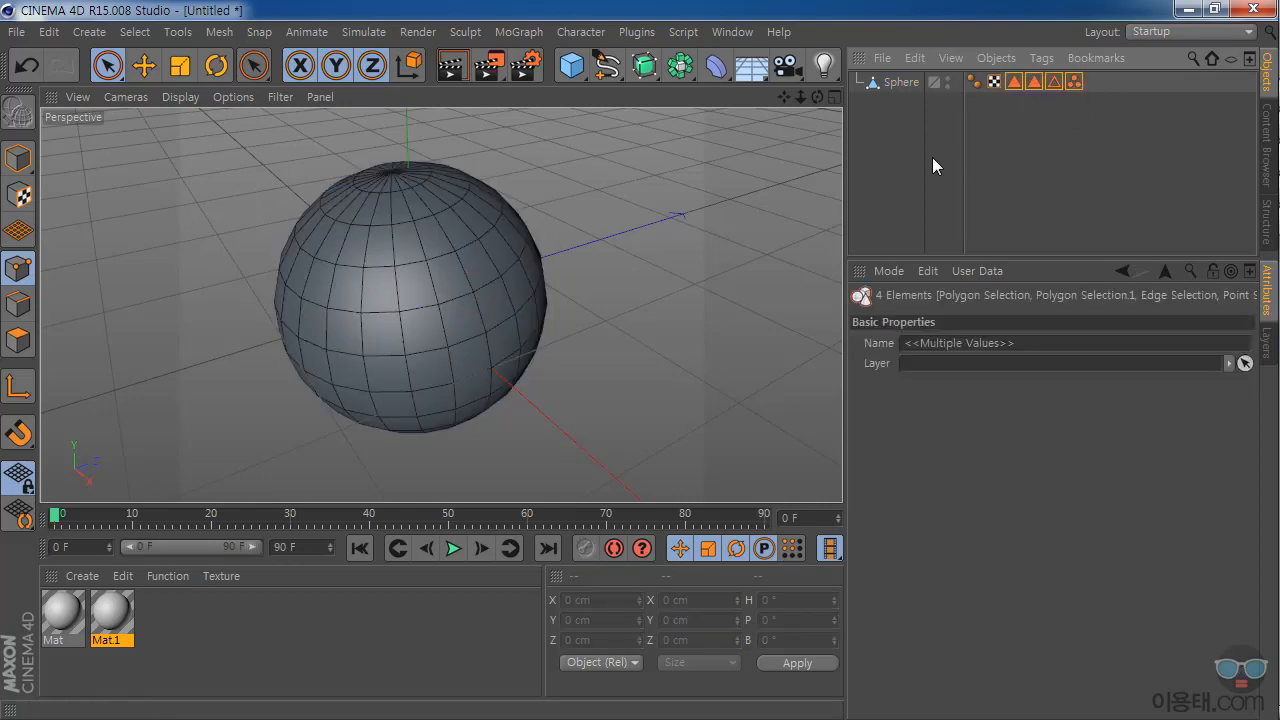
click(1018, 135)
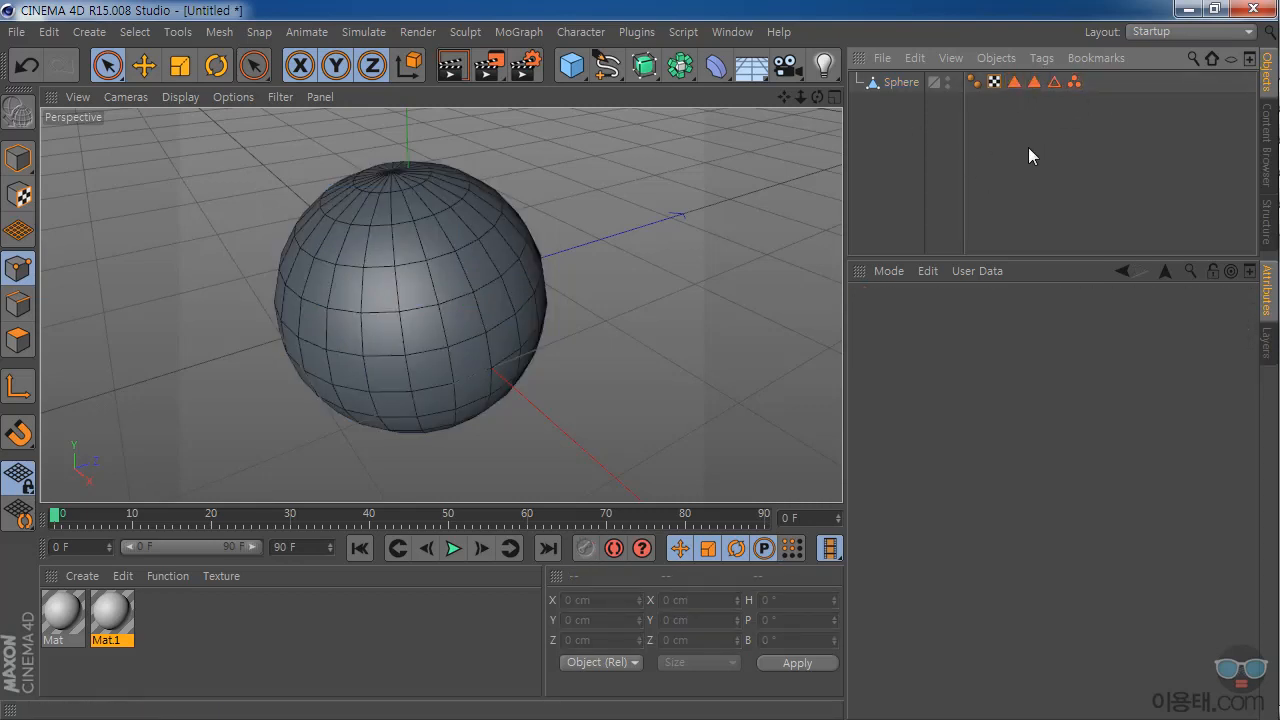